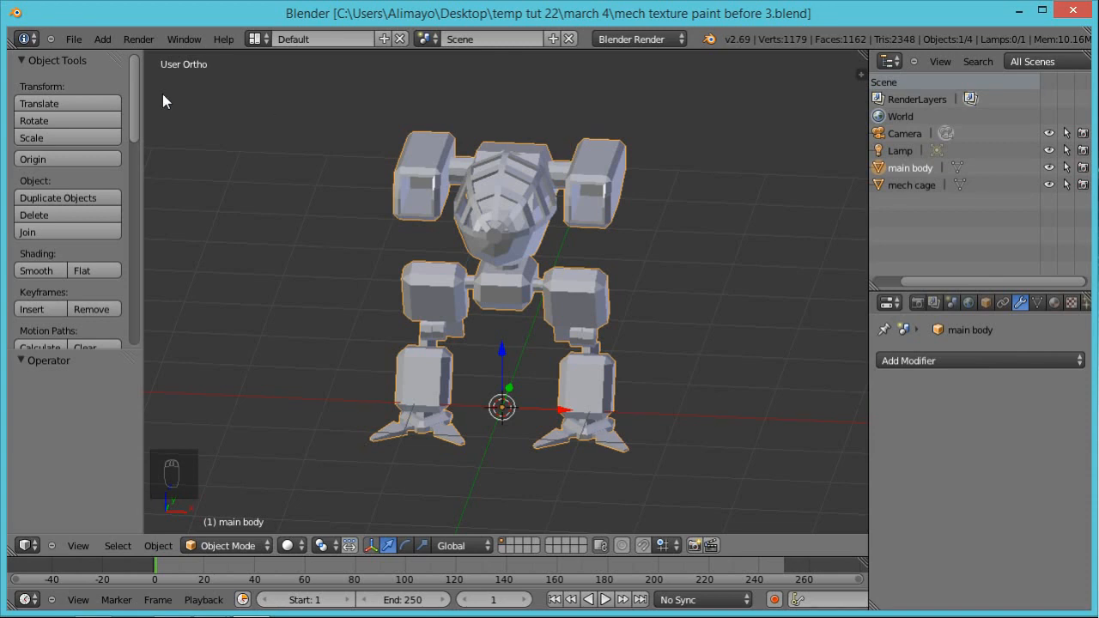
Step: Examine the Input settings in the User Preferences and close the preferences window
left_click(74, 39)
left_click(116, 206)
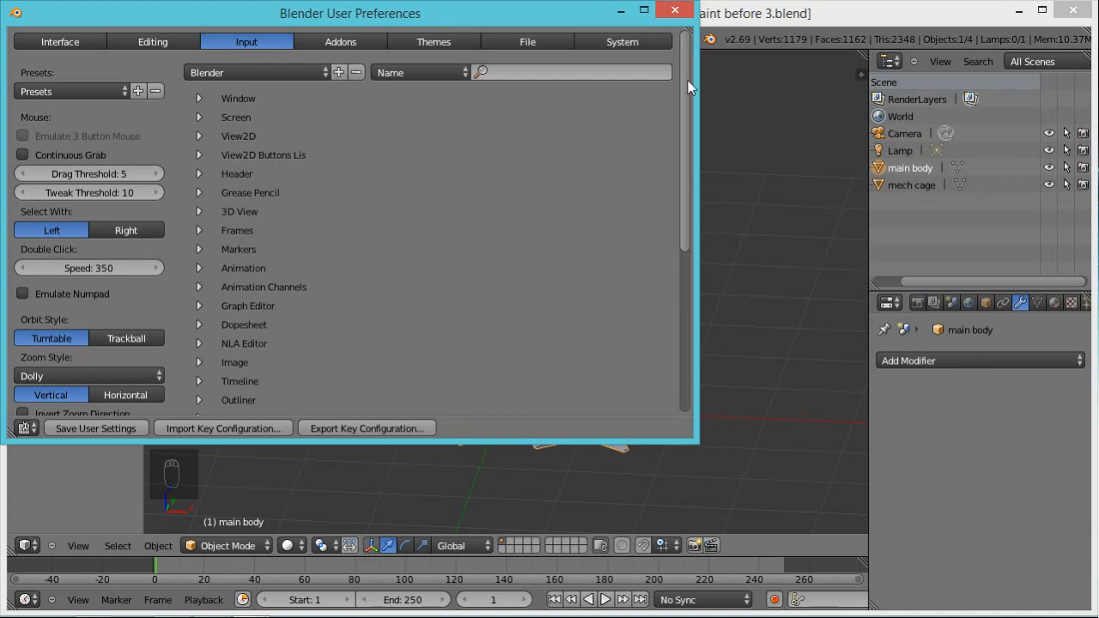
left_click(675, 10)
Step: Show the transform properties of the main body object and apply its scale
scroll(508, 292, "down", 3)
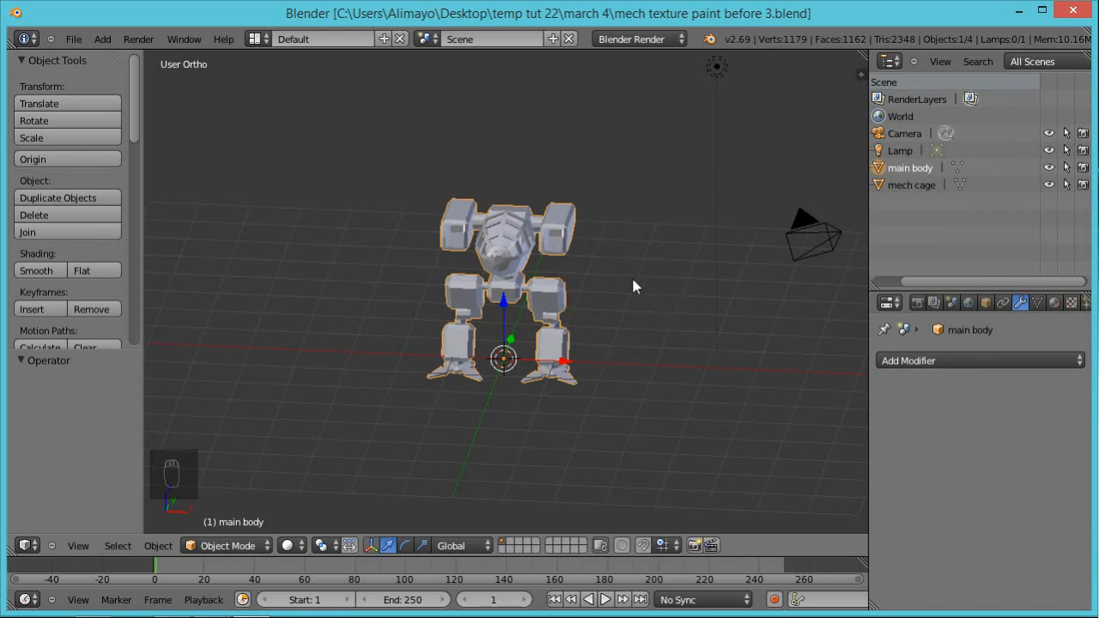
scroll(647, 273, "down", 8)
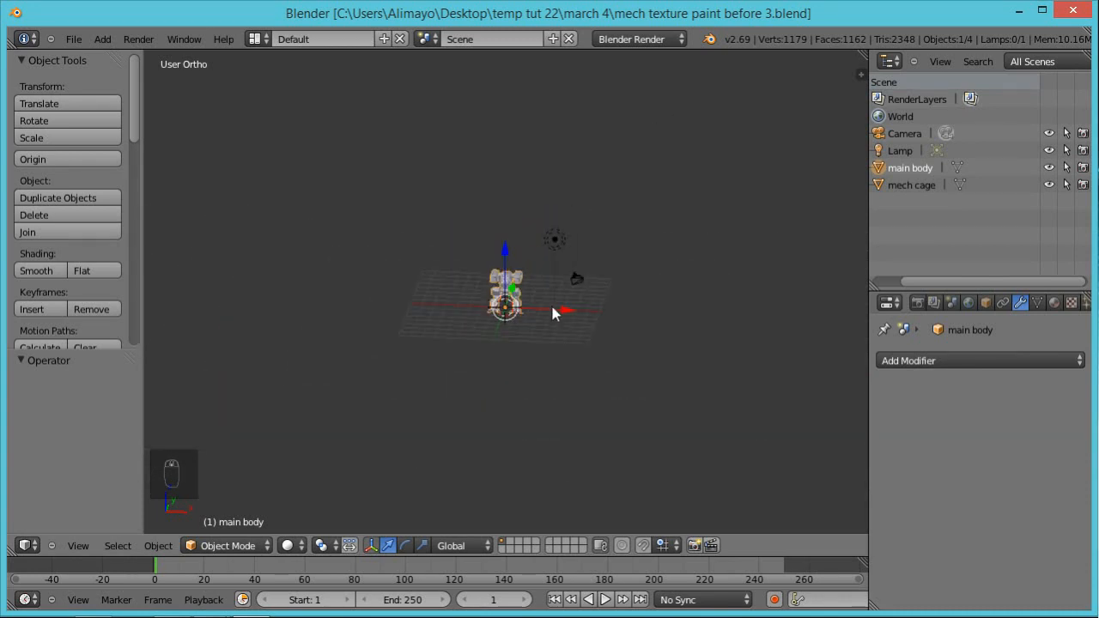
scroll(674, 305, "up", 5)
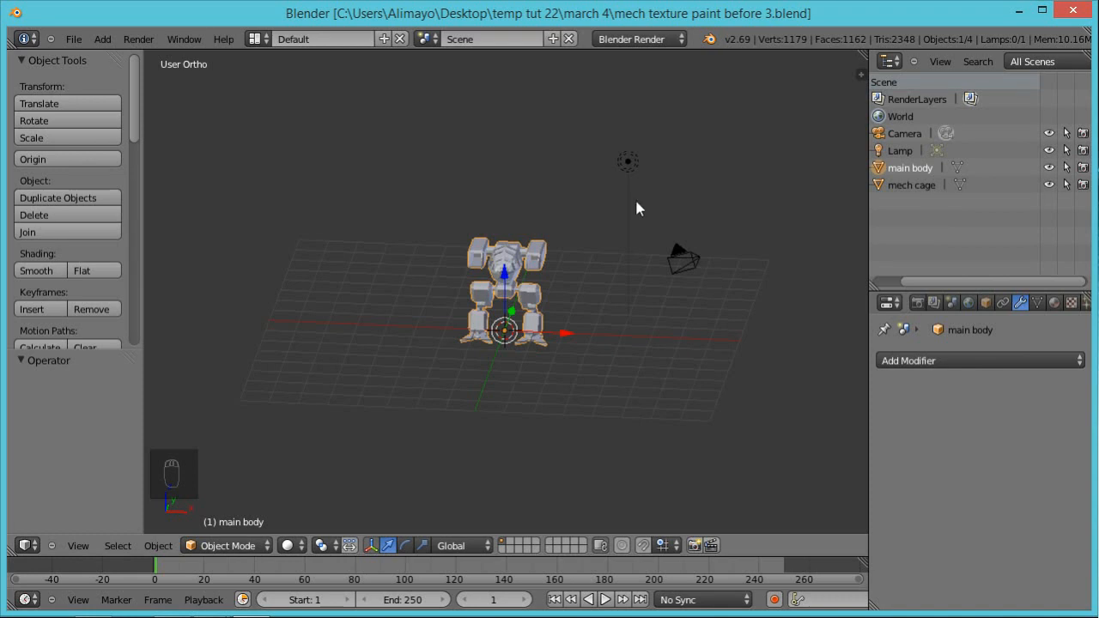
key("n")
left_click_drag(861, 327, 849, 94)
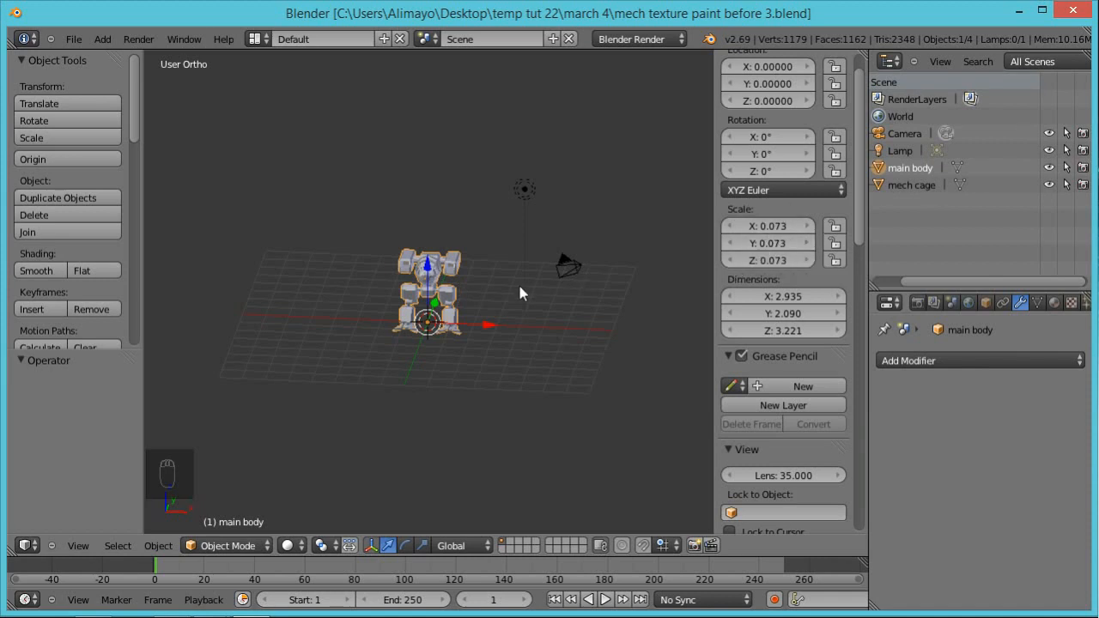
key("ctrl+a")
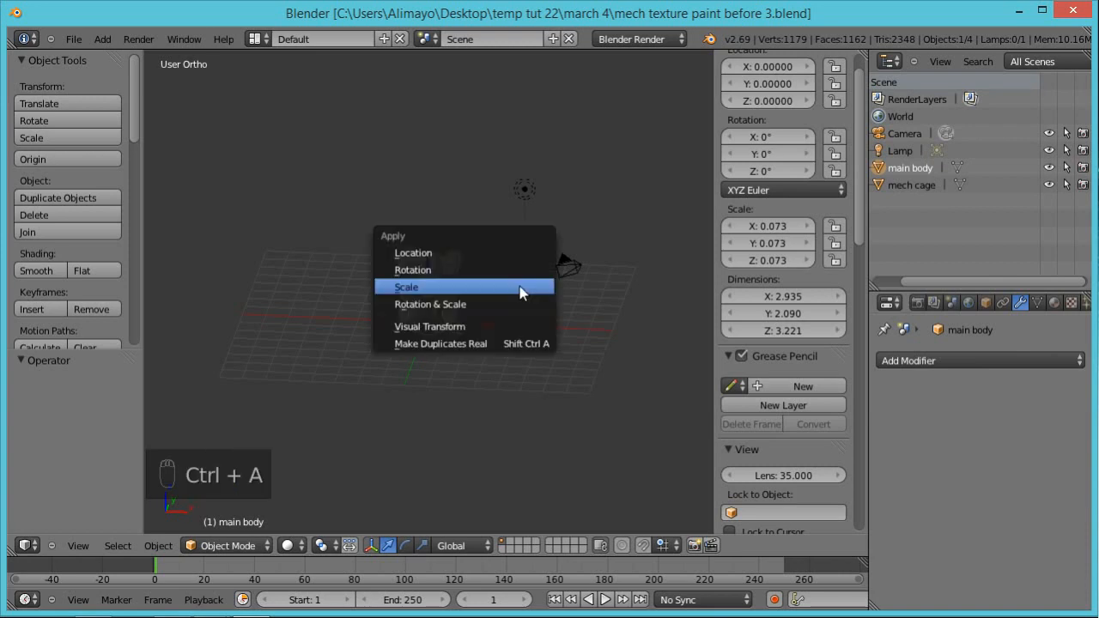
left_click(448, 288)
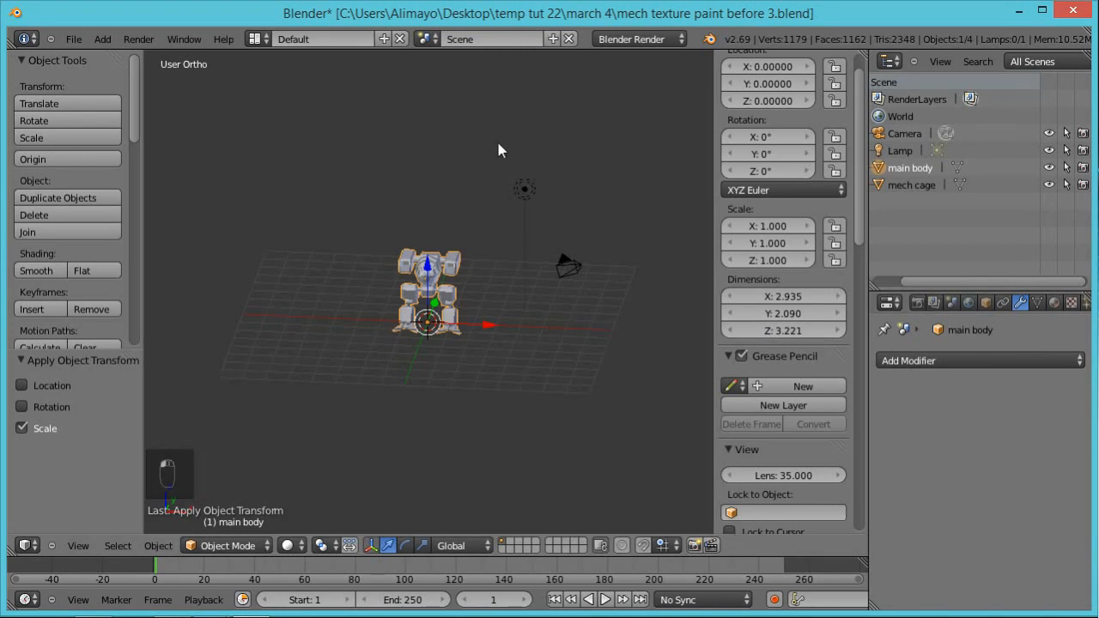
Step: Enter Edit Mode on the main body and select all of its geometry
scroll(490, 202, "up", 2)
scroll(478, 209, "up", 4)
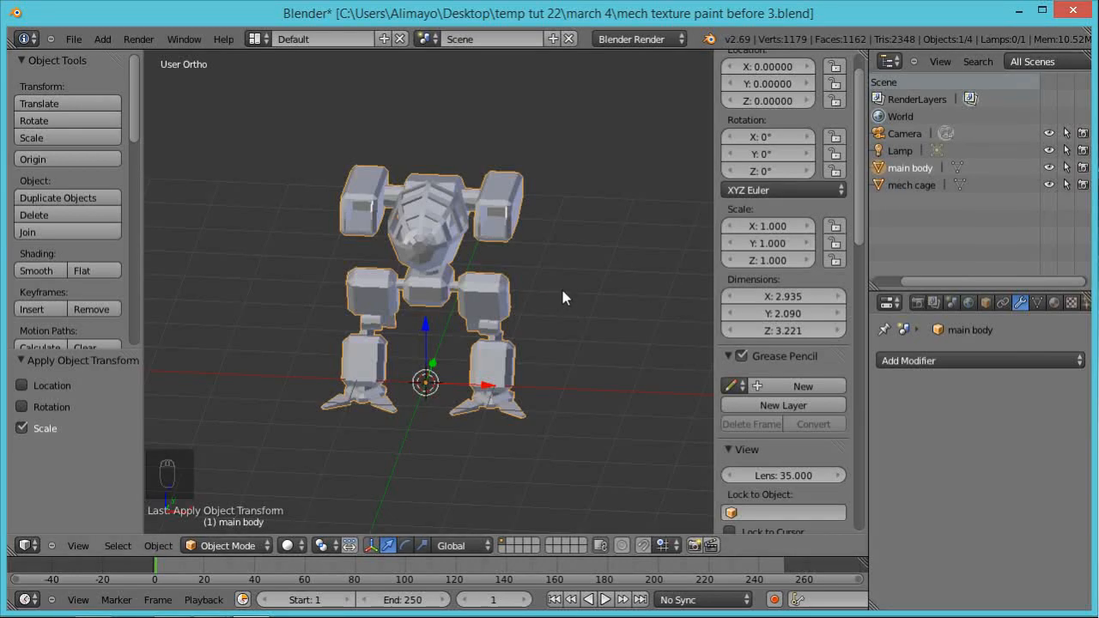
key("Tab")
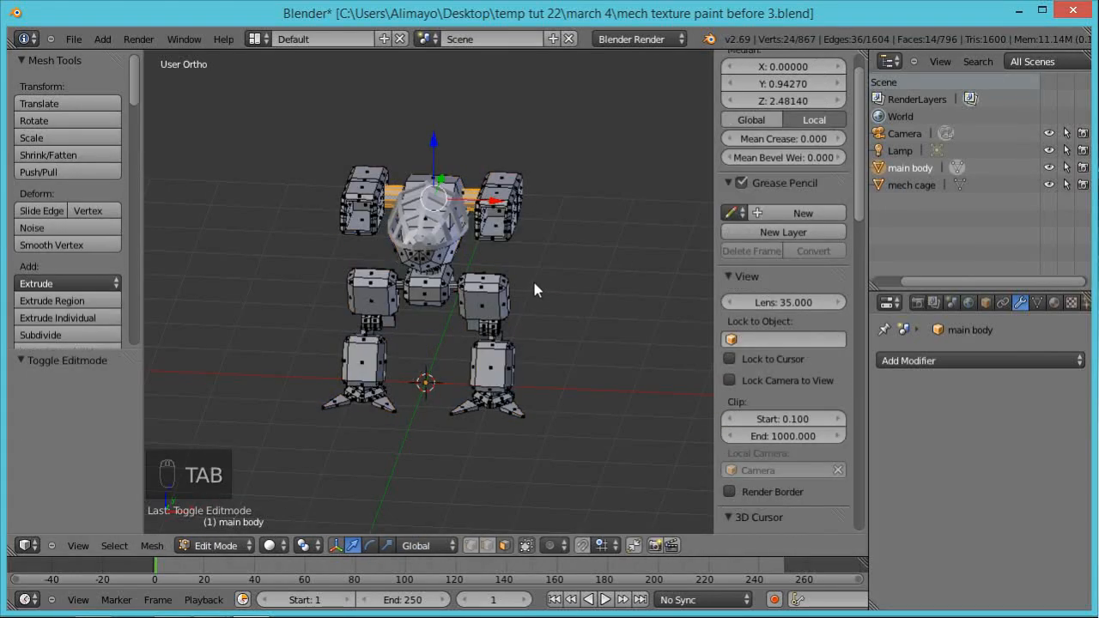
key("a")
key("a")
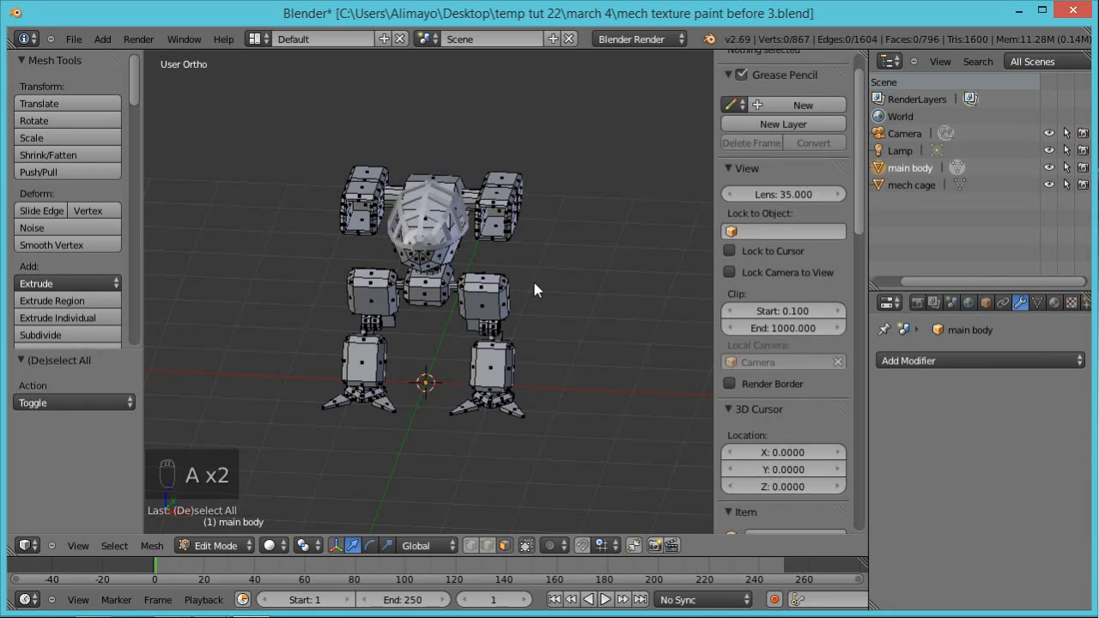
key("a")
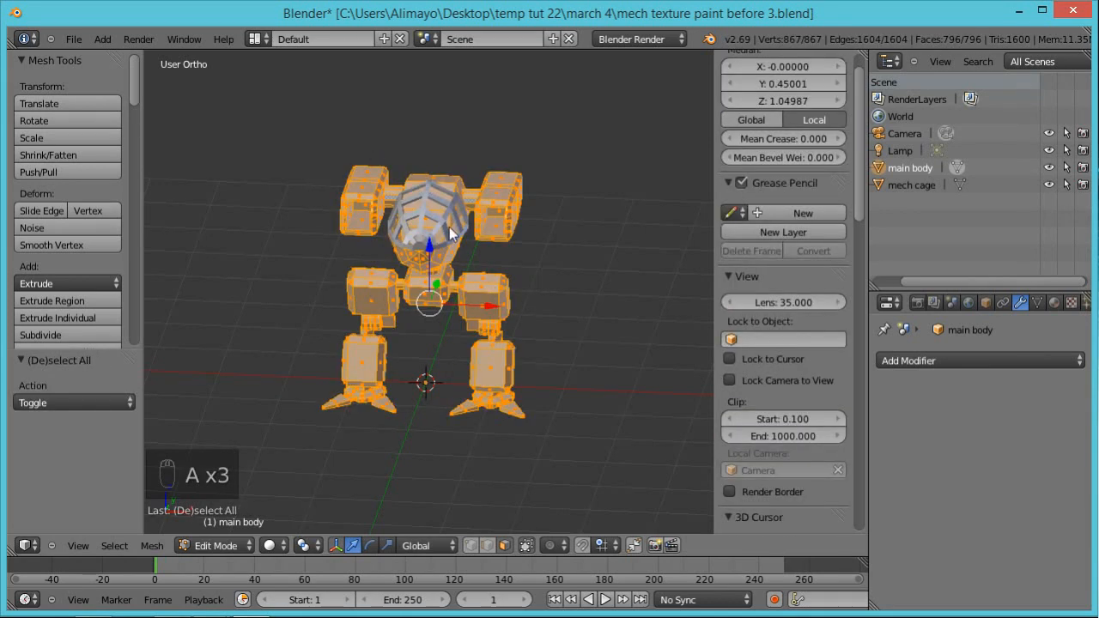
scroll(507, 313, "up", 3)
scroll(521, 324, "up", 1)
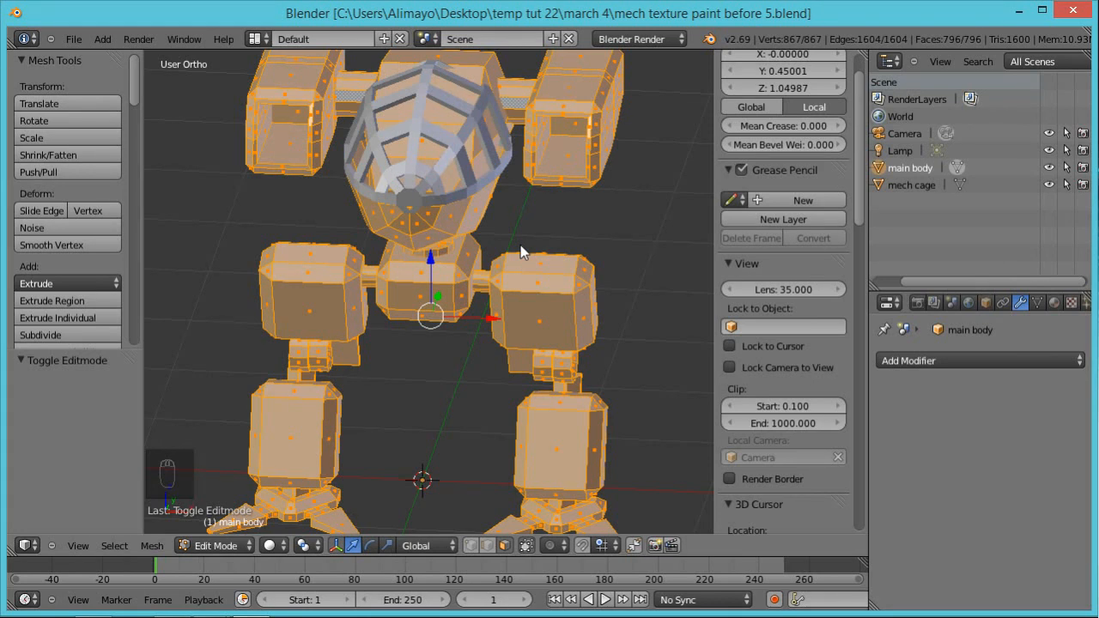
Step: Display the vertex normals of the main body mesh to check their directions
mouse_move(859, 176)
left_mouse_down()
mouse_move(850, 357)
mouse_move(865, 494)
mouse_move(861, 348)
left_mouse_up()
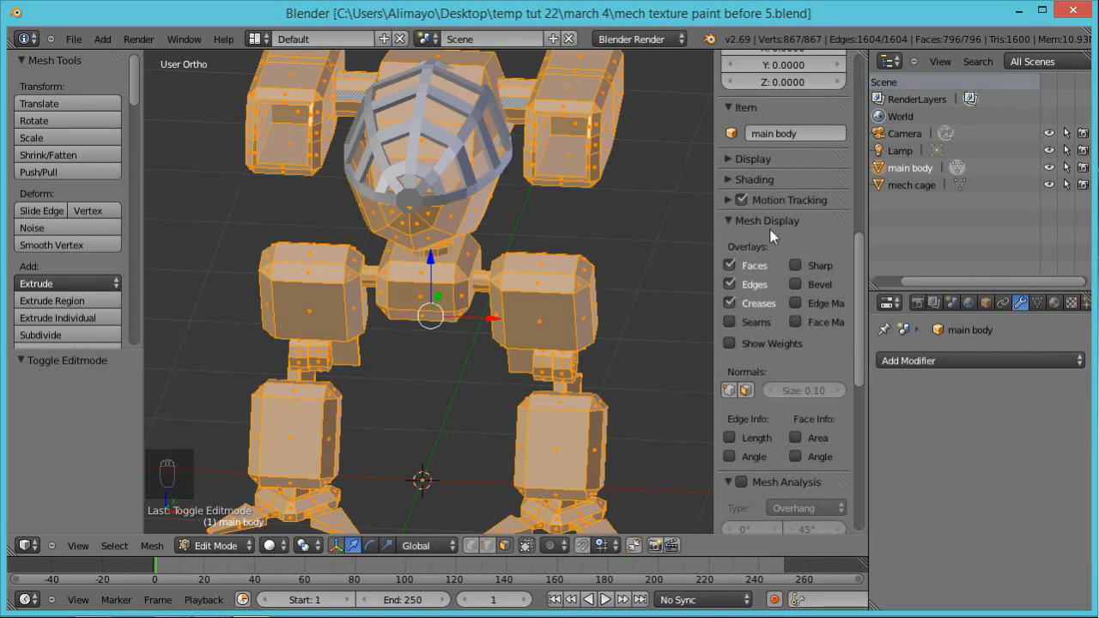
key("n")
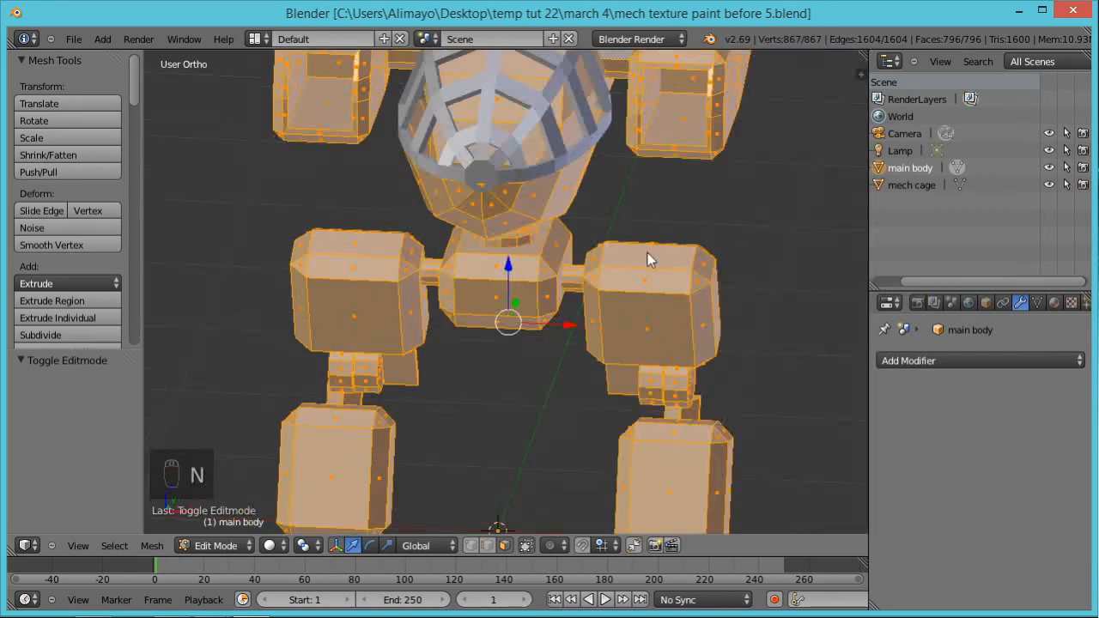
key("n")
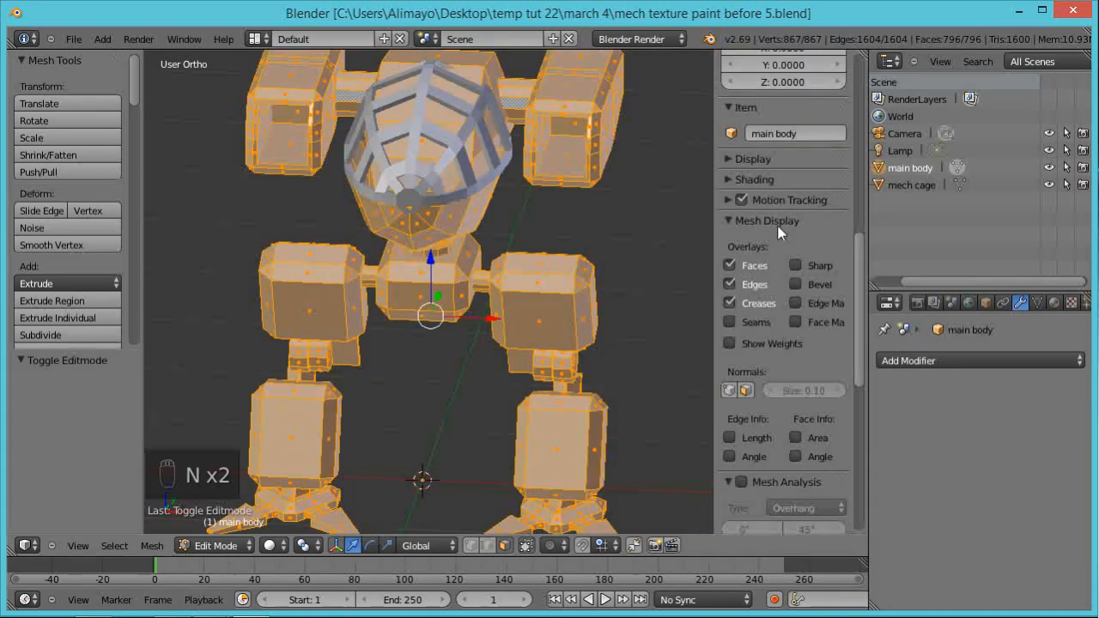
left_click(730, 391)
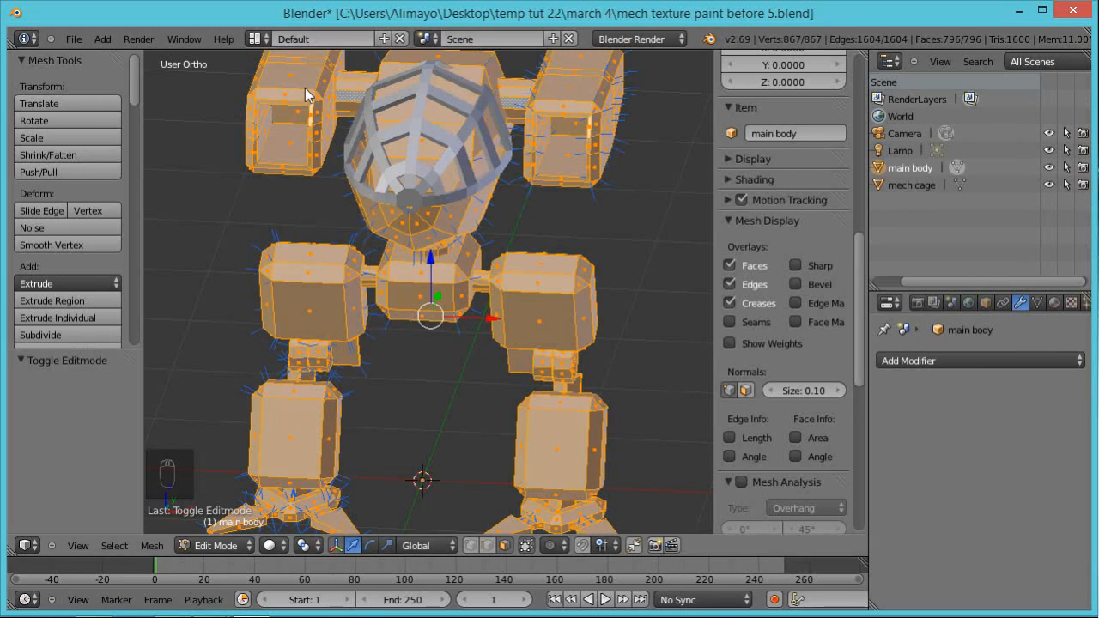
Step: Recalculate the normals of the selected mesh to face outside and hide the normals overlay
scroll(305, 88, "down", 1)
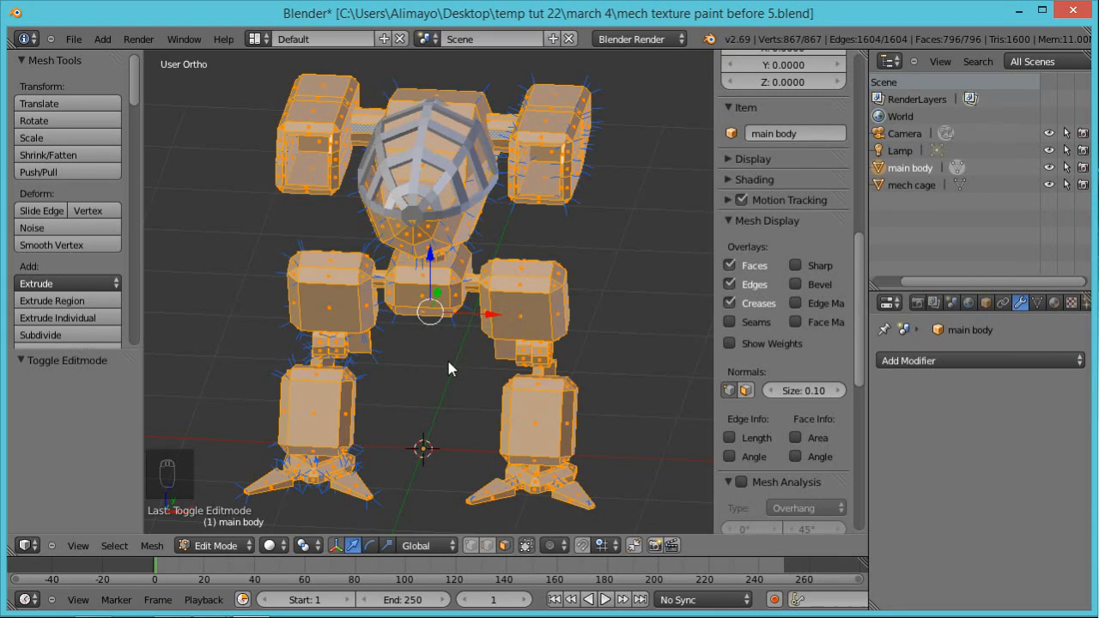
key("ctrl+n")
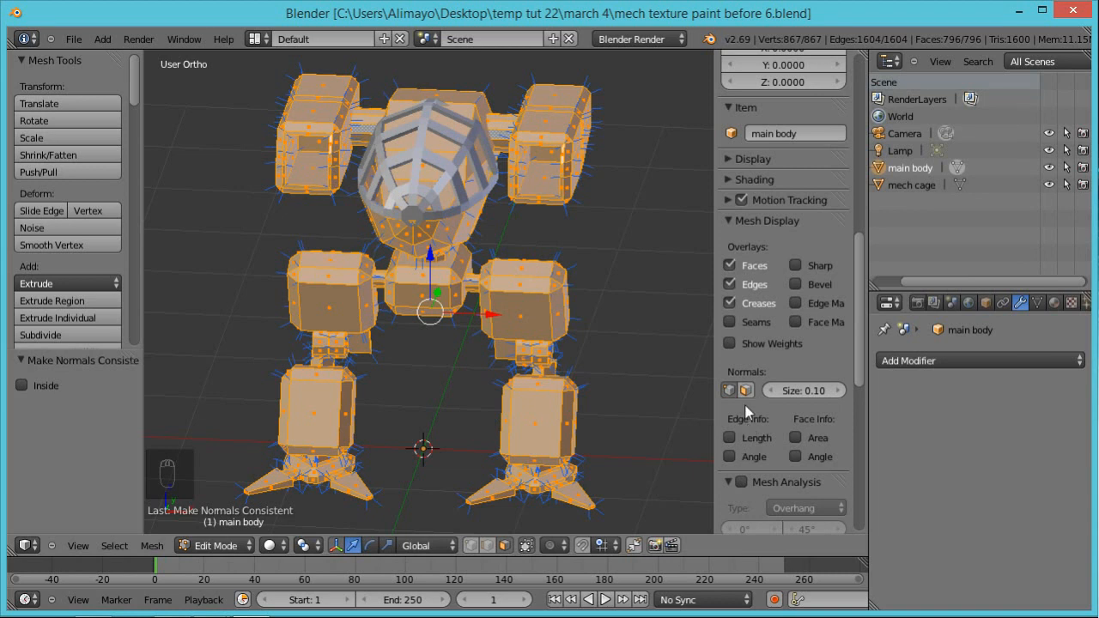
left_click(744, 391)
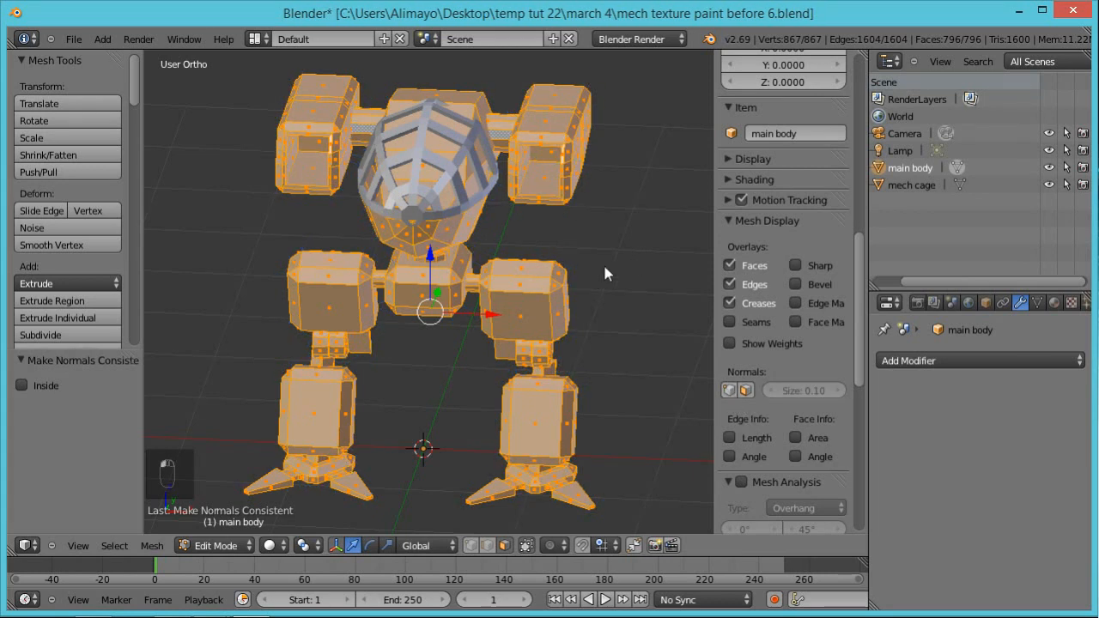
scroll(597, 292, "down", 1)
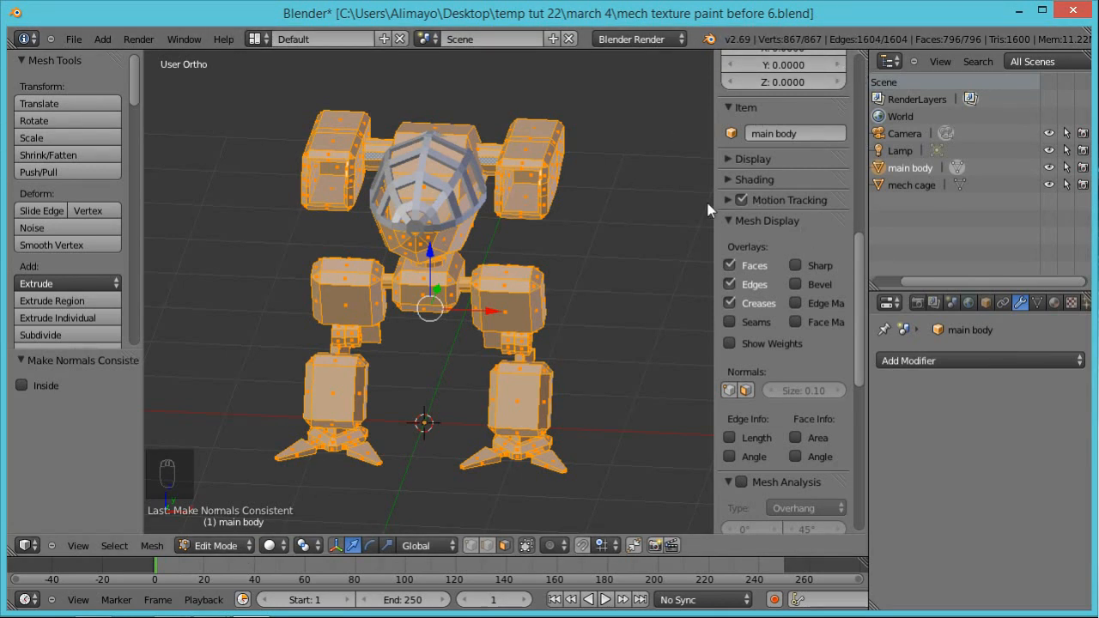
key("n")
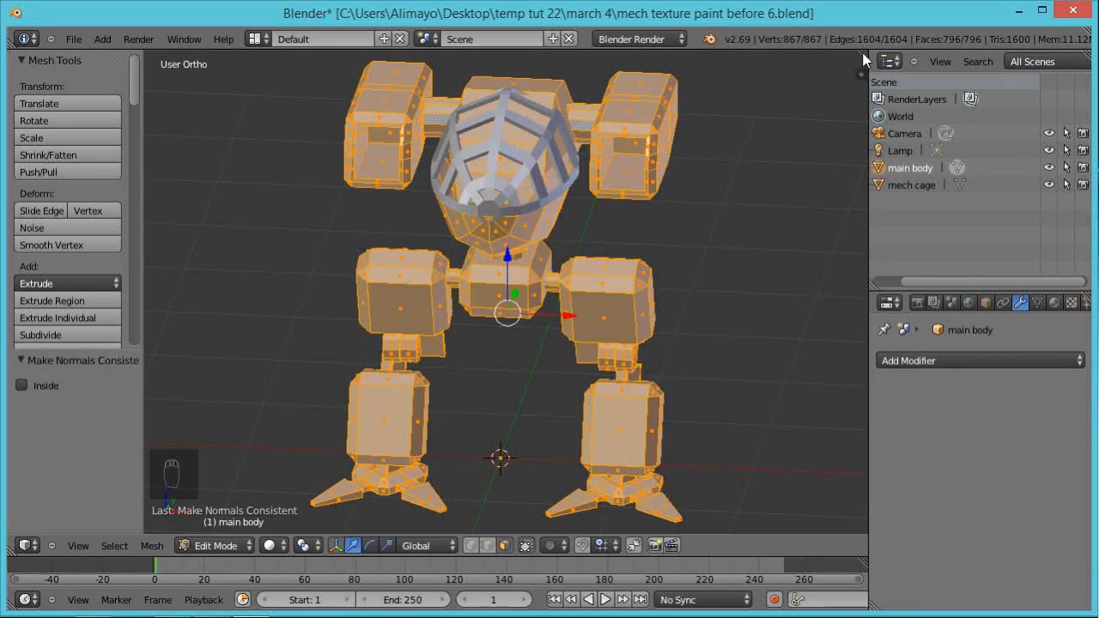
Step: Split the 3D view into two areas and switch one of them to the UV/Image Editor
left_click_drag(866, 60, 414, 144)
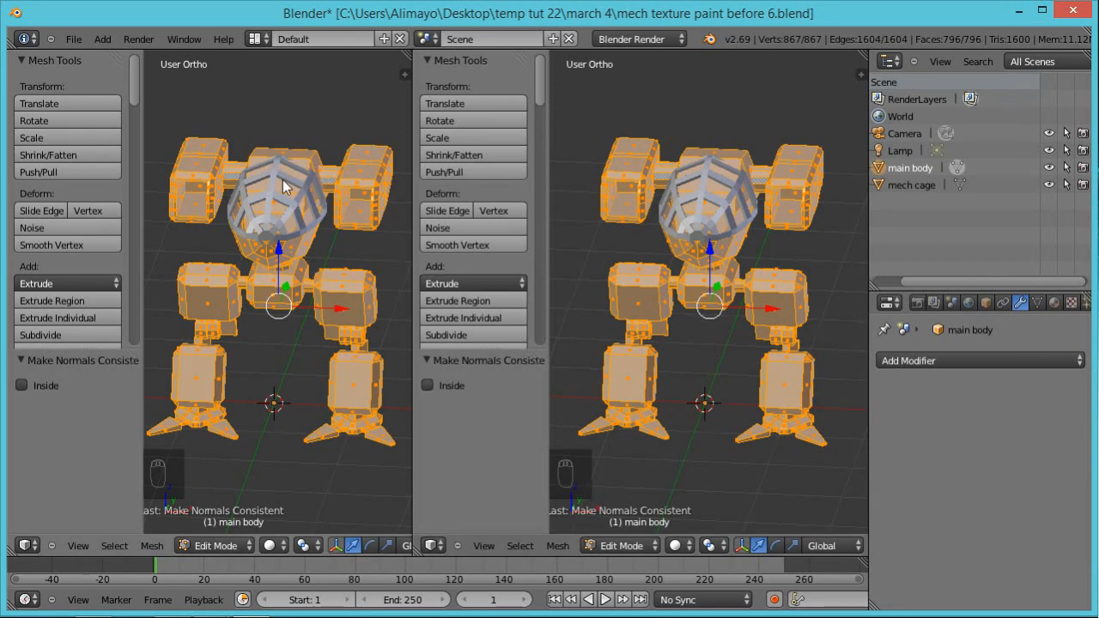
left_click(29, 546)
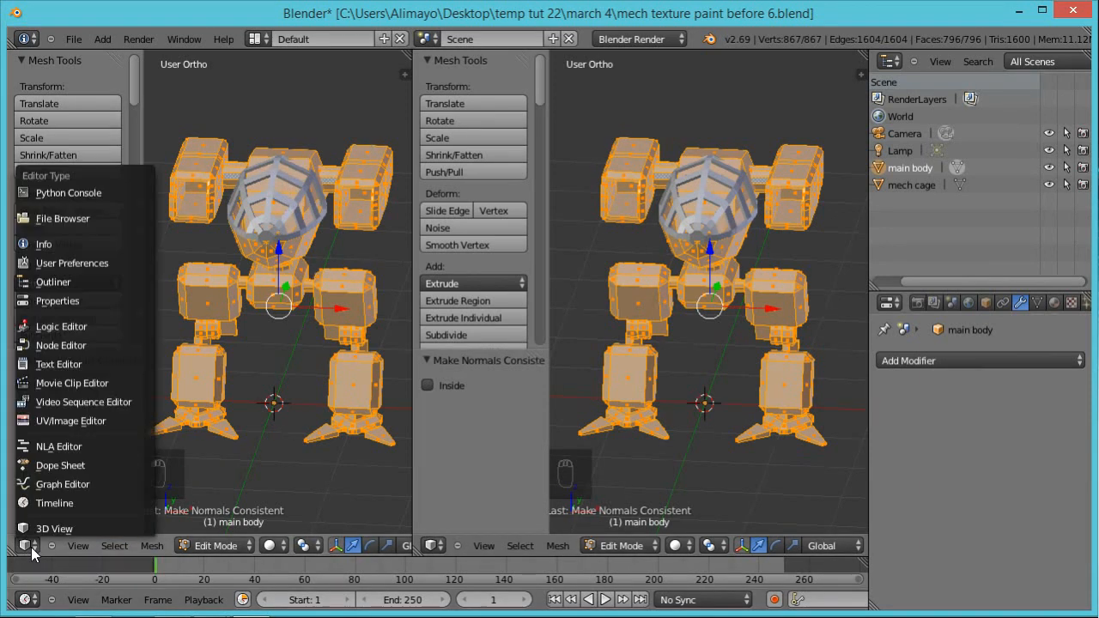
left_click(77, 420)
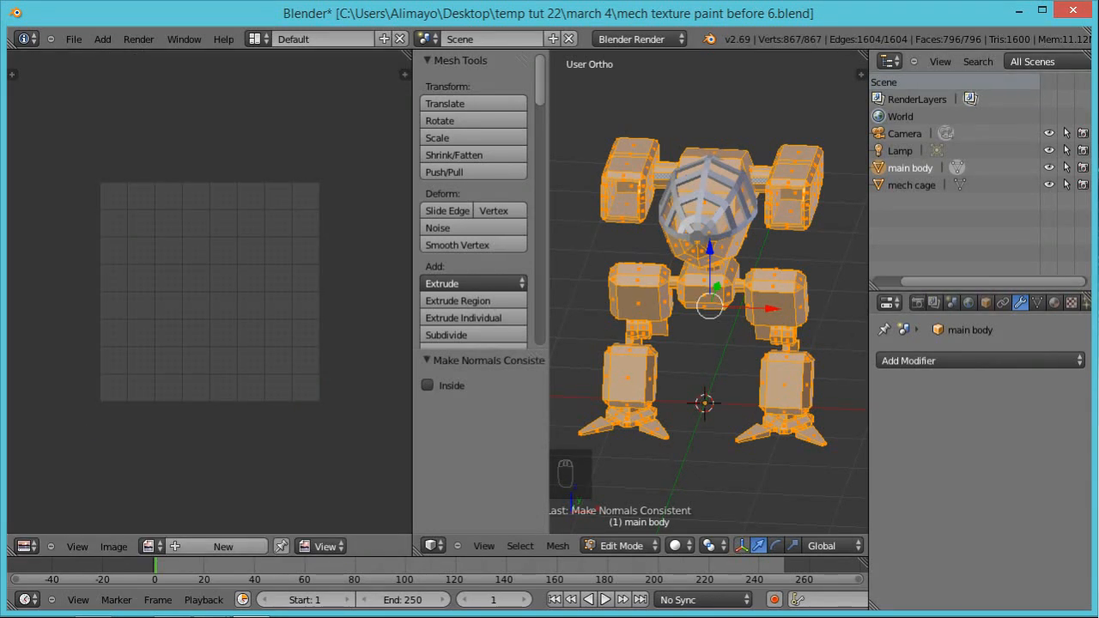
Step: Save the file as mech texture paint before 7.blend and hide the mech cage object
key("KP_Add")
key("KP_Enter")
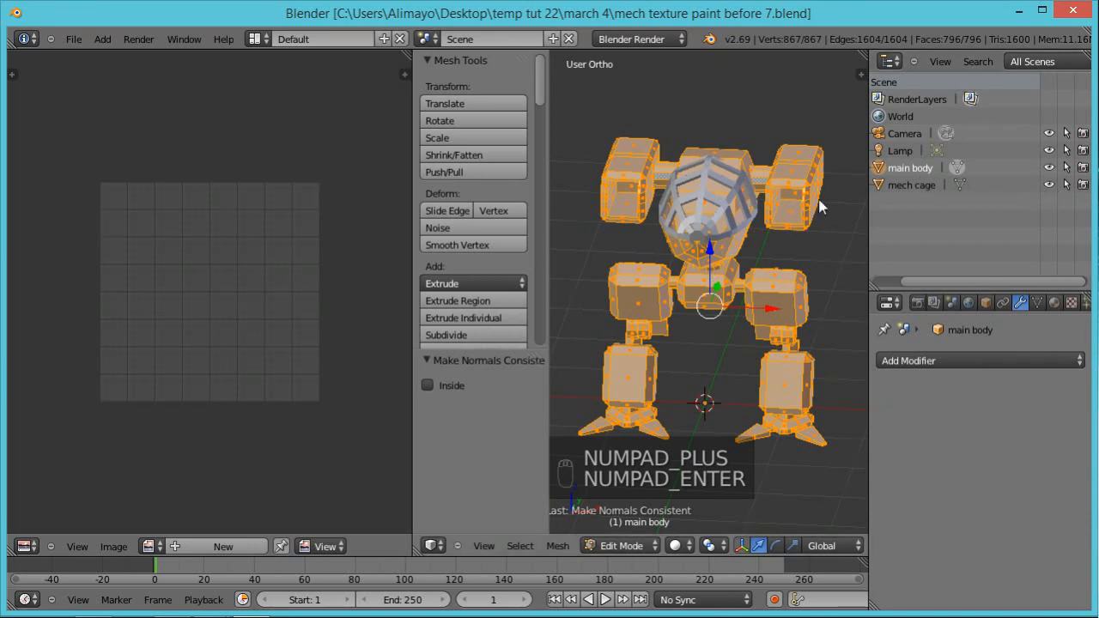
left_click(1048, 185)
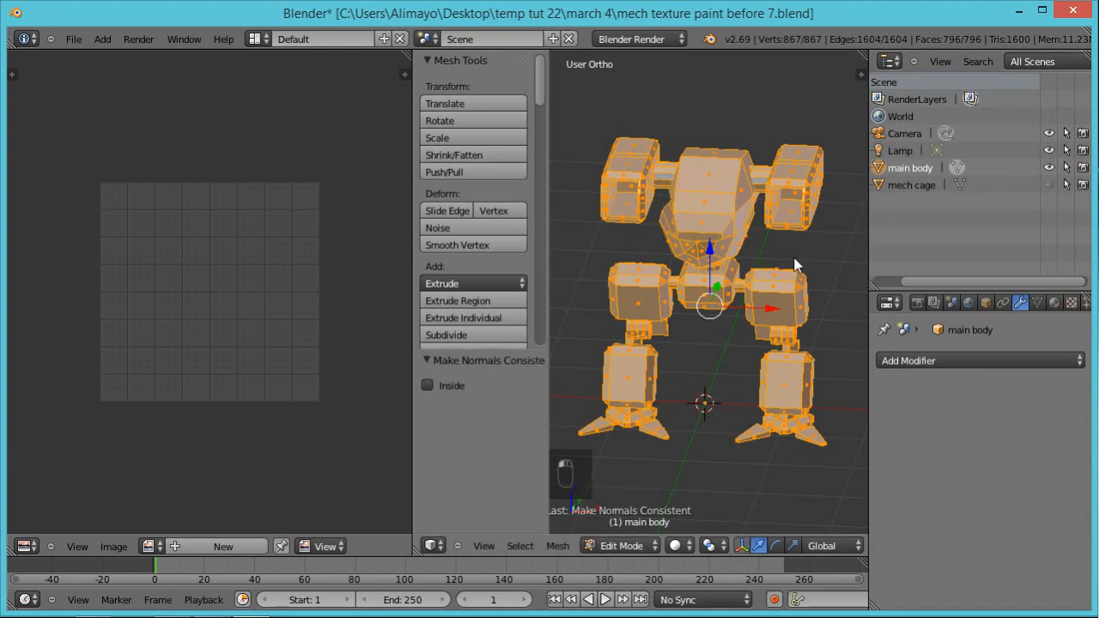
Step: Unwrap the main body with Smart UV Project using an angle limit of 66.00 and an island margin of 0.00
key("u")
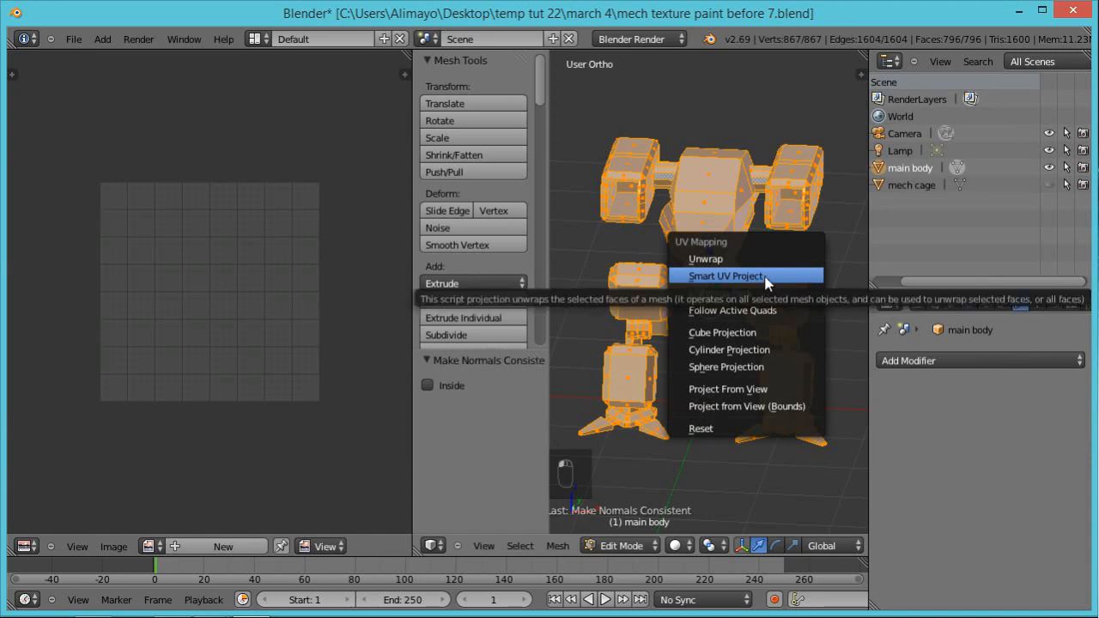
left_click(757, 277)
left_click(776, 363)
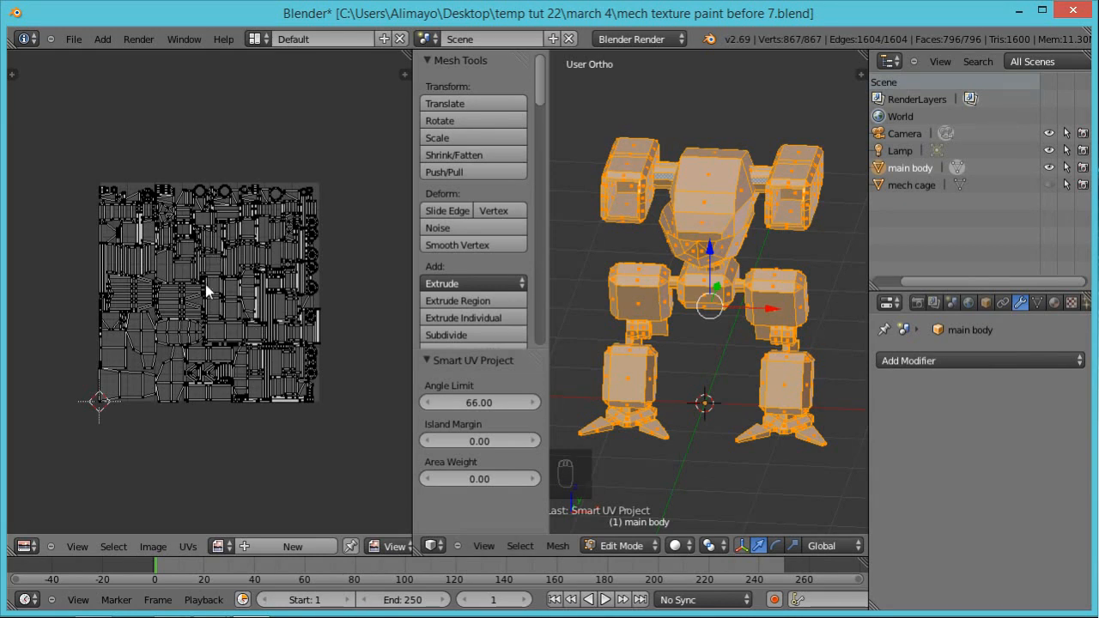
Step: Select all UV islands, average their scale and pack them with rotation and a 0.001 margin
key("a")
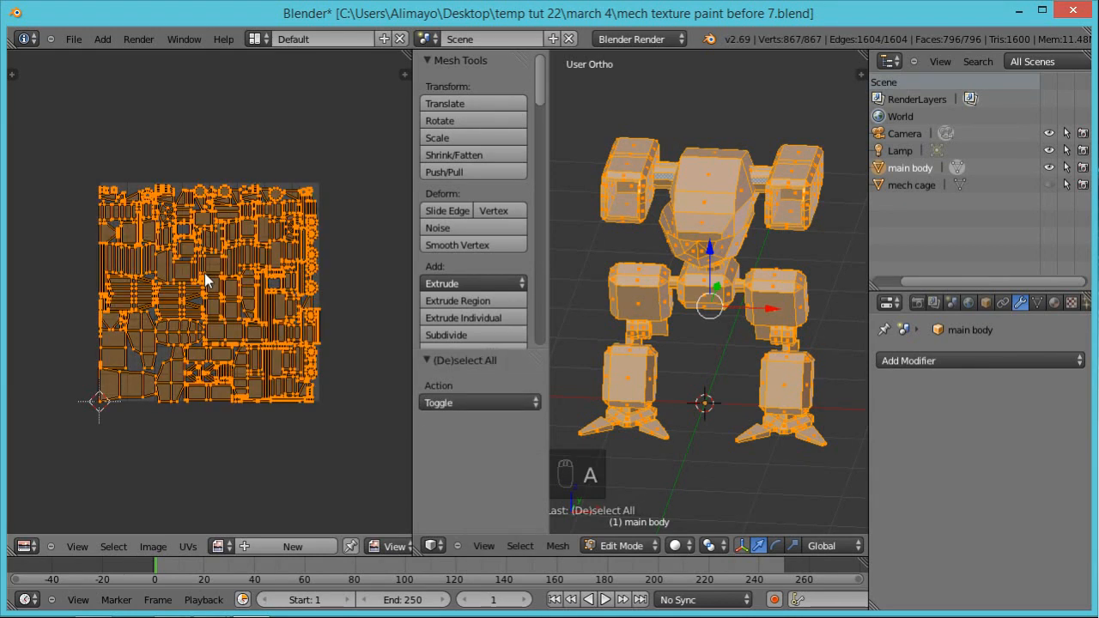
left_click(189, 547)
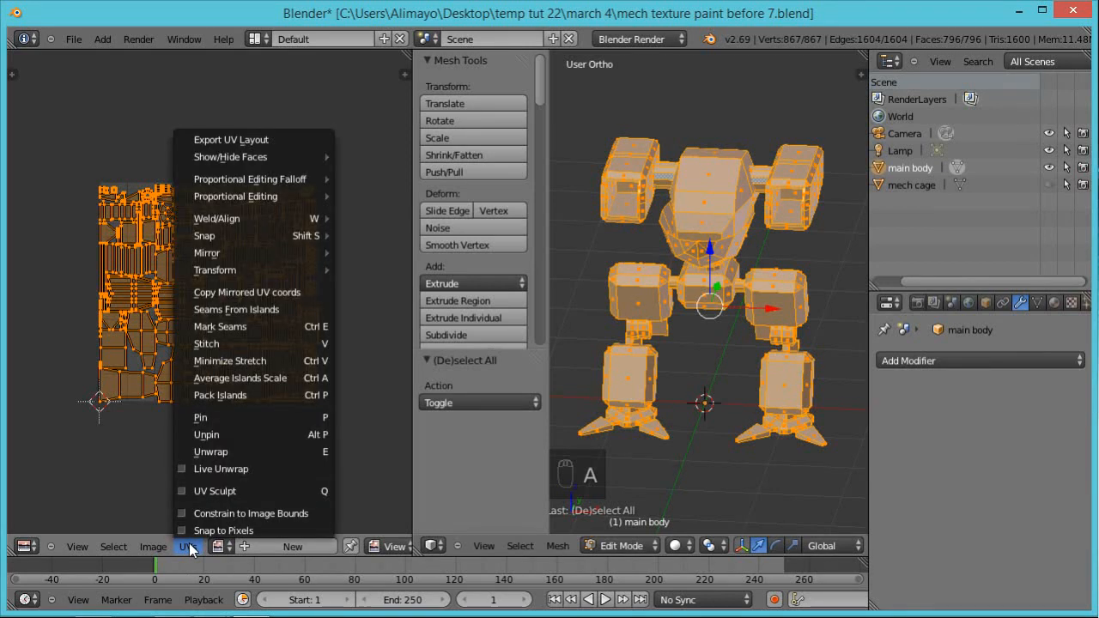
left_click(251, 380)
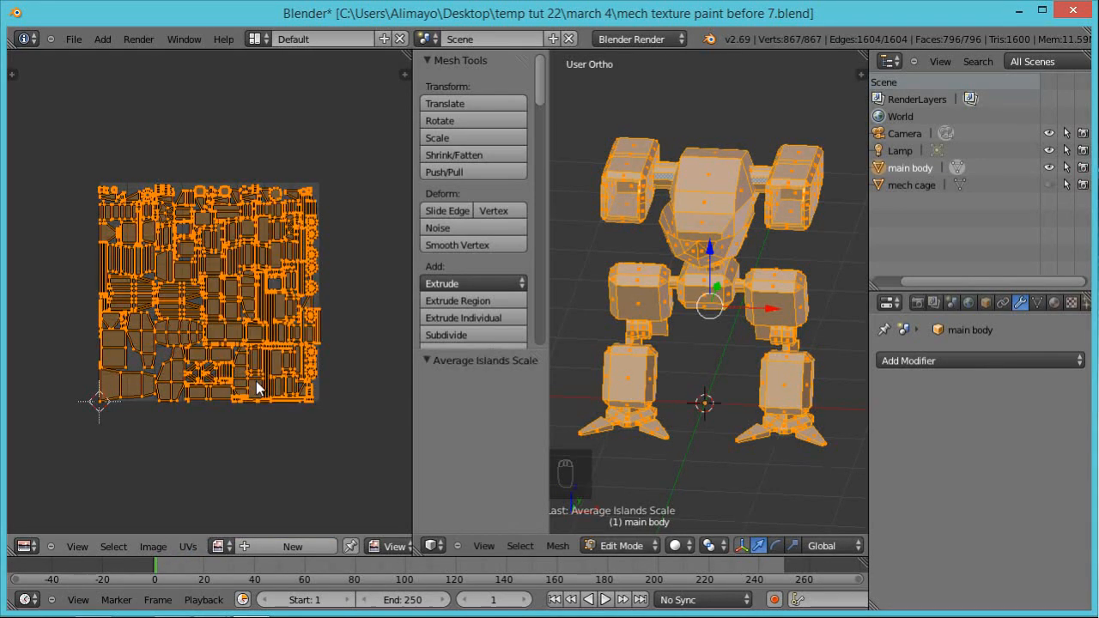
left_click(187, 546)
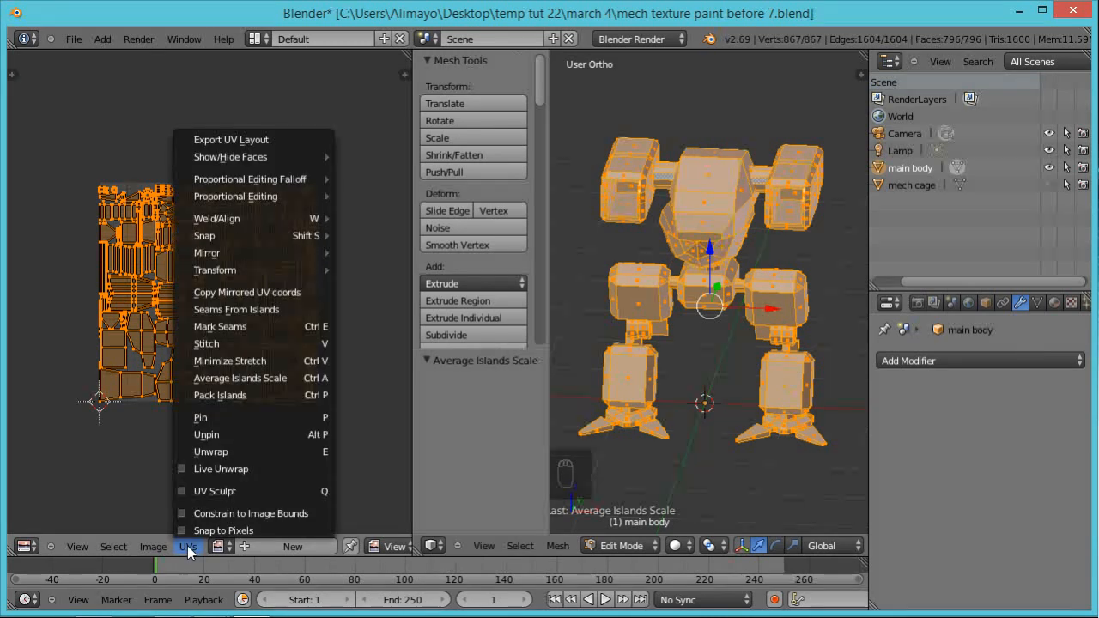
left_click(238, 395)
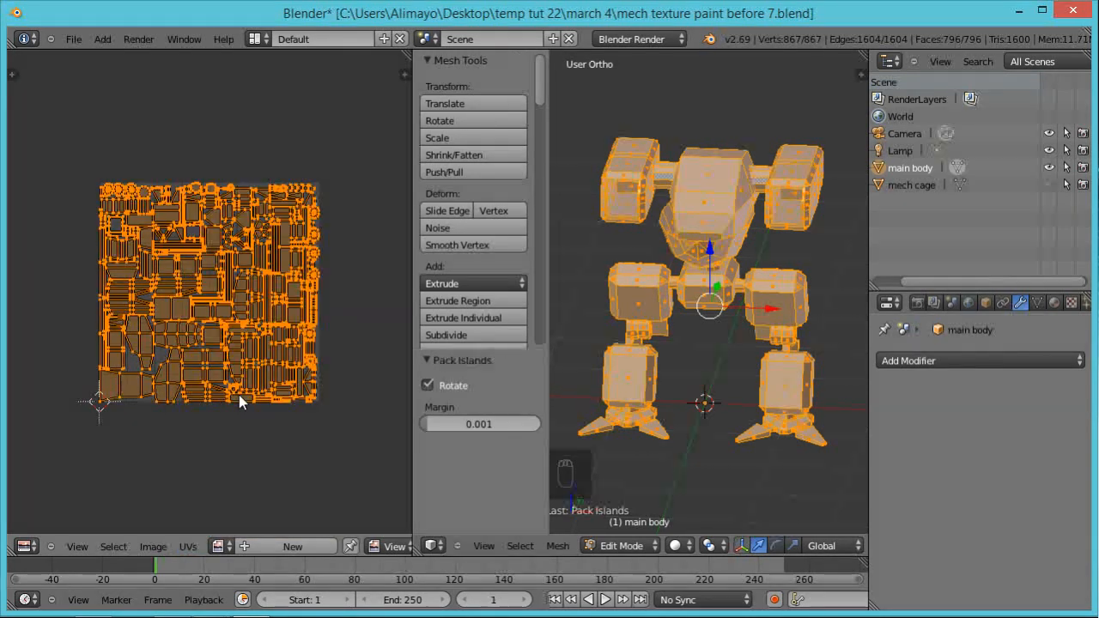
Step: Run Minimize Stretch on all of the main body's UV islands, keeping the blend at 0.00
left_click(189, 546)
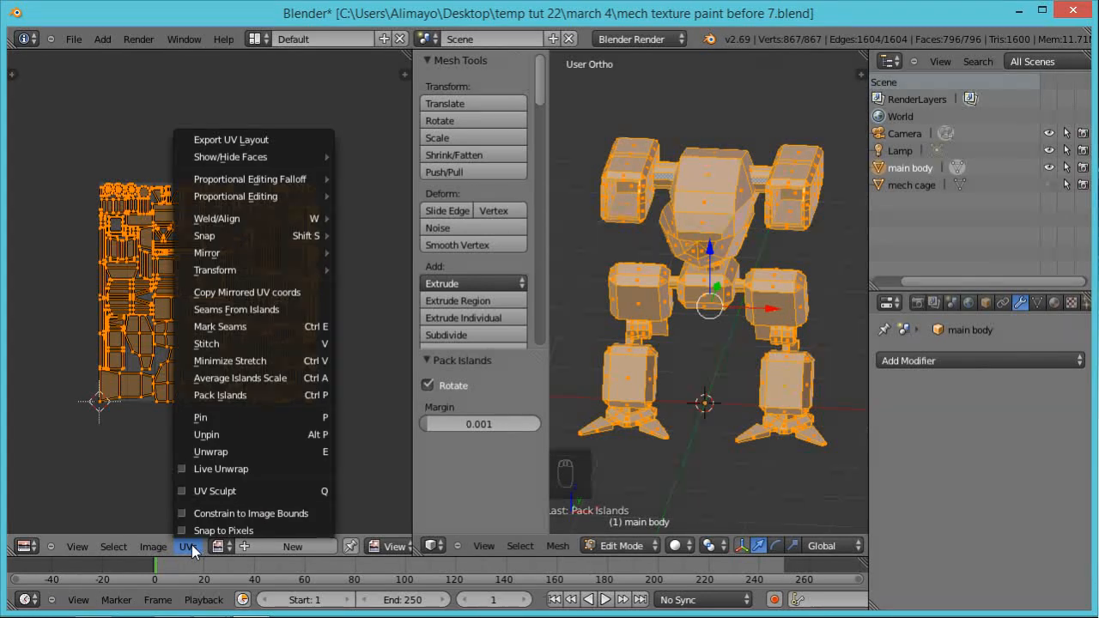
left_click(240, 362)
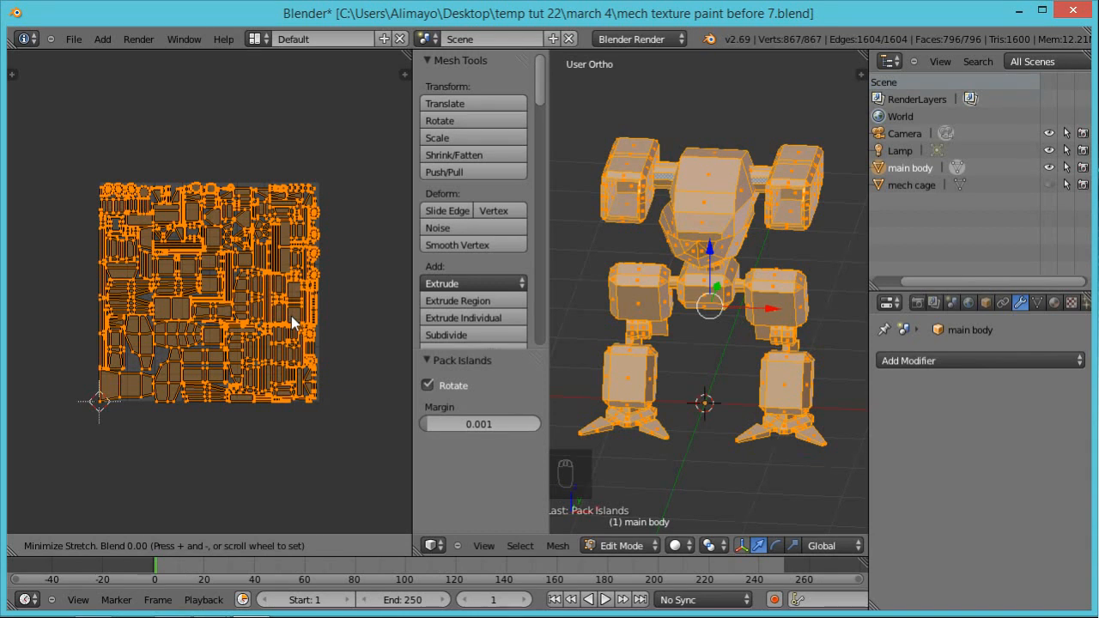
left_click(299, 465)
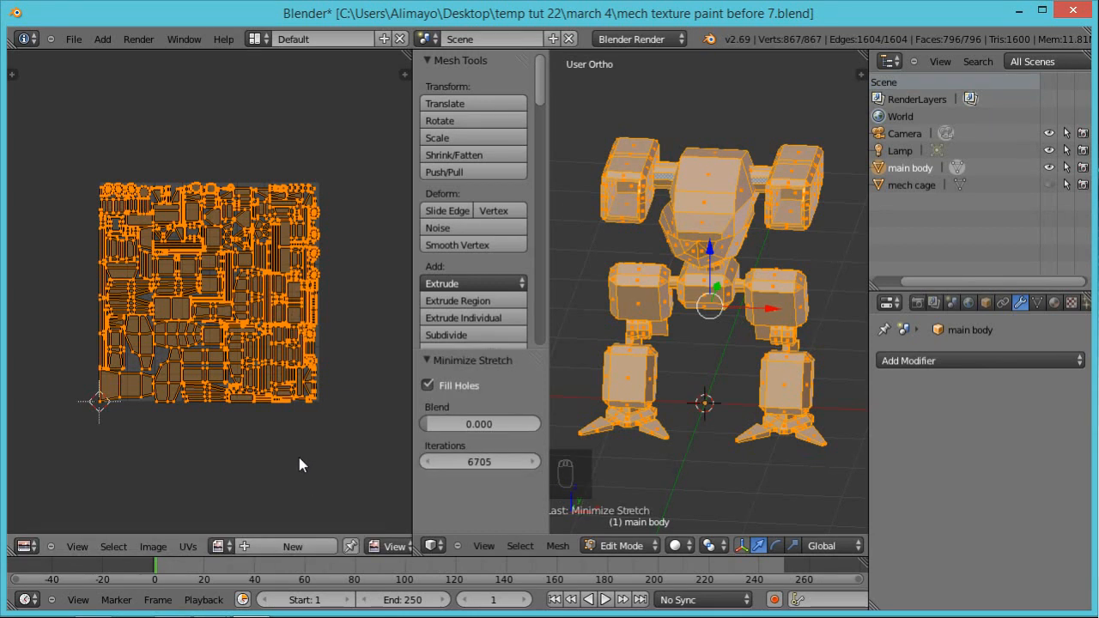
Step: Save the project incrementally as mech texture paint before 8.blend
key("ctrl+shift+s")
key("KP_Add")
key("KP_Enter")
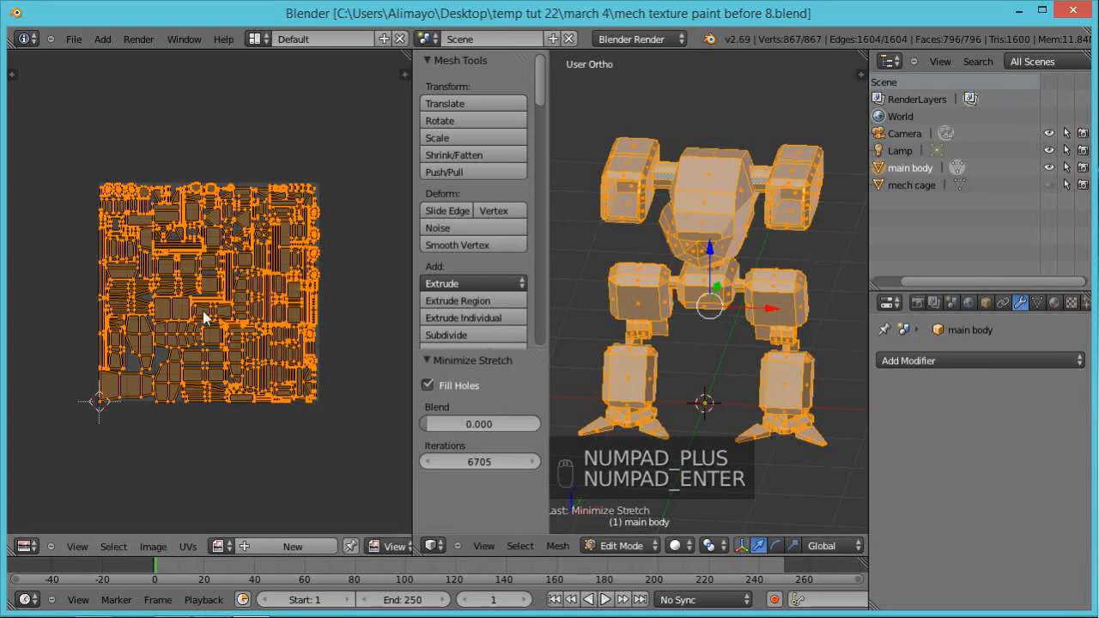
Step: Create a new 1024 × 1024 image with the generated type UV Grid behind the main body's UV layout
scroll(204, 310, "up", 6)
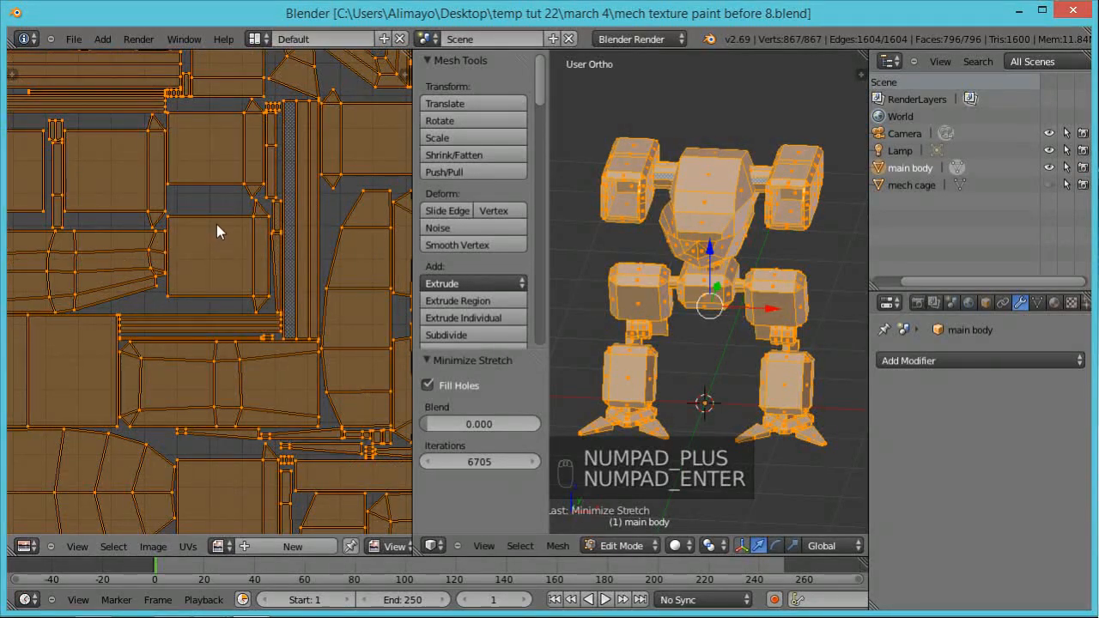
scroll(232, 258, "down", 3)
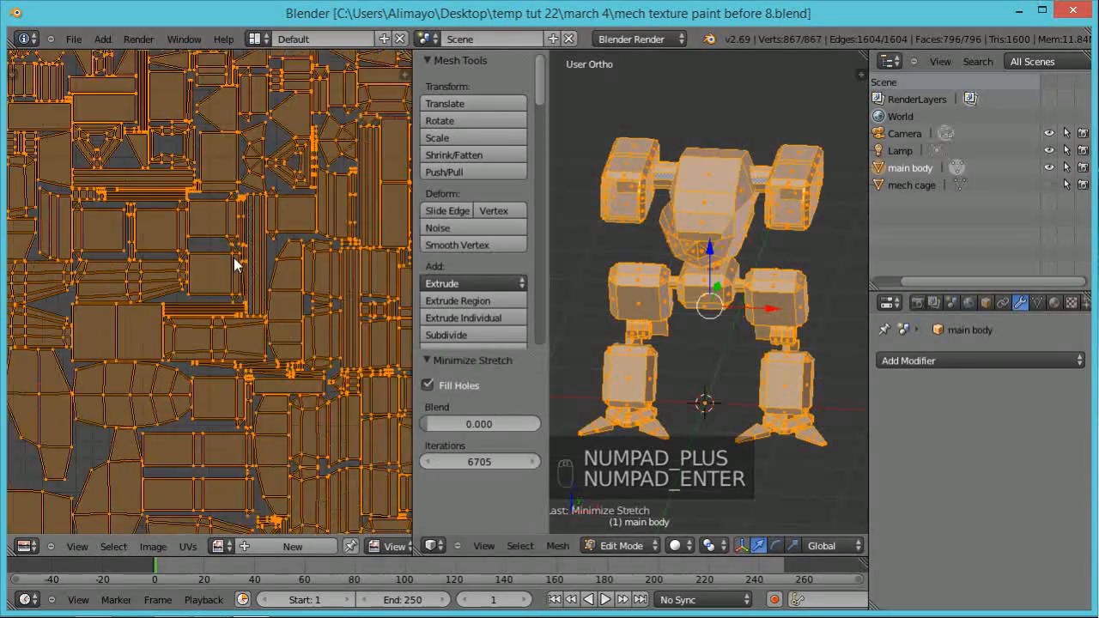
scroll(233, 265, "down", 2)
scroll(139, 304, "down", 2)
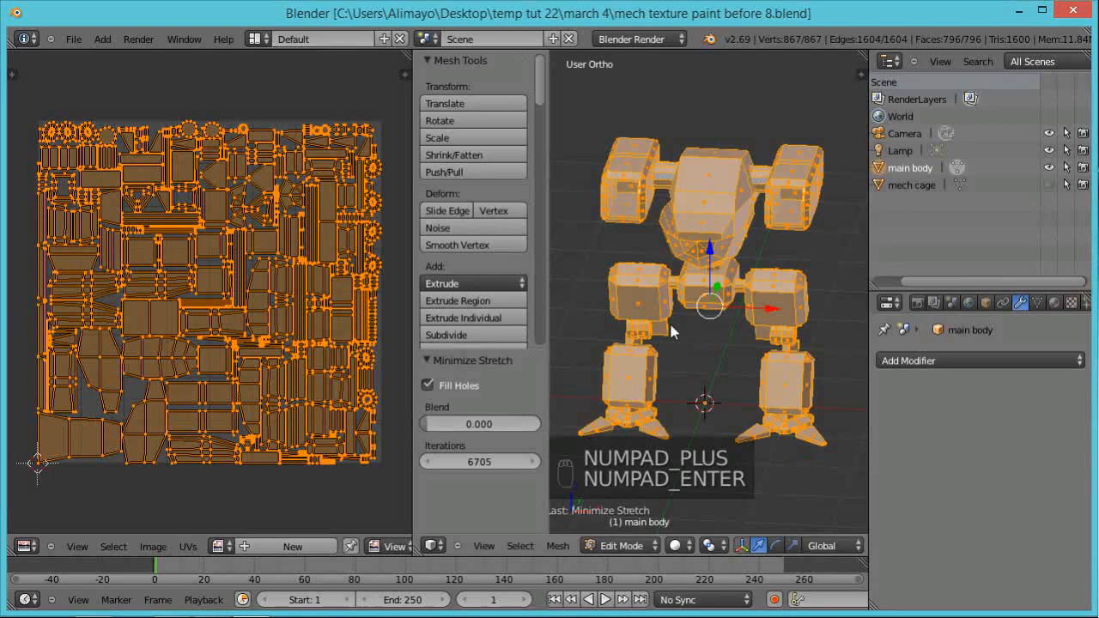
middle_click_drag(671, 330, 740, 232)
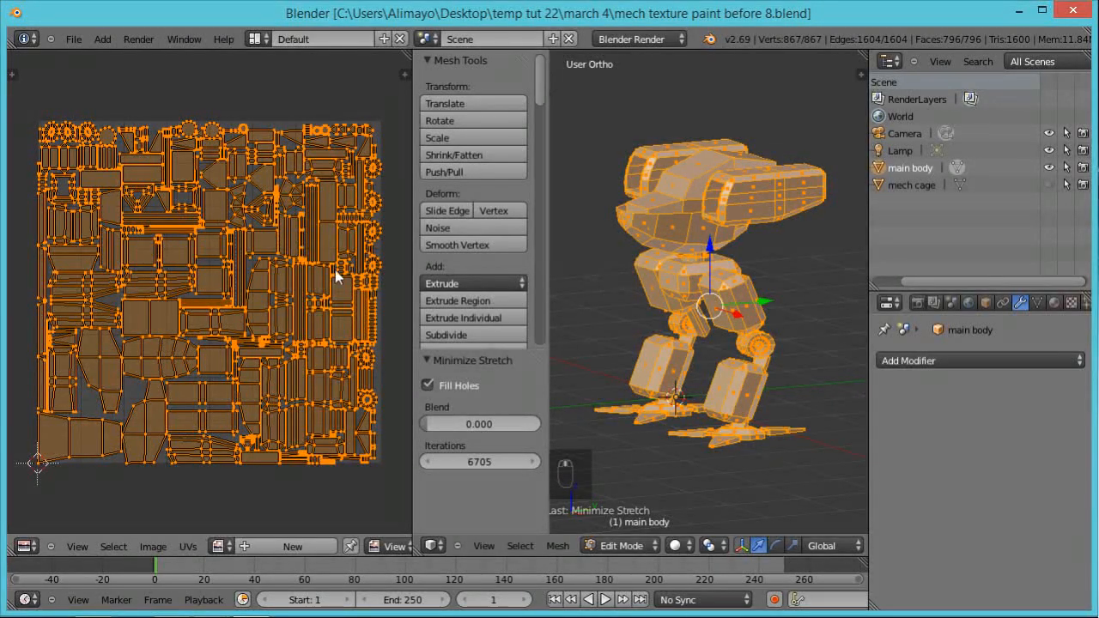
middle_click_drag(650, 253, 771, 287)
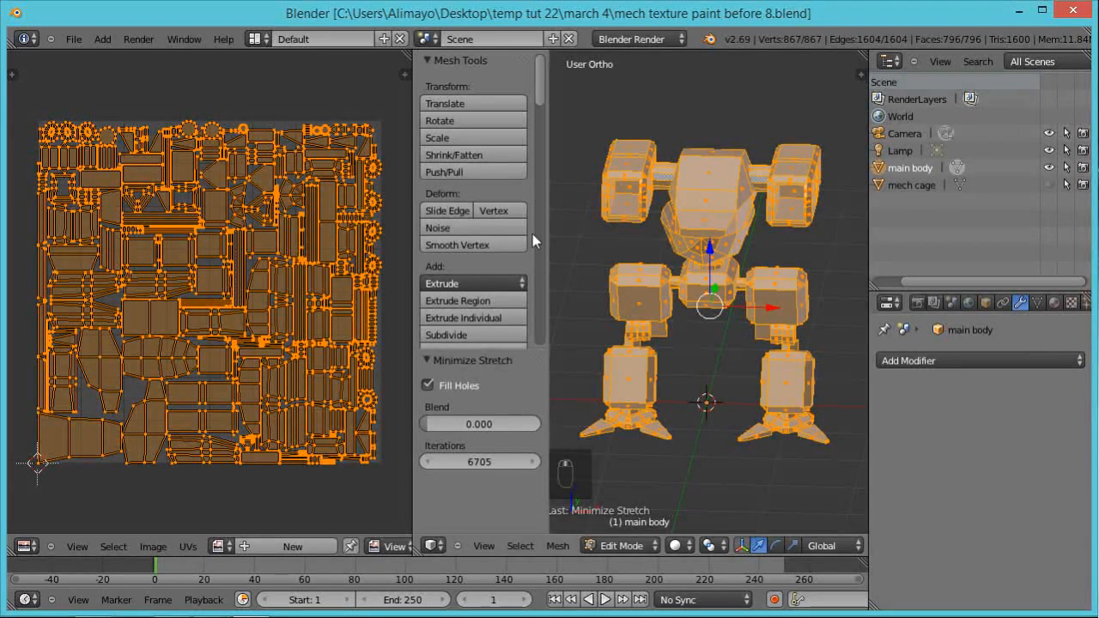
left_click(191, 545)
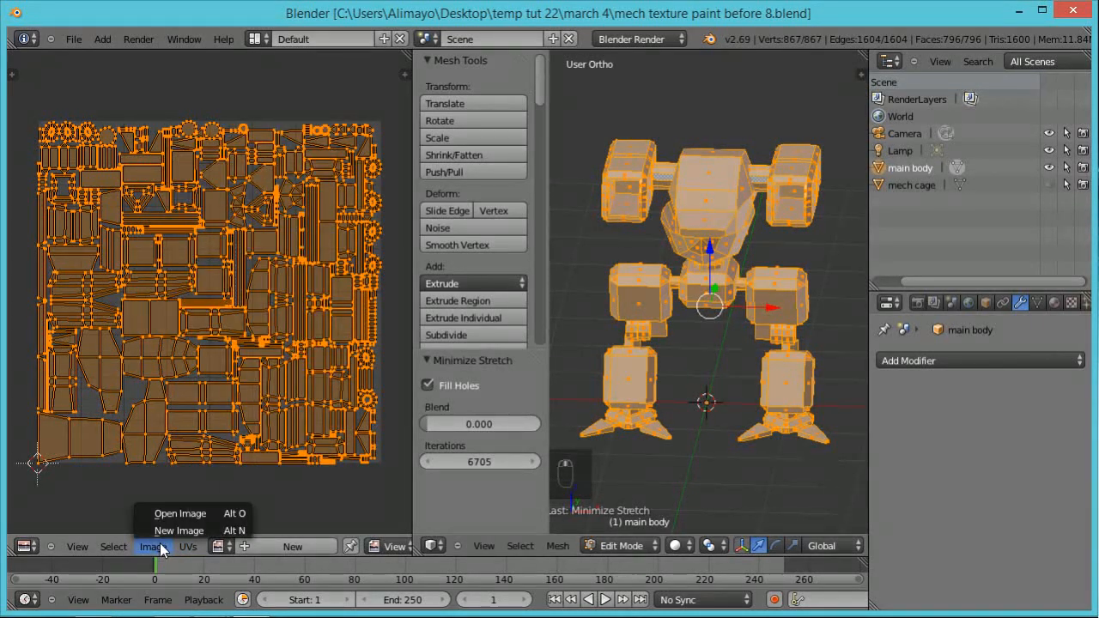
left_click(166, 532)
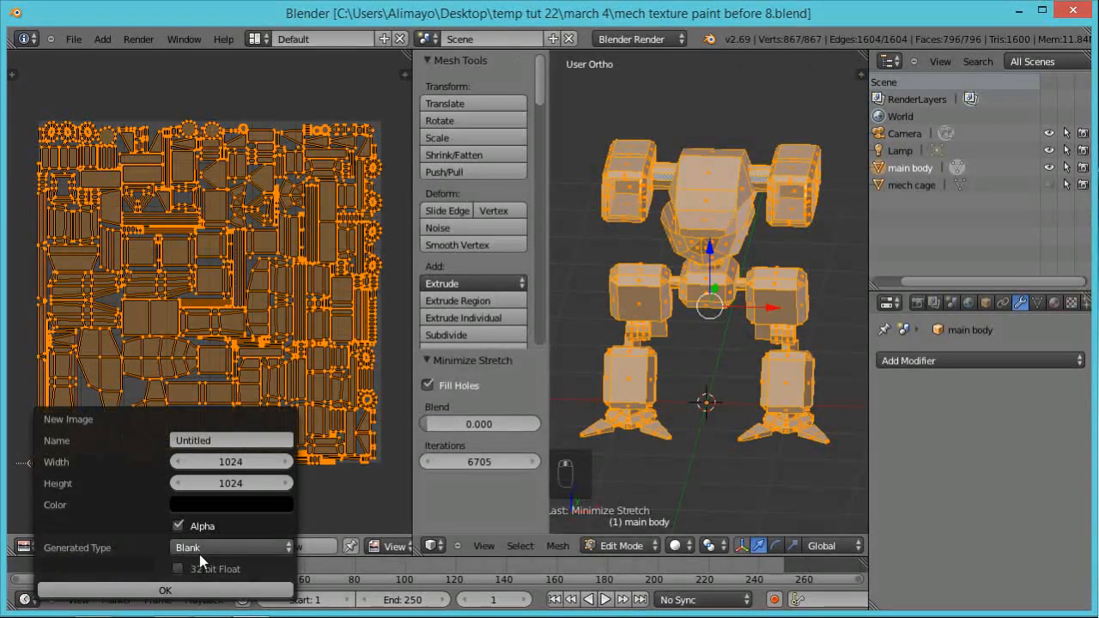
left_click(288, 550)
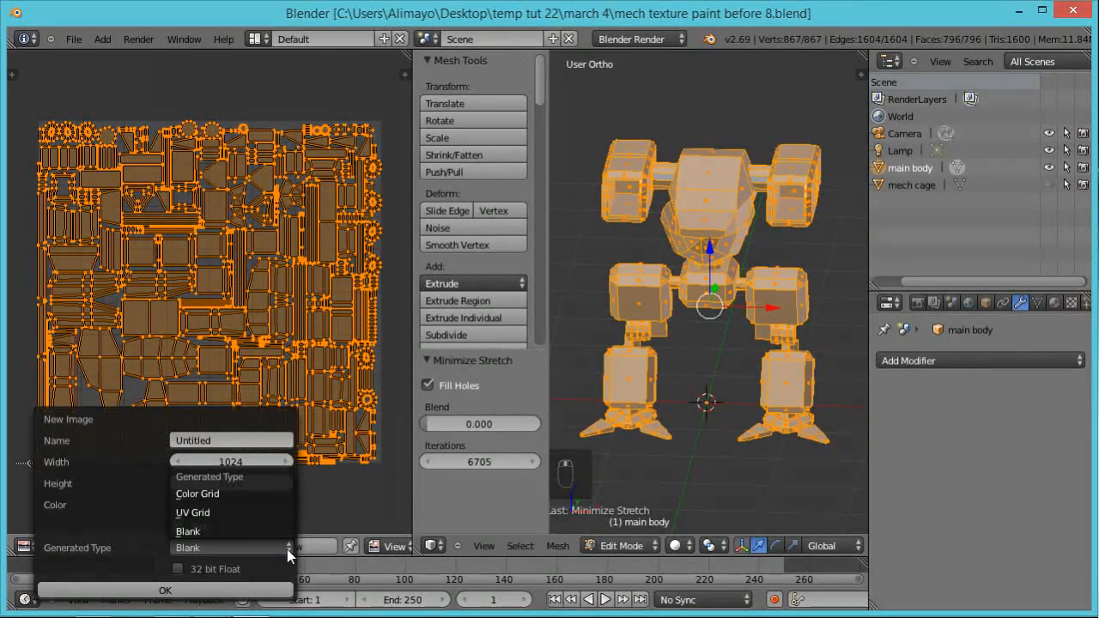
left_click(232, 514)
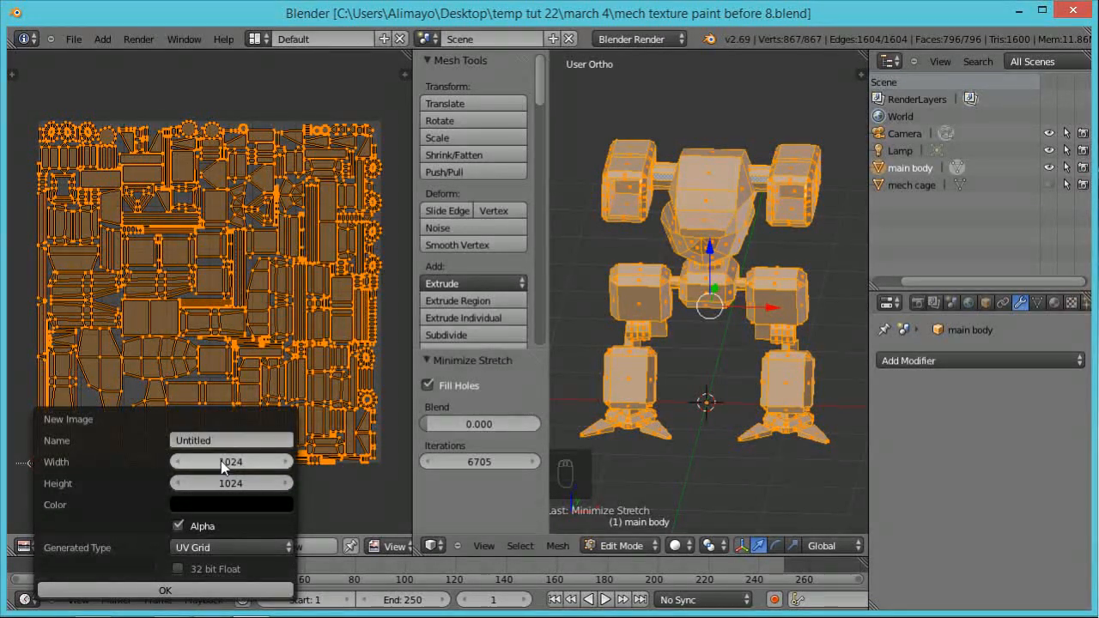
left_click(242, 598)
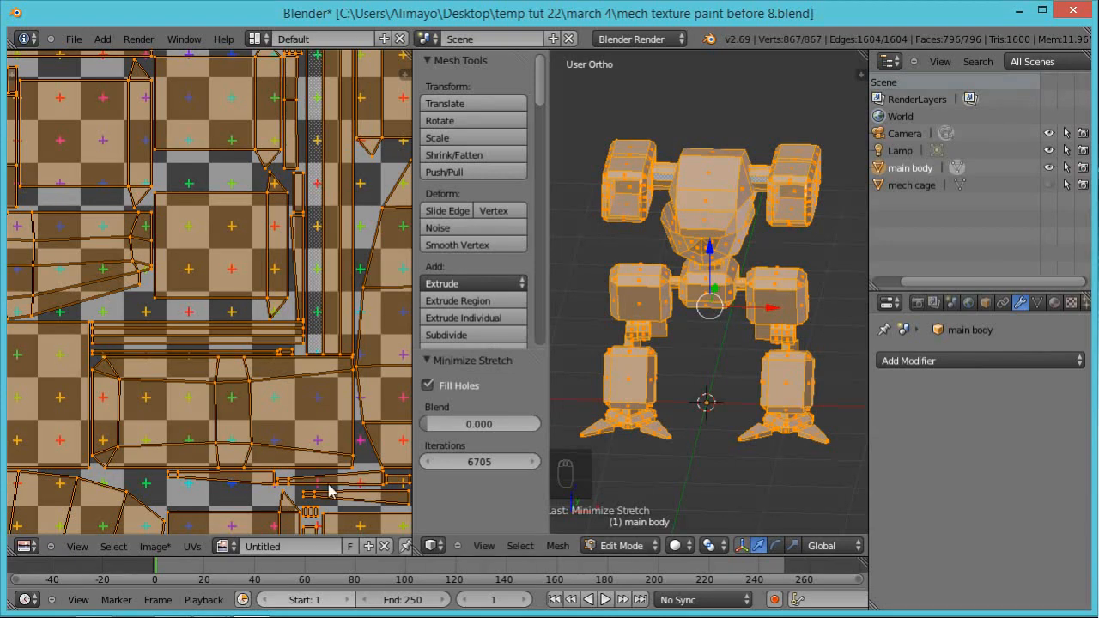
Step: Set the 3D view's viewport shading to Texture so the UV grid image shows on the mech
scroll(296, 348, "down", 5)
scroll(296, 348, "up", 2)
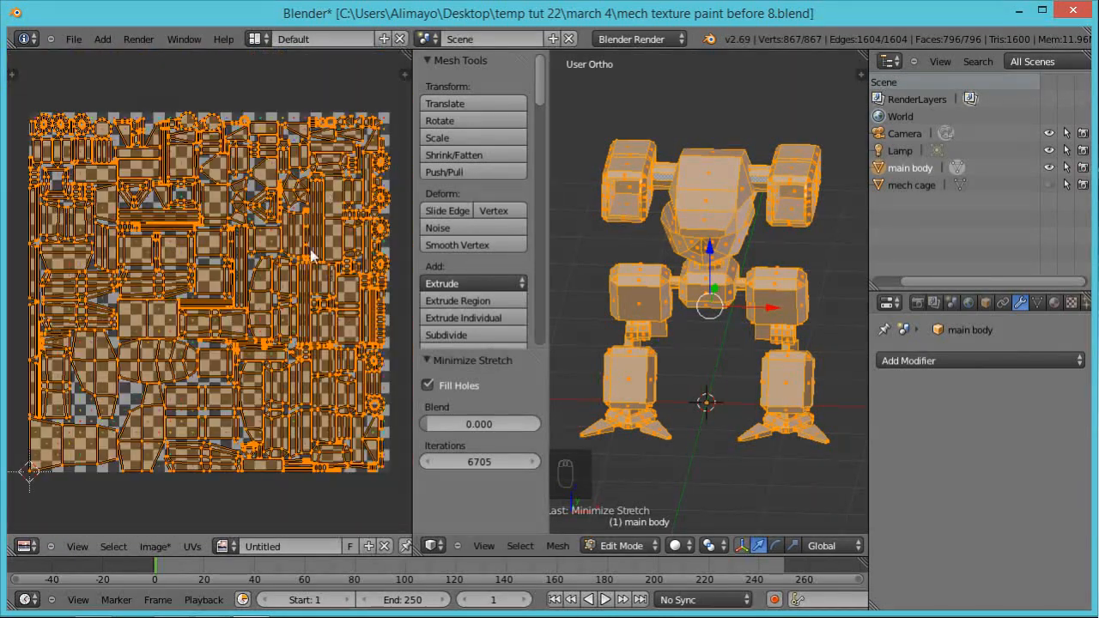
scroll(314, 254, "up", 3)
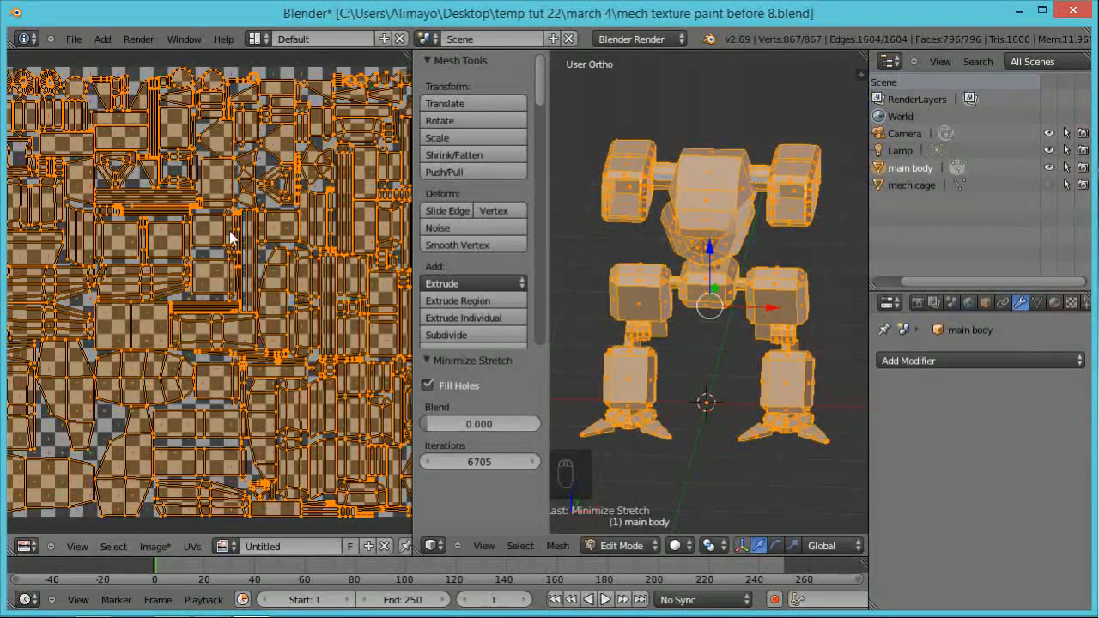
left_click(685, 550)
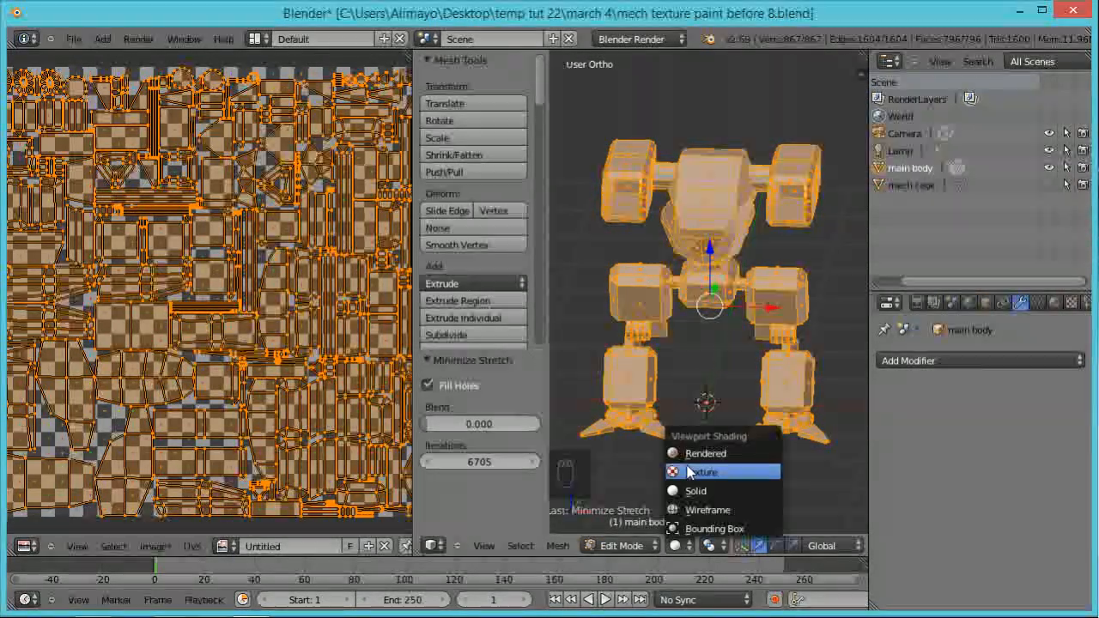
left_click(710, 470)
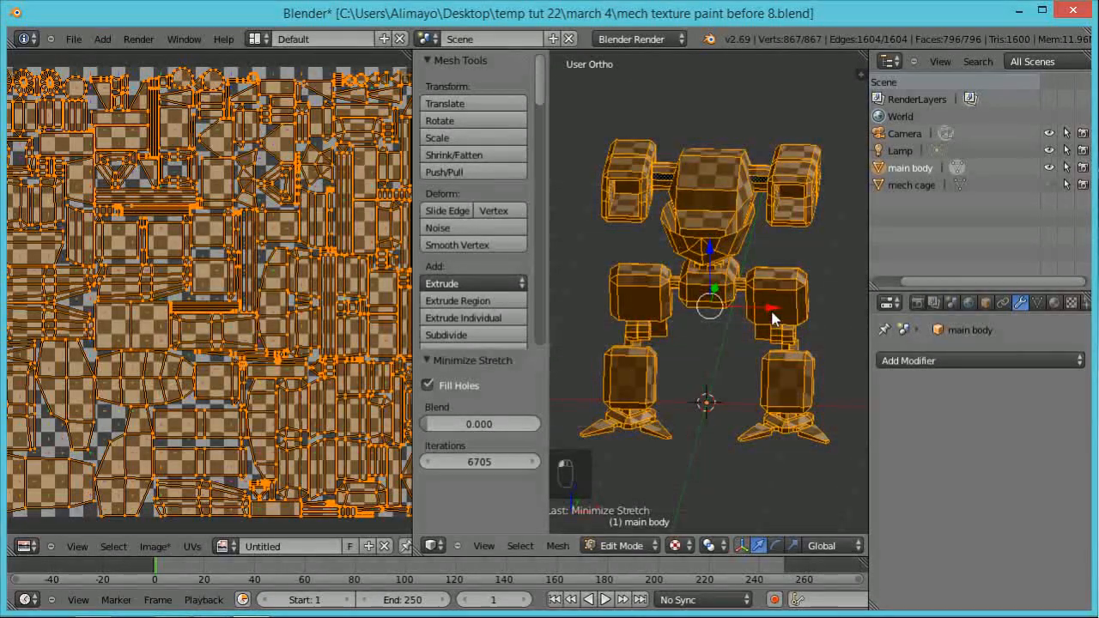
Step: Turn on Shadeless in the shading settings of the main body's material
left_click(1055, 305)
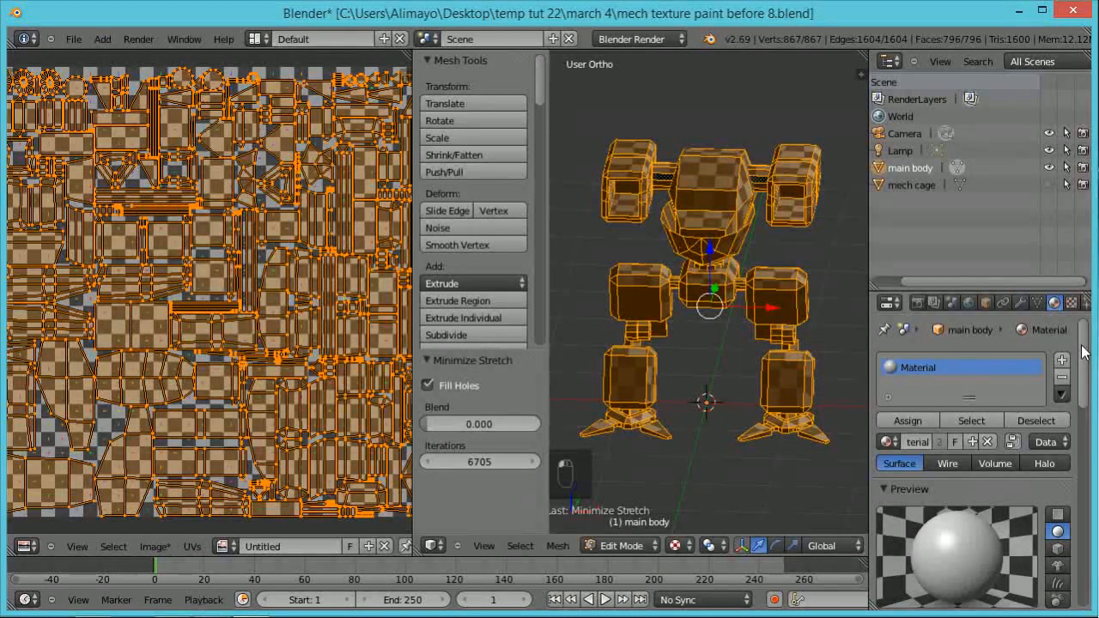
scroll(1073, 361, "down", 8)
scroll(1030, 434, "down", 3)
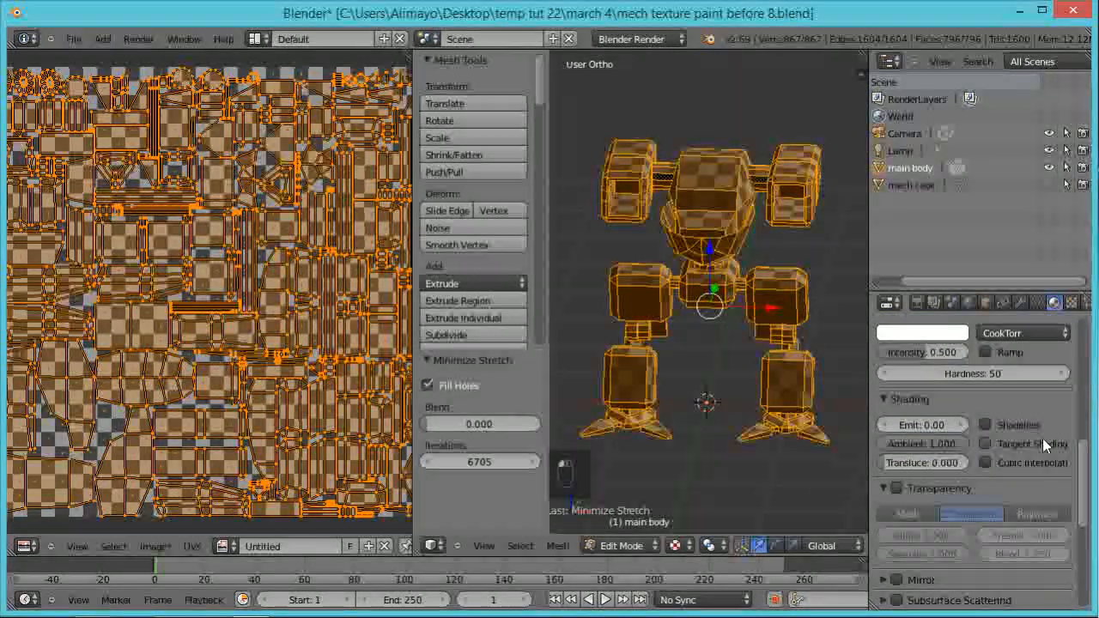
left_click(986, 425)
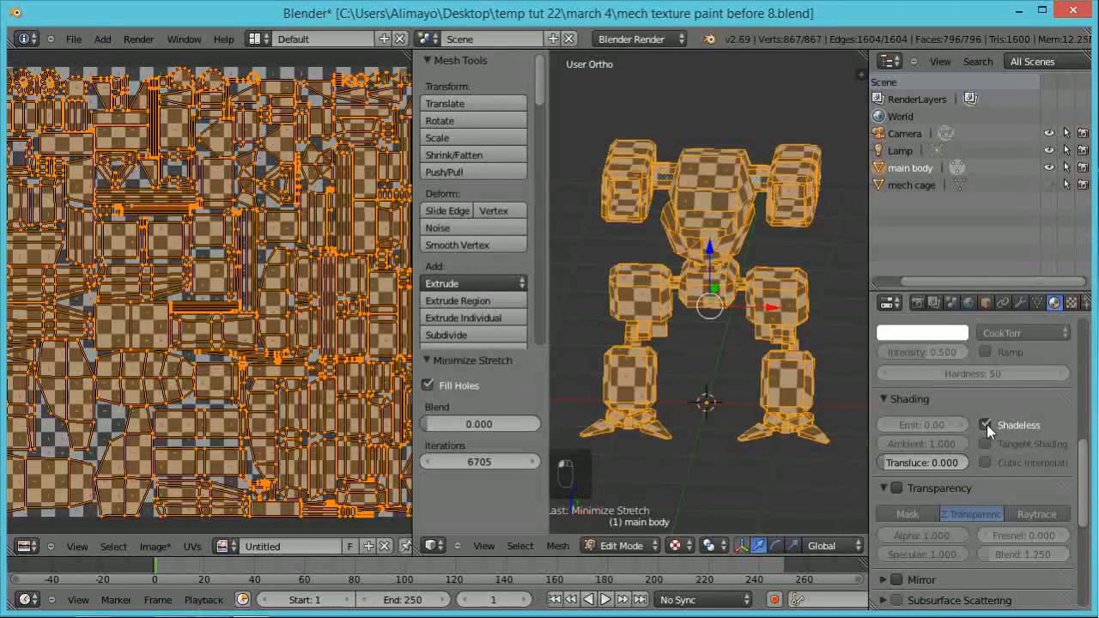
Step: Examine the size and distortion of the checker squares across the mech's torso and legs against the UV layout
scroll(813, 339, "up", 1)
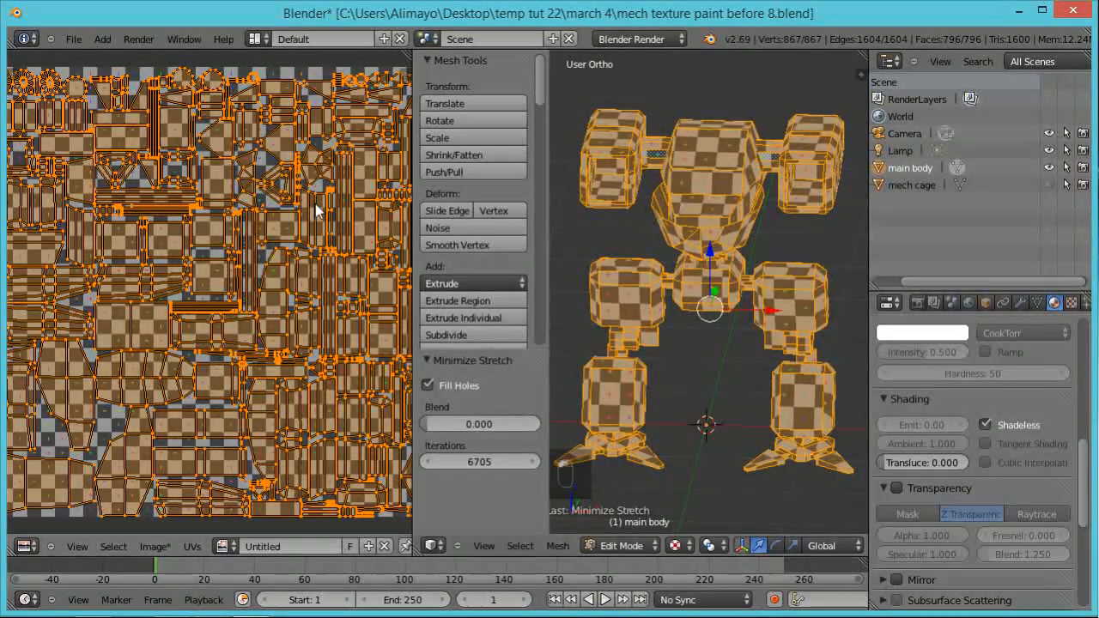
scroll(318, 209, "down", 1)
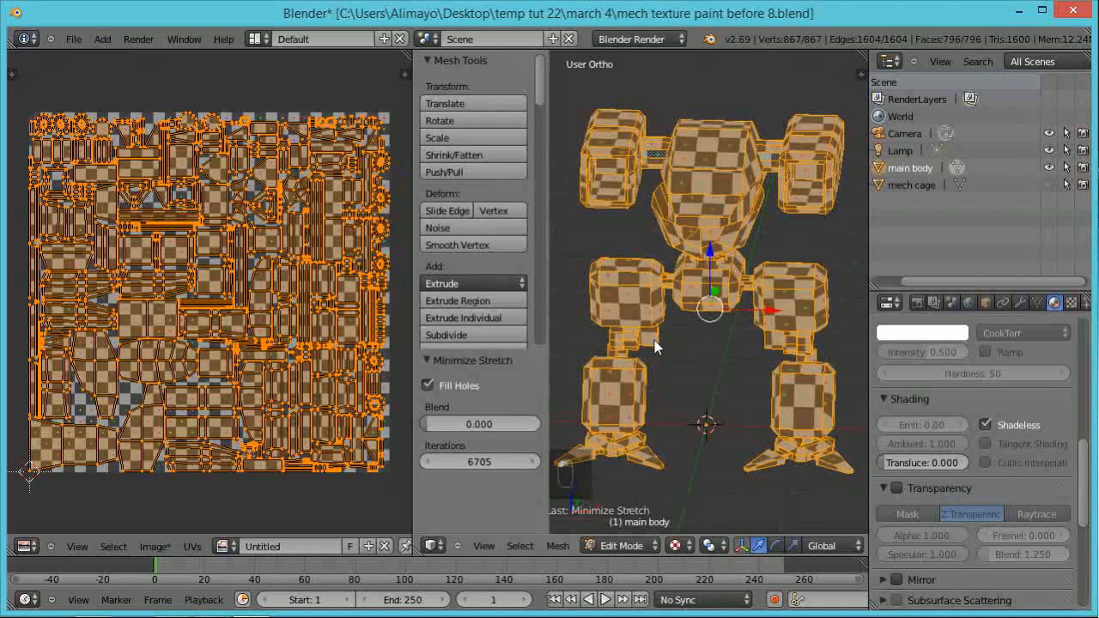
scroll(655, 346, "up", 2)
middle_click_drag(644, 328, 708, 335, "shift")
scroll(709, 347, "up", 3)
middle_click_drag(704, 394, 697, 353)
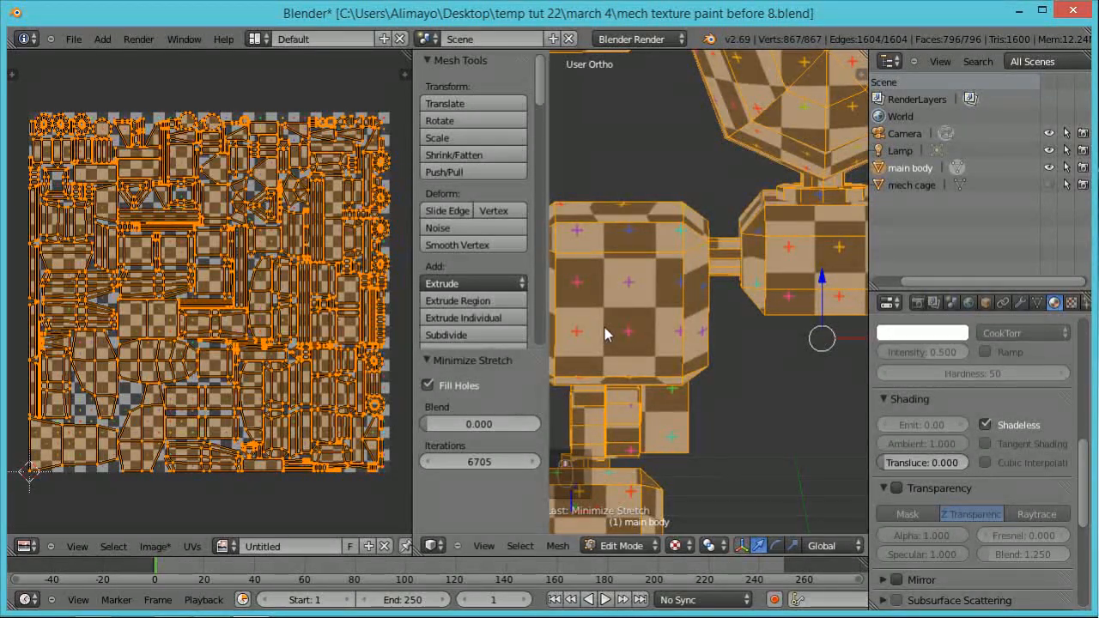
middle_click_drag(658, 373, 682, 327)
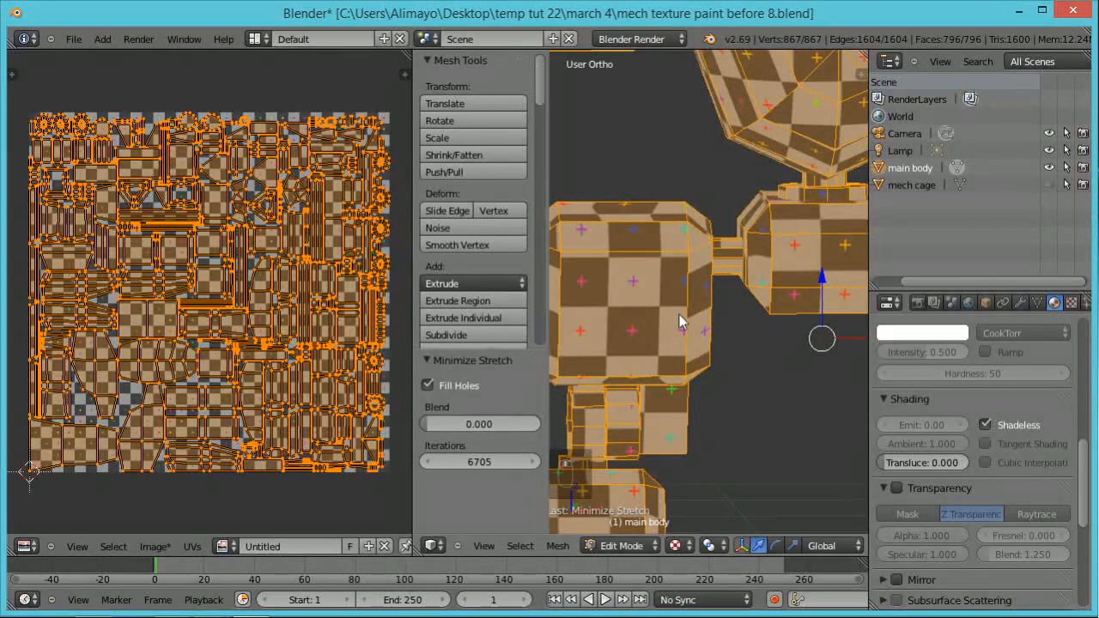
scroll(687, 317, "down", 4)
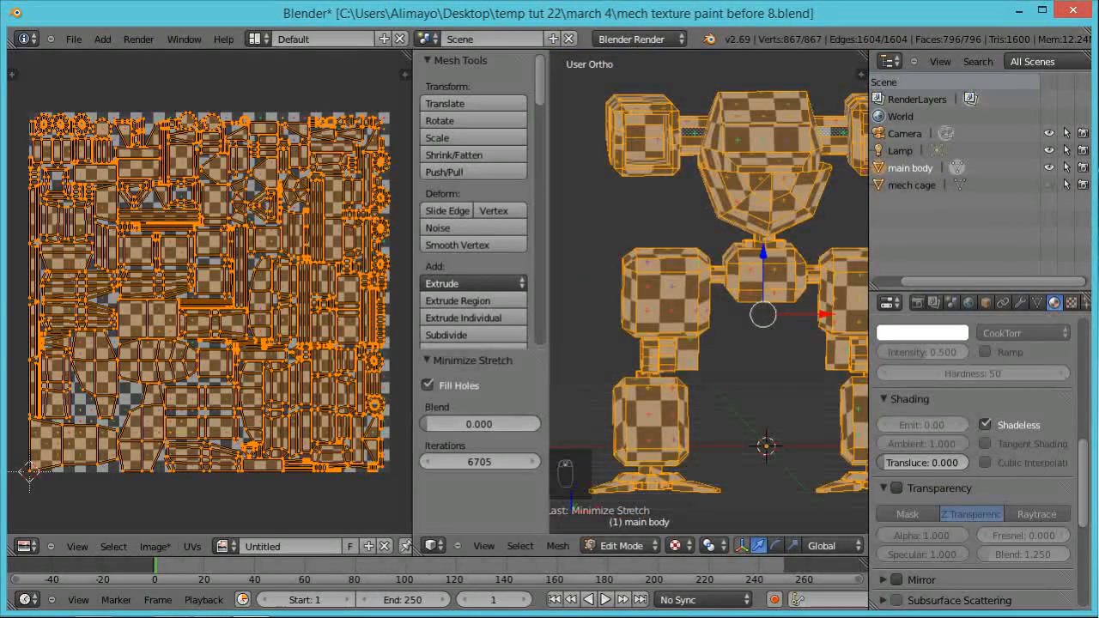
Step: Save the project incrementally as mech texture paint before 9.blend
key("ctrl+shift+s")
key("KP_Add")
key("KP_Enter")
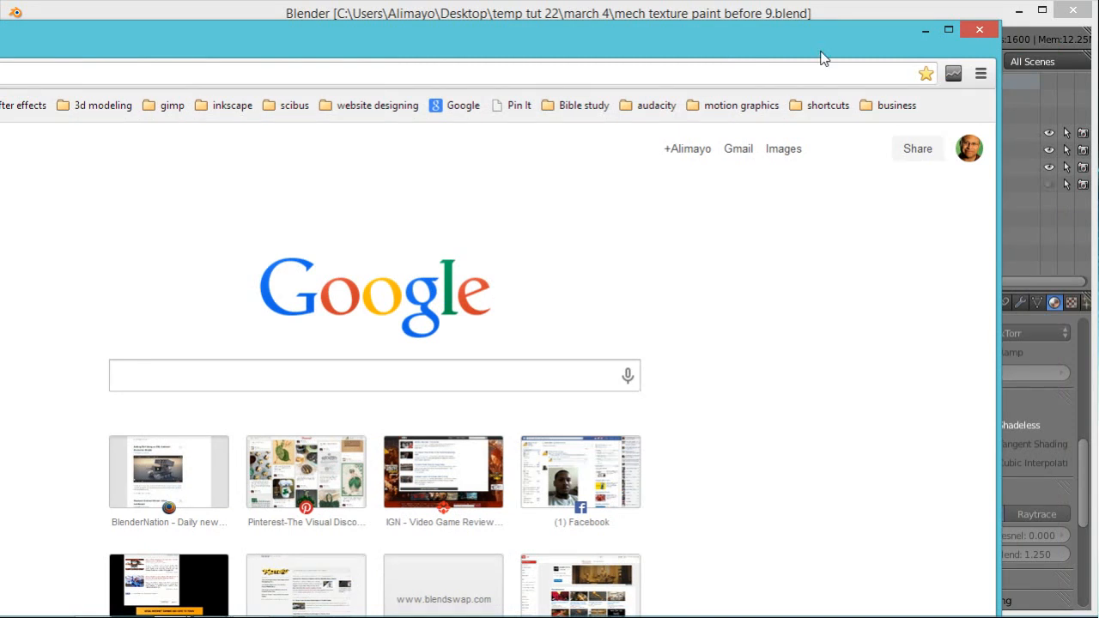
Step: Switch to the web browser, maximize its window and search Google for "stractched metal"
left_click(949, 31)
left_click(377, 344)
type("str")
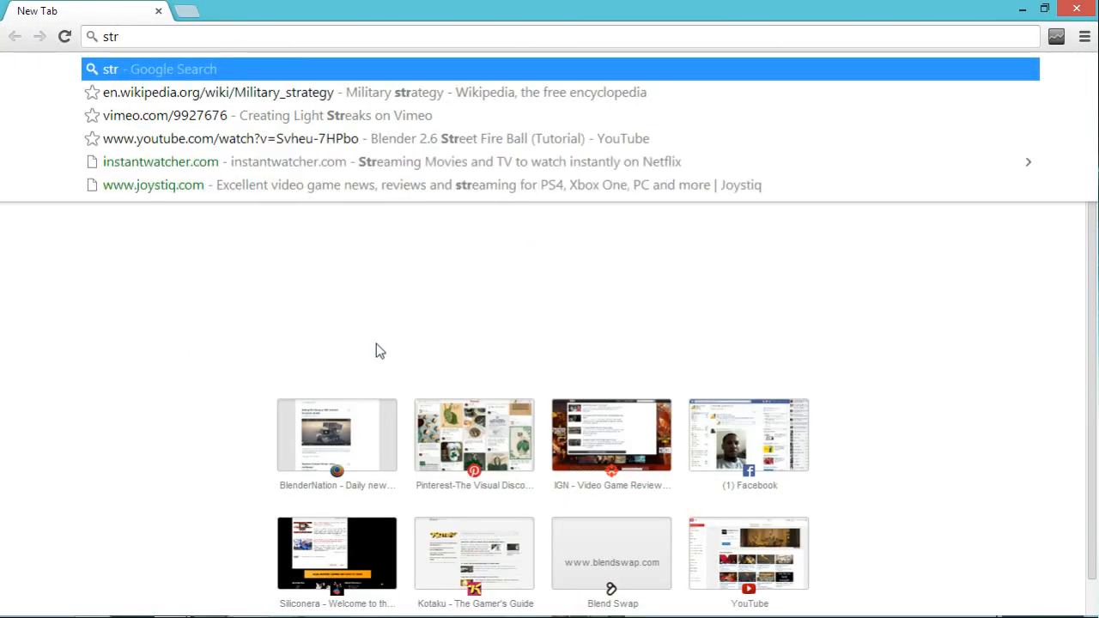
type("actched meta")
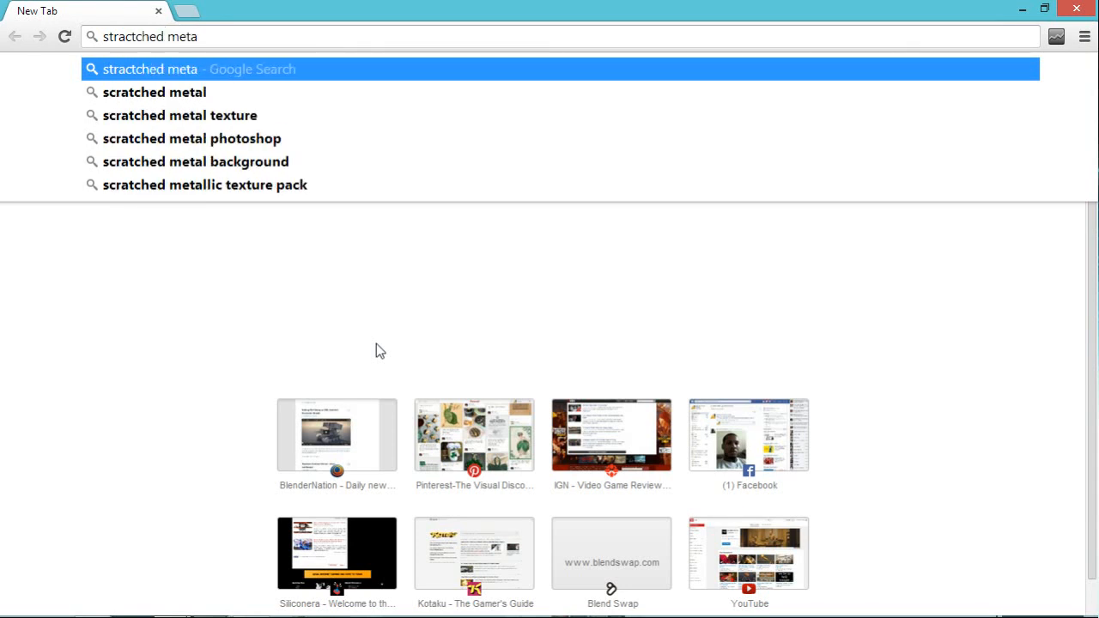
type("l")
key("Return")
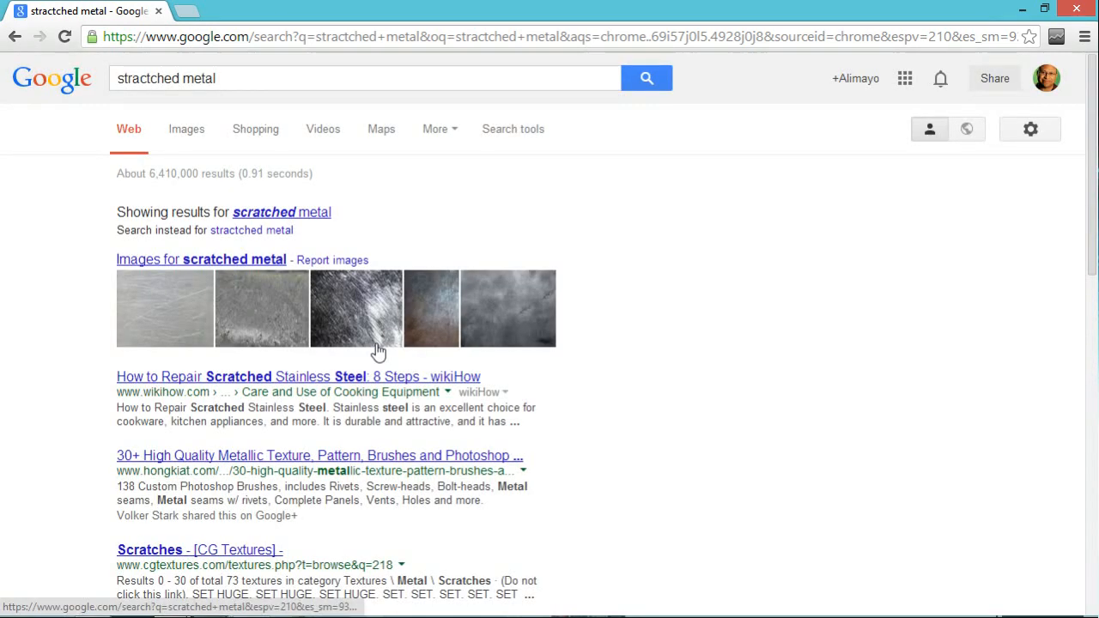
Step: Browse the image results for scratched metal, reloading the page so missing thumbnails load, and compare the available metal textures
left_click(187, 129)
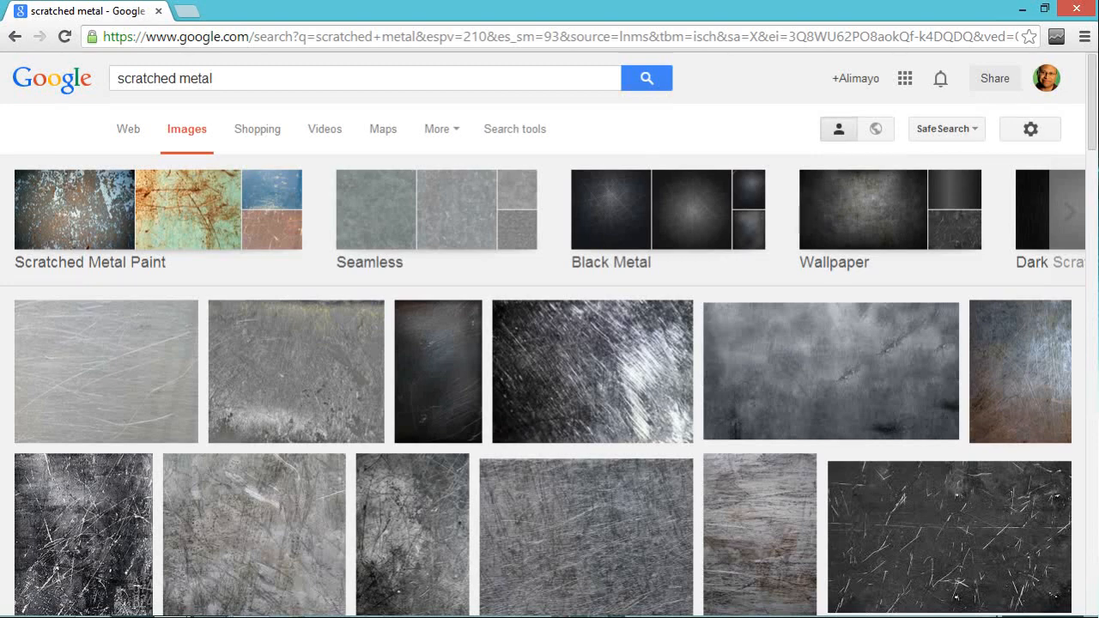
scroll(653, 344, "down", 1)
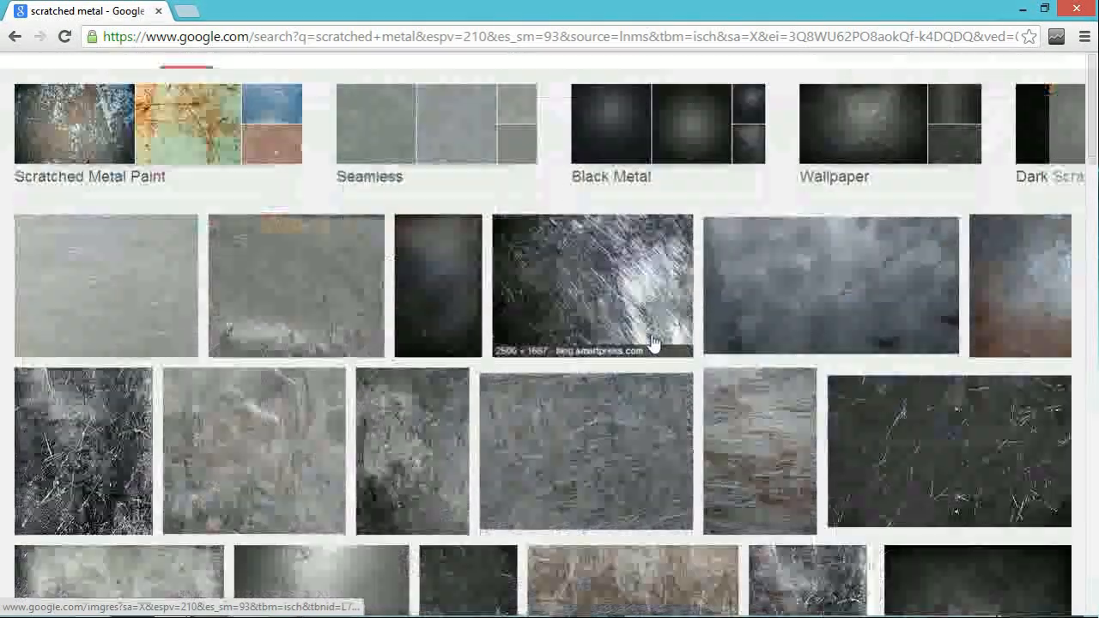
scroll(636, 350, "down", 3)
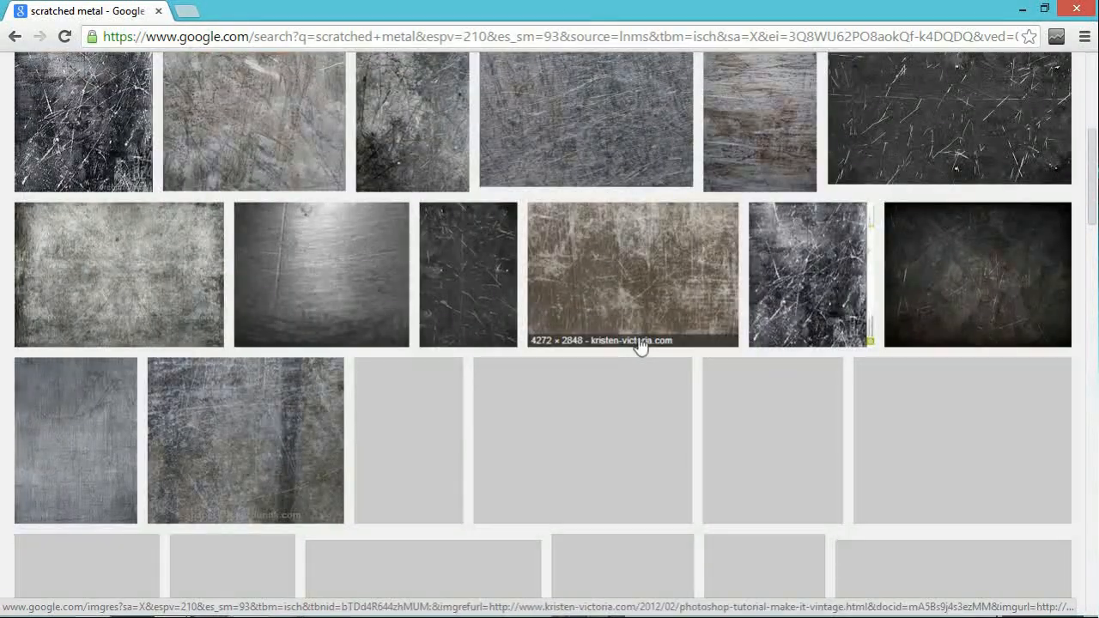
left_click(67, 37)
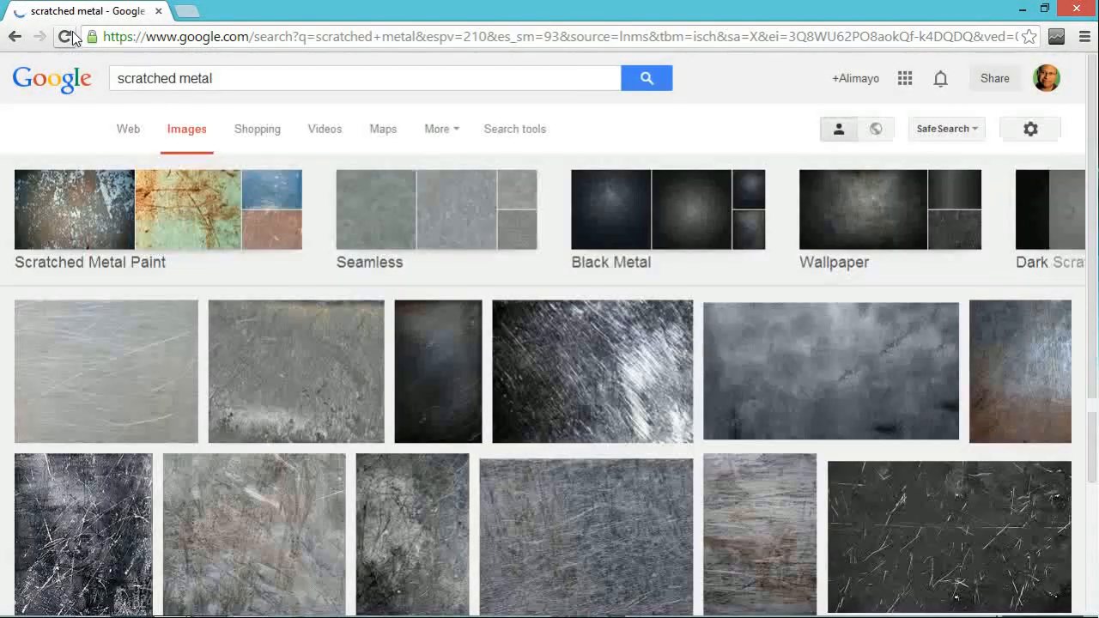
scroll(469, 280, "down", 10)
scroll(469, 280, "up", 7)
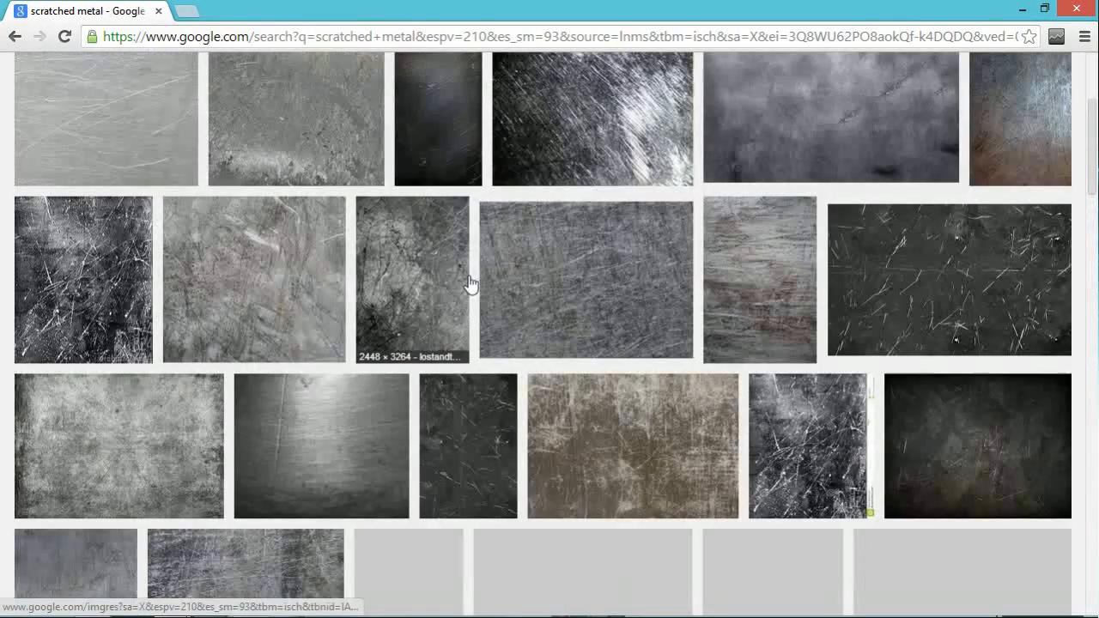
scroll(469, 283, "down", 2)
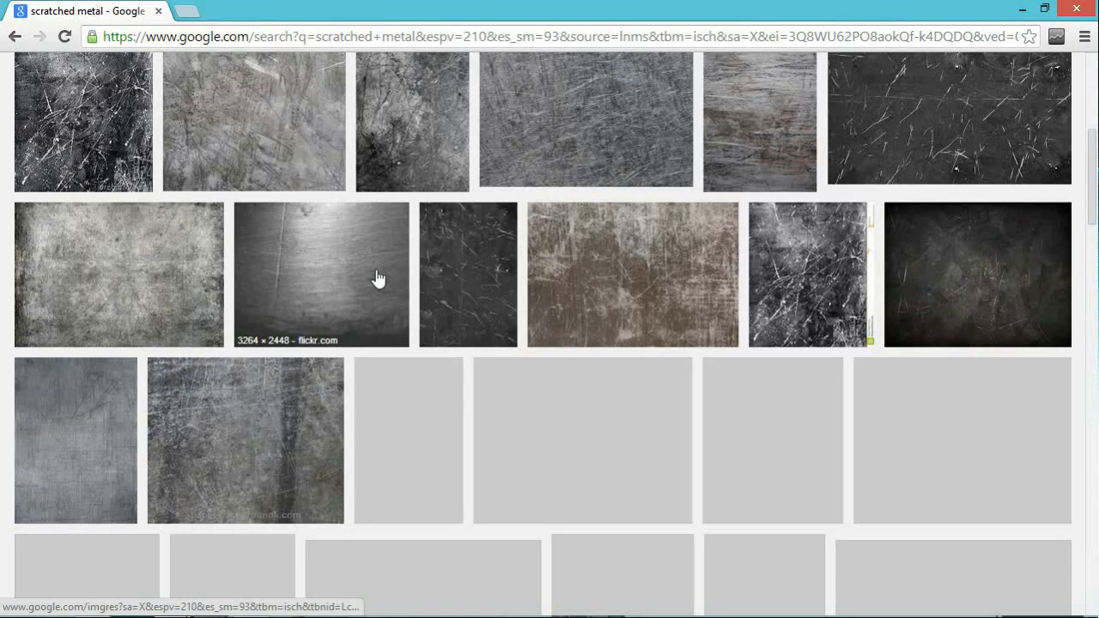
scroll(323, 249, "up", 1)
scroll(323, 249, "up", 4)
scroll(593, 318, "down", 5)
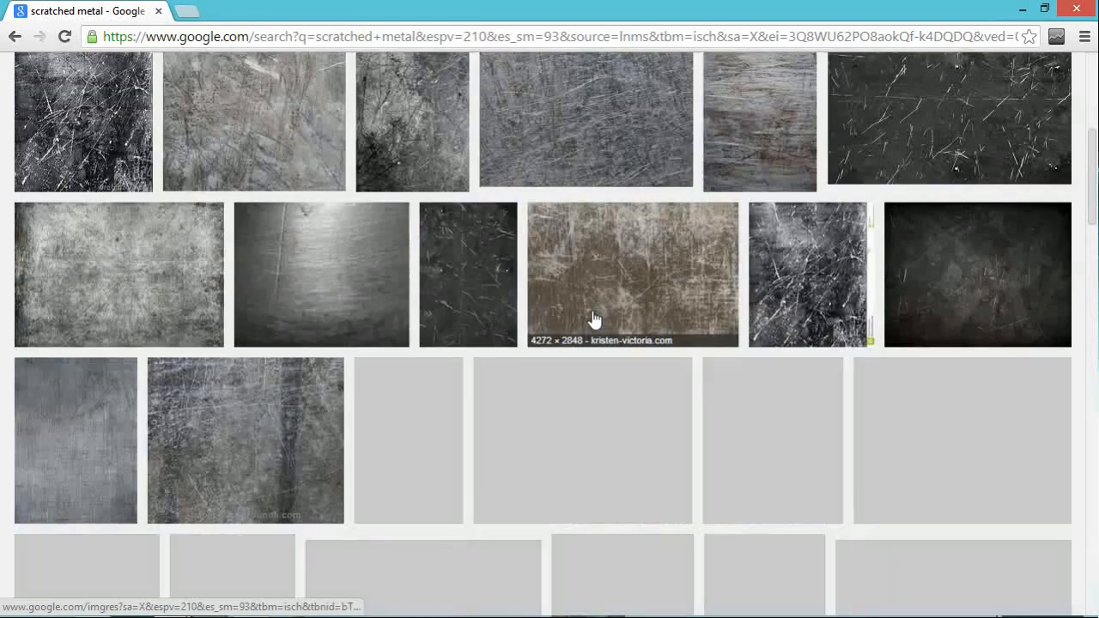
left_click(67, 40)
scroll(457, 338, "down", 10)
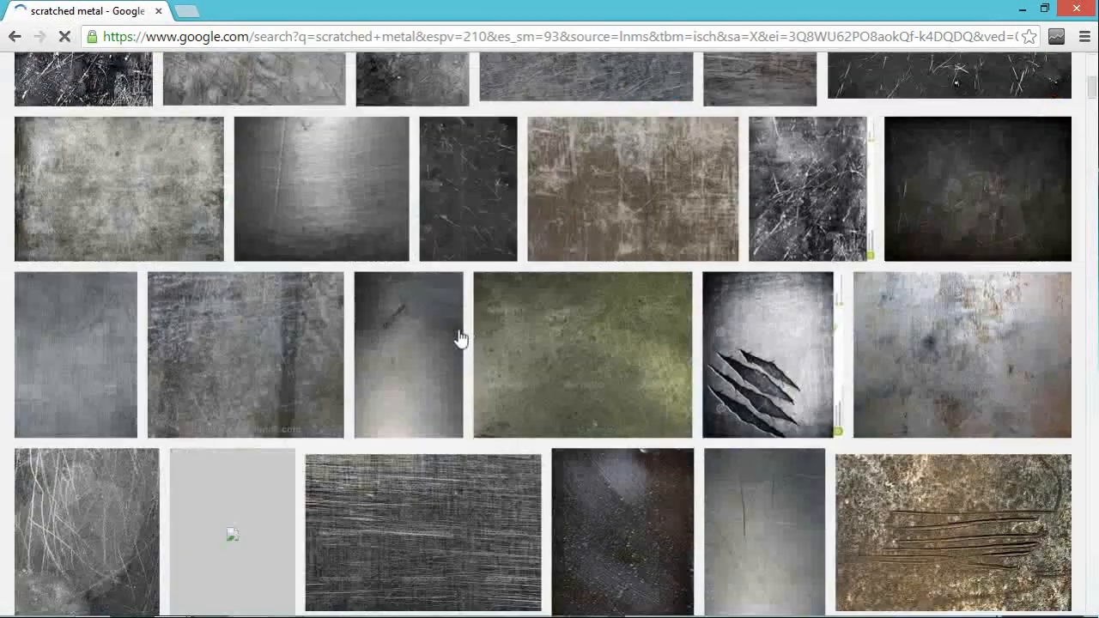
scroll(461, 337, "down", 5)
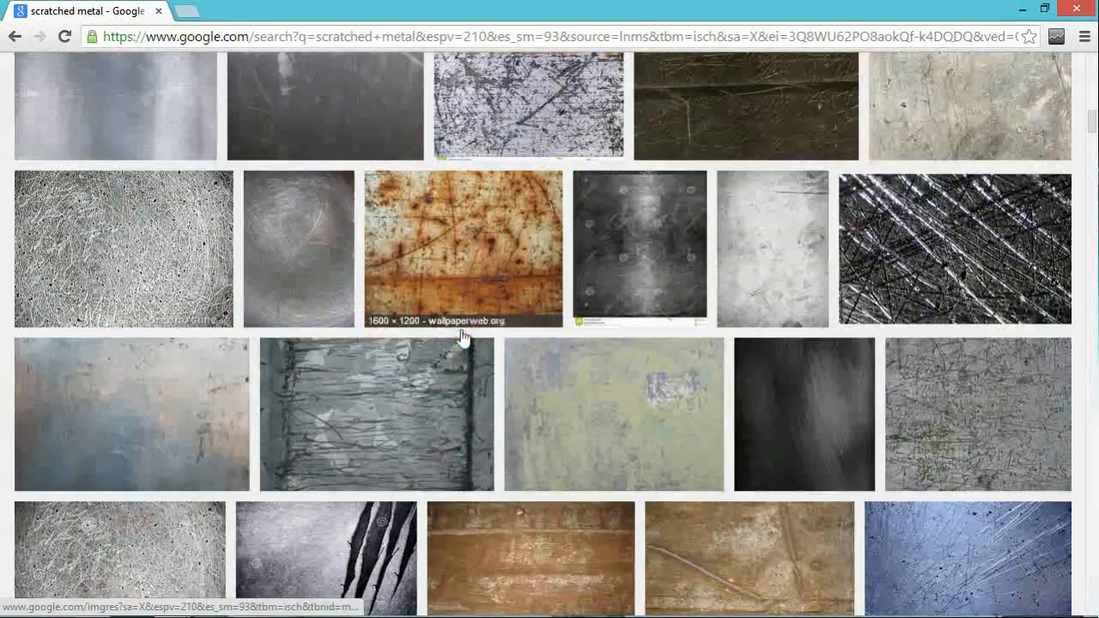
scroll(461, 337, "down", 1)
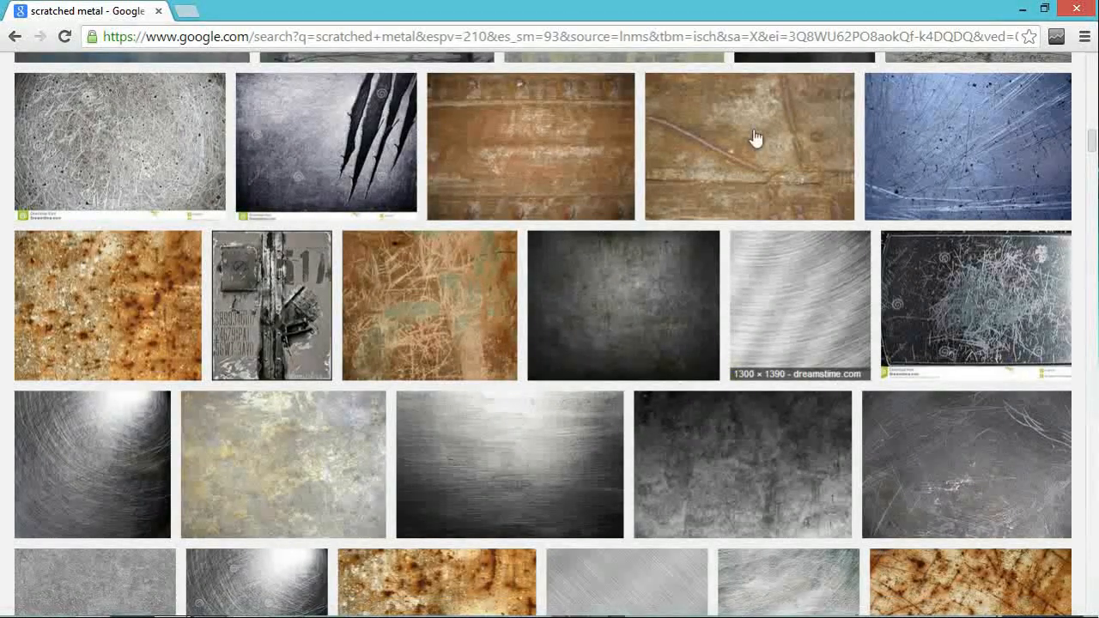
Step: Switch back to Blender and load metallic-pictures-metal-scratches-old-free-2533210.jpg from the march 4 folder as the UV editor's image, picking it by thumbnail
left_click(1022, 9)
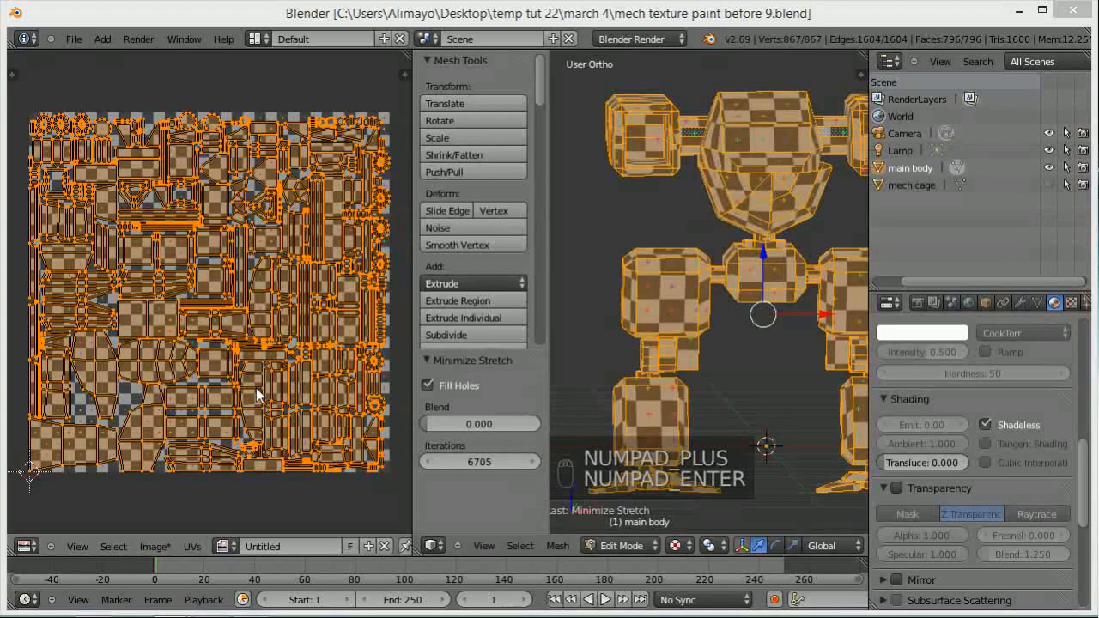
left_click(155, 546)
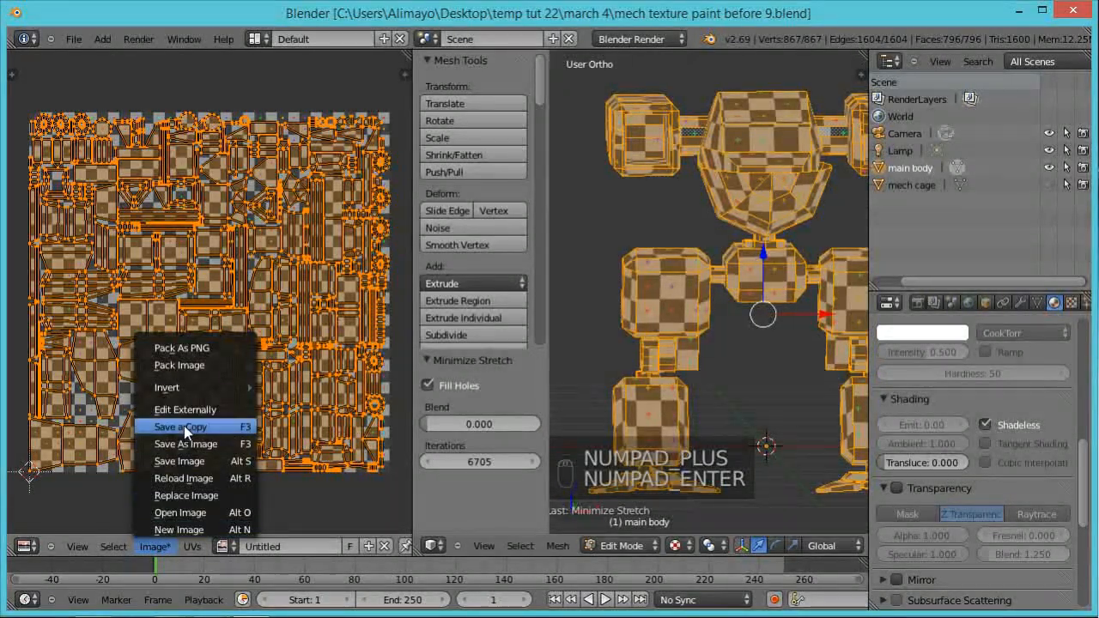
left_click(185, 514)
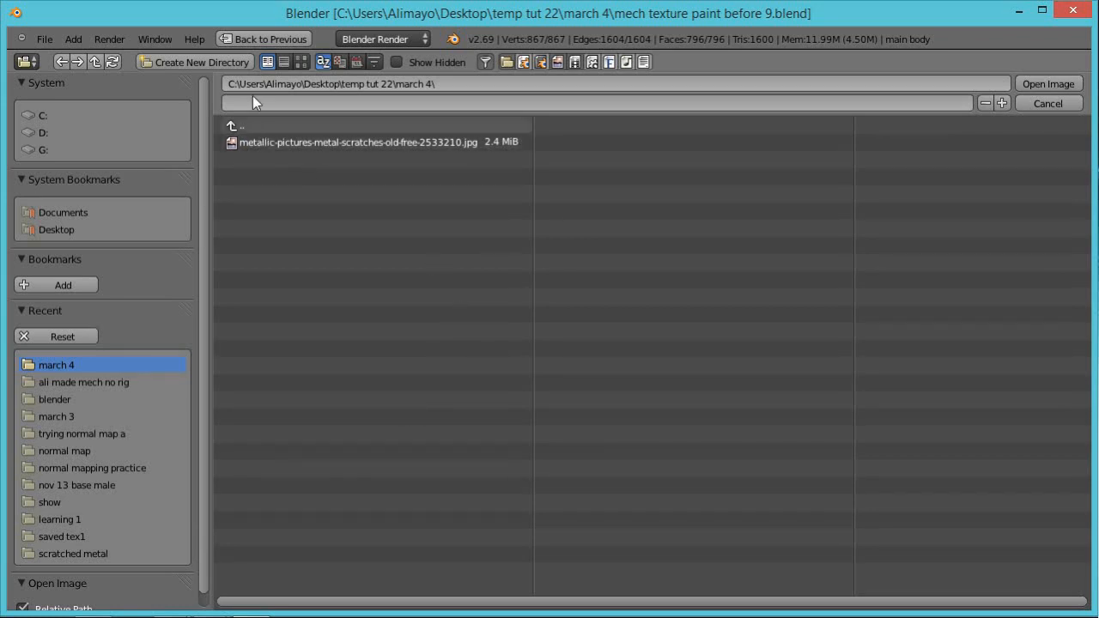
left_click(302, 62)
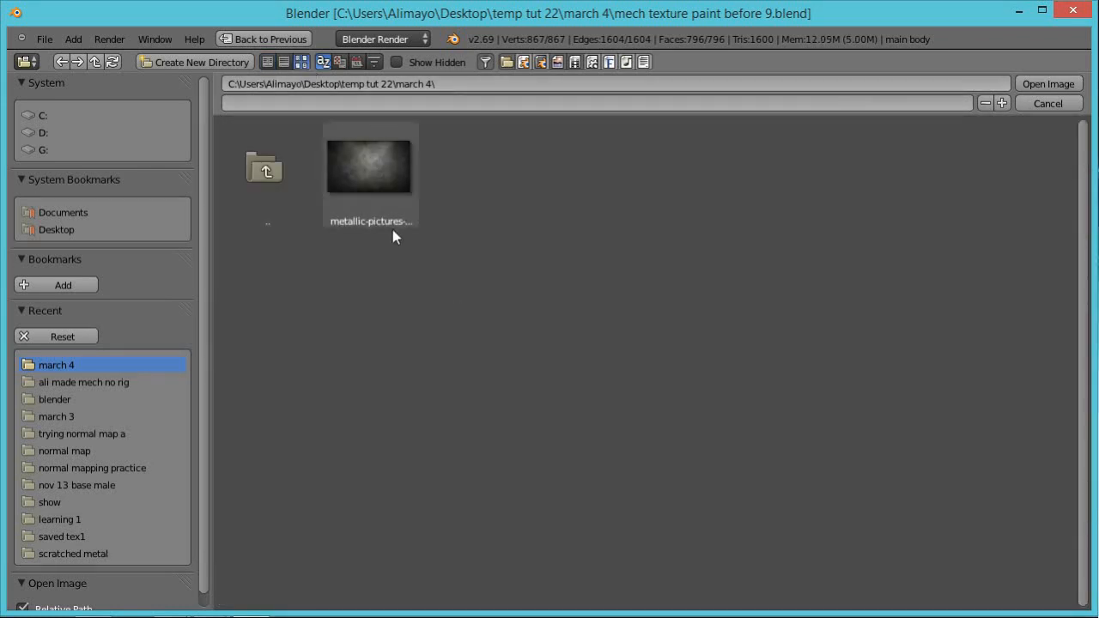
left_click(380, 164)
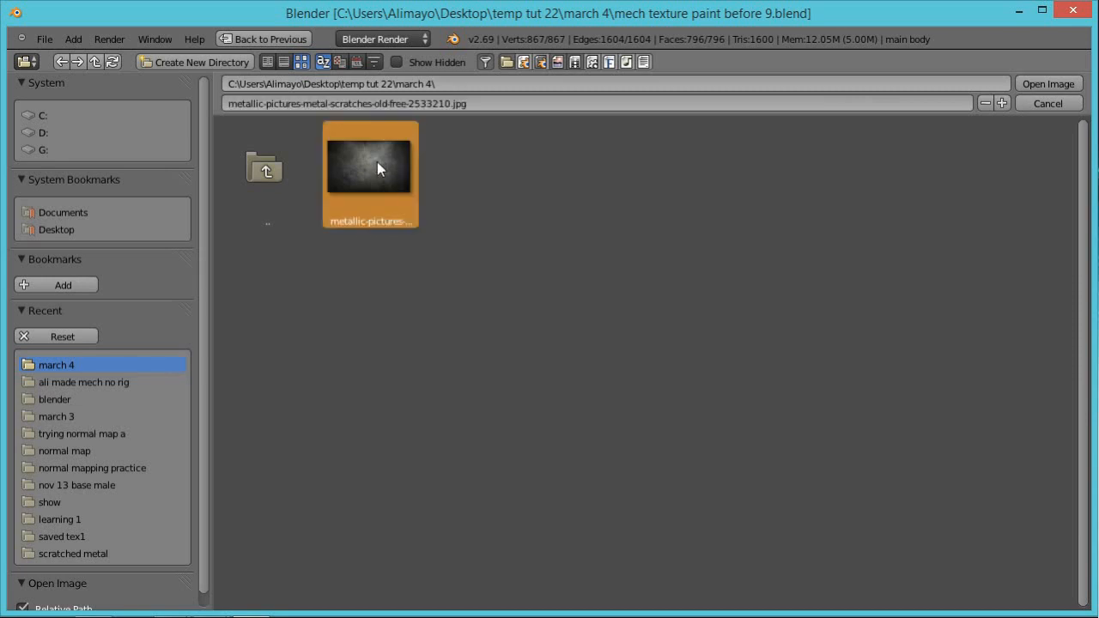
left_click(1039, 83)
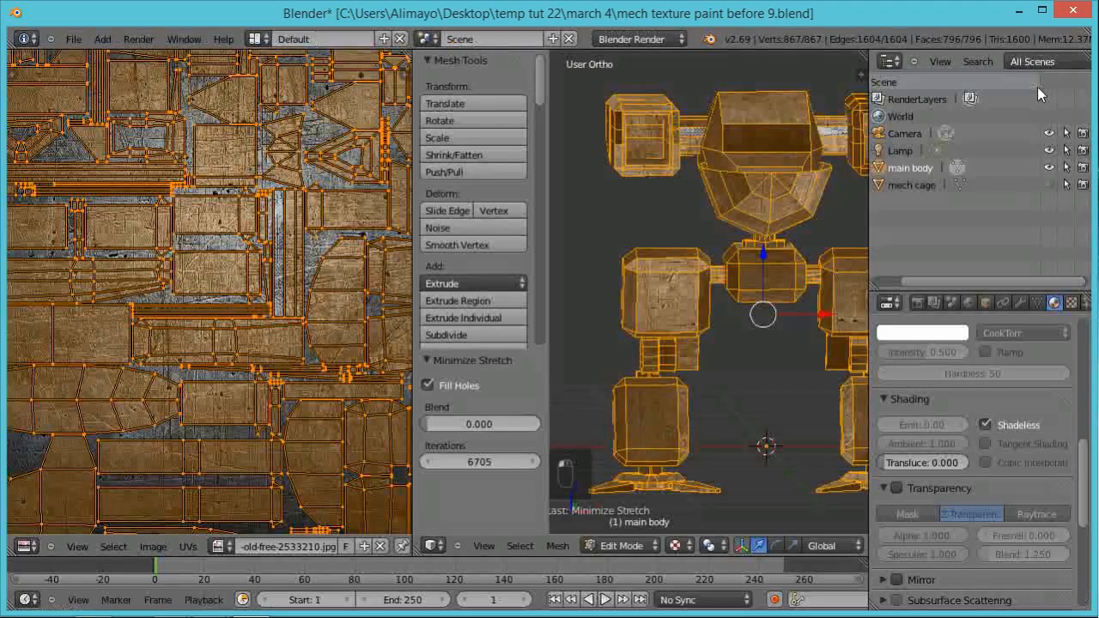
scroll(350, 279, "down", 4)
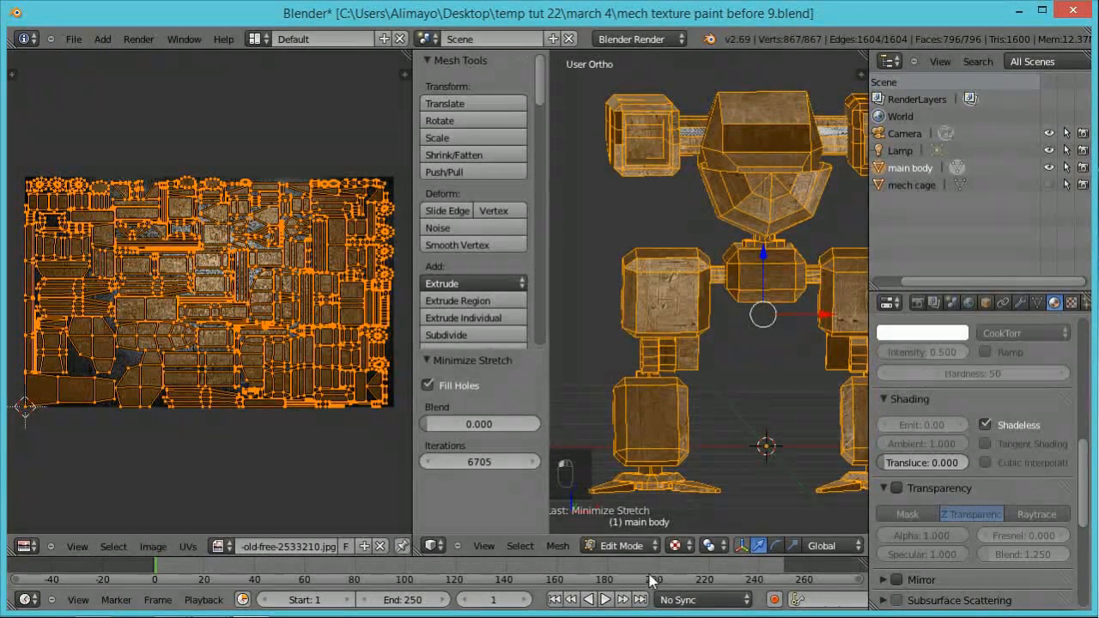
middle_click_drag(760, 359, 621, 388)
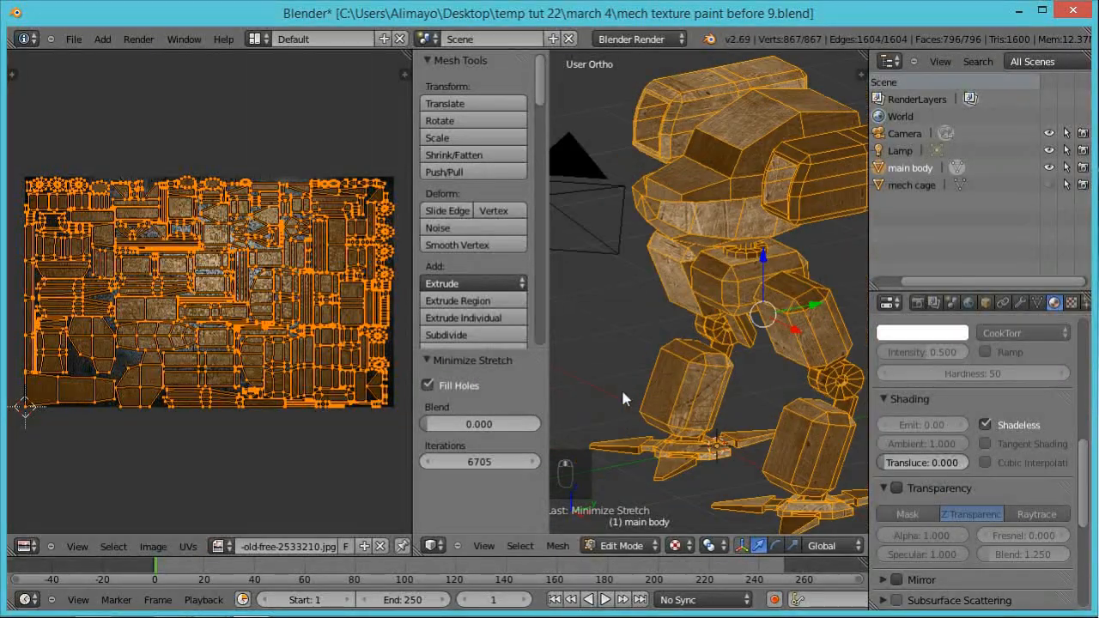
scroll(735, 335, "up", 6)
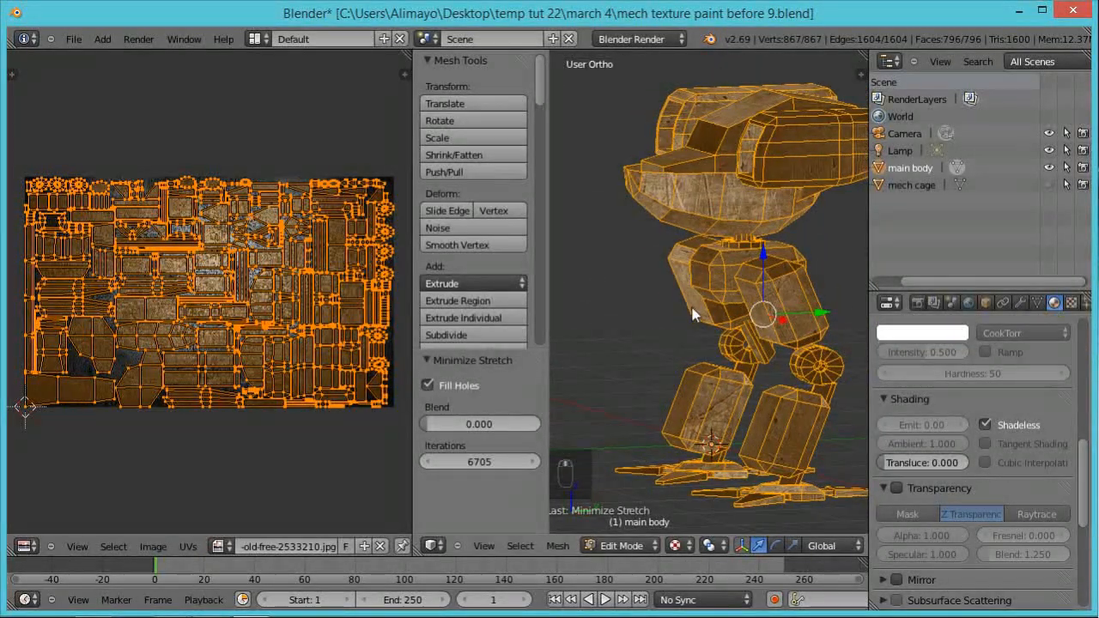
middle_click_drag(736, 331, 837, 339)
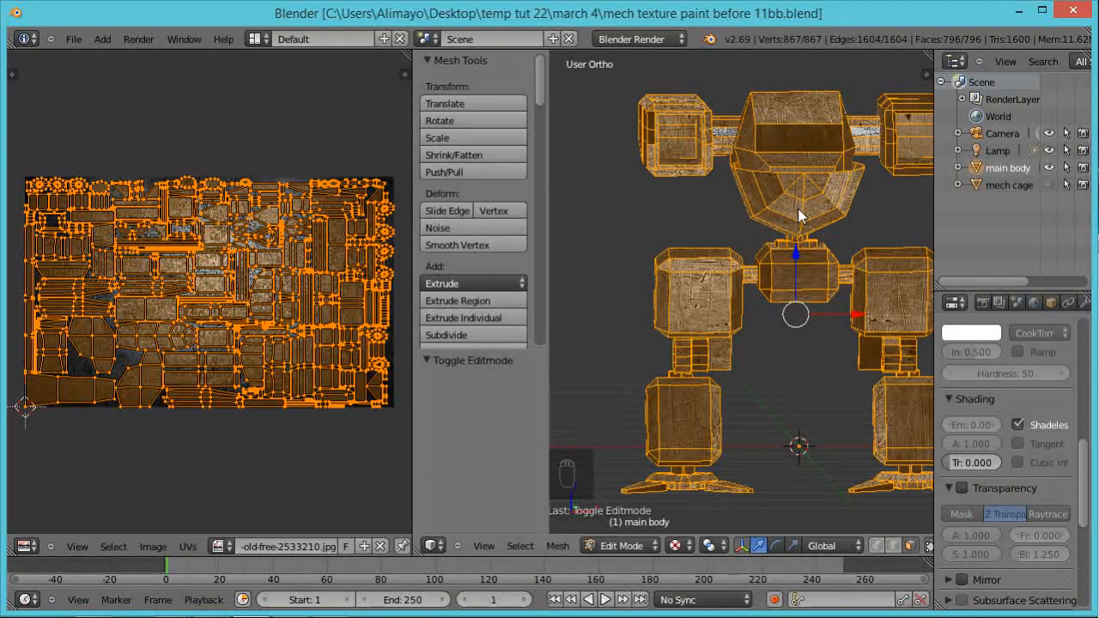
Step: Rename the main body's existing UV map as "final texture" in its object data settings
middle_click_drag(1047, 307, 1006, 314)
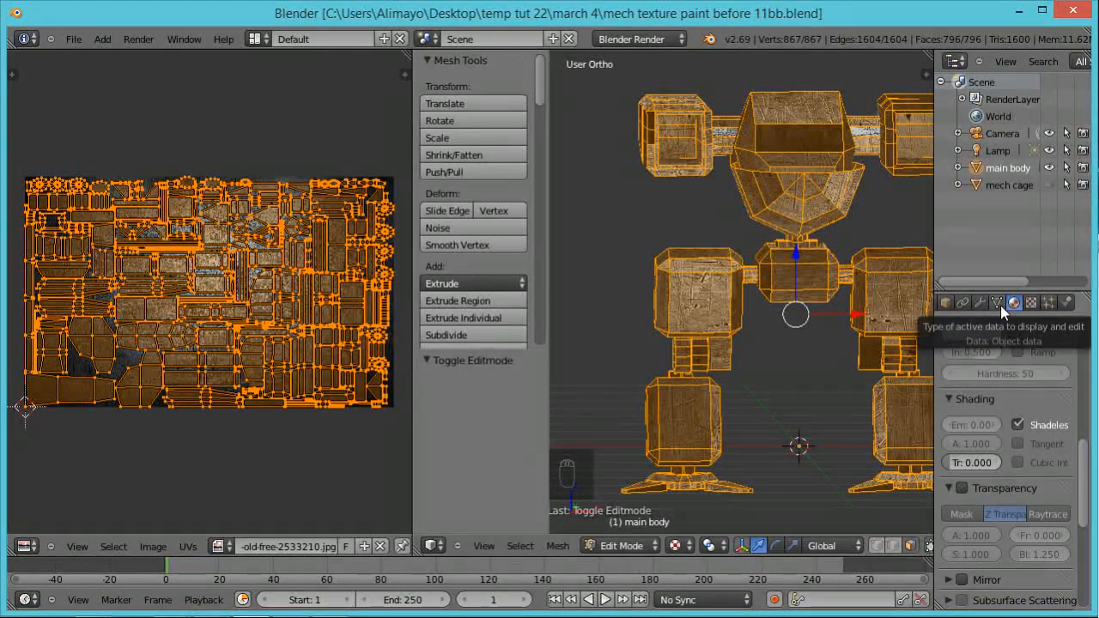
left_click(998, 304)
left_click_drag(1085, 341, 1084, 480)
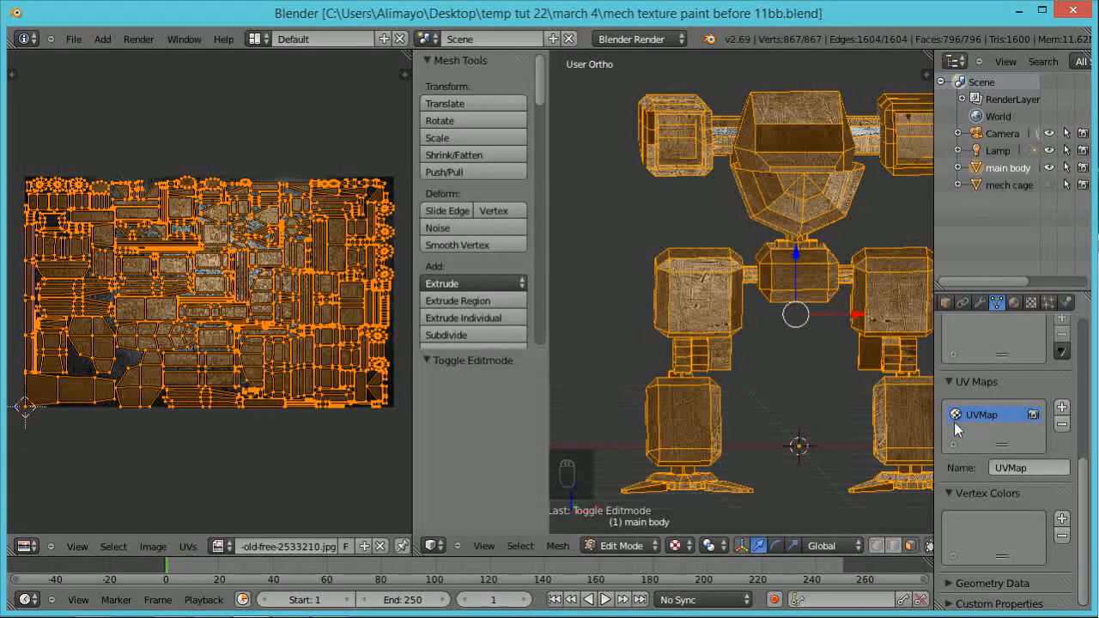
left_click_drag(937, 395, 894, 407)
left_click(983, 469)
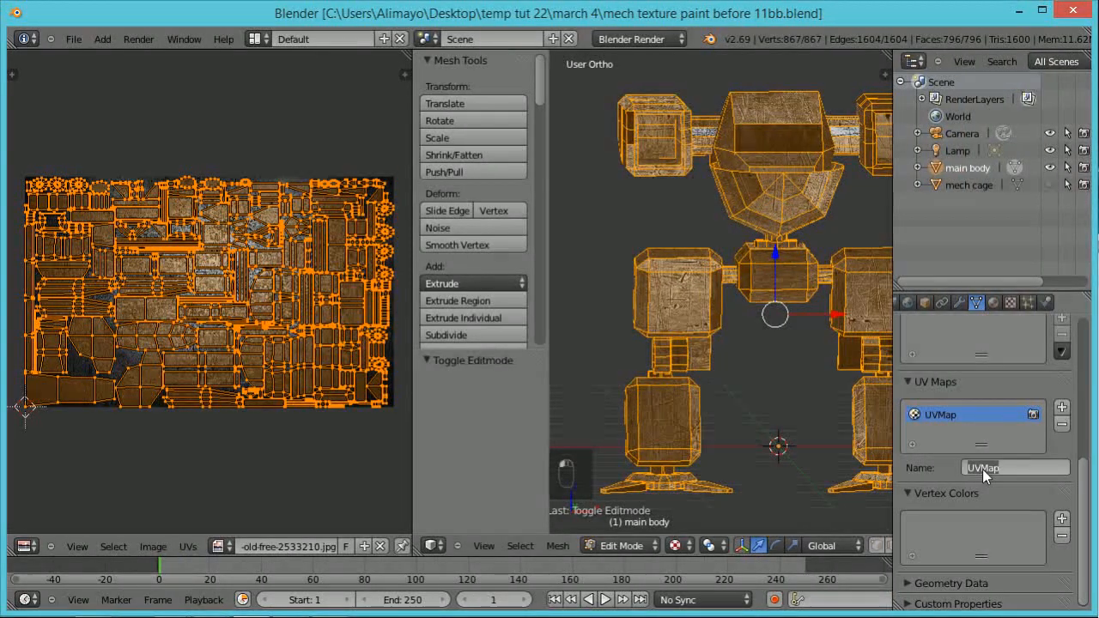
type("final texture")
key("Return")
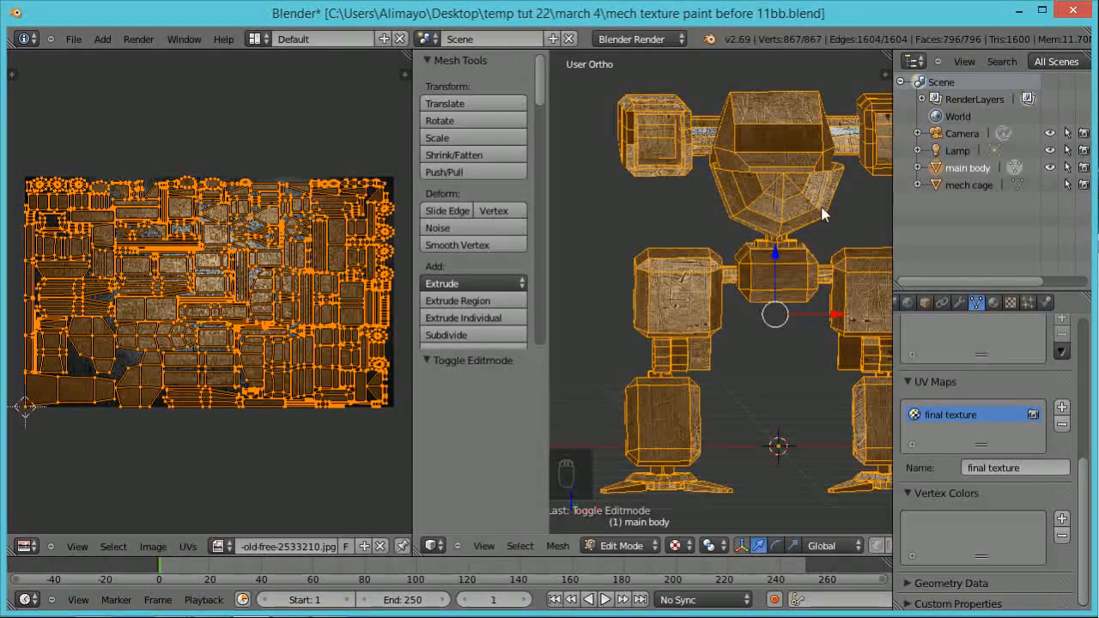
Step: Add a second UV map to the main body and unwrap the whole mesh into it with Project From View from the right orthographic view
middle_click_drag(836, 214, 772, 226, "shift")
scroll(773, 224, "down", 2)
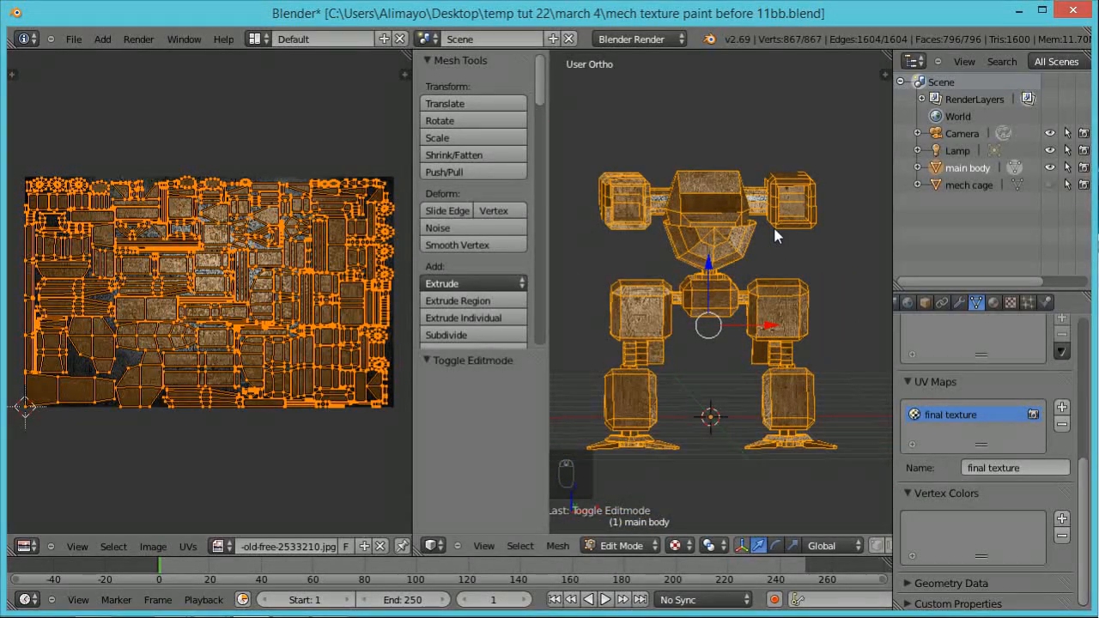
key("KP_3")
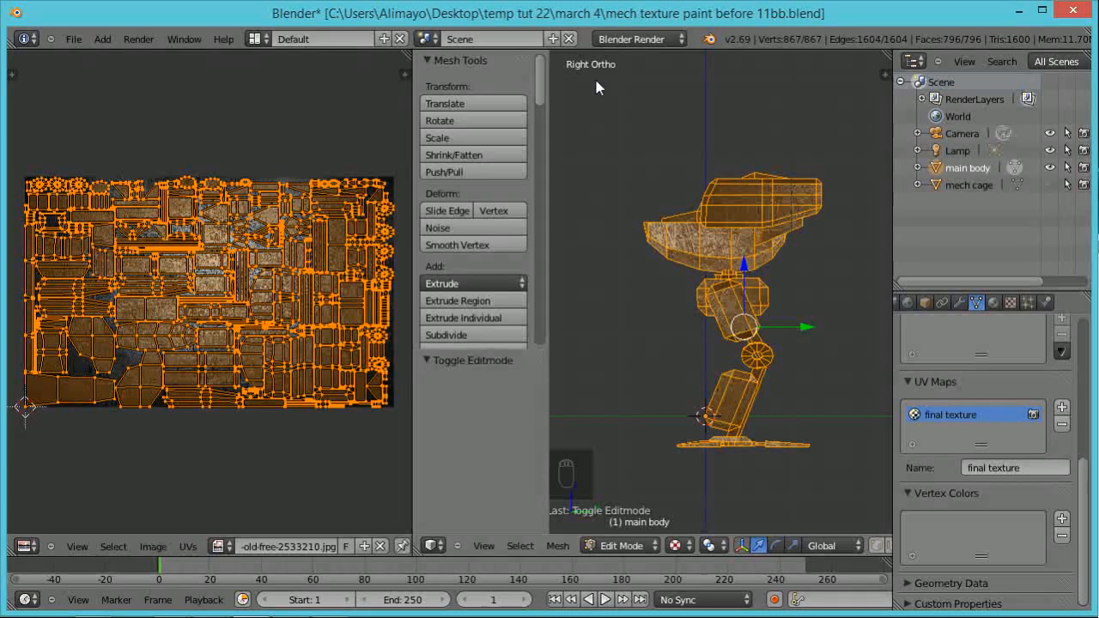
key("KP_5")
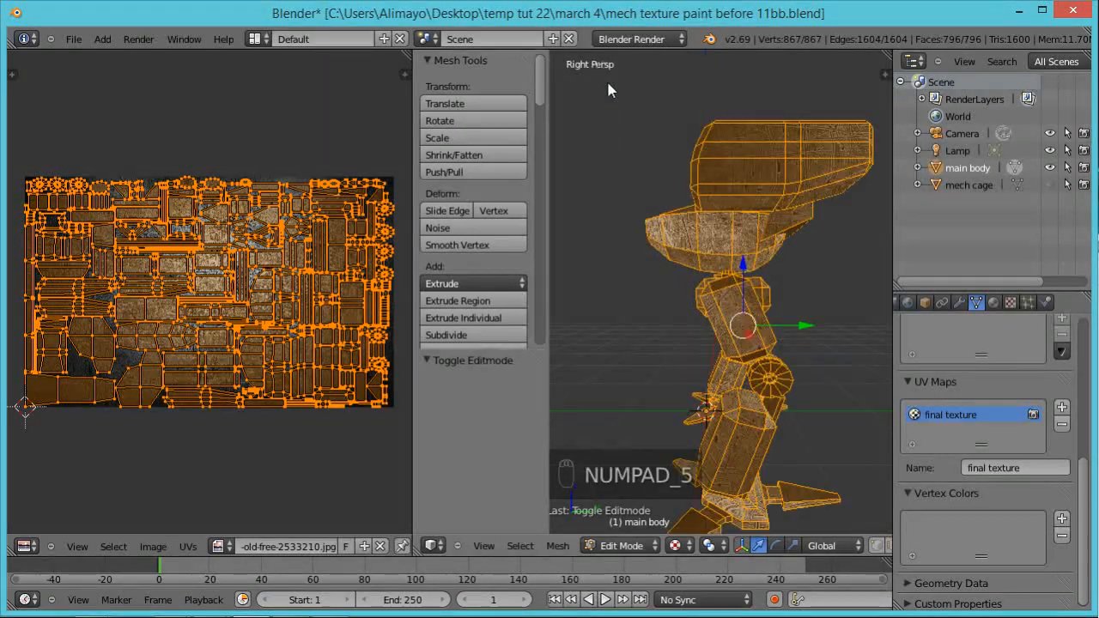
key("KP_5")
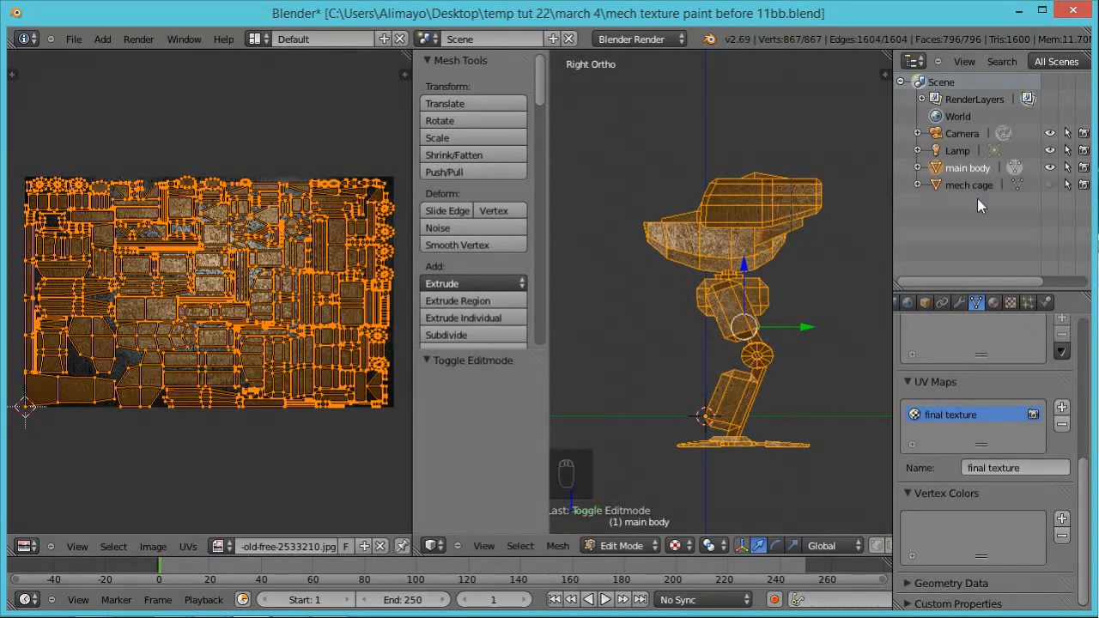
left_click(1063, 408)
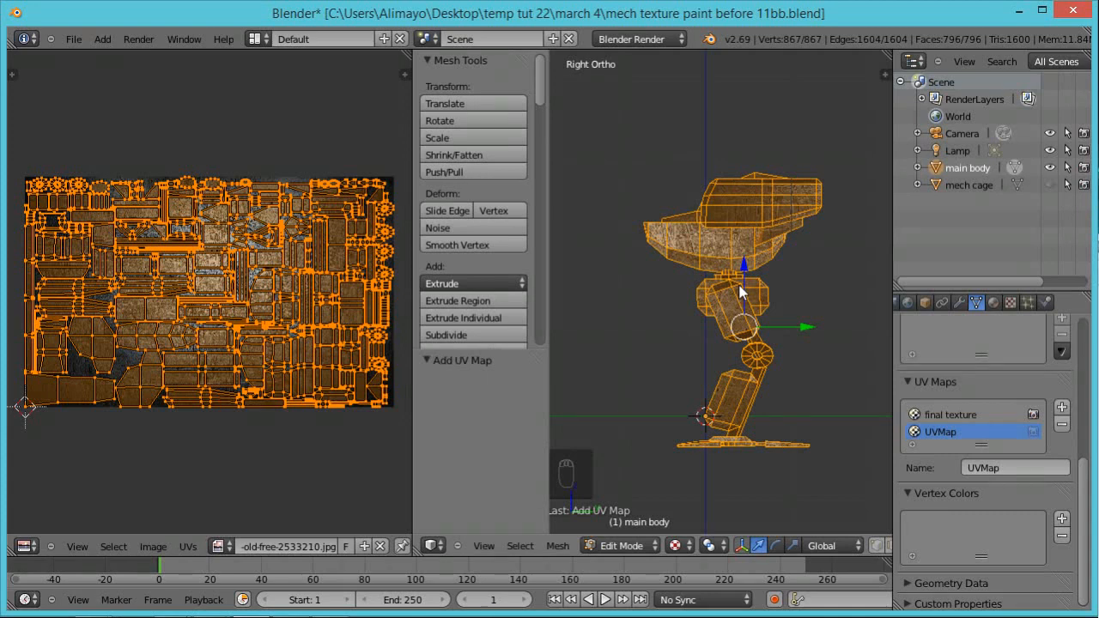
key("u")
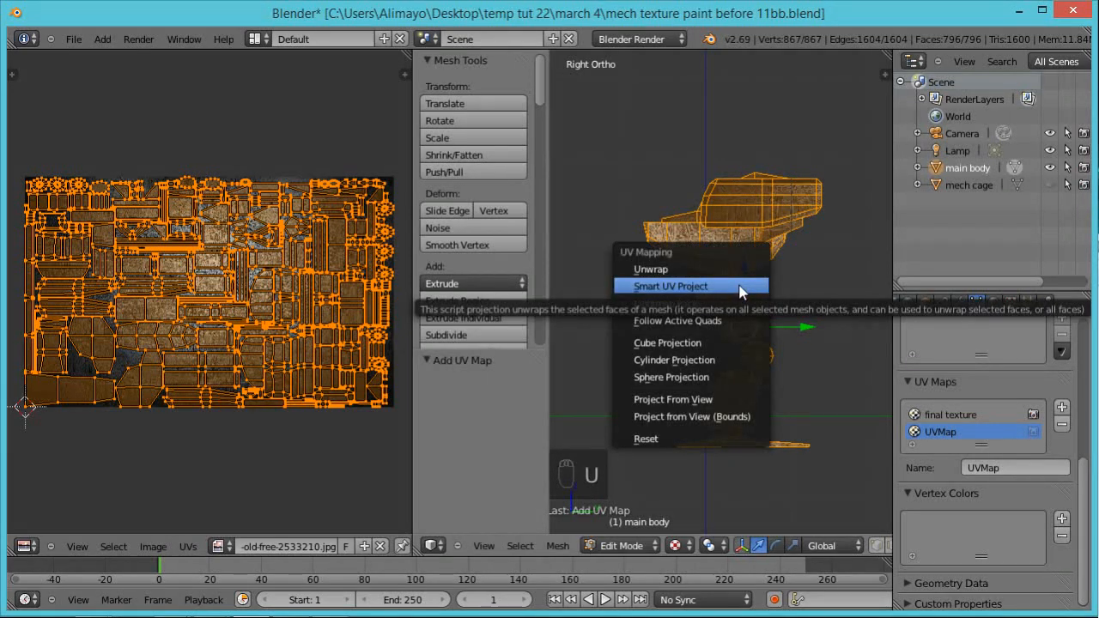
left_click(706, 399)
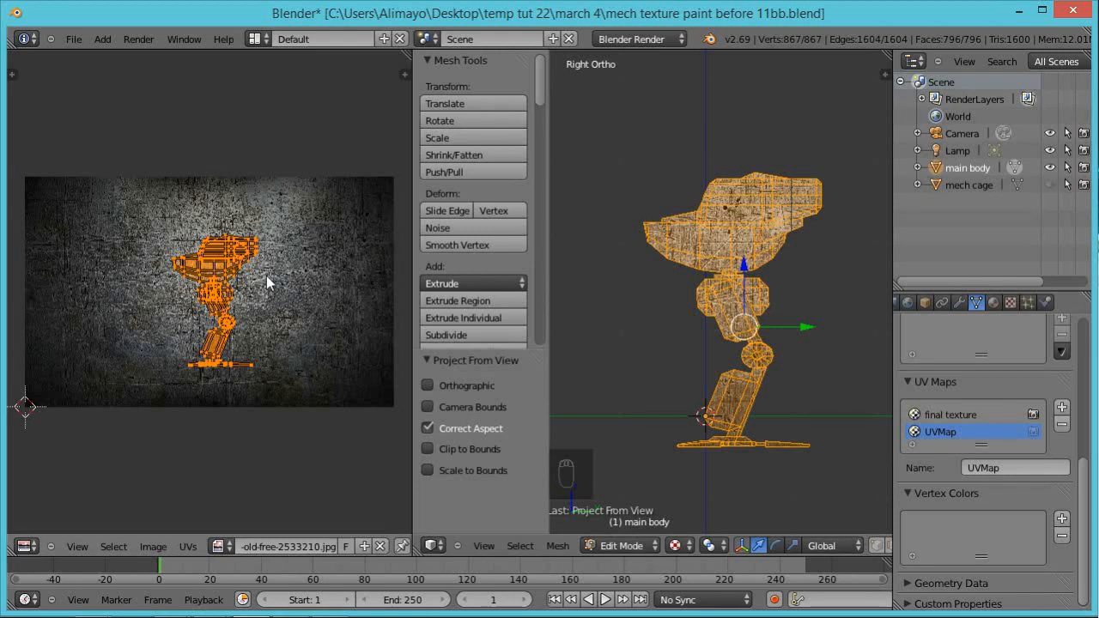
Step: Scale the projected UVs by 1.627, move them 0.030 in X and 0.041 in Y, and scale by 1.053 to fill the image's height
key("s")
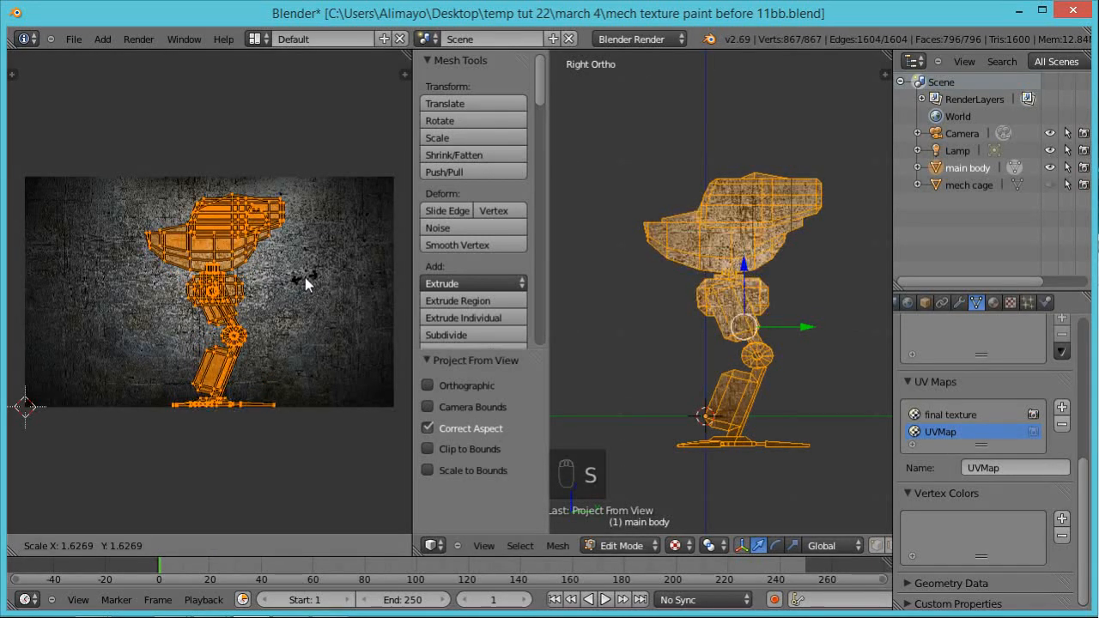
left_click(306, 278)
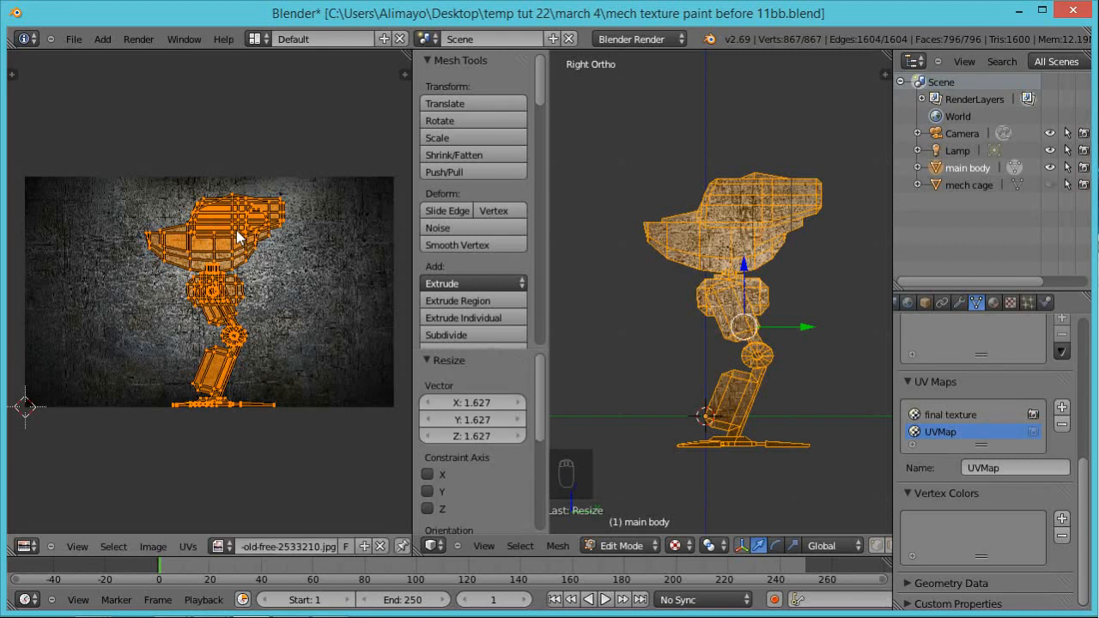
key("g")
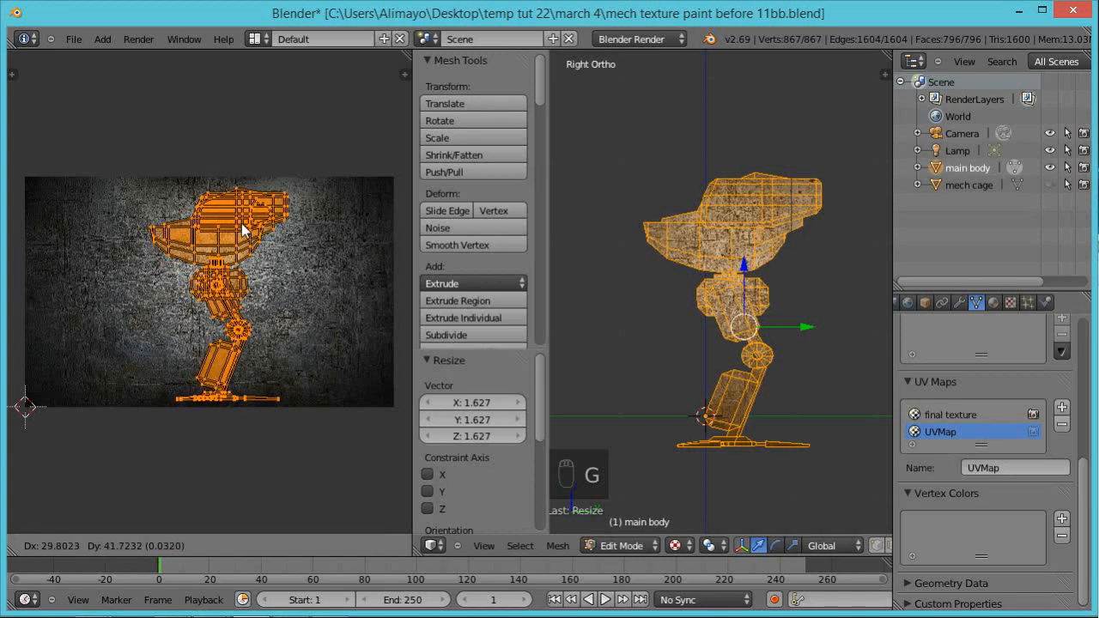
left_click(244, 223)
key("s")
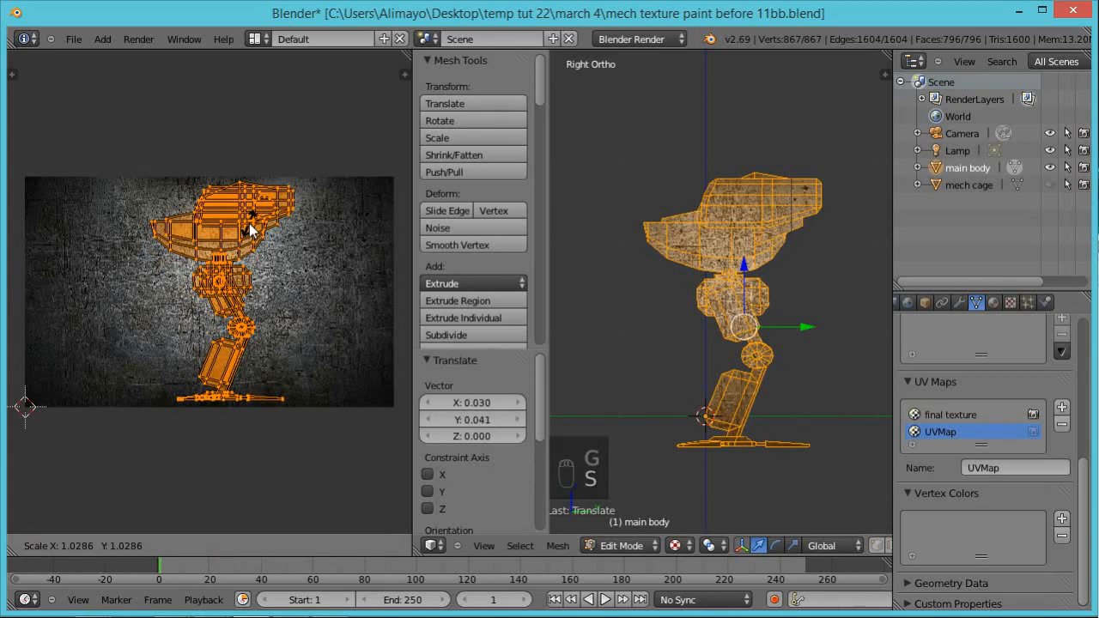
left_click(254, 230)
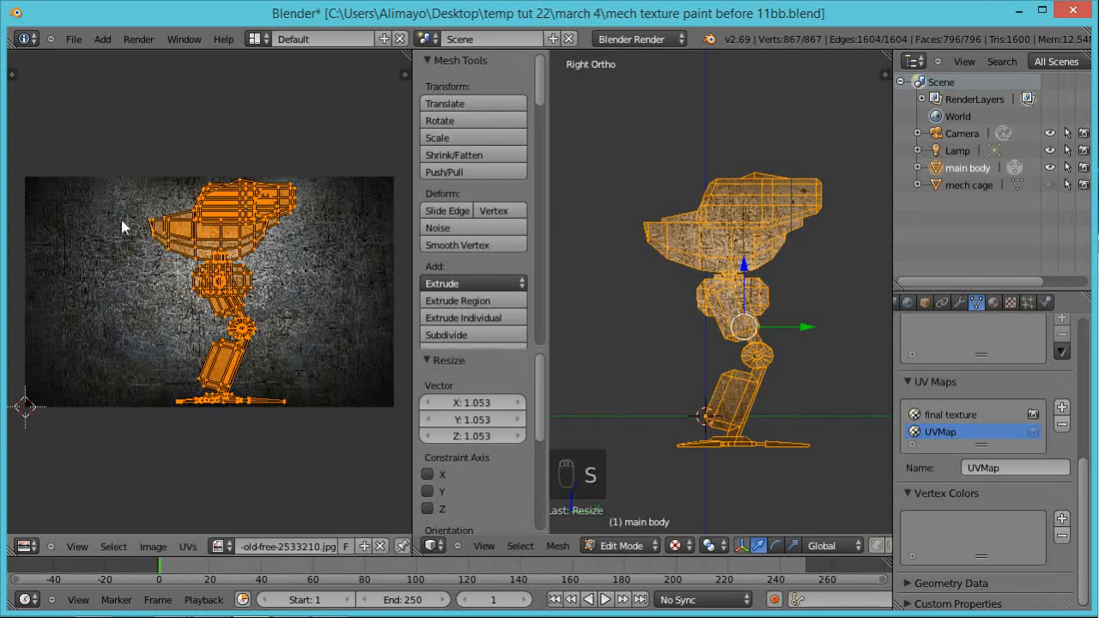
Step: Export the main body's side-projected UV layout as a PNG into the textures uv for mech folder
left_click(186, 546)
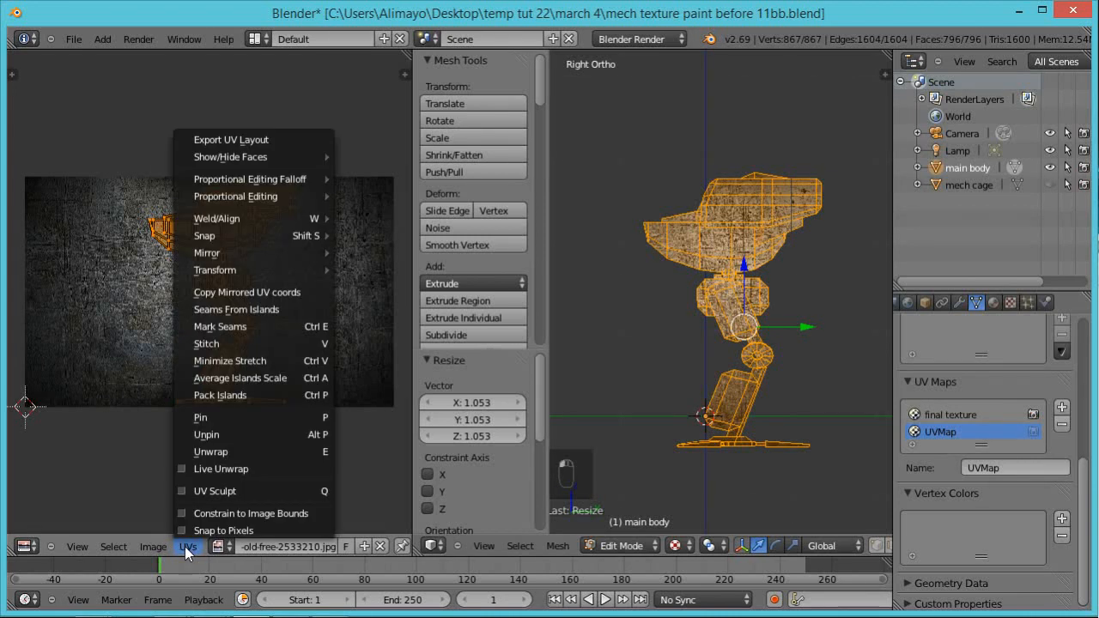
left_click(241, 141)
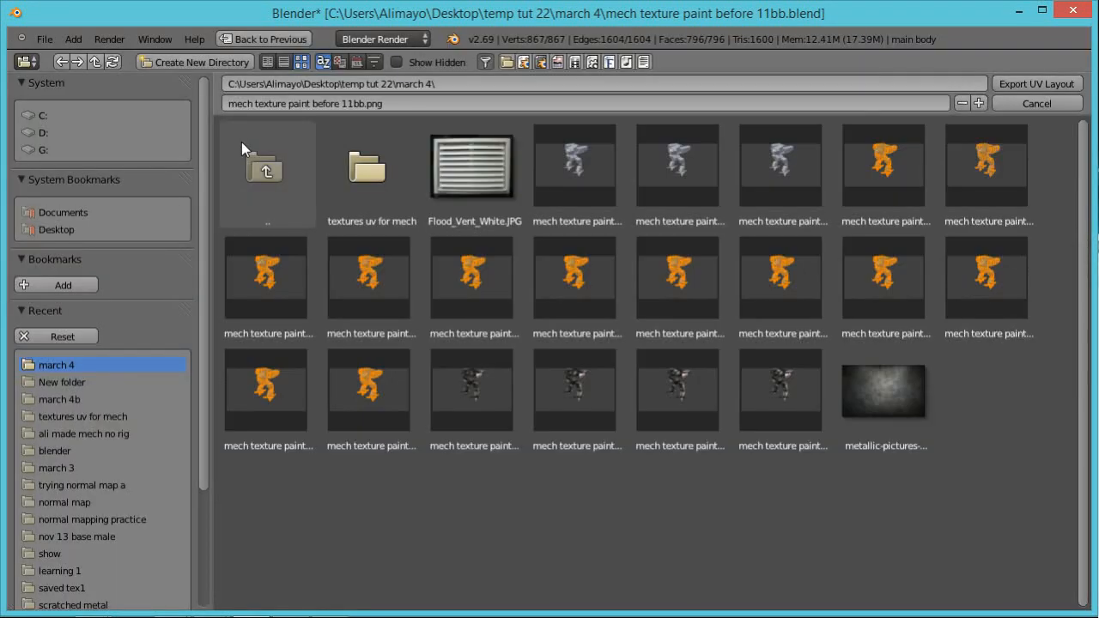
left_click(379, 181)
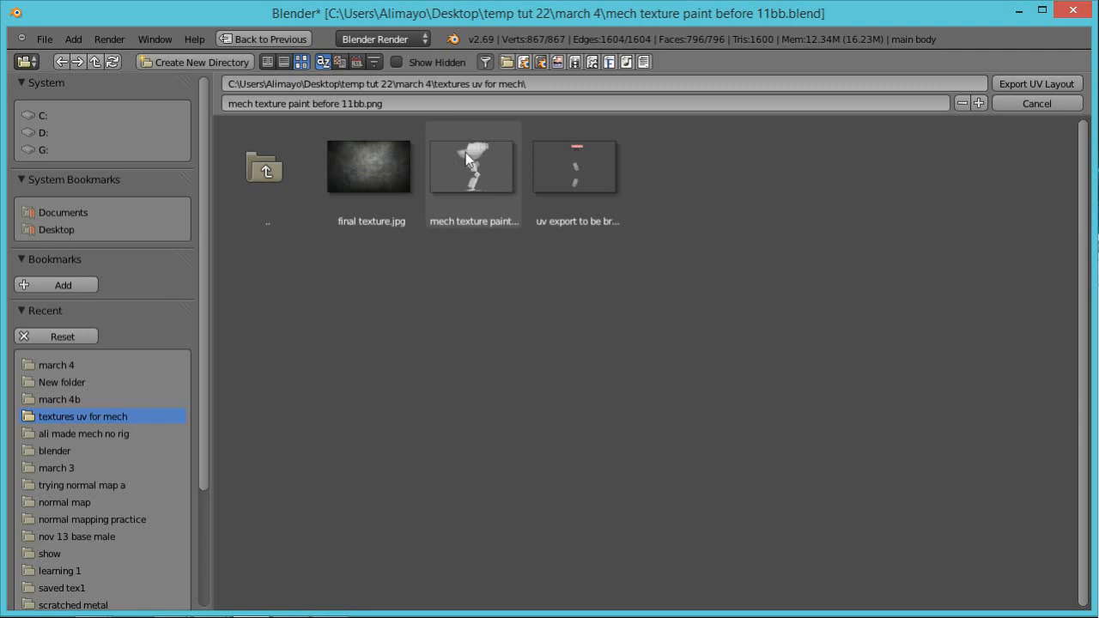
left_click(1033, 84)
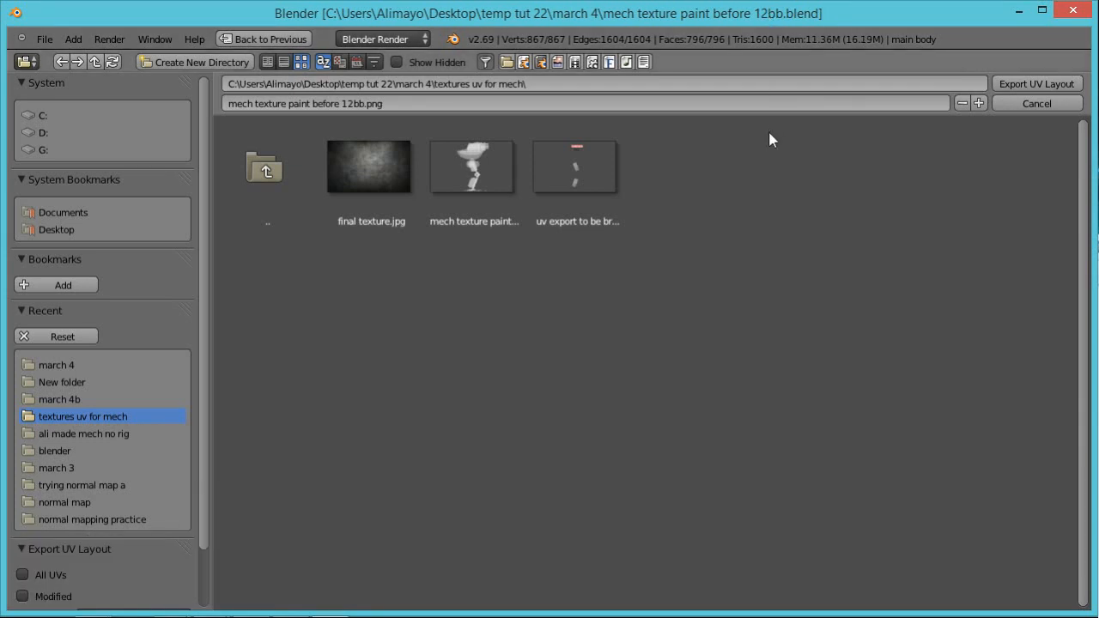
left_click(1037, 103)
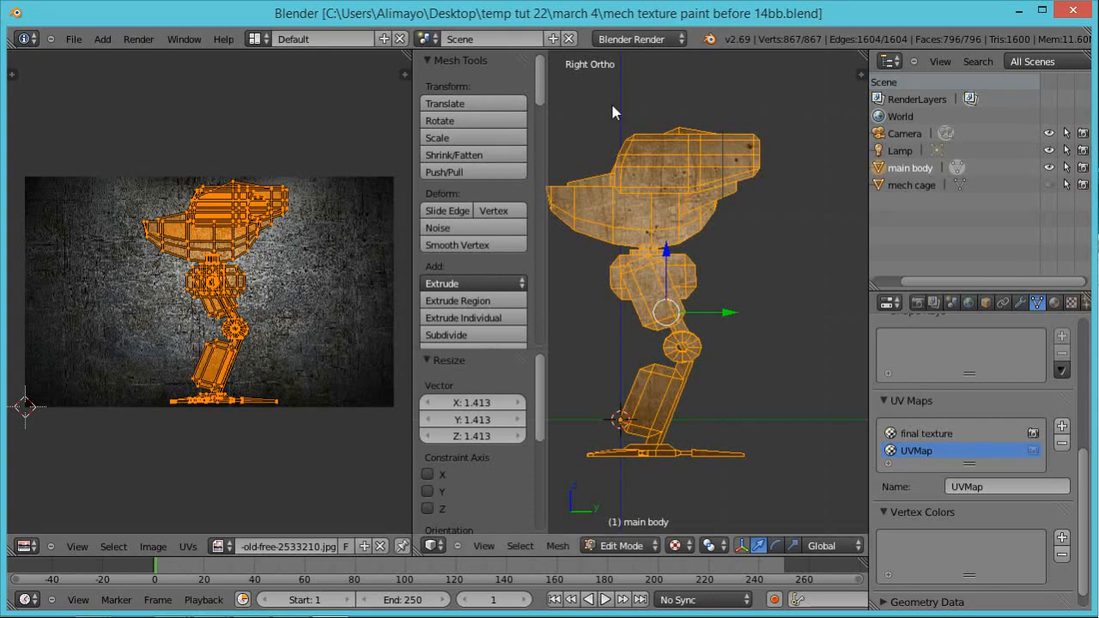
Step: Switch to the textures uv for mech folder in File Explorer and look up the programs that can open mech texture paint before 15
mouse_move(90, 604)
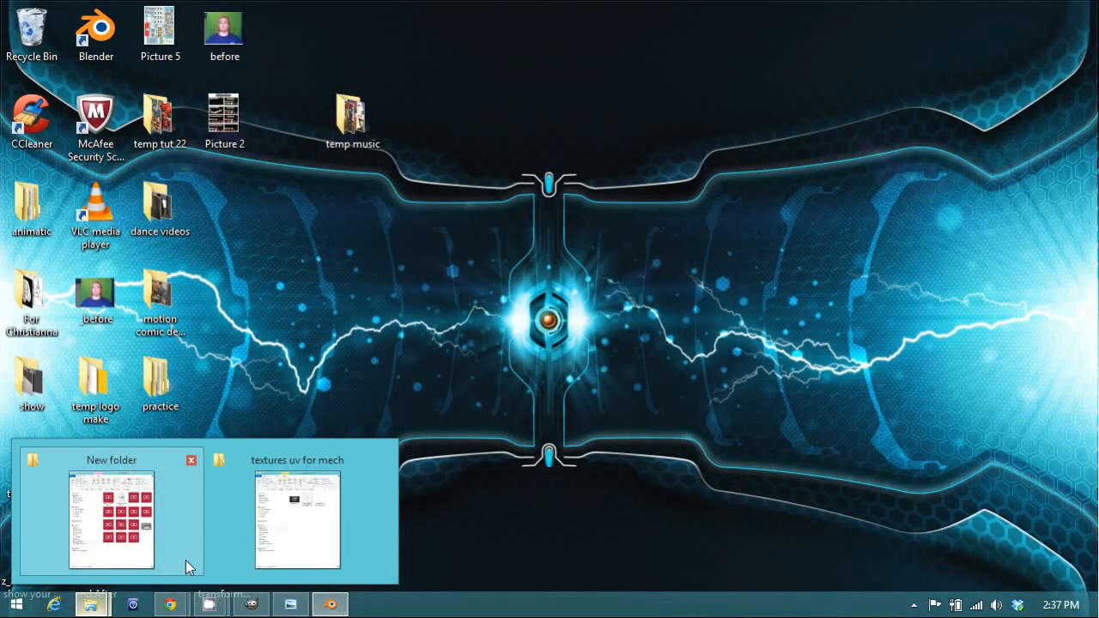
left_click(302, 539)
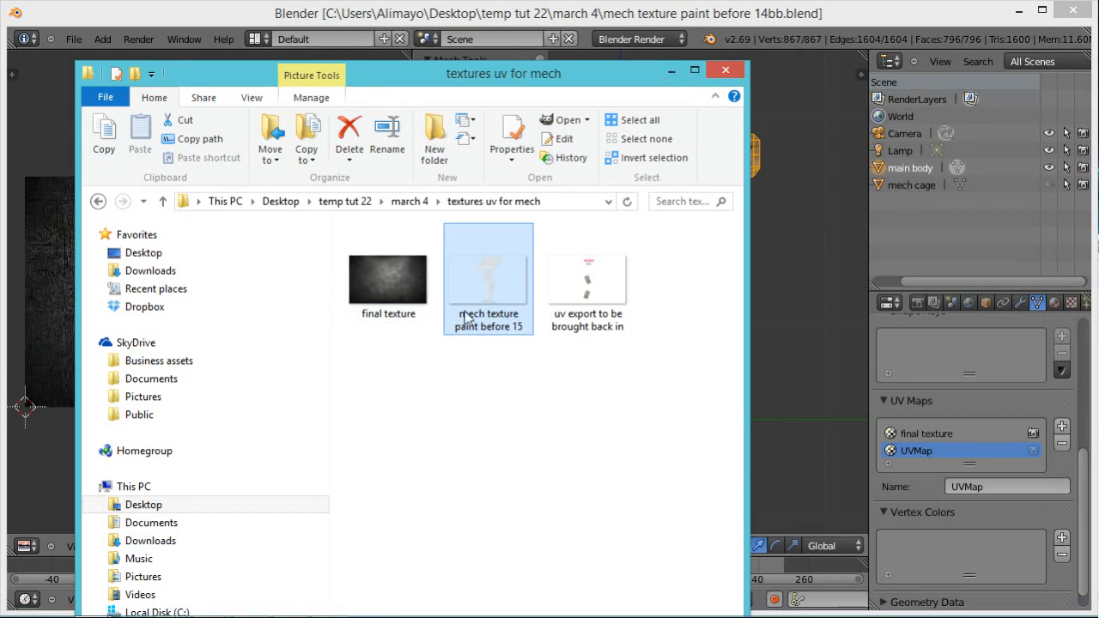
right_click(507, 275)
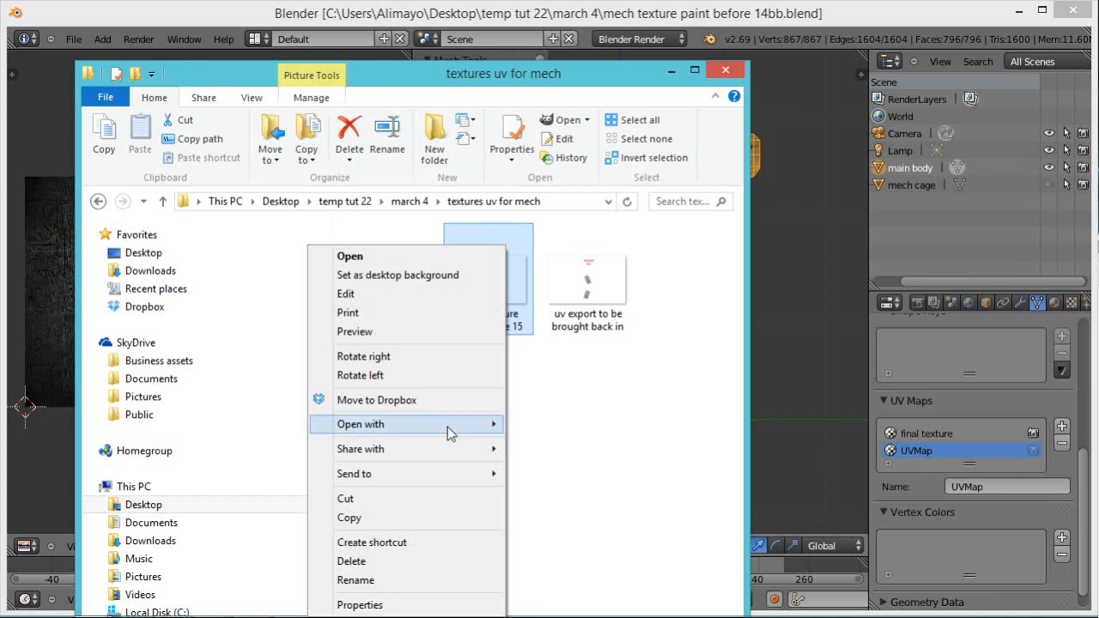
mouse_move(447, 426)
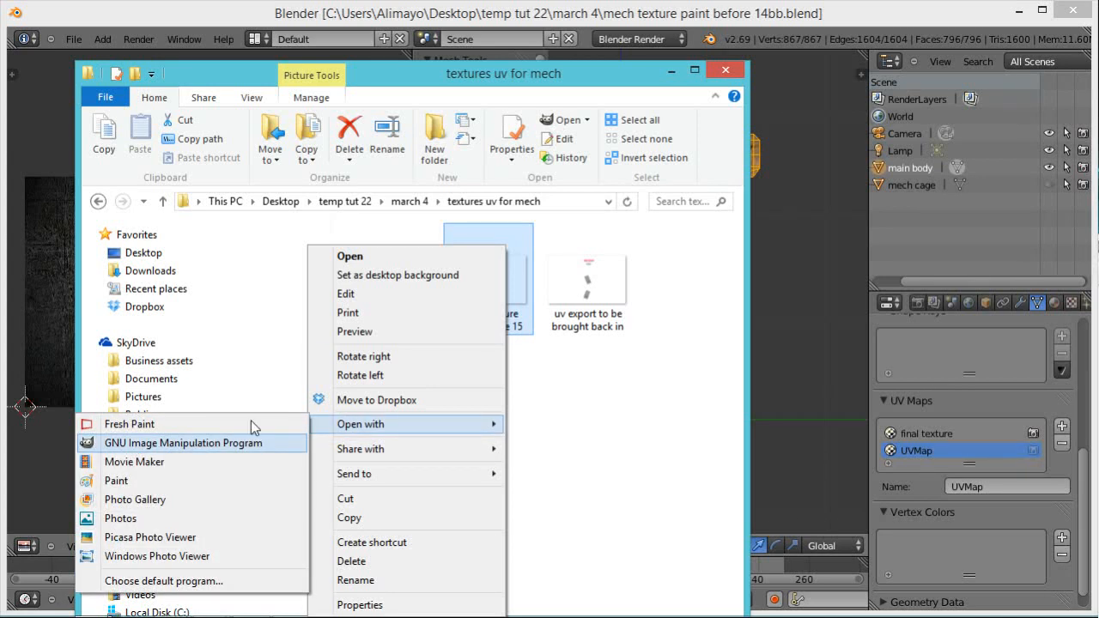
left_click(489, 84)
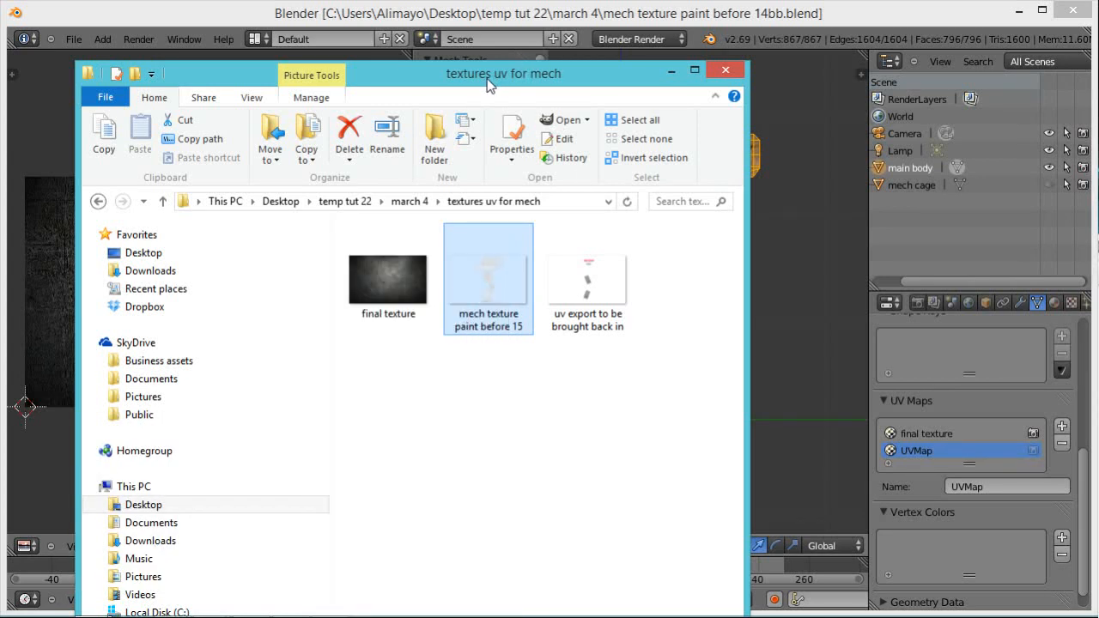
left_click_drag(488, 83, 1098, 193)
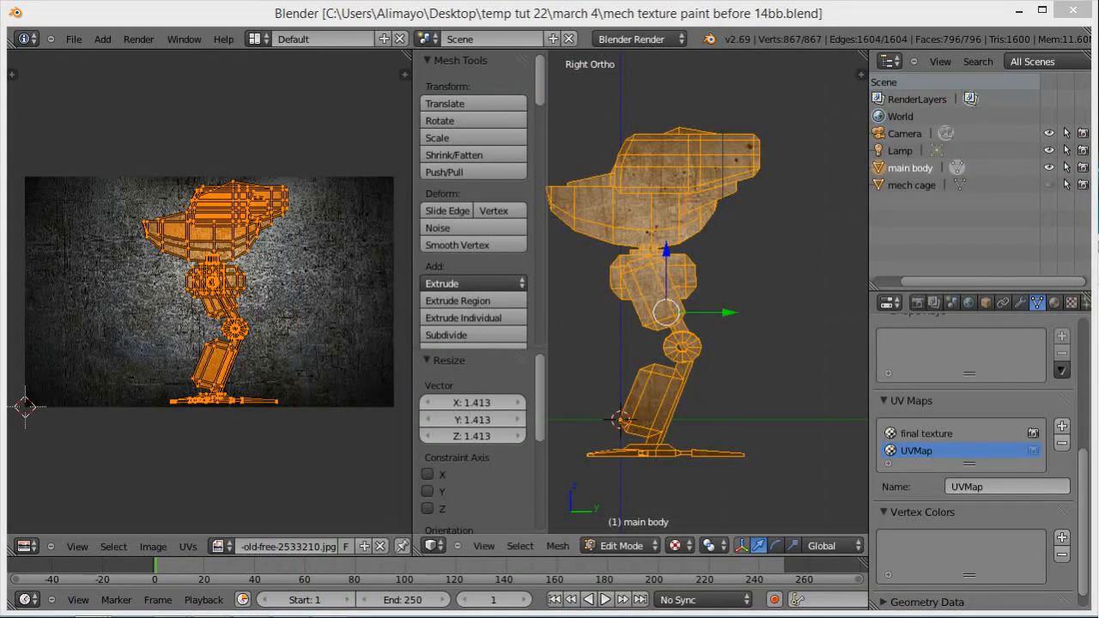
Step: Switch to GIMP and show the name text, MISSLES ... #2, red stripe, white background, vent _2 and vent_1 layers over the UV layout
left_click_drag(1098, 249, 196, 97)
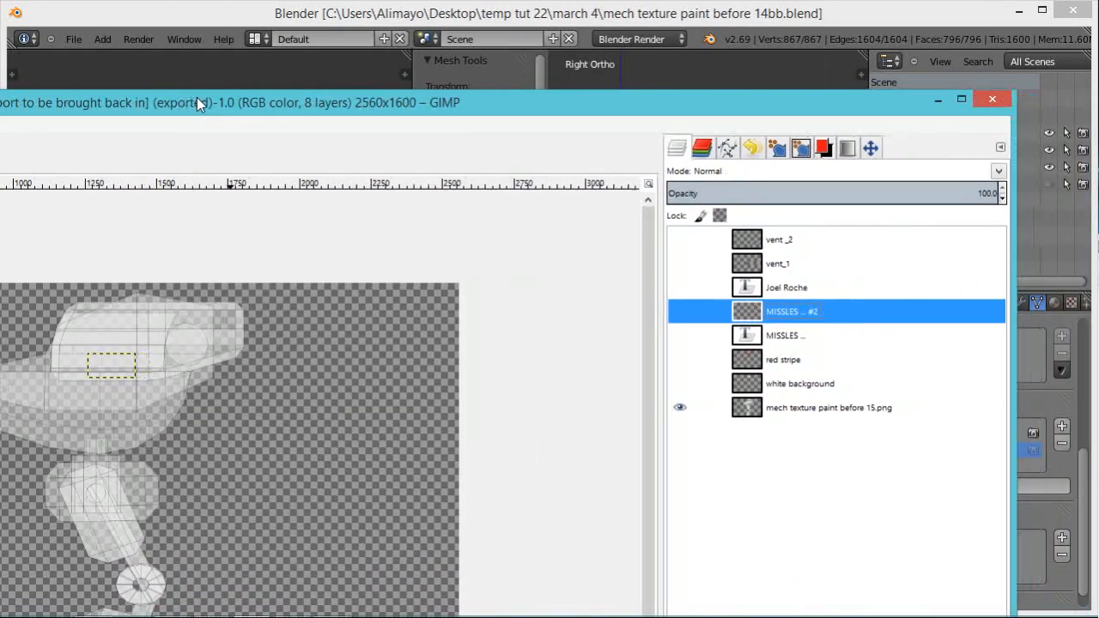
left_click(962, 99)
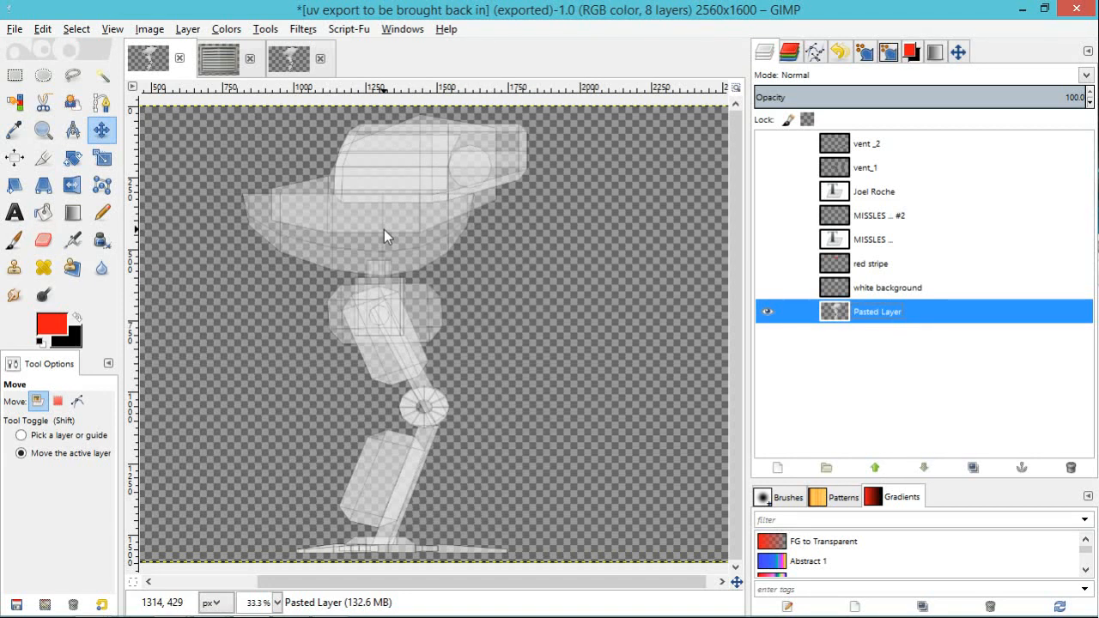
left_click(769, 192)
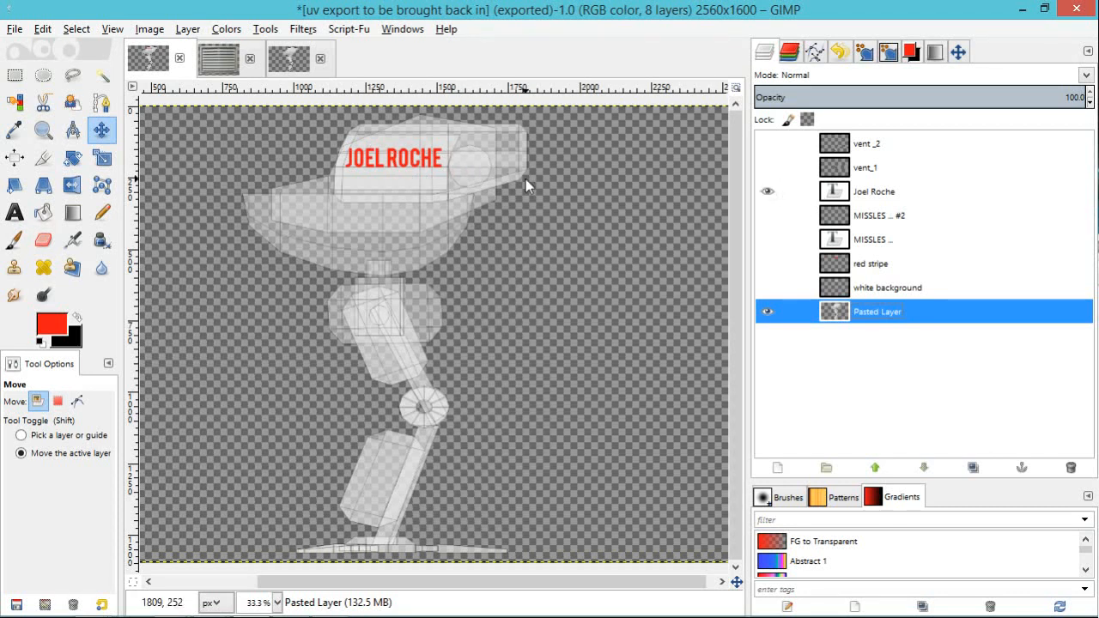
left_click(767, 216)
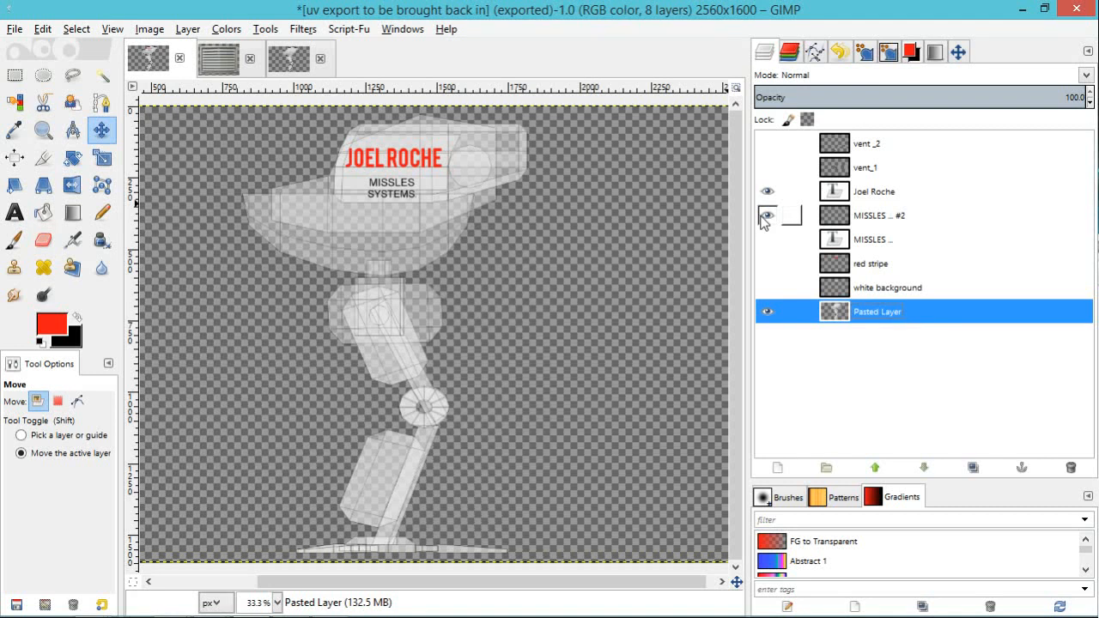
left_click(767, 263)
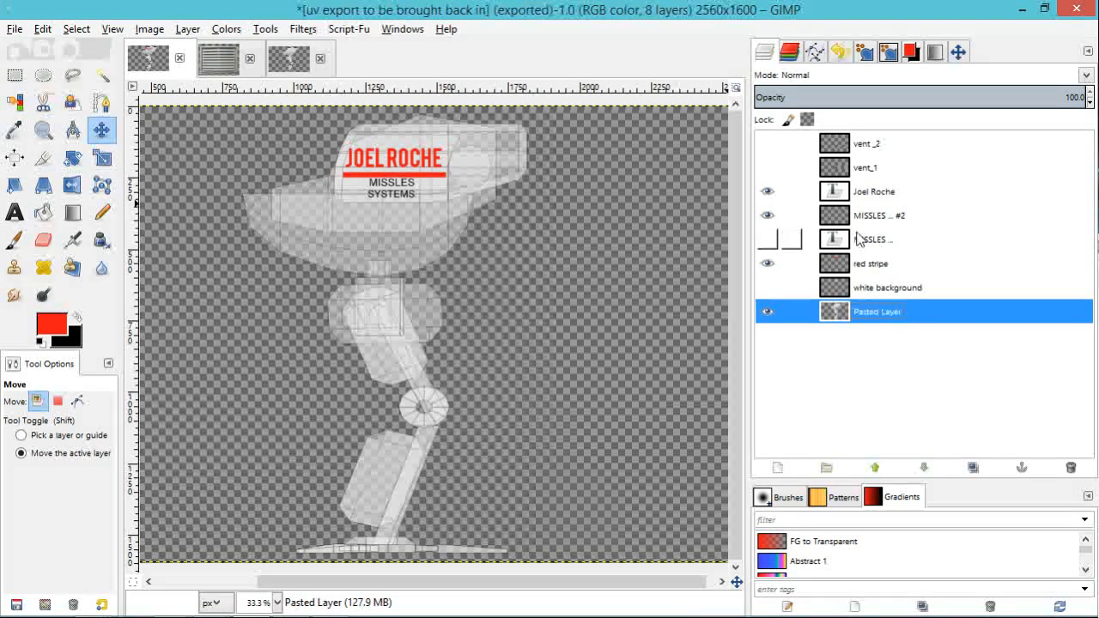
left_click(767, 287)
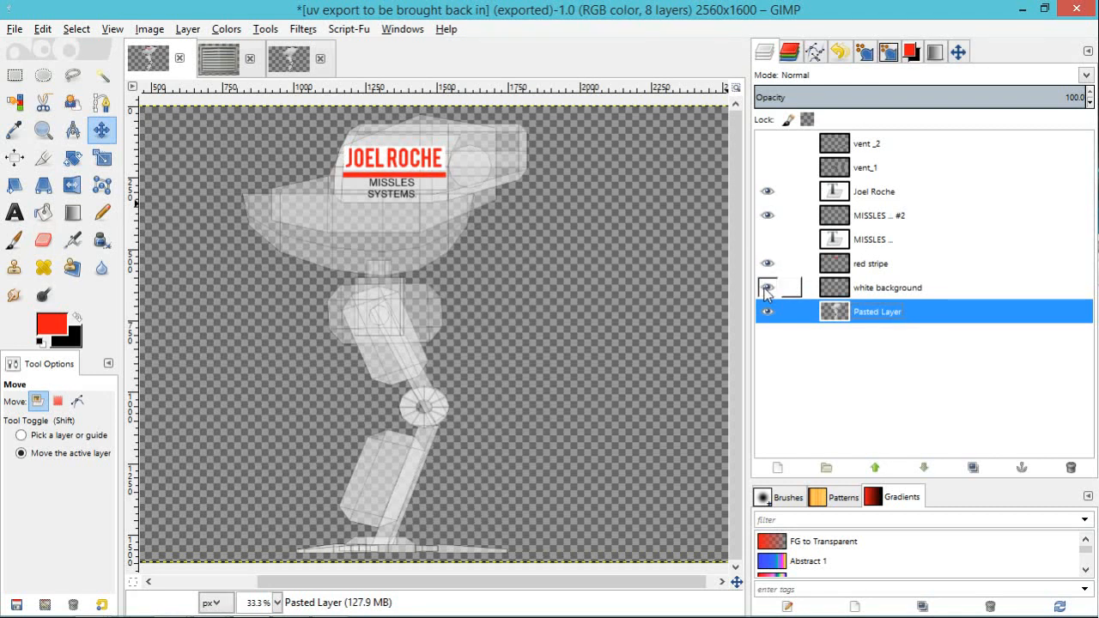
left_click(767, 144)
left_click(767, 167)
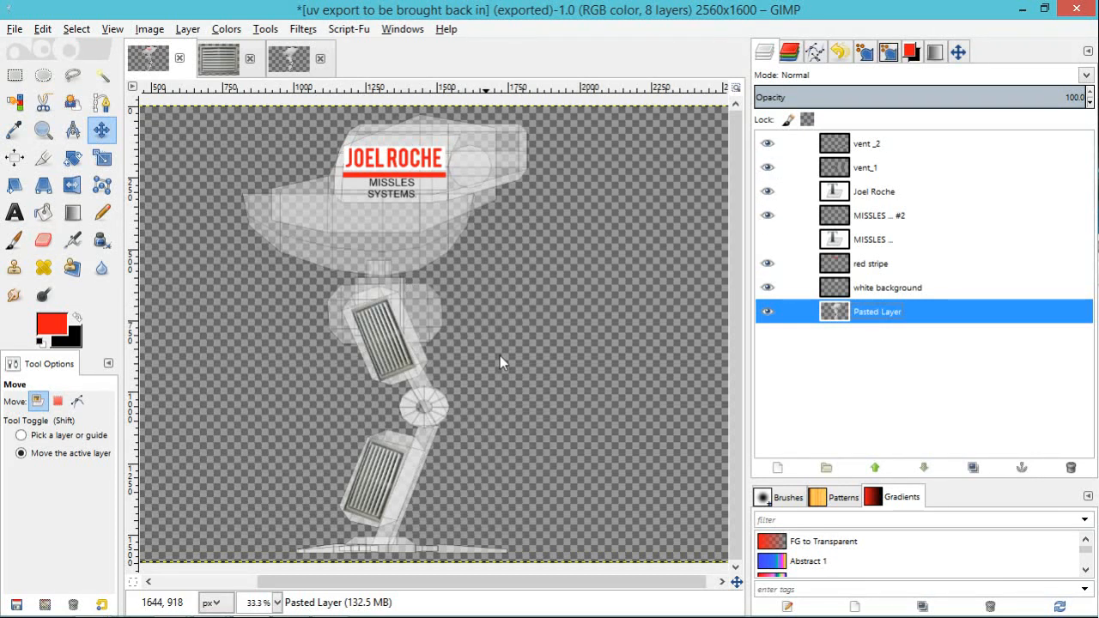
Step: Hide the UV layout layer and export the decals as uv export to be brought back in.png, replacing the existing file
left_click(767, 313)
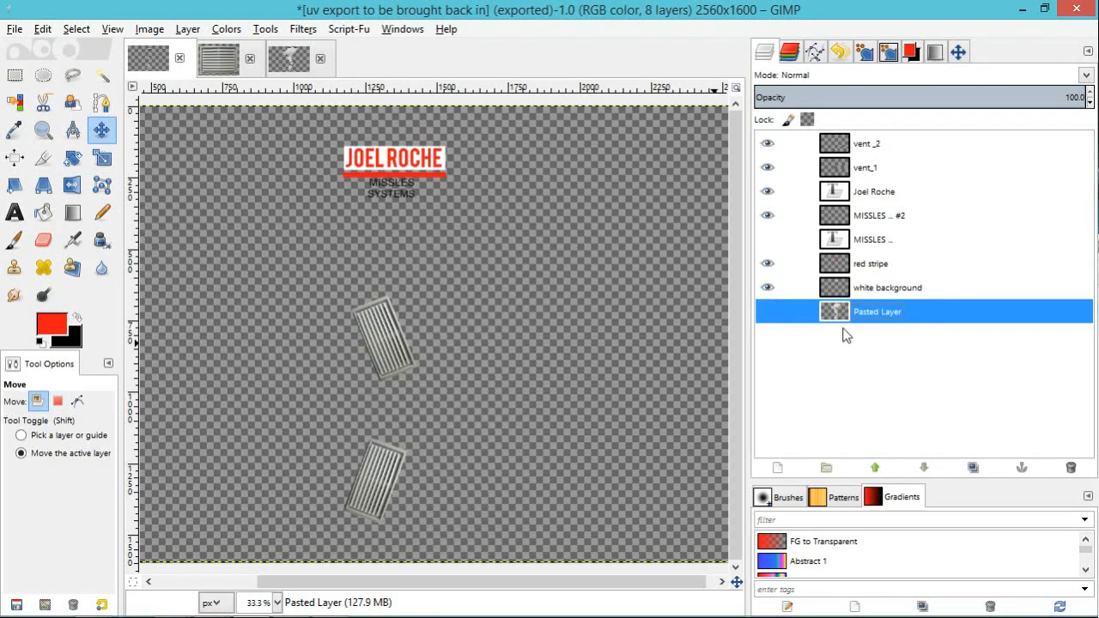
left_click(12, 30)
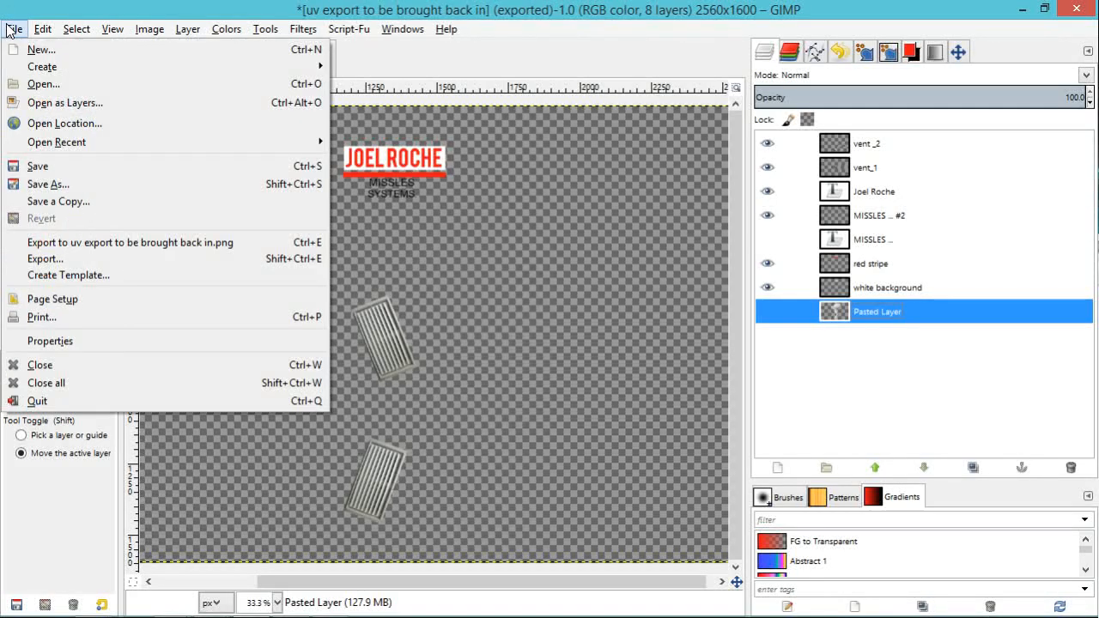
left_click(70, 258)
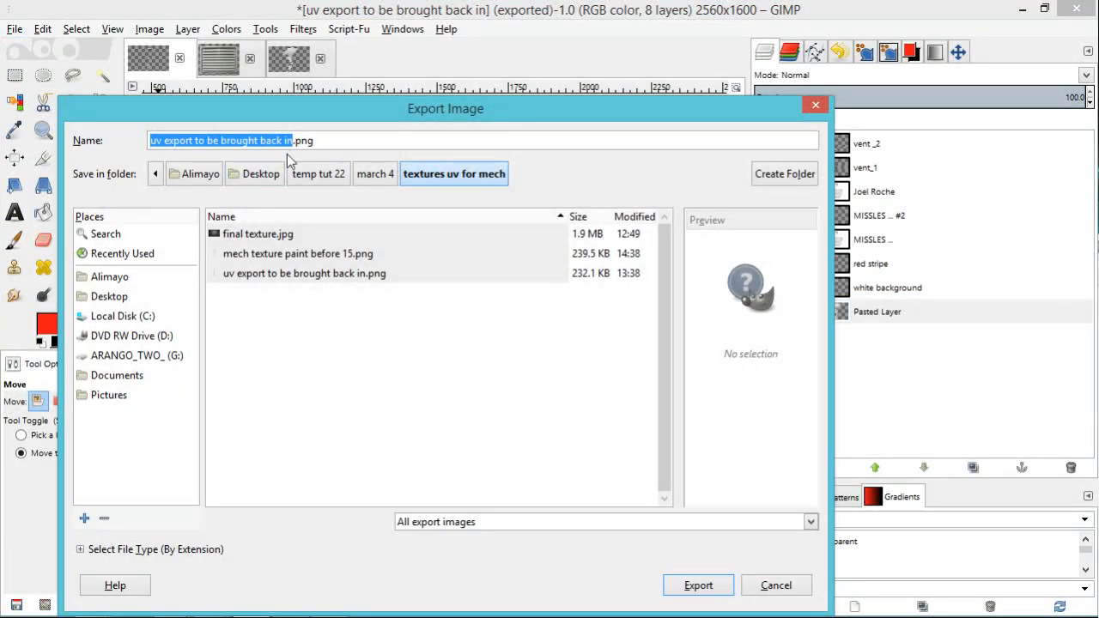
left_click(294, 142)
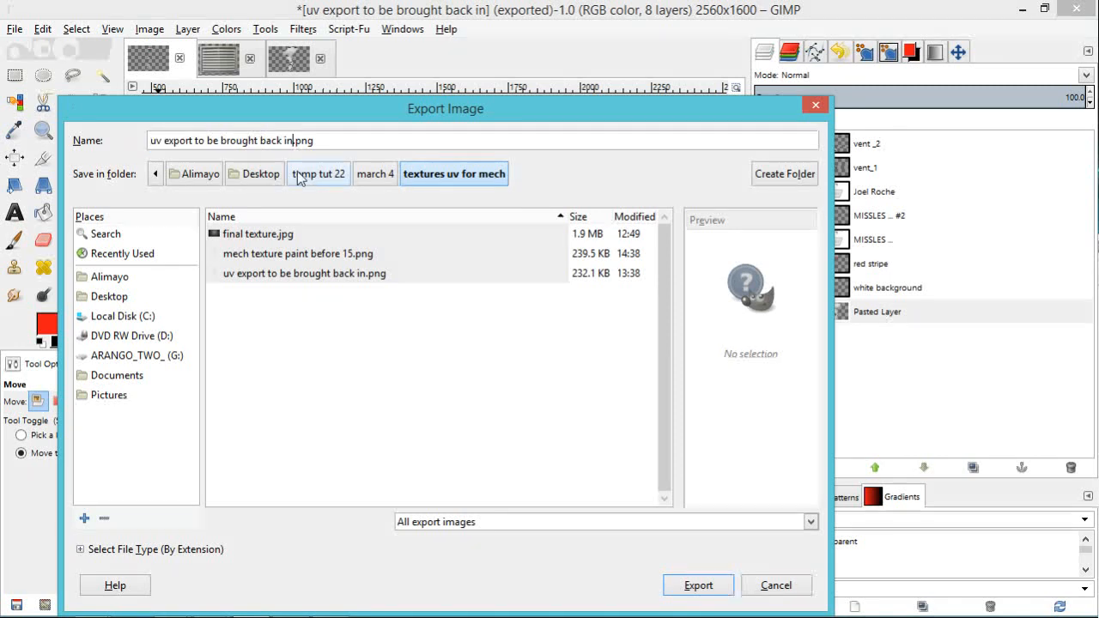
left_click(696, 584)
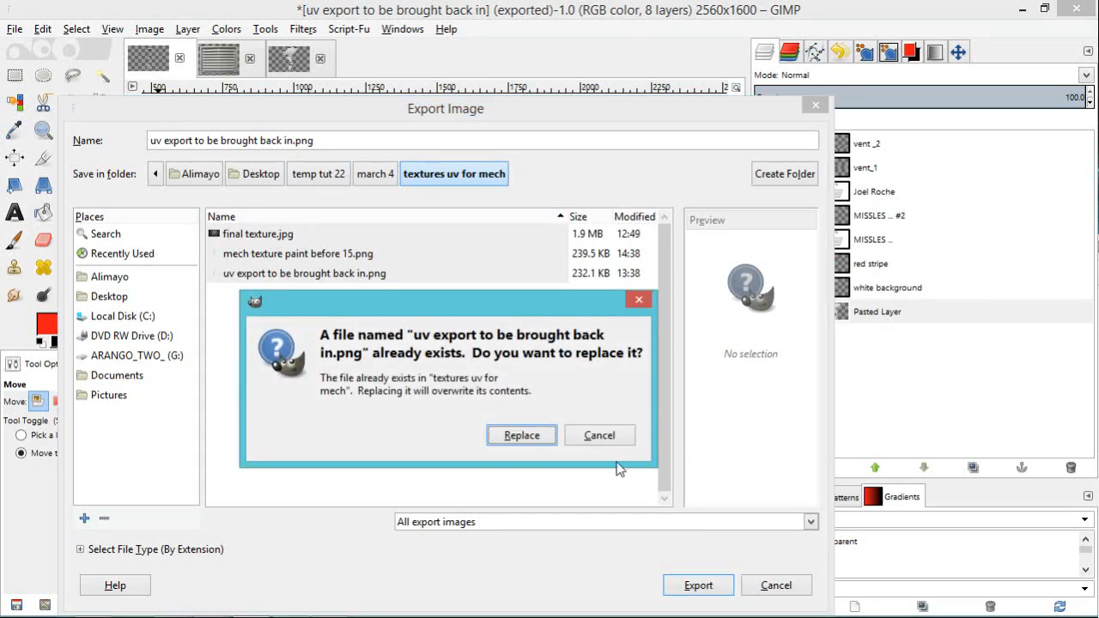
left_click(523, 435)
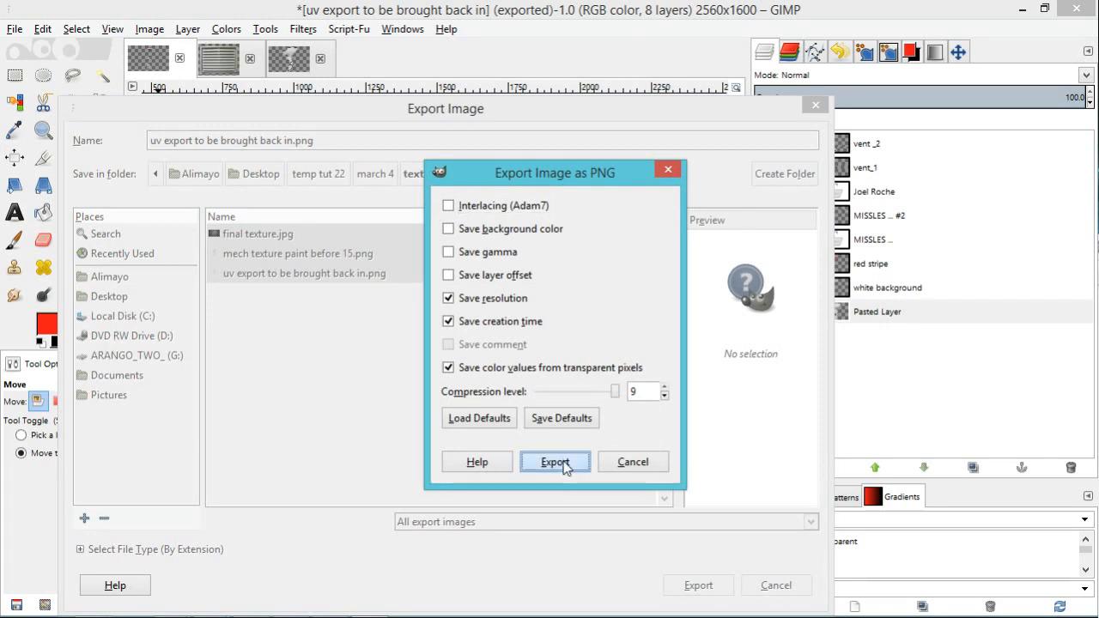
left_click(558, 458)
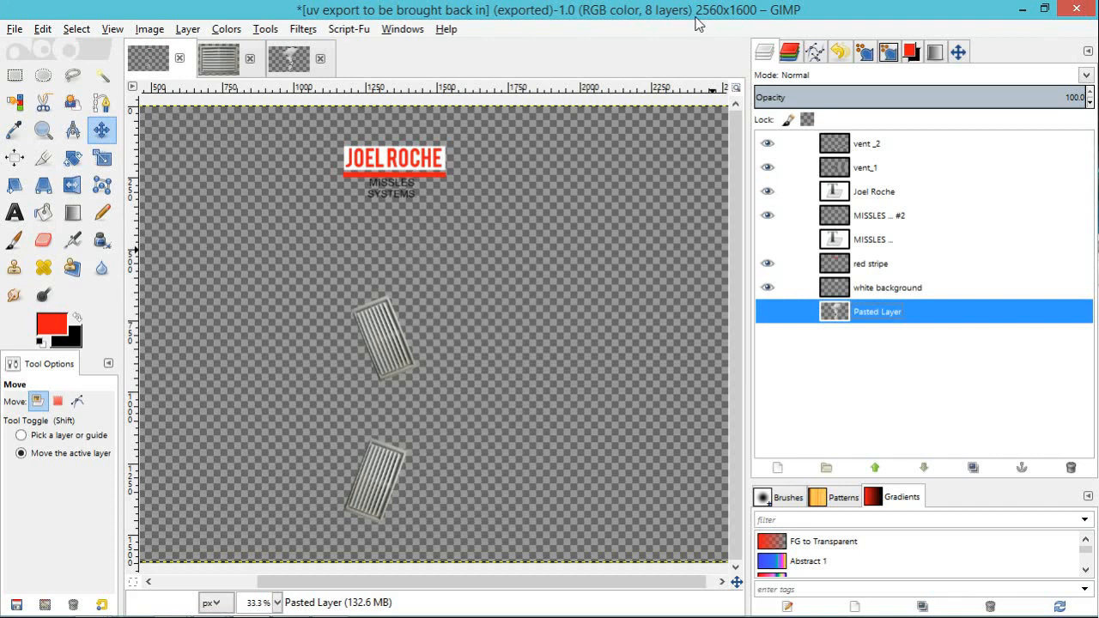
Step: Switch back to Blender and rename the main body's second UV map as "side image source"
left_click_drag(567, 6, 1098, 100)
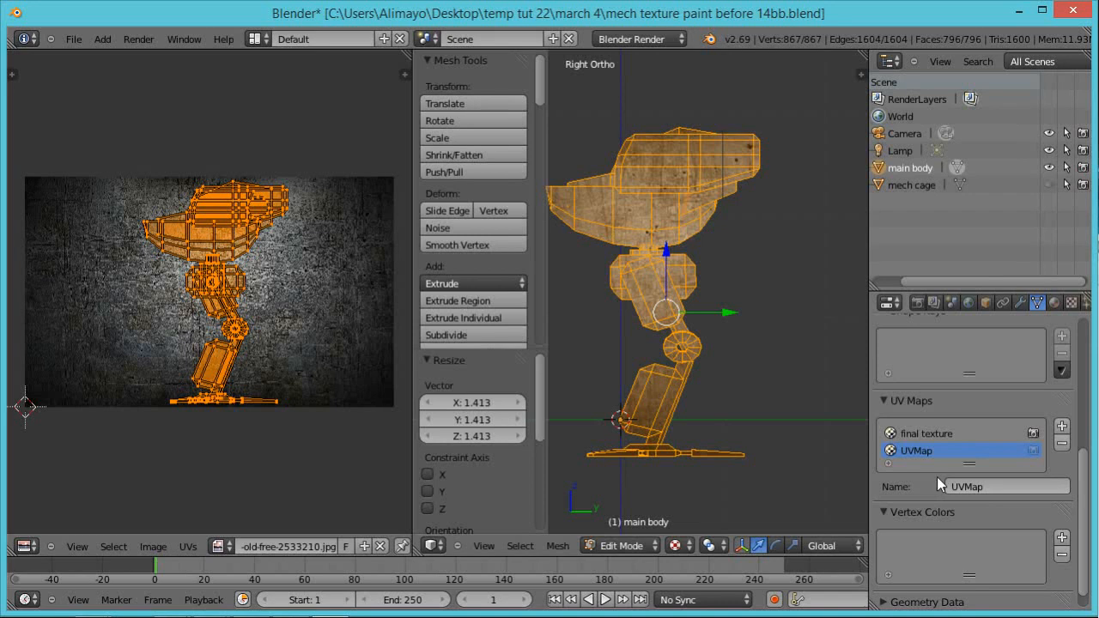
left_click(977, 488)
type("side image source")
key("Return")
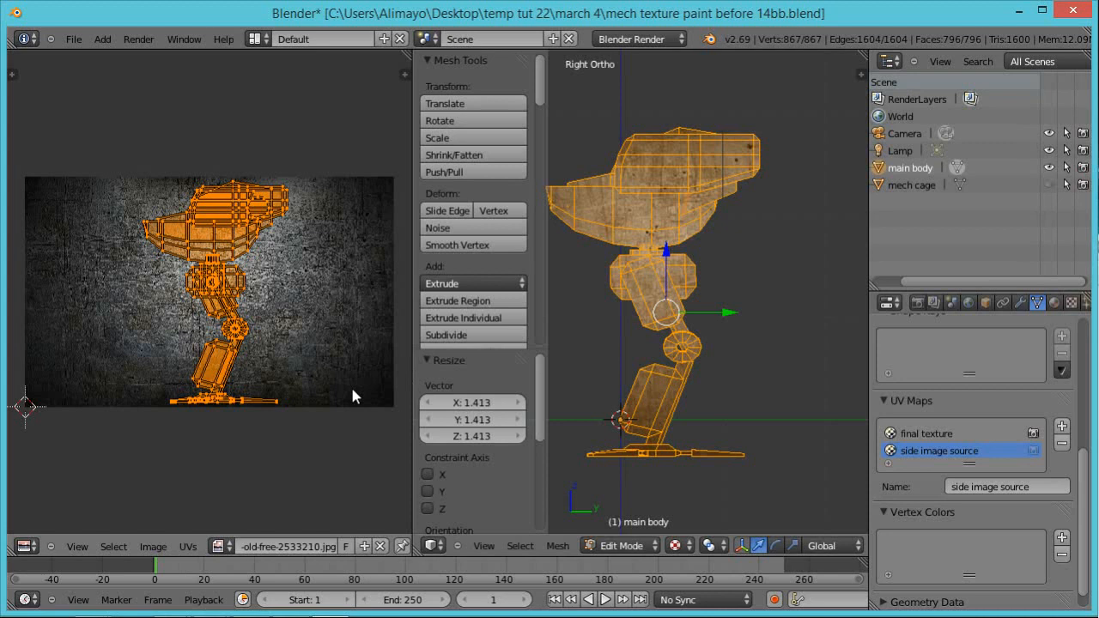
Step: Load uv export to be brought back in.png onto the side image source UV map and save as mech texture paint before 17bb.blend
left_click(155, 548)
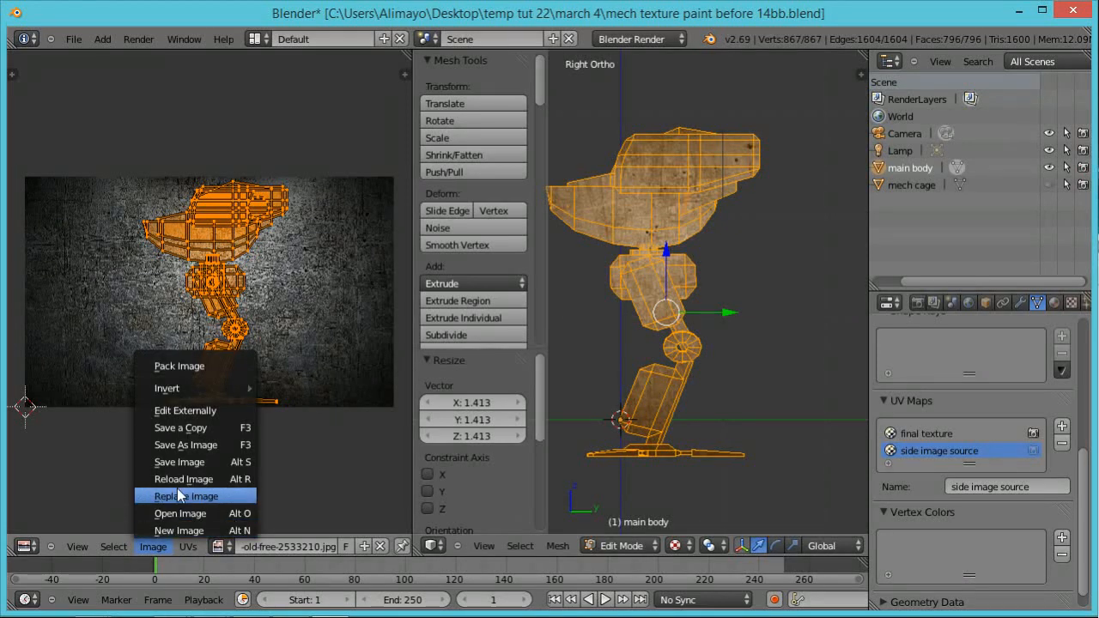
left_click(199, 514)
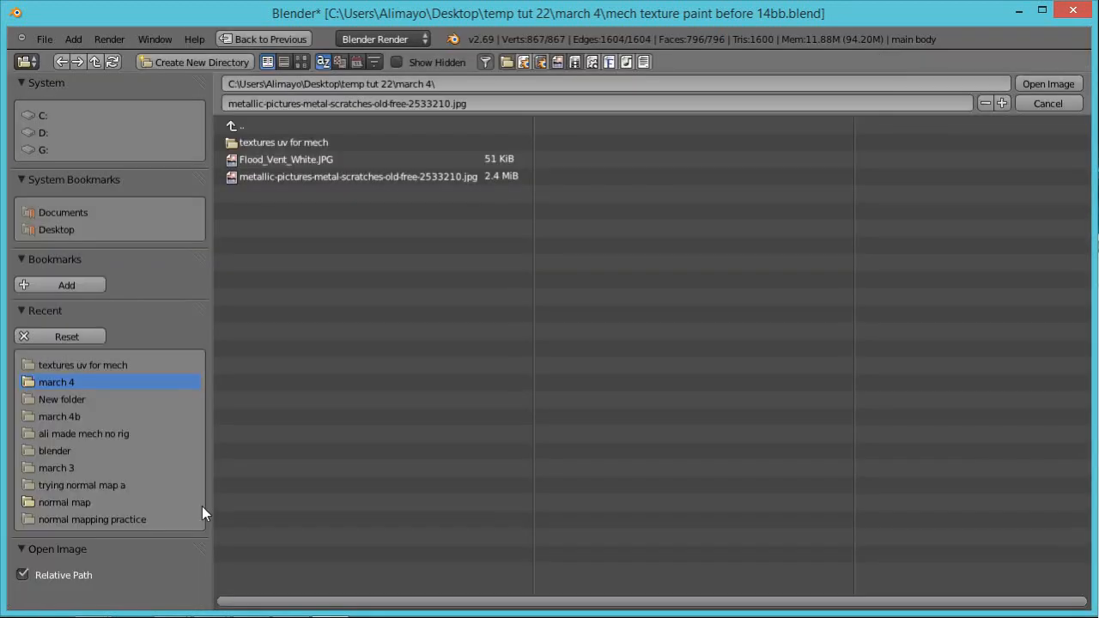
left_click(279, 145)
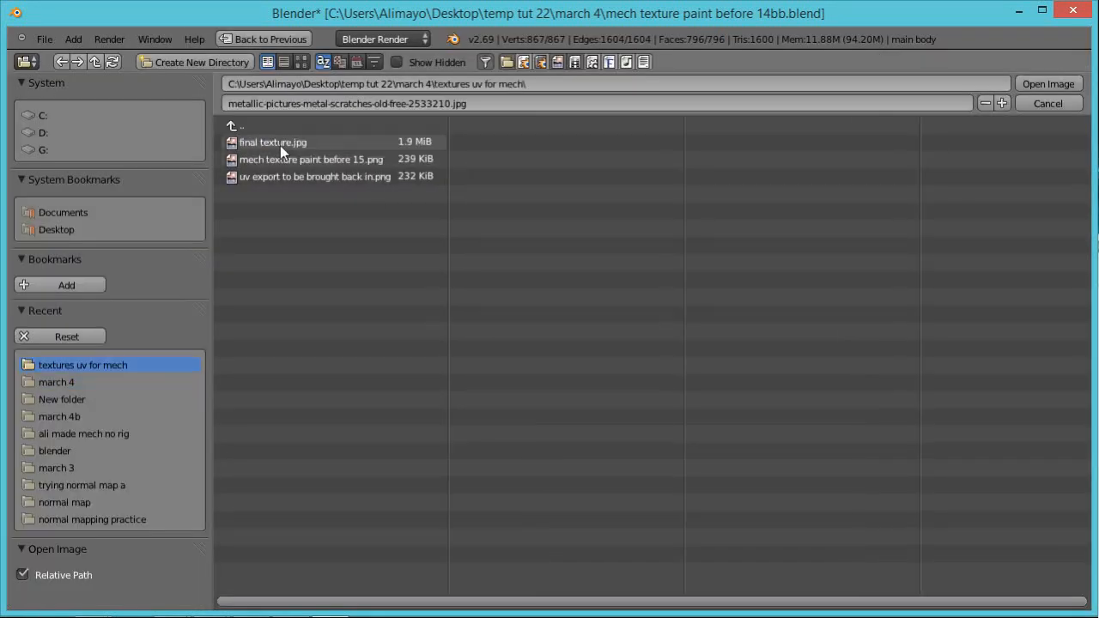
left_click(301, 62)
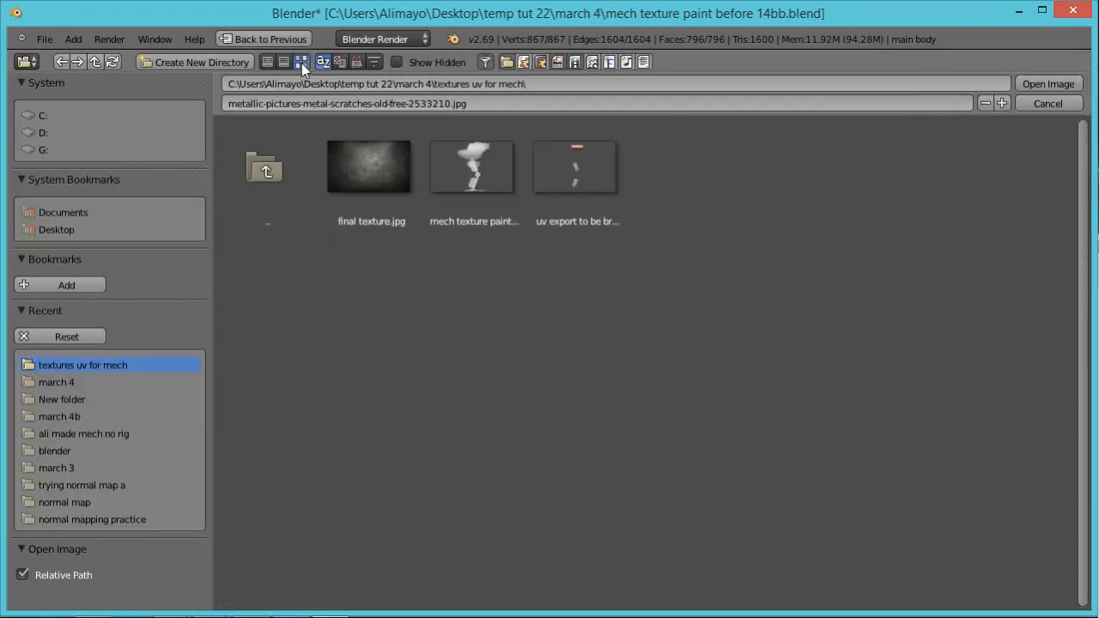
left_click(577, 180)
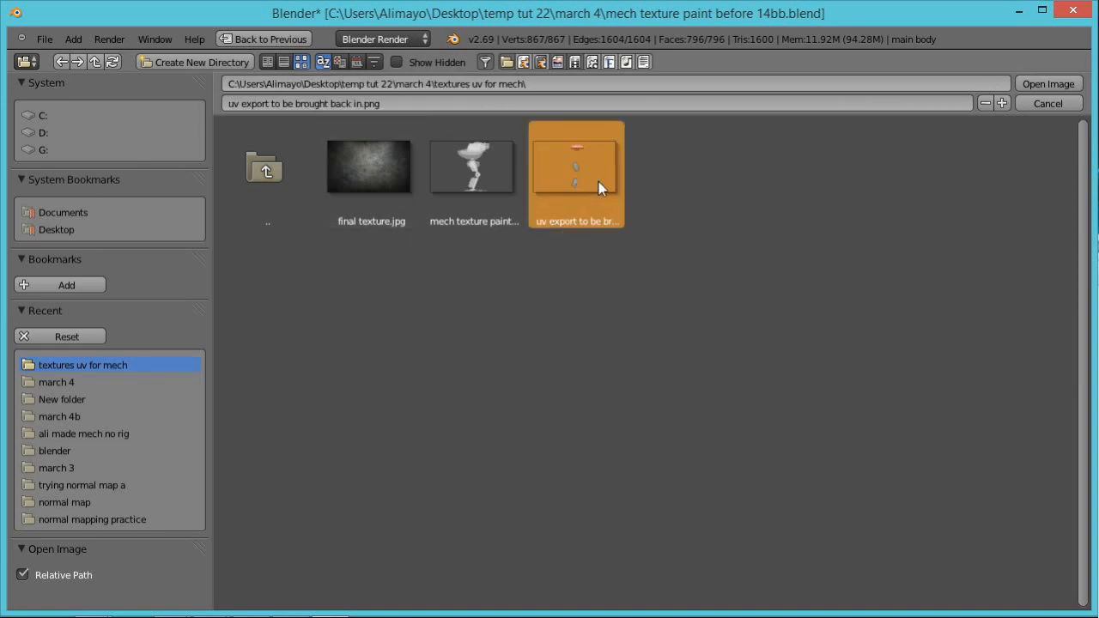
left_click(1063, 83)
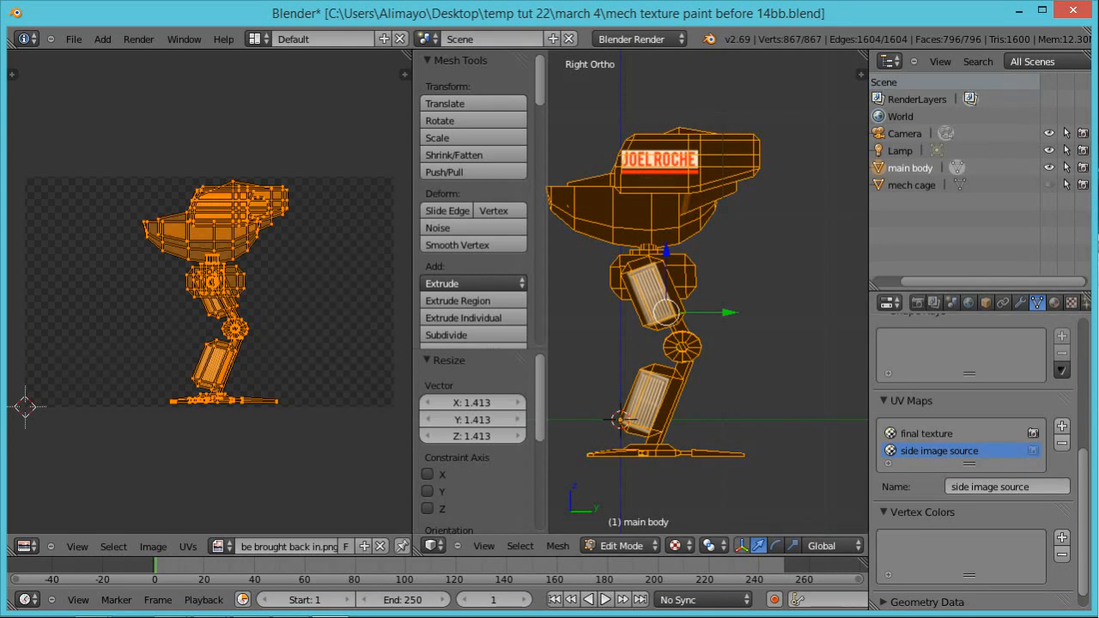
key("ctrl+s")
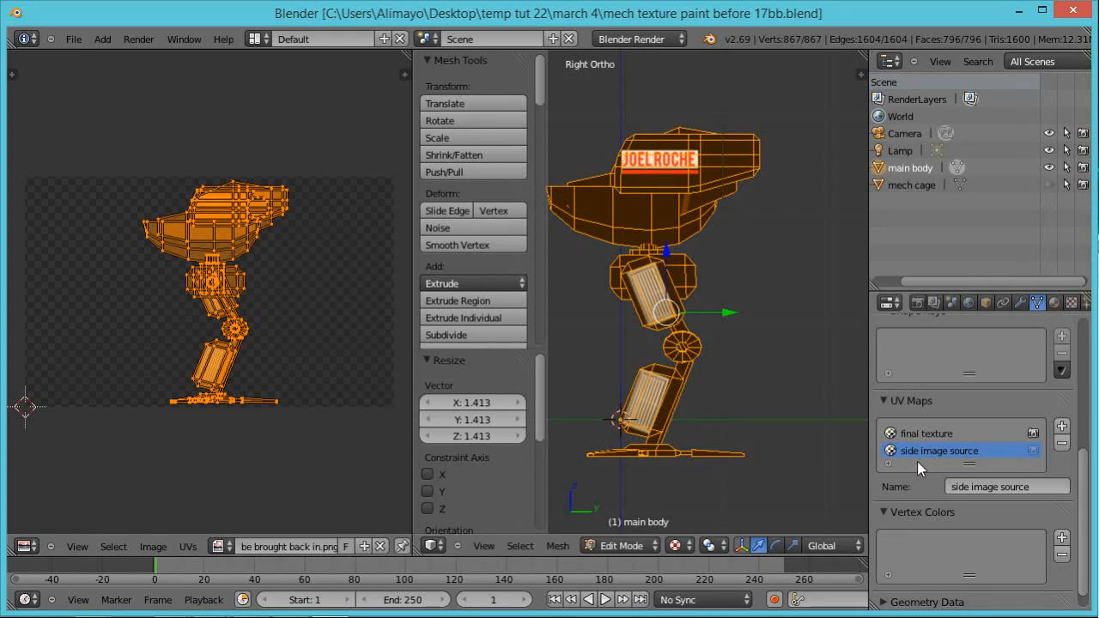
Step: Switch the main body to Texture Paint mode and choose the Clone brush
left_click(649, 549)
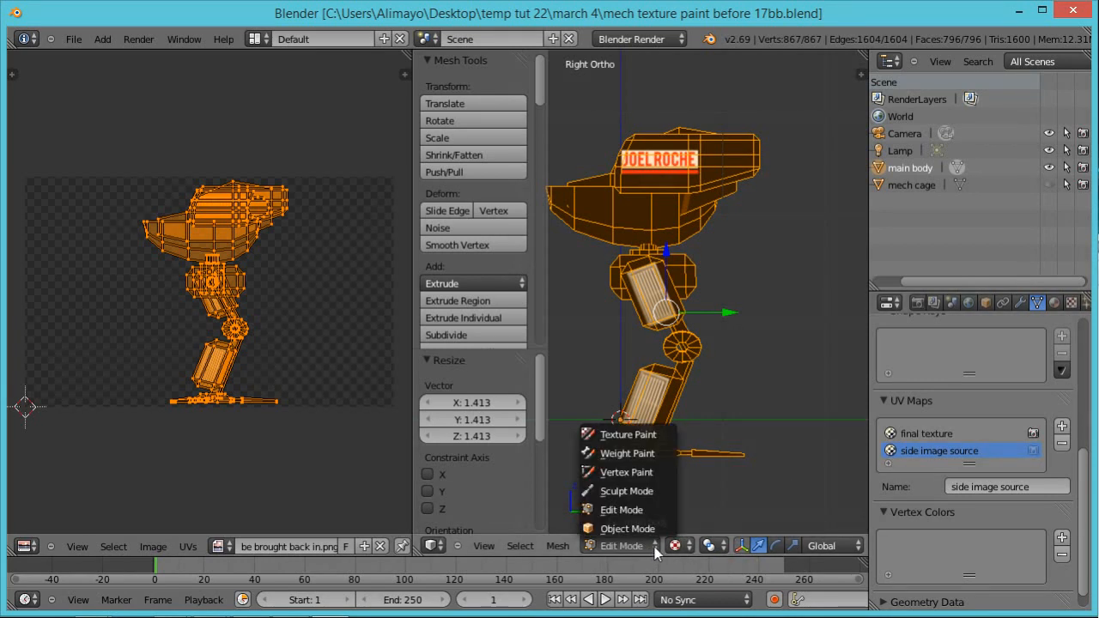
left_click(644, 436)
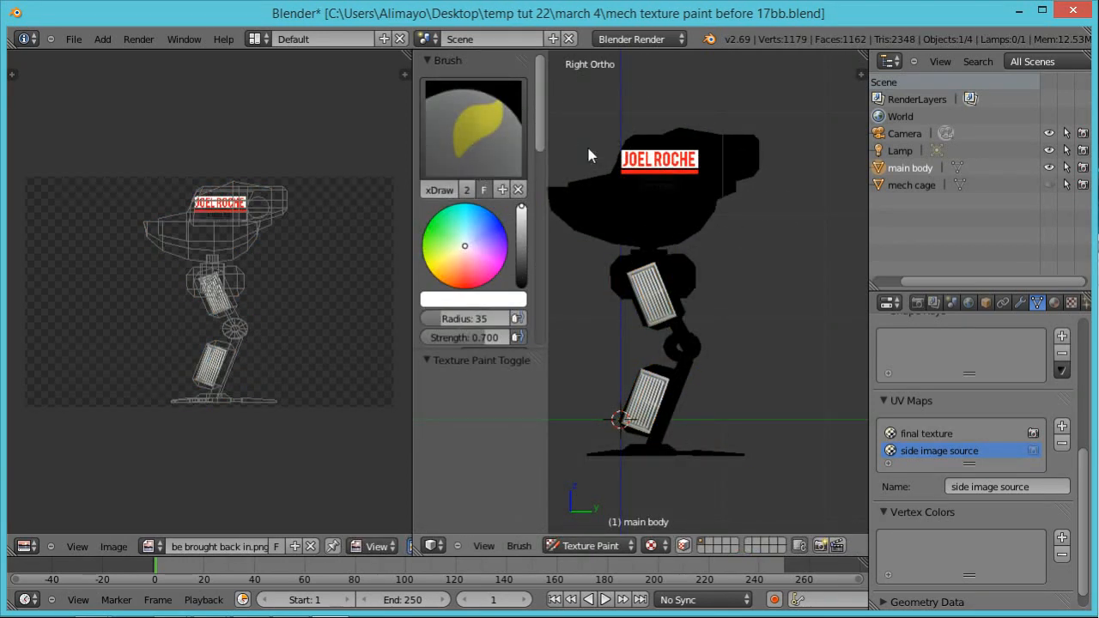
left_click(490, 130)
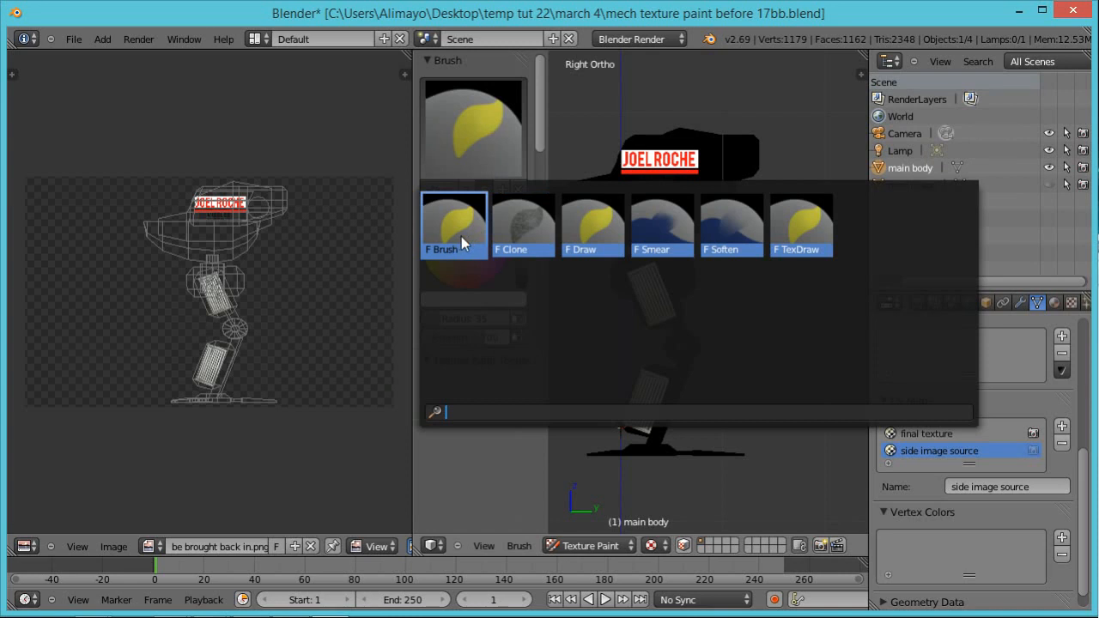
left_click(531, 228)
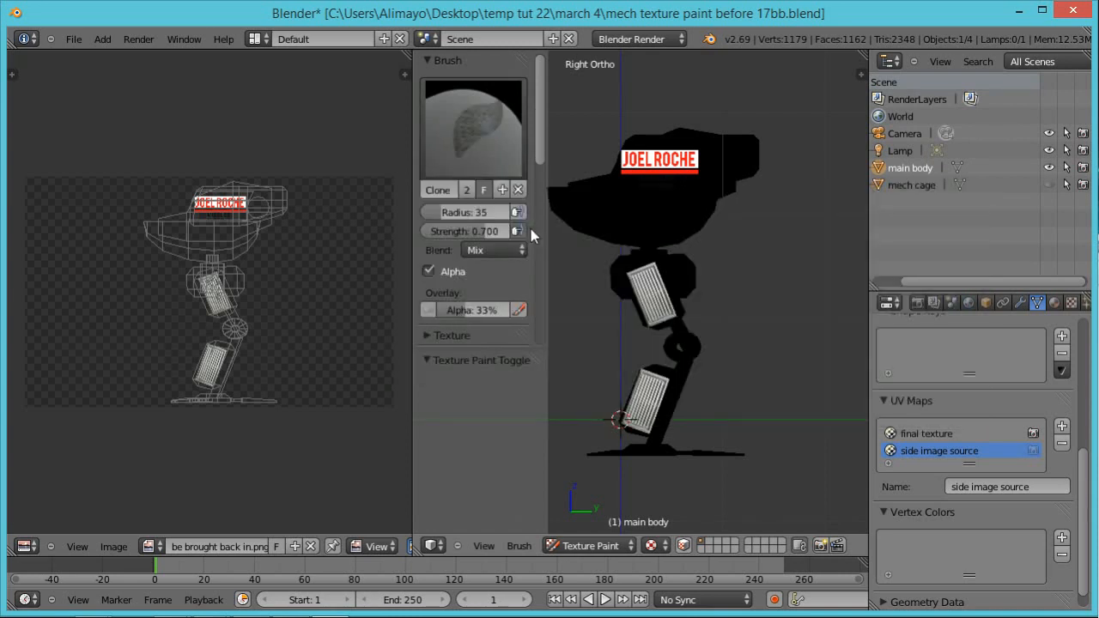
Step: Enable cloning from a UV map in the Project Paint settings, with side image source as the source map
mouse_move(540, 148)
left_mouse_down()
mouse_move(550, 233)
mouse_move(536, 321)
left_mouse_up()
scroll(539, 315, "up", 3)
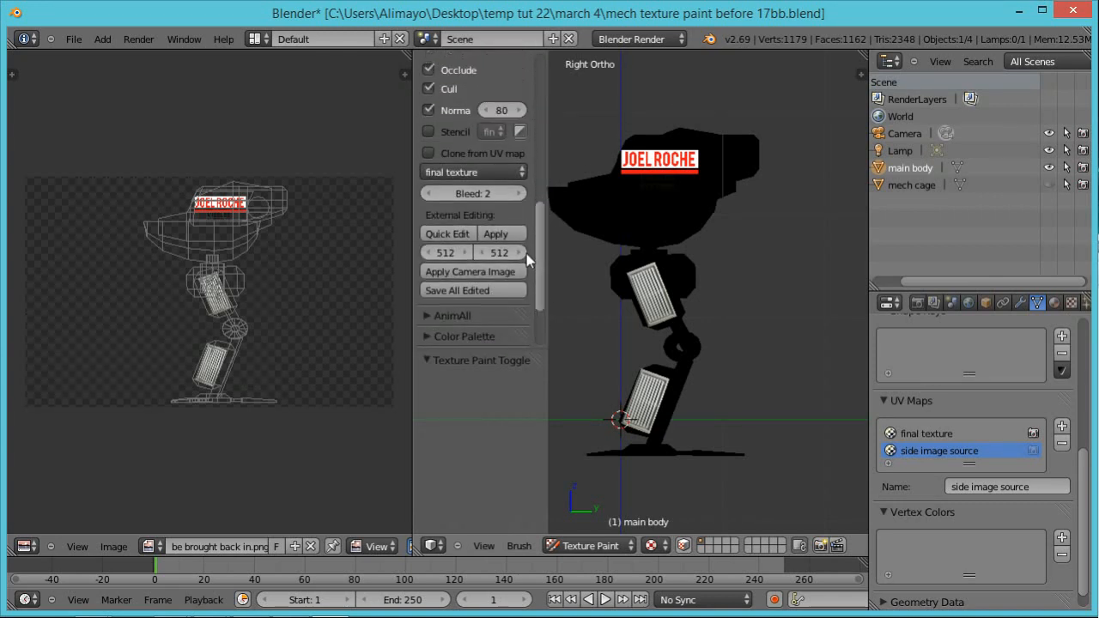
left_click(520, 174)
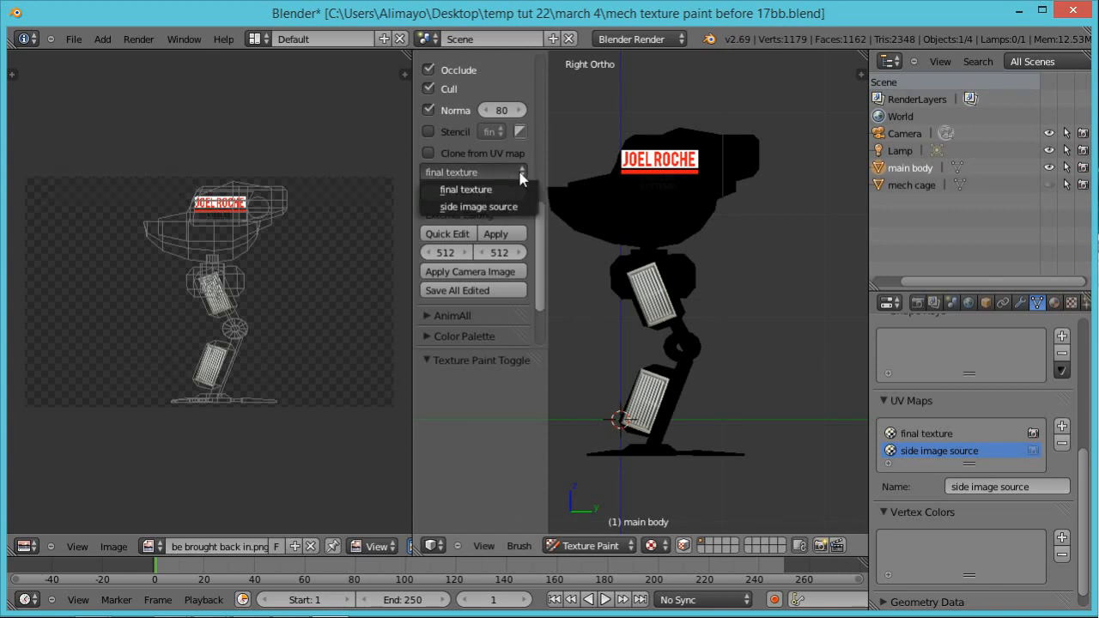
left_click(493, 207)
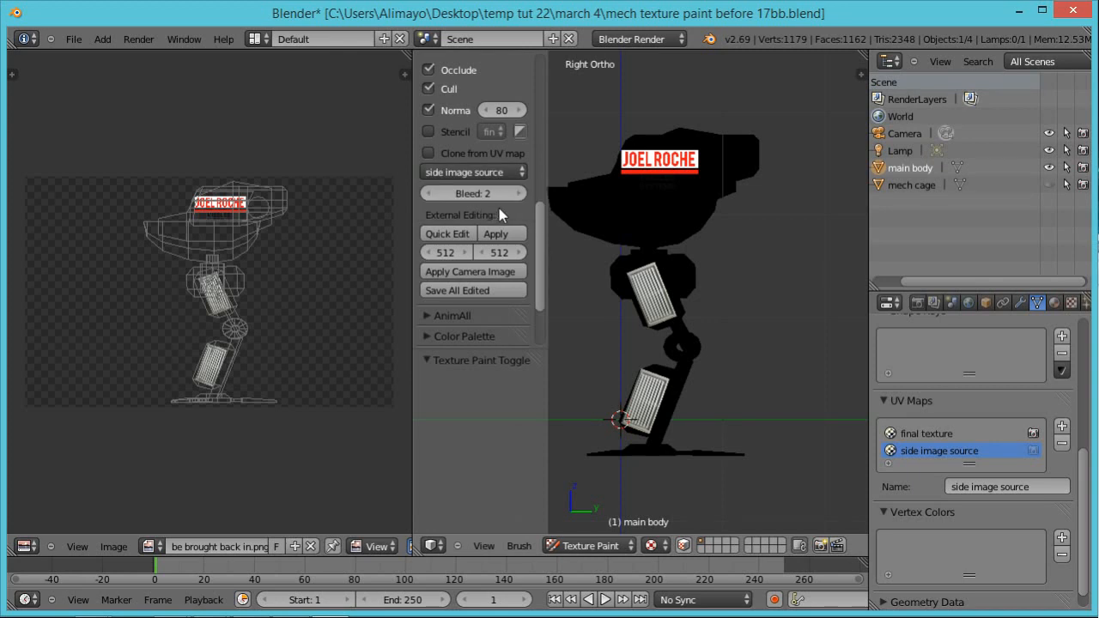
left_click(427, 153)
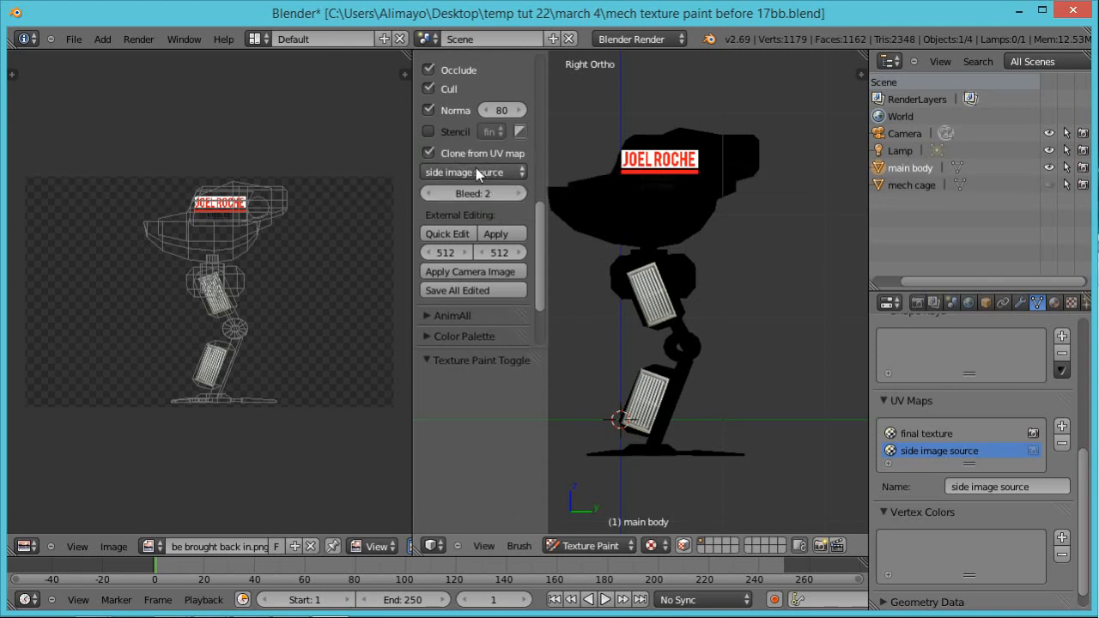
left_click_drag(543, 221, 543, 212)
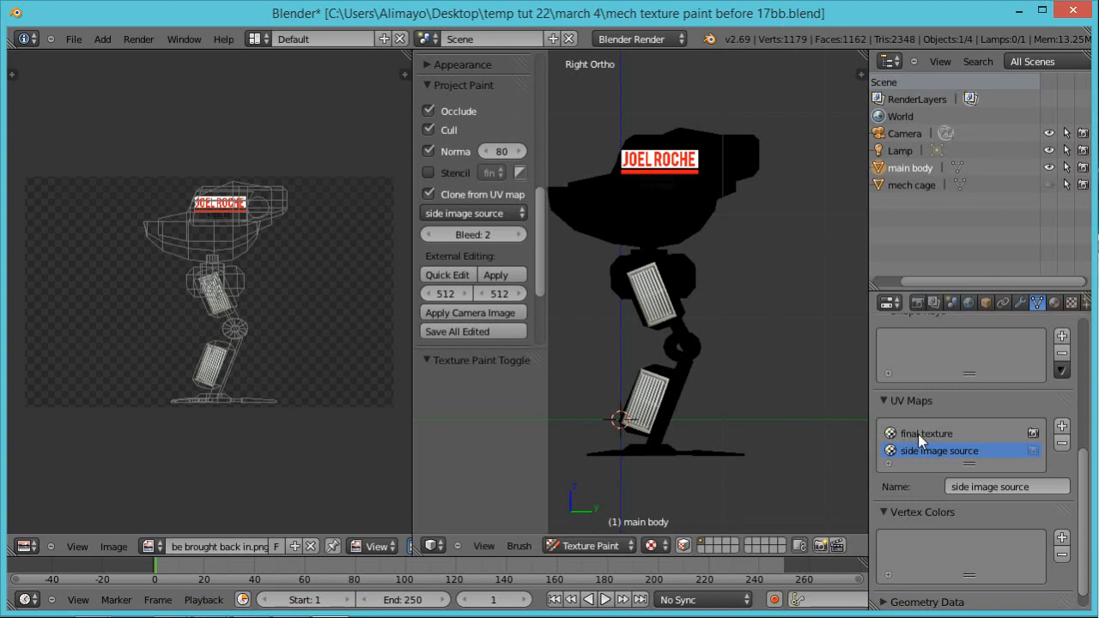
Step: Make final texture the active UV map and clone-paint the name decal and both leg vents onto the mech's right side
left_click(918, 433)
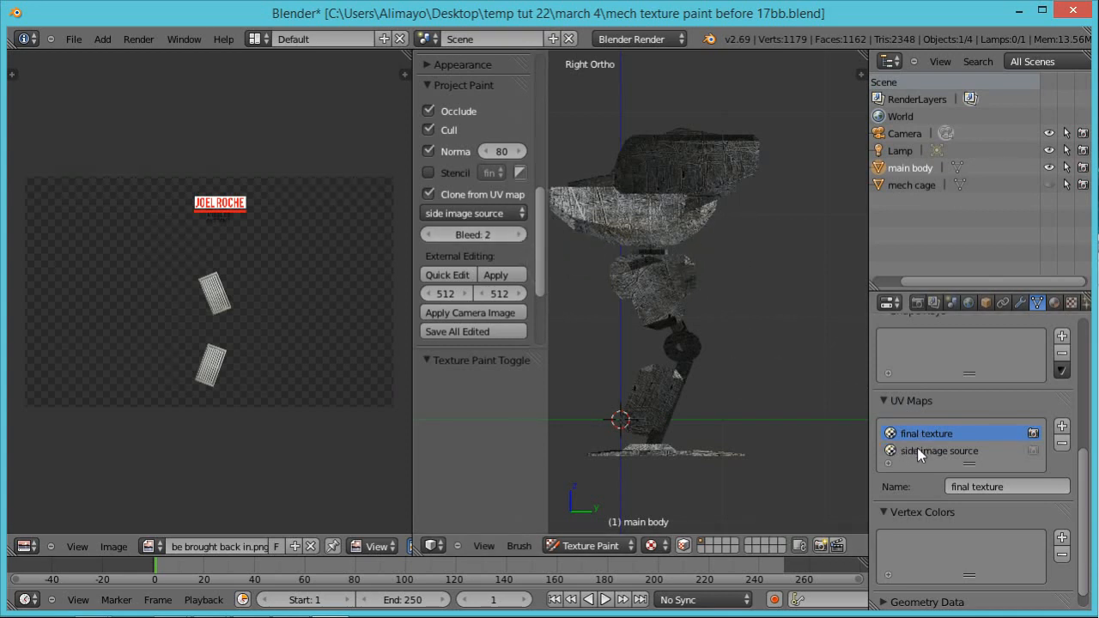
mouse_move(695, 165)
left_mouse_down()
mouse_move(648, 171)
mouse_move(690, 174)
mouse_move(626, 171)
mouse_move(729, 167)
mouse_move(636, 168)
mouse_move(658, 170)
mouse_move(627, 182)
mouse_move(682, 296)
mouse_move(640, 296)
mouse_move(650, 295)
mouse_move(663, 395)
mouse_move(650, 414)
mouse_move(632, 409)
mouse_move(650, 391)
mouse_move(671, 316)
left_mouse_up()
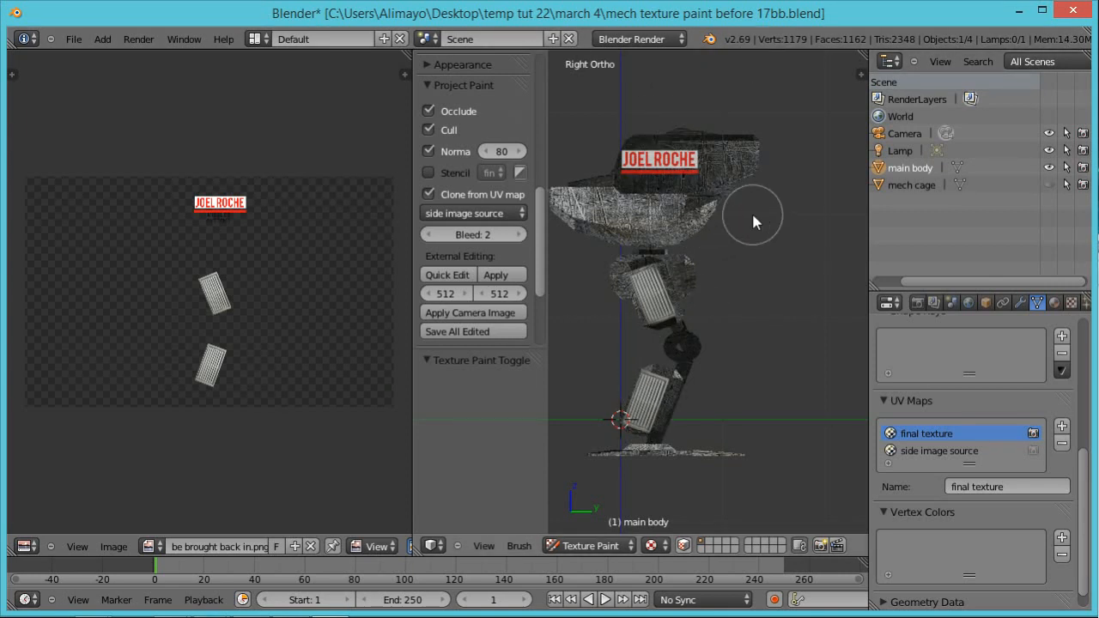
scroll(750, 212, "up", 1)
scroll(750, 211, "down", 1)
scroll(750, 212, "down", 1)
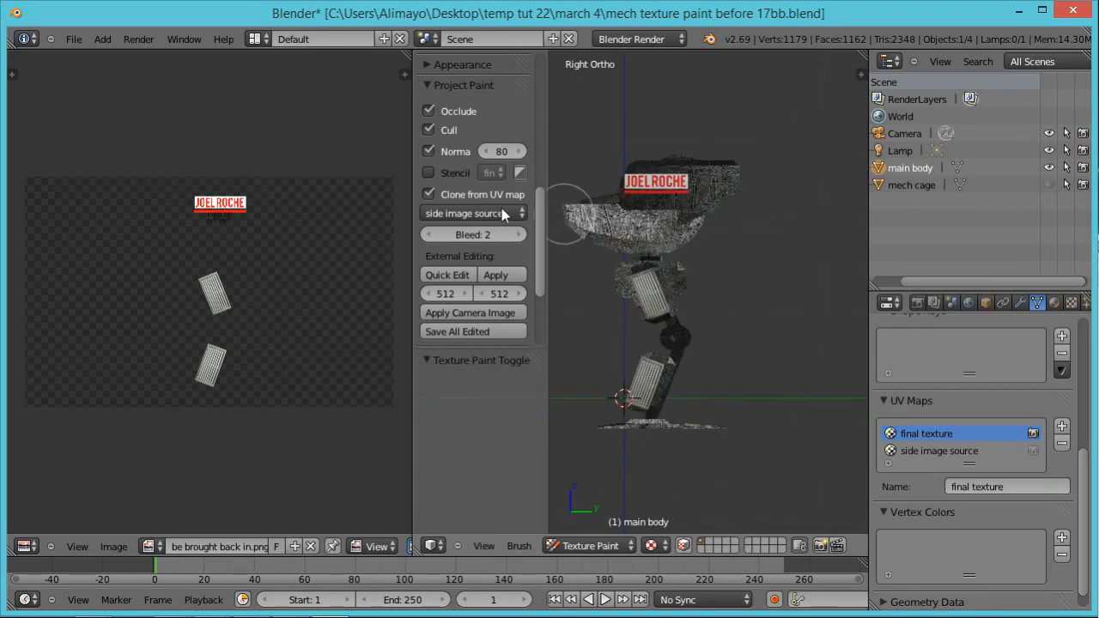
scroll(533, 208, "up", 7)
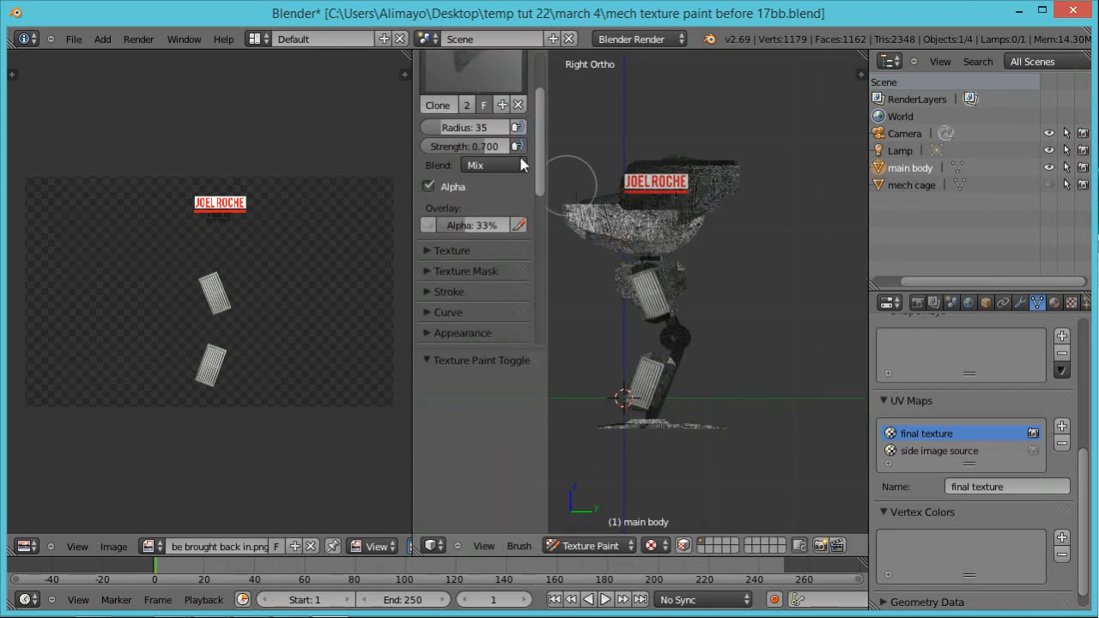
scroll(539, 154, "up", 3)
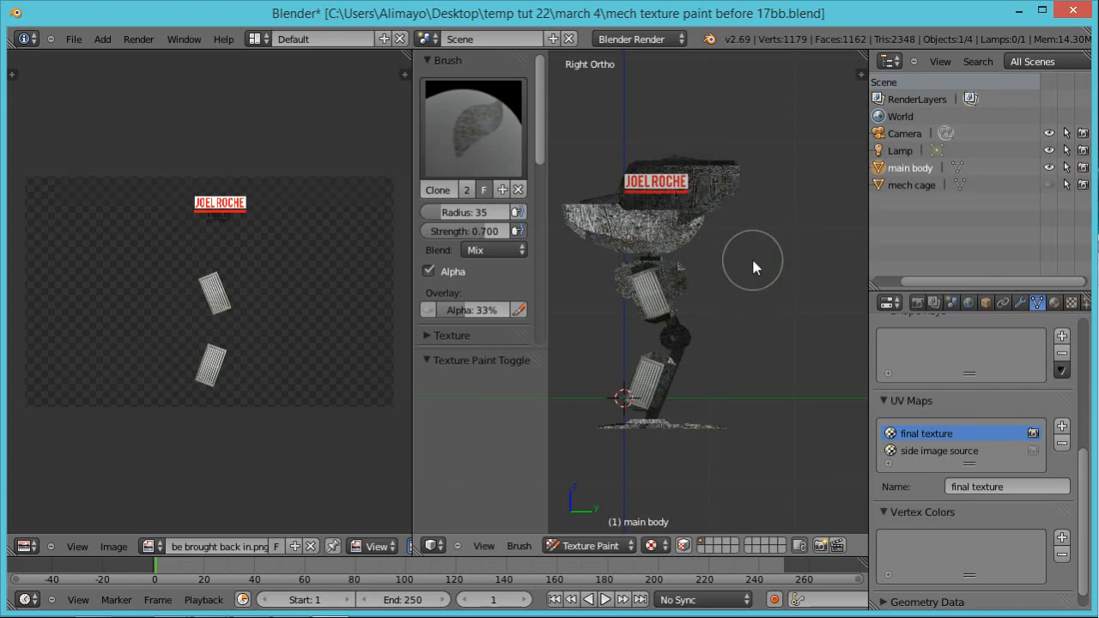
key("f")
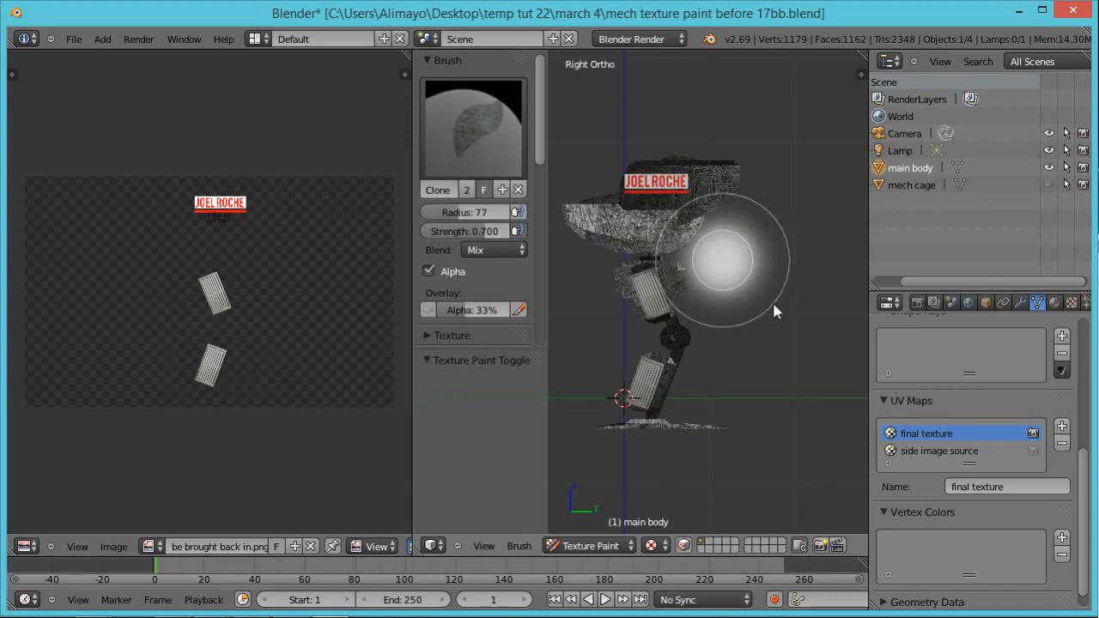
key("Escape")
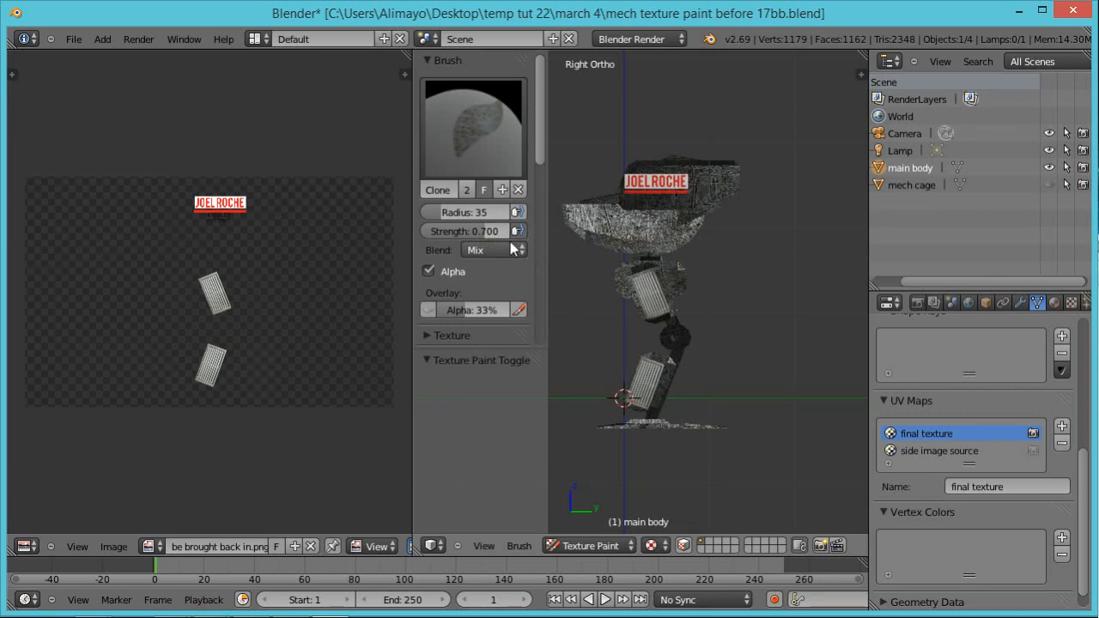
Step: Clone-paint the vents onto the upper and lower leg on the mech's opposite side and check the decals all around
scroll(673, 253, "up", 3)
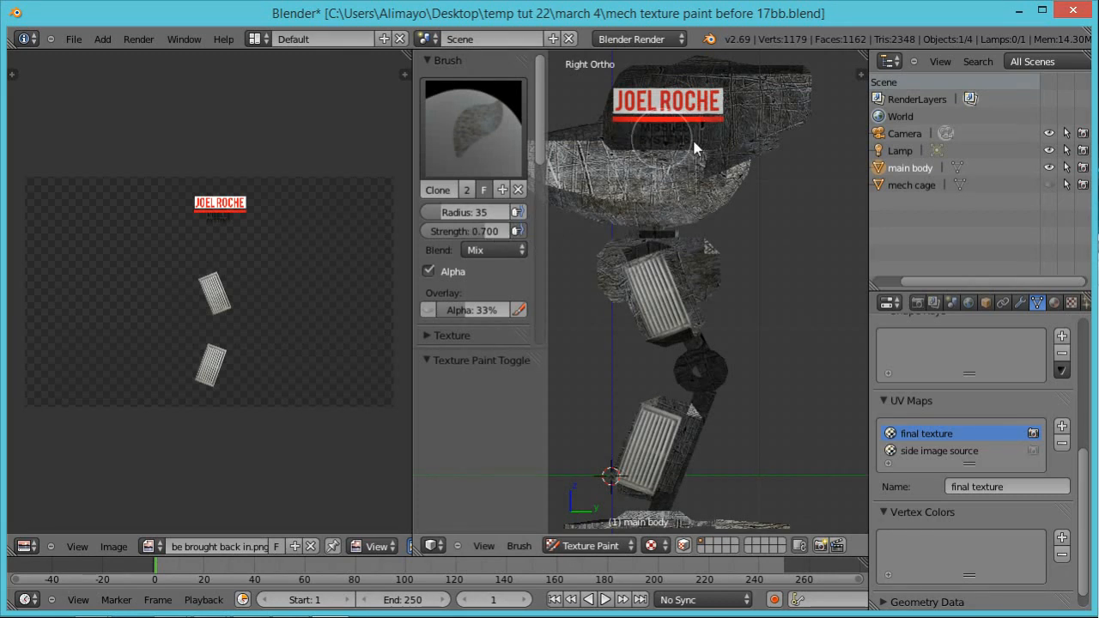
scroll(704, 209, "down", 4)
mouse_move(675, 258)
middle_mouse_down()
mouse_move(787, 266)
mouse_move(872, 247)
mouse_move(822, 288)
mouse_move(723, 215)
middle_mouse_up()
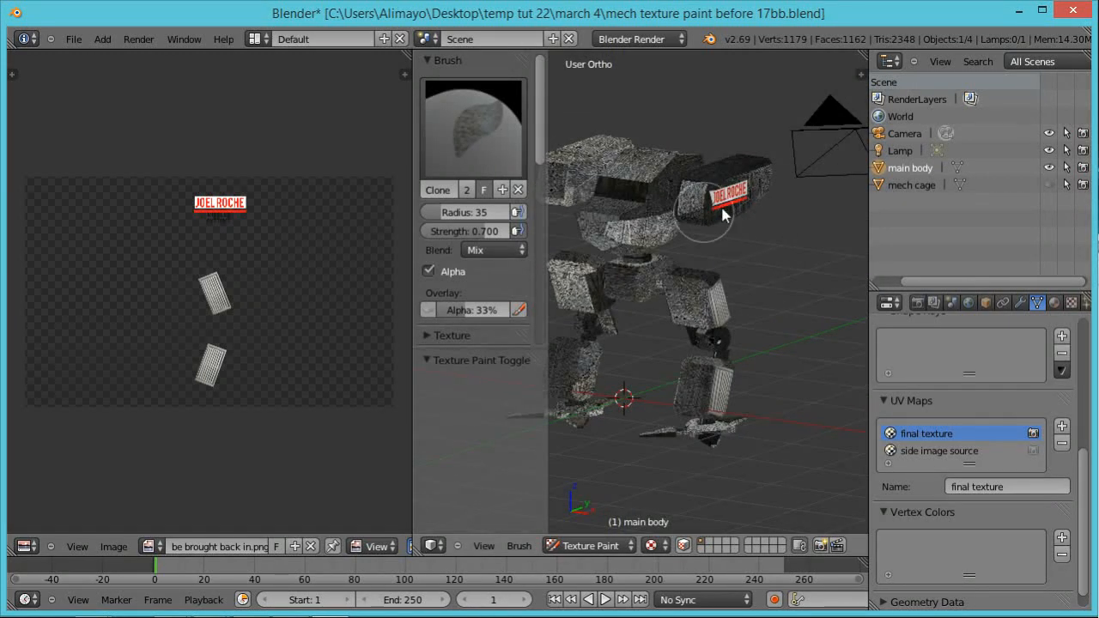
scroll(736, 234, "up", 3)
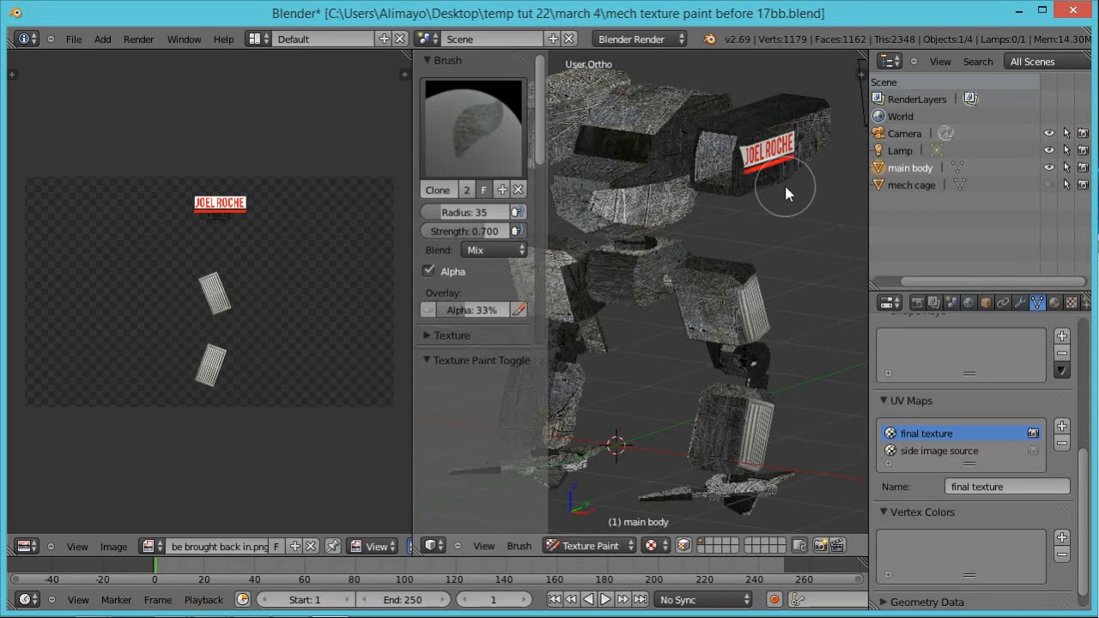
mouse_move(626, 246)
middle_mouse_down()
mouse_move(704, 238)
mouse_move(878, 260)
mouse_move(712, 227)
middle_mouse_up()
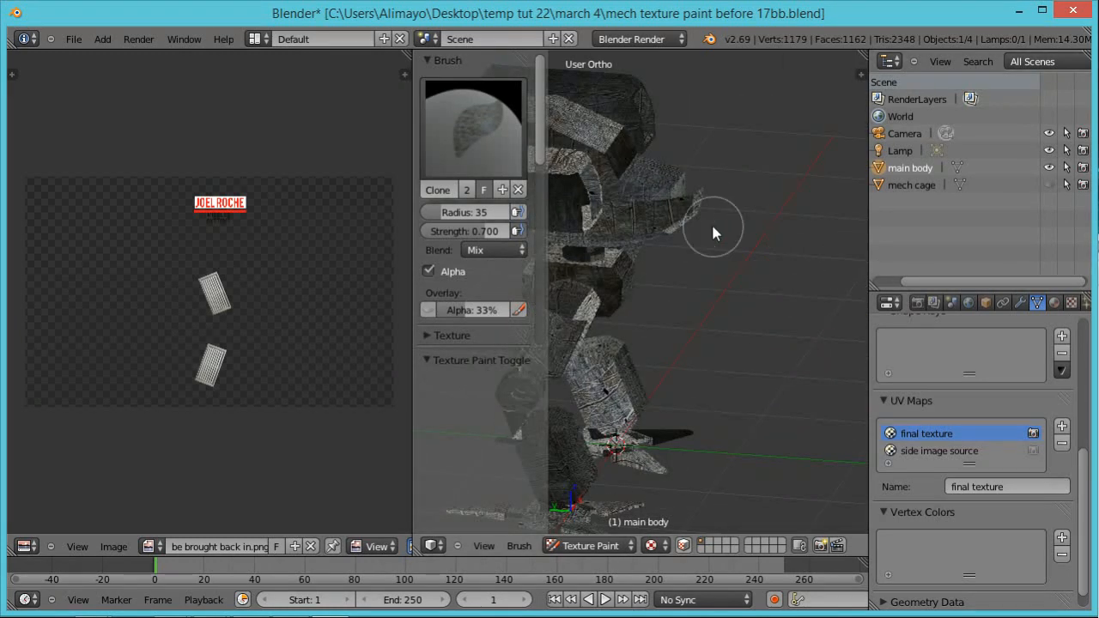
scroll(712, 230, "down", 3)
mouse_move(692, 288)
middle_mouse_down()
mouse_move(791, 296)
mouse_move(830, 271)
mouse_move(792, 224)
middle_mouse_up()
scroll(812, 288, "up", 1)
mouse_move(761, 215)
left_mouse_down()
mouse_move(750, 217)
mouse_move(757, 206)
mouse_move(732, 226)
left_mouse_up()
mouse_move(755, 327)
left_mouse_down()
mouse_move(746, 328)
mouse_move(812, 334)
left_mouse_up()
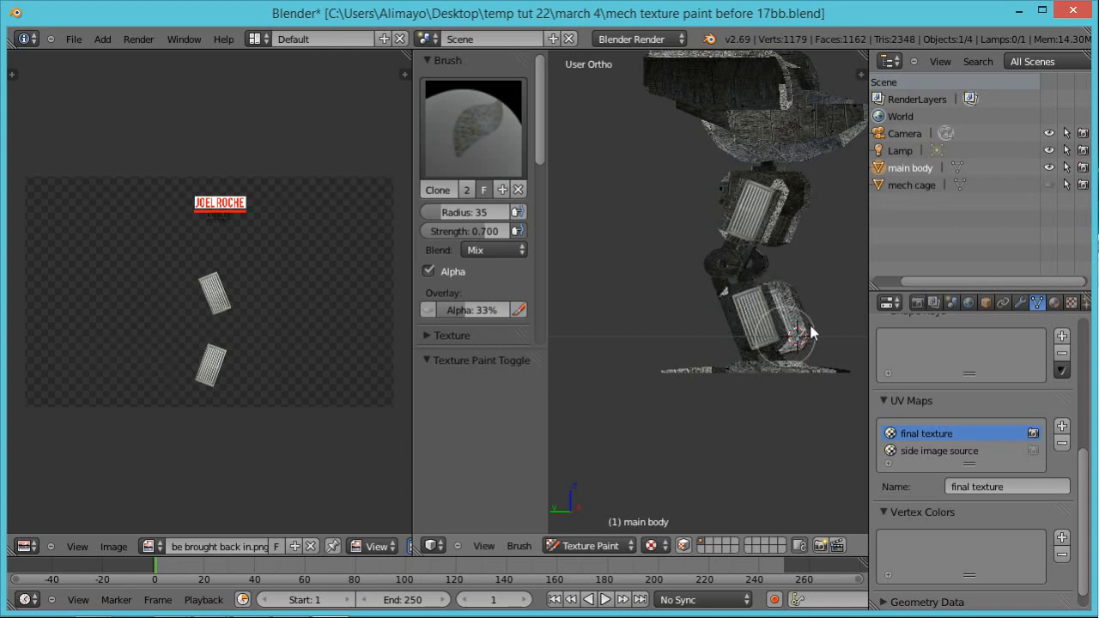
middle_click_drag(808, 295, 655, 296)
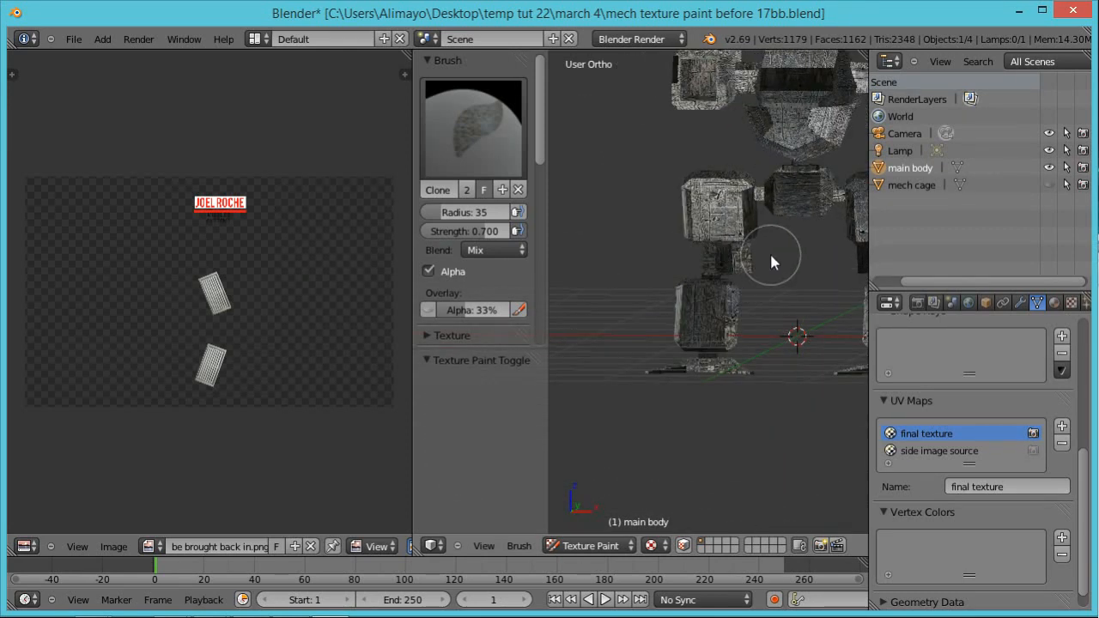
middle_click_drag(763, 266, 682, 320, "shift")
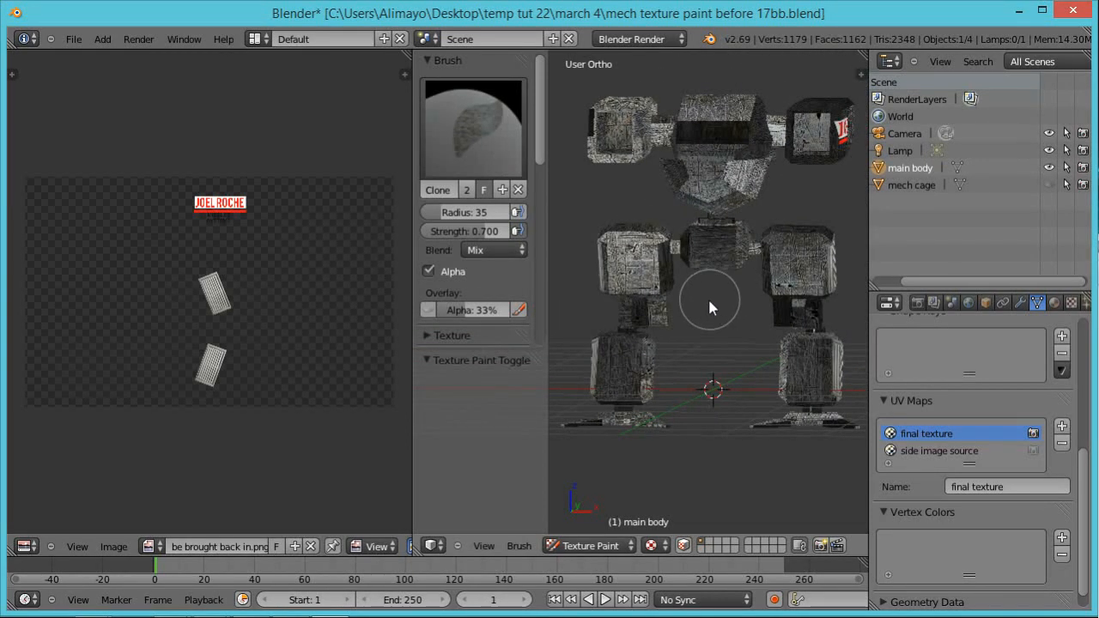
middle_click_drag(754, 311, 817, 315)
middle_click_drag(786, 275, 647, 375)
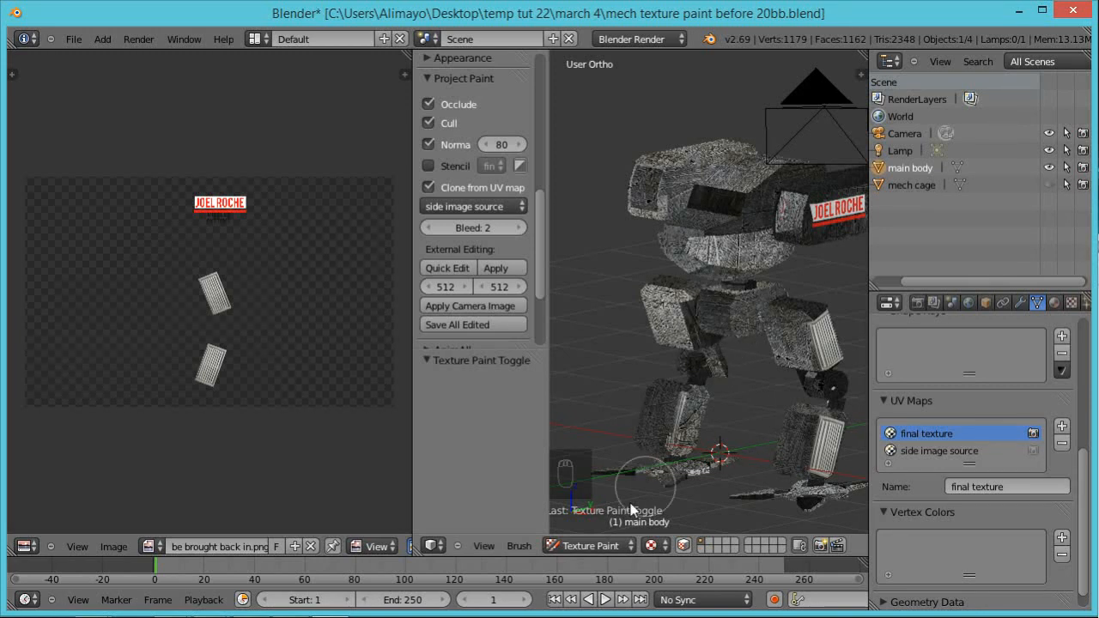
Step: Return the main body to Edit Mode and add a new UV map named front image source
left_click(630, 545)
left_click(589, 510)
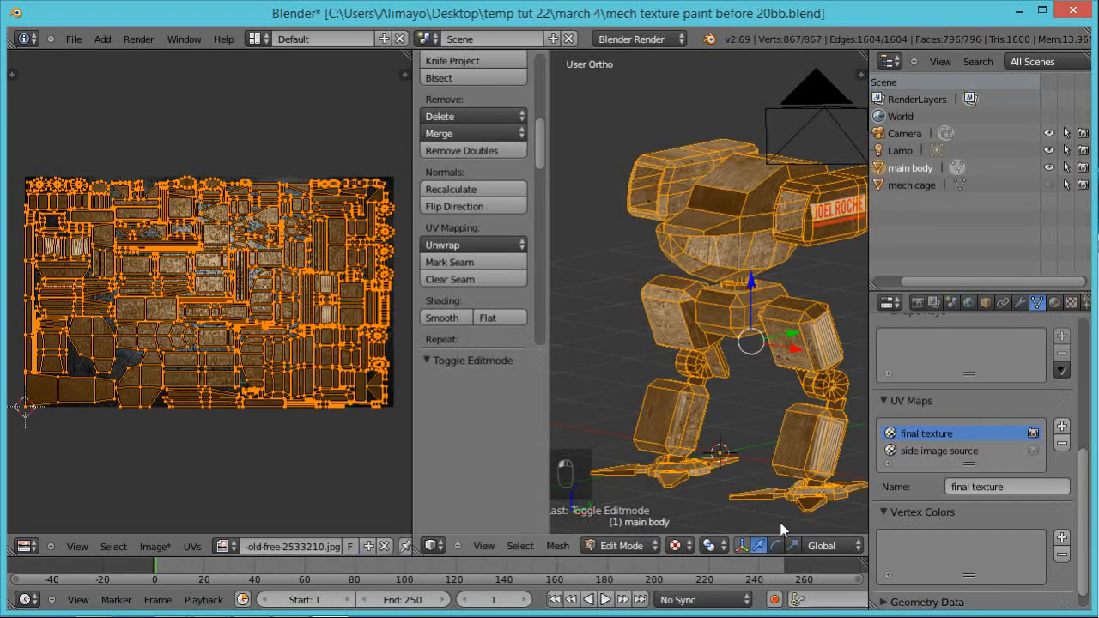
left_click(927, 451)
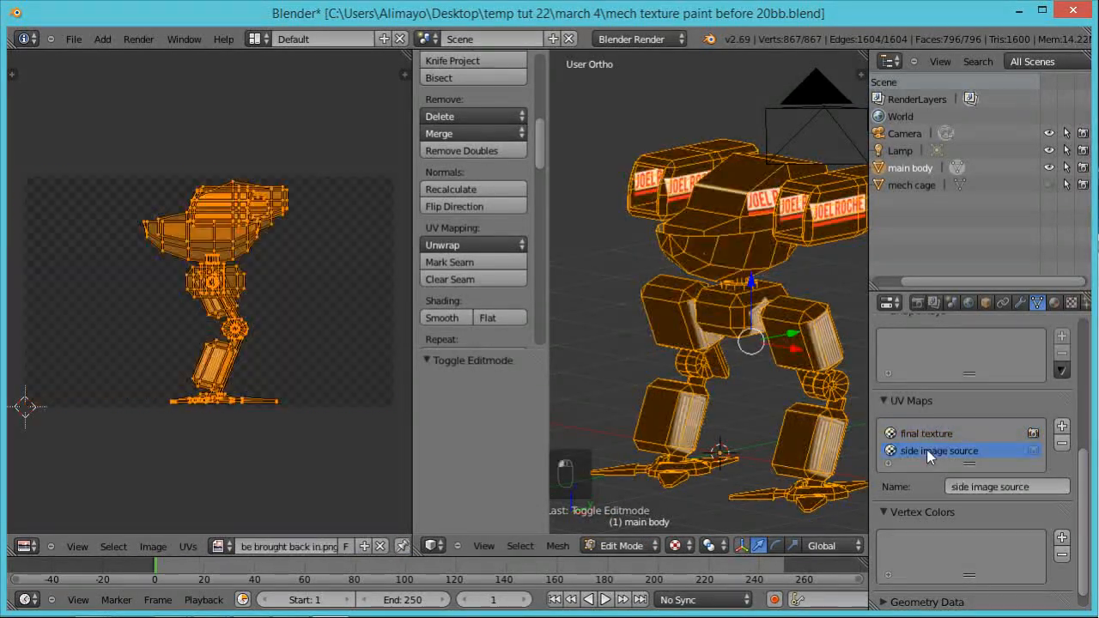
left_click(1064, 430)
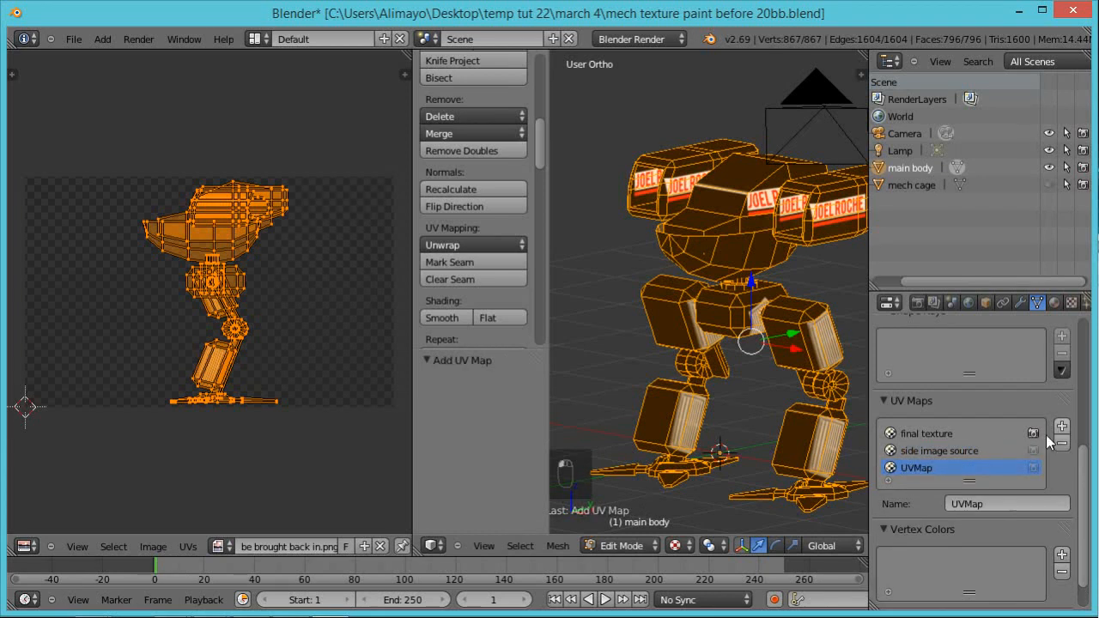
left_click(981, 505)
type("front image source")
key("Return")
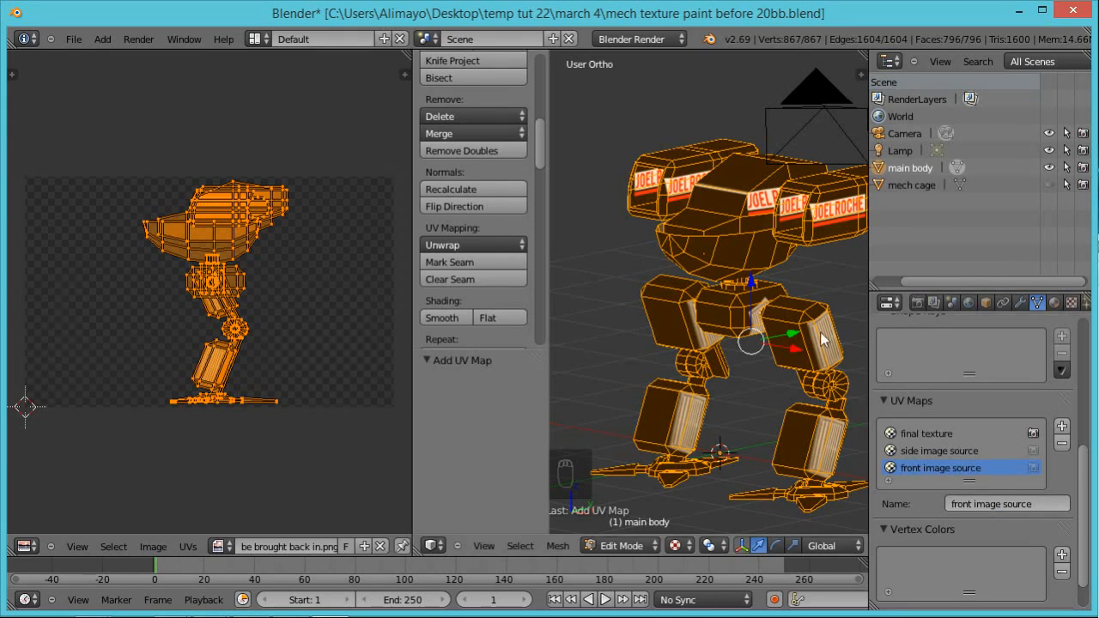
Step: Fit the whole mech in the front view and project its UVs from that view into front image source
key("KP_1")
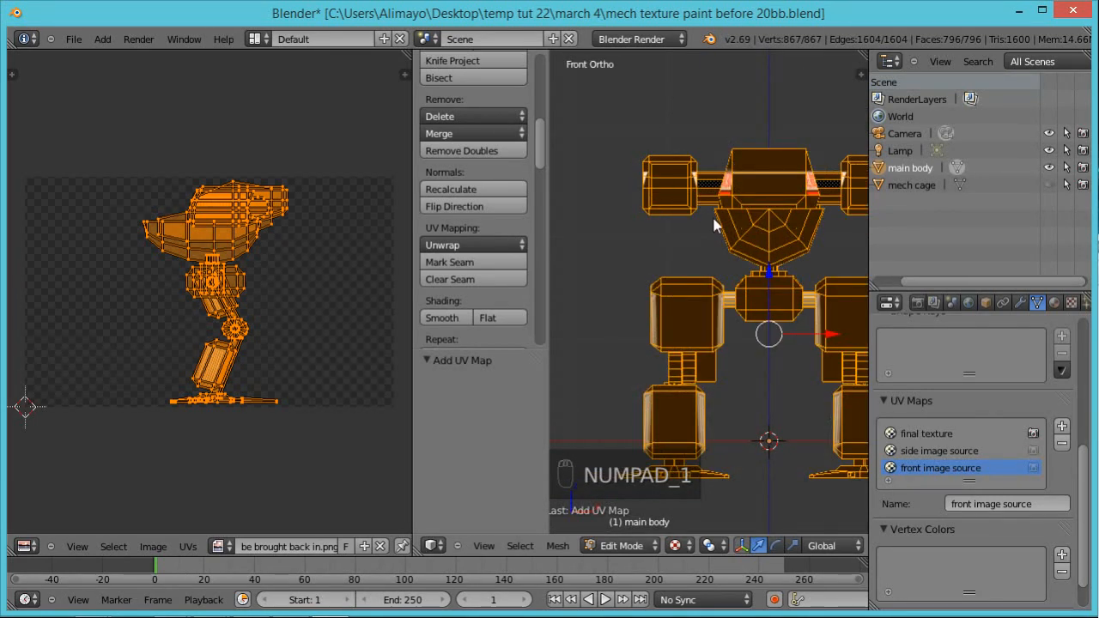
middle_click_drag(716, 220, 654, 207, "shift")
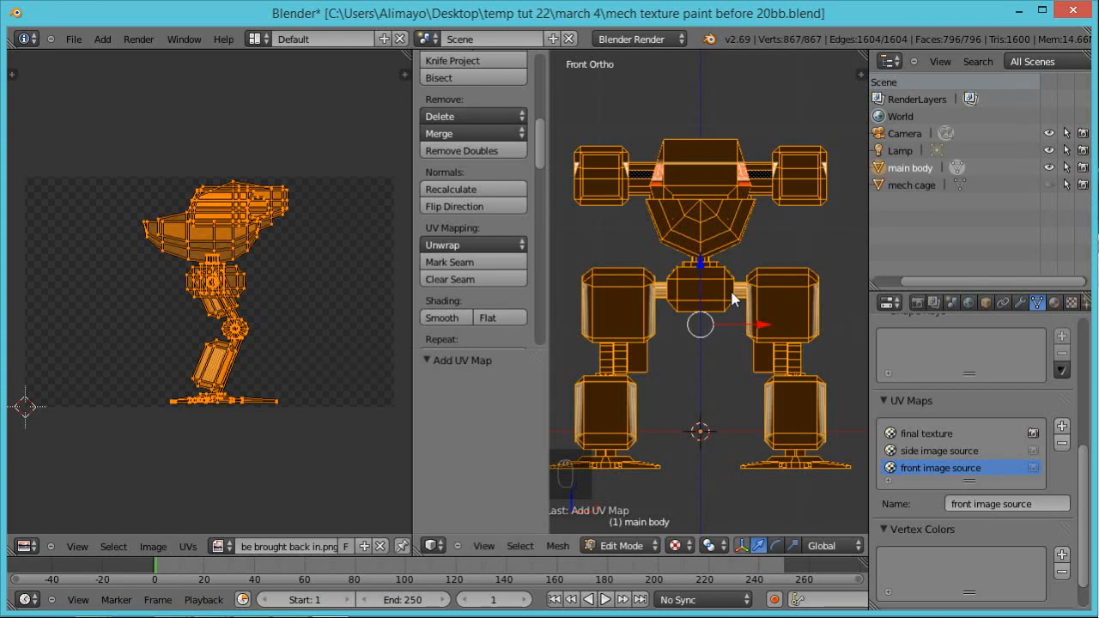
key("u")
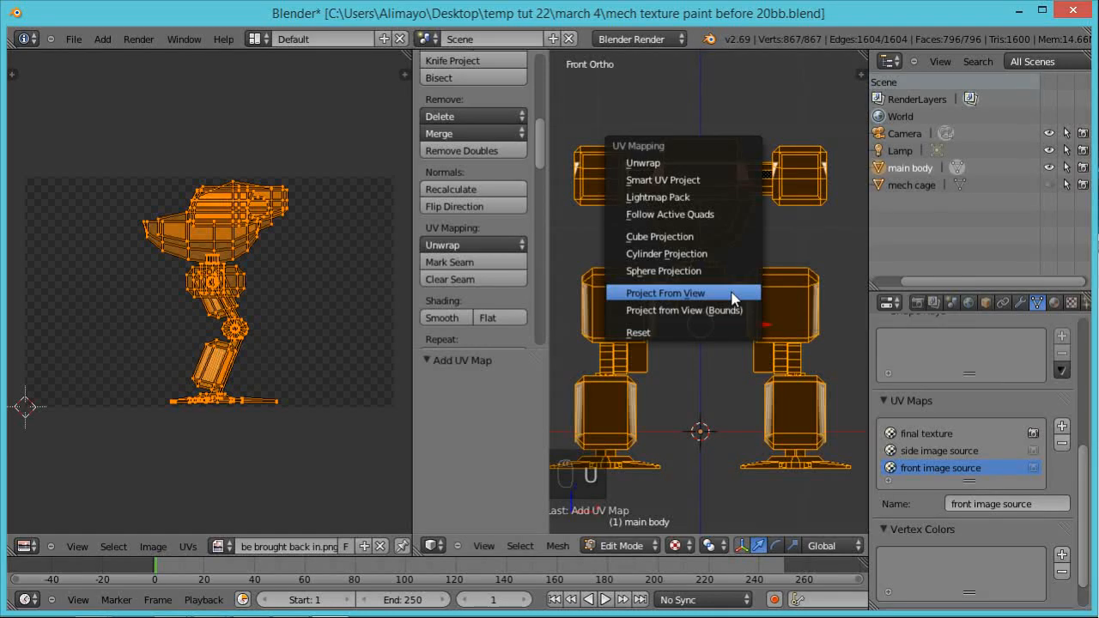
left_click(732, 295)
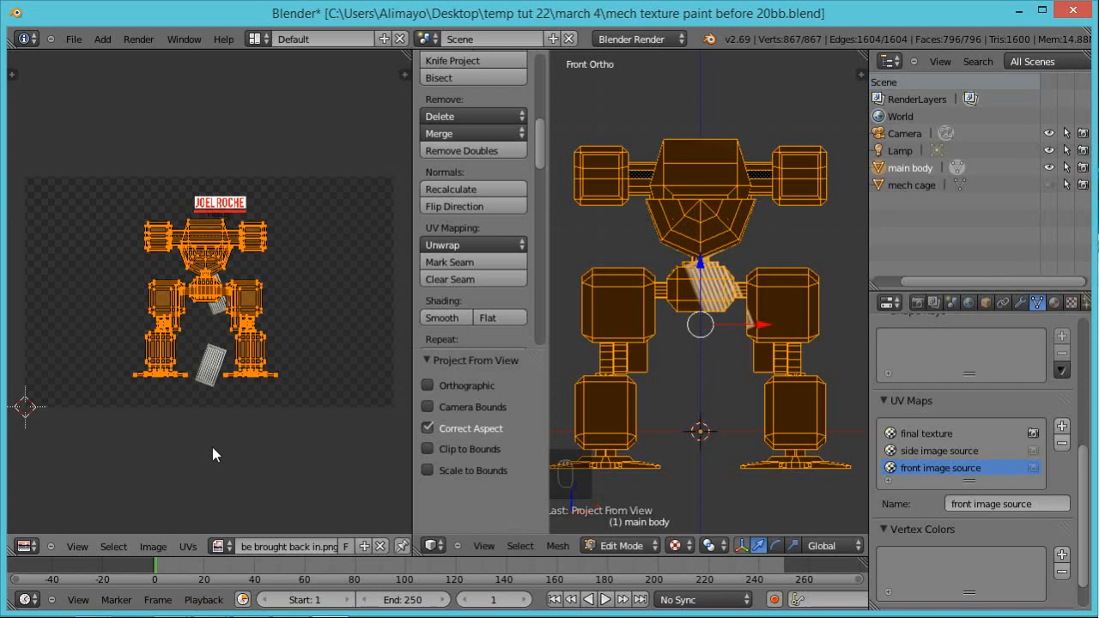
Step: Export the UV layout as front uv.png into the textures uv for mech folder
left_click(189, 547)
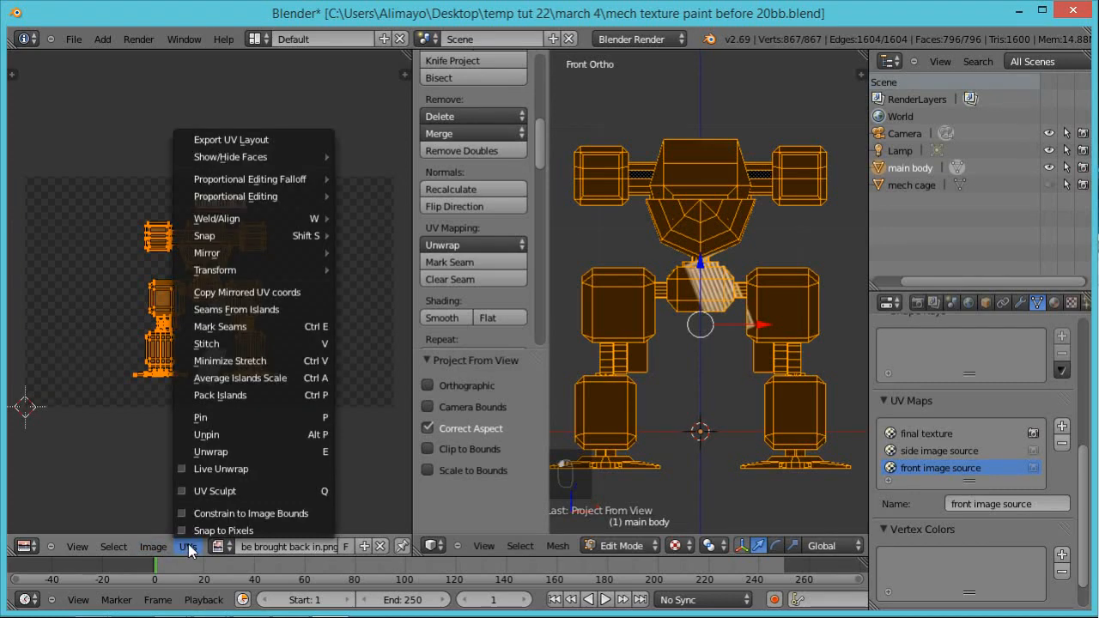
left_click(222, 141)
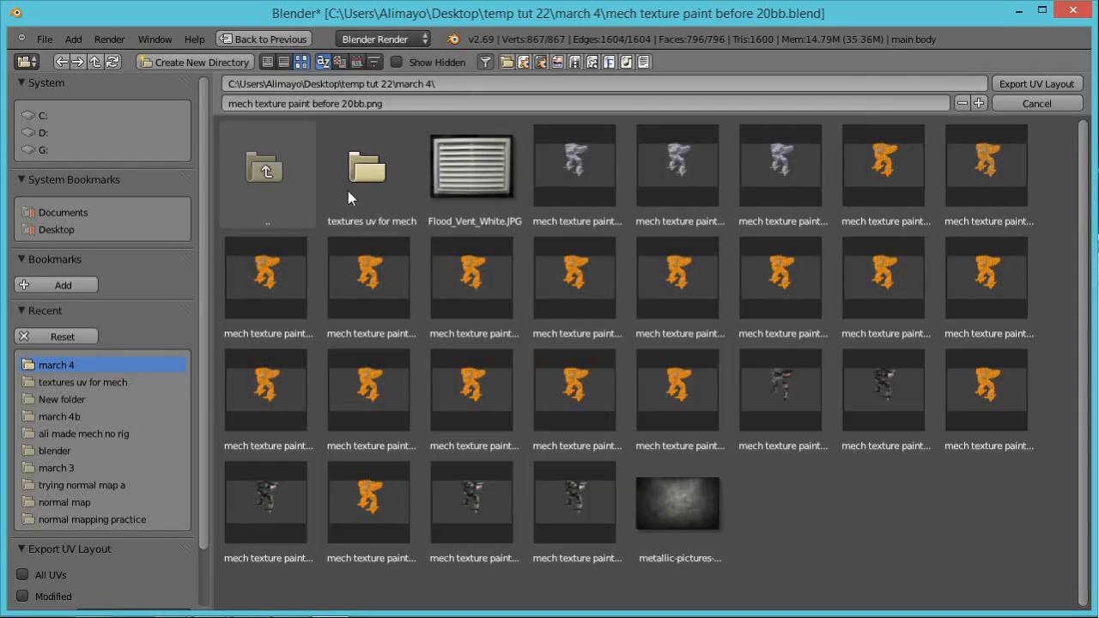
left_click(358, 181)
left_click(357, 103)
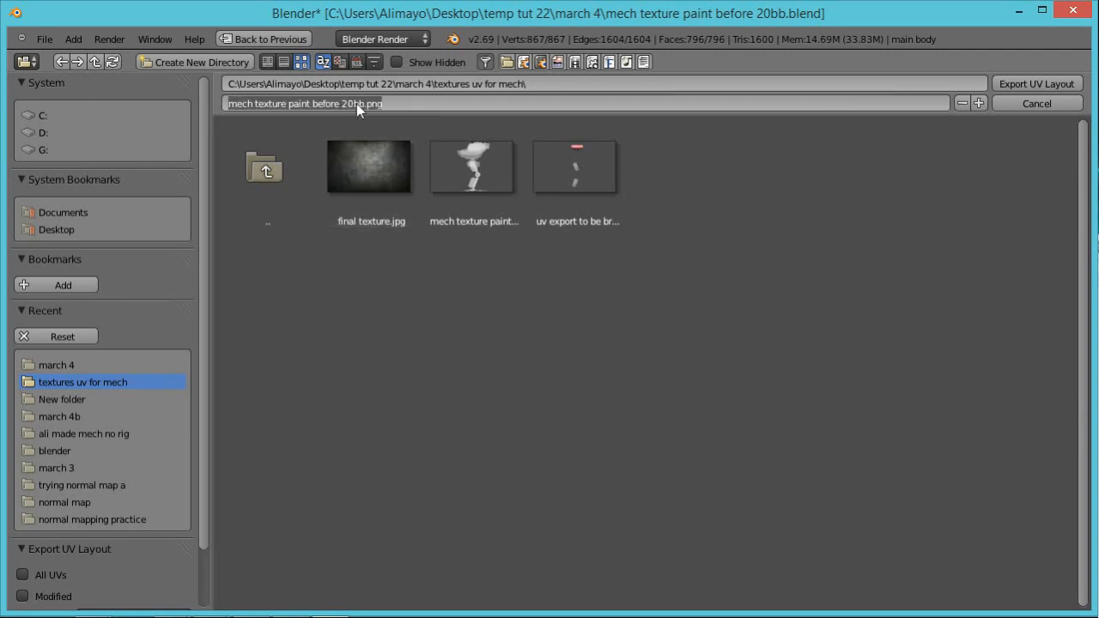
left_click_drag(364, 104, 179, 105)
type("front uv")
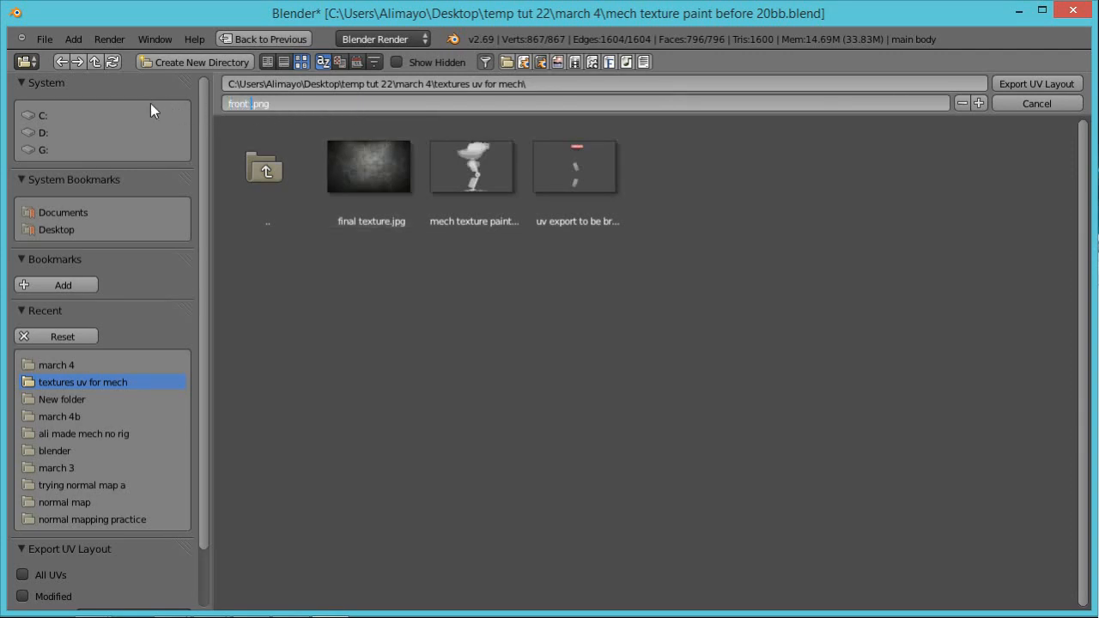
key("Return")
left_click(1027, 83)
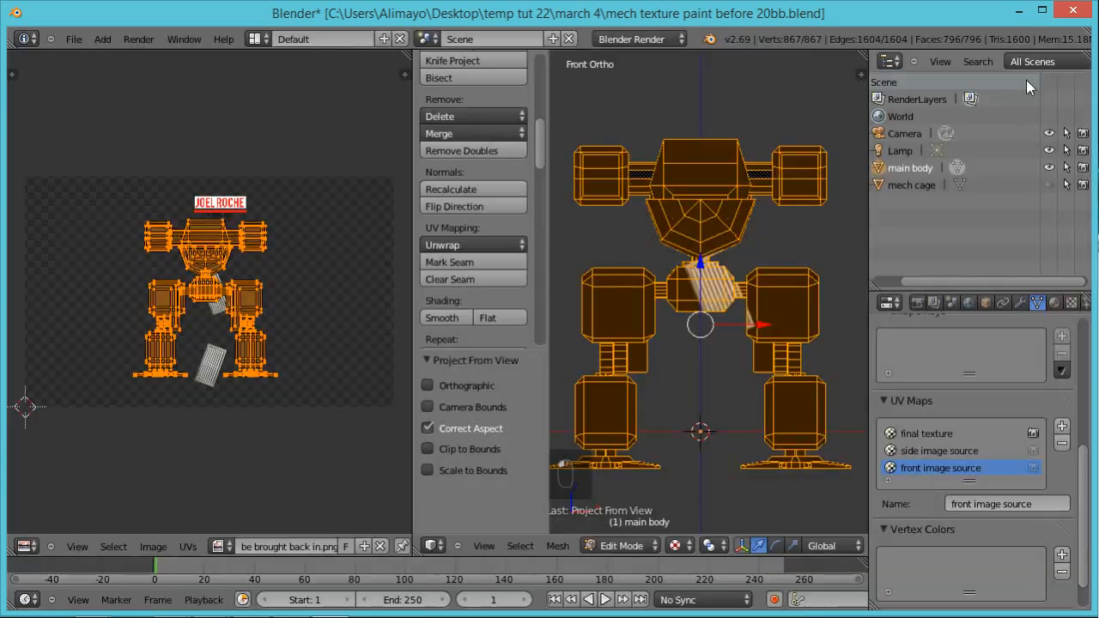
Step: Switch to the textures uv for mech folder and open front uv in GIMP, with its window maximized
left_click_drag(1098, 142, 560, 133)
left_click(558, 326)
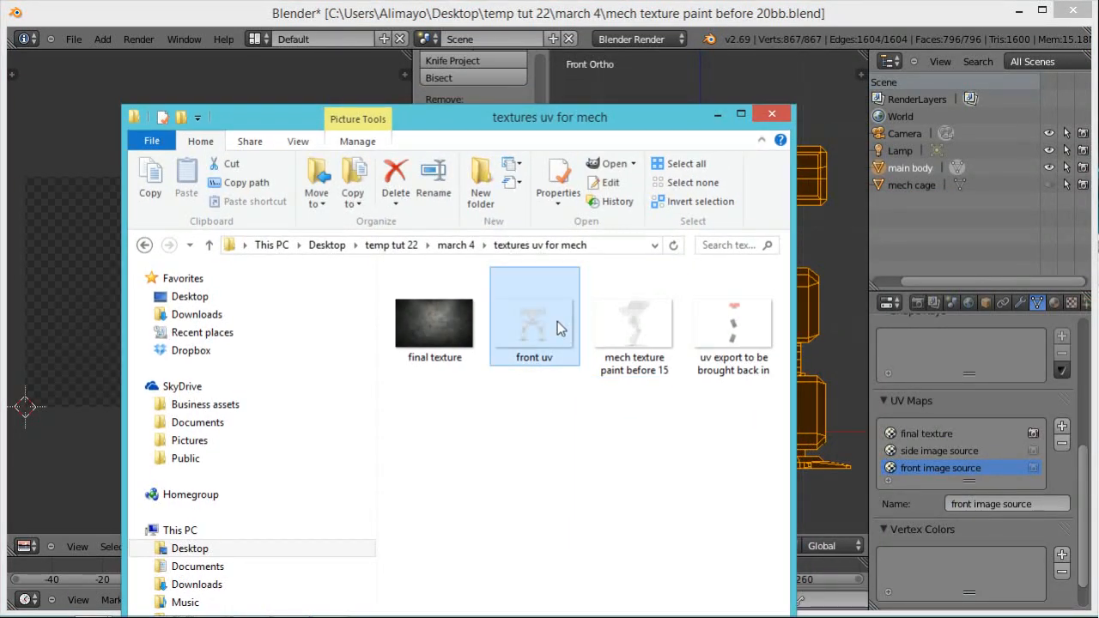
right_click(545, 320)
mouse_move(455, 422)
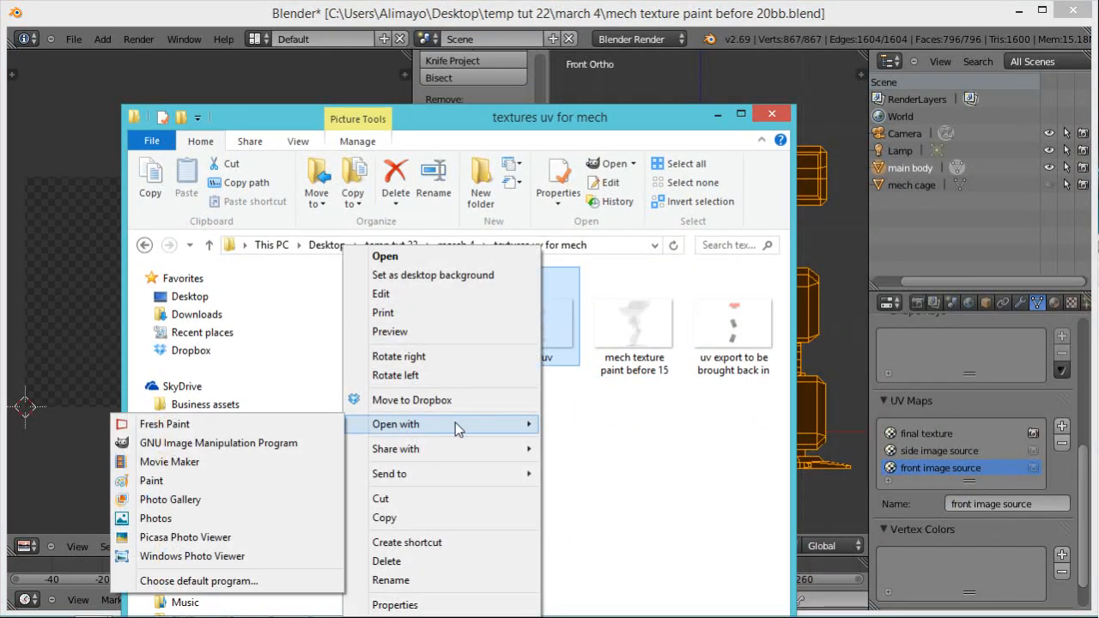
left_click(266, 445)
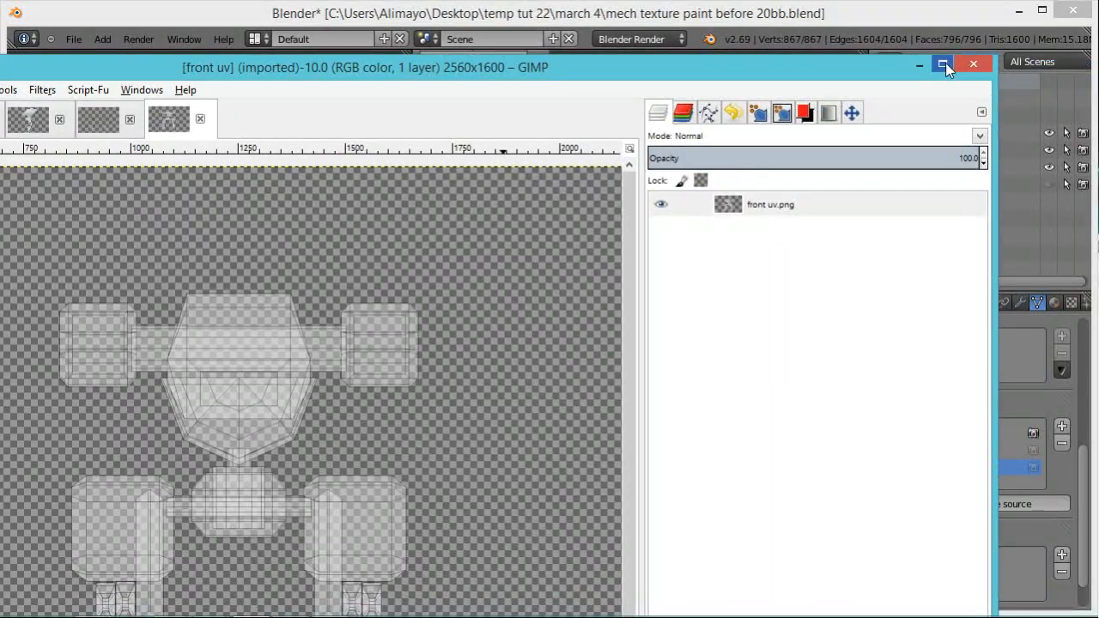
left_click(944, 66)
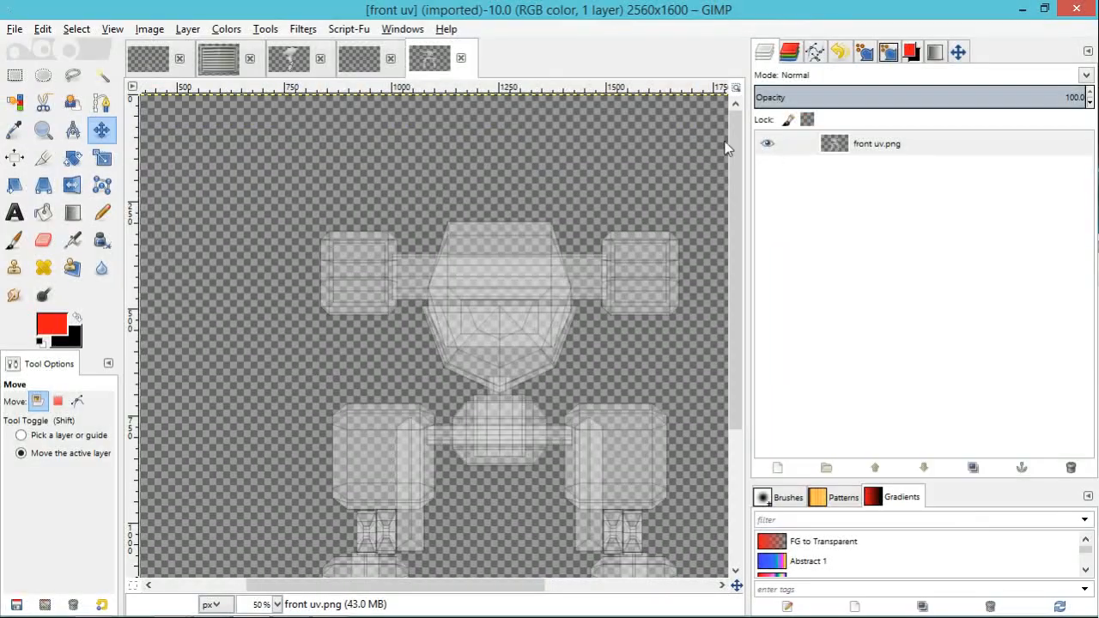
Step: In the earlier five-layer front uv image, create a new layer from the visible decals and copy it
left_click(230, 58)
left_click(347, 59)
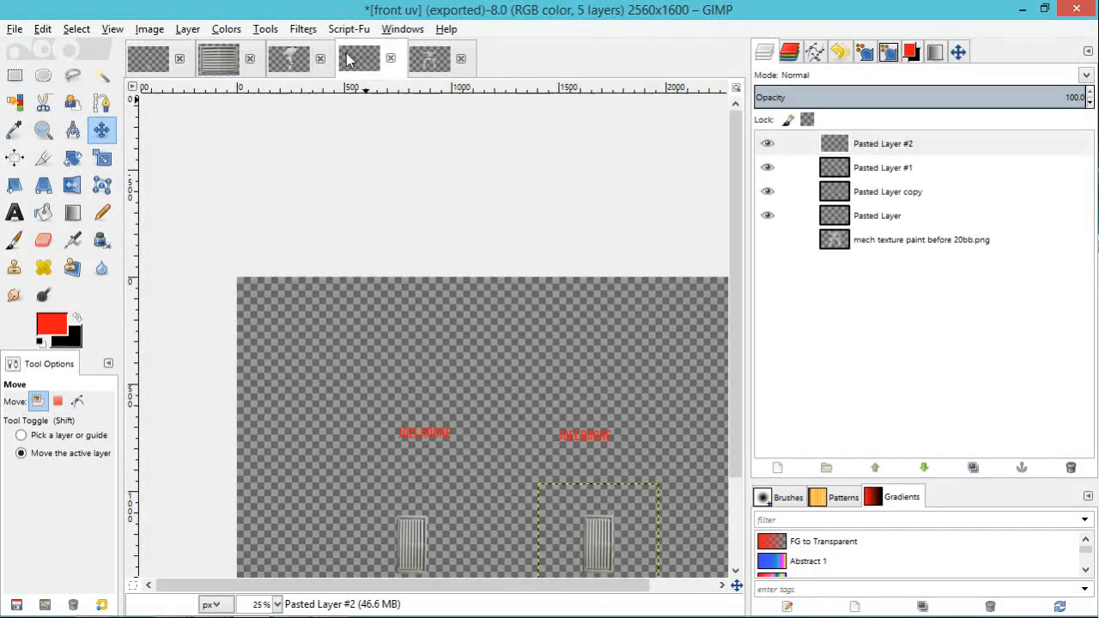
left_click_drag(731, 196, 728, 271)
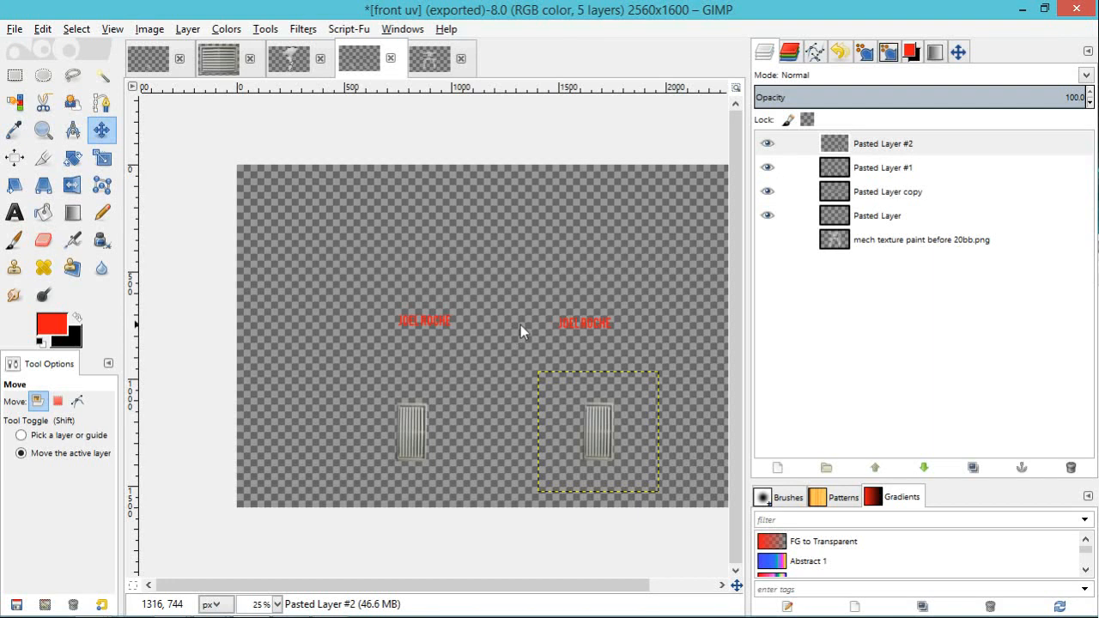
left_click(831, 145)
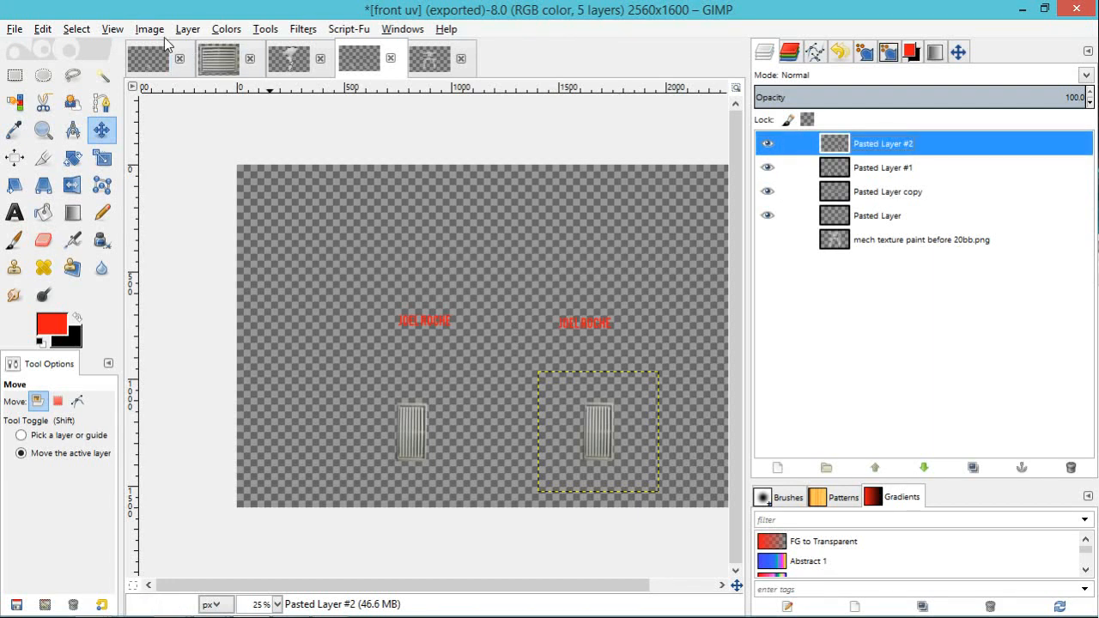
left_click(185, 30)
left_click(211, 67)
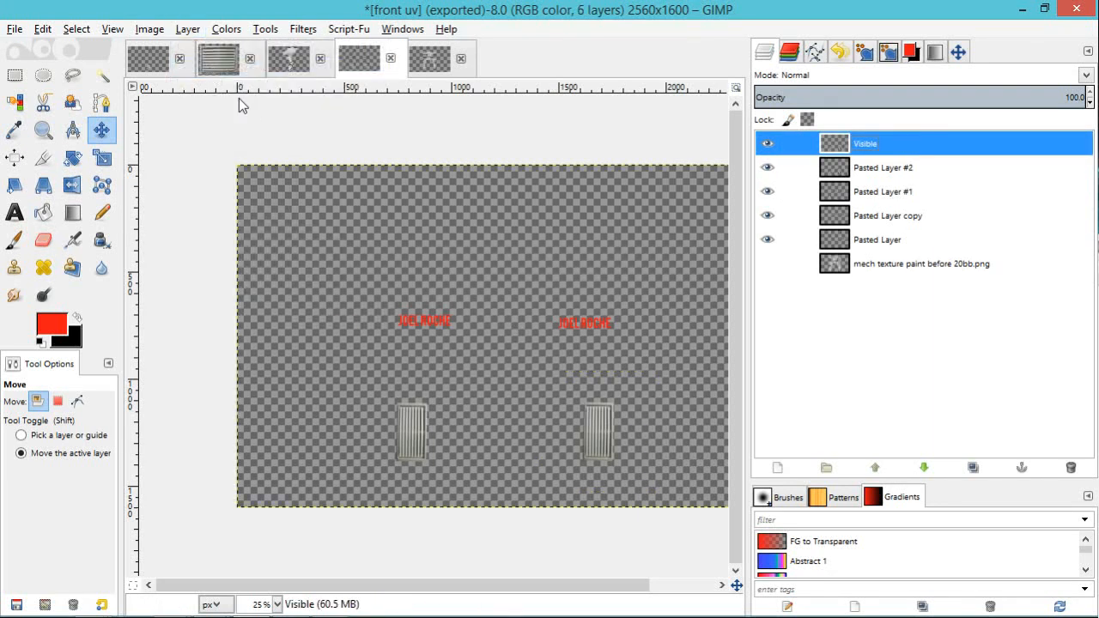
left_click(41, 30)
left_click(75, 146)
Step: Paste the copied decals into the newly imported front uv image as a new layer
left_click(430, 60)
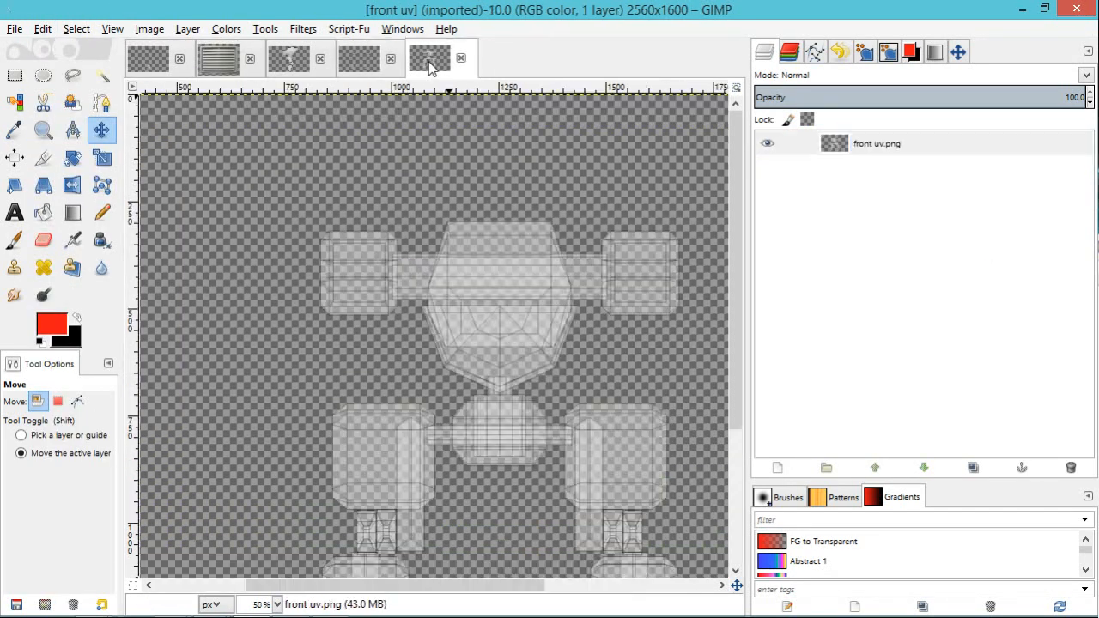
scroll(554, 215, "down", 1, "ctrl")
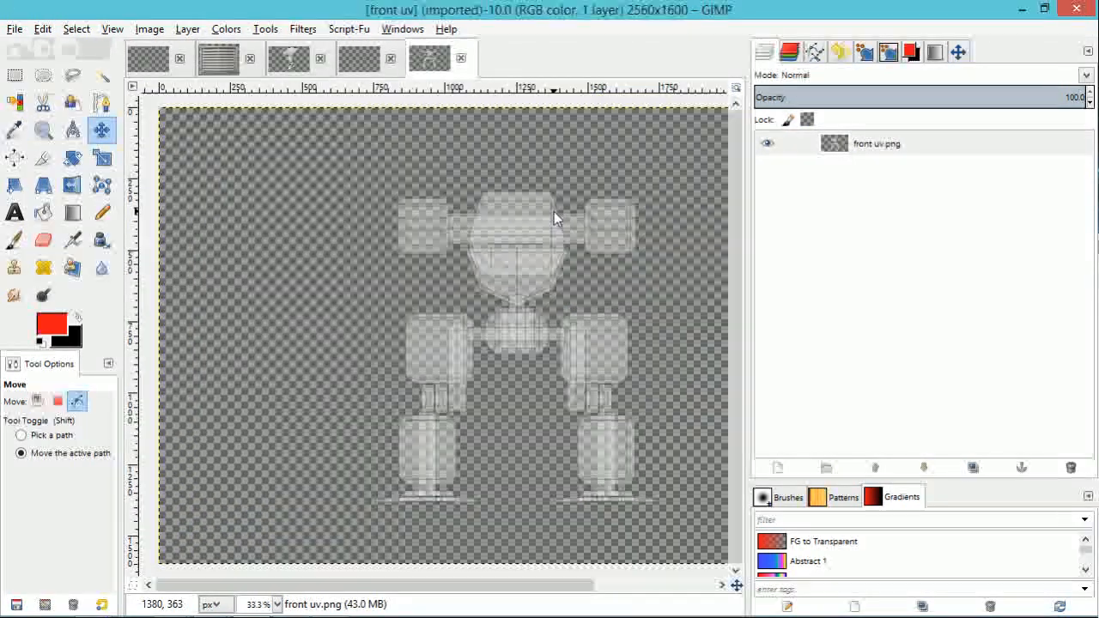
left_click(42, 29)
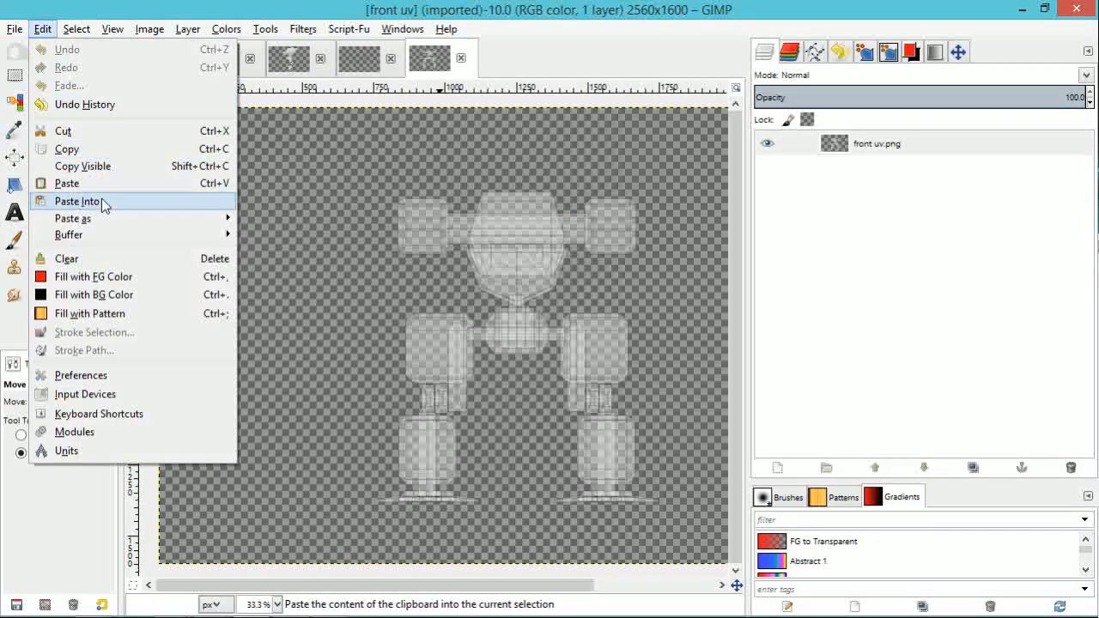
left_click(77, 201)
left_click(779, 468)
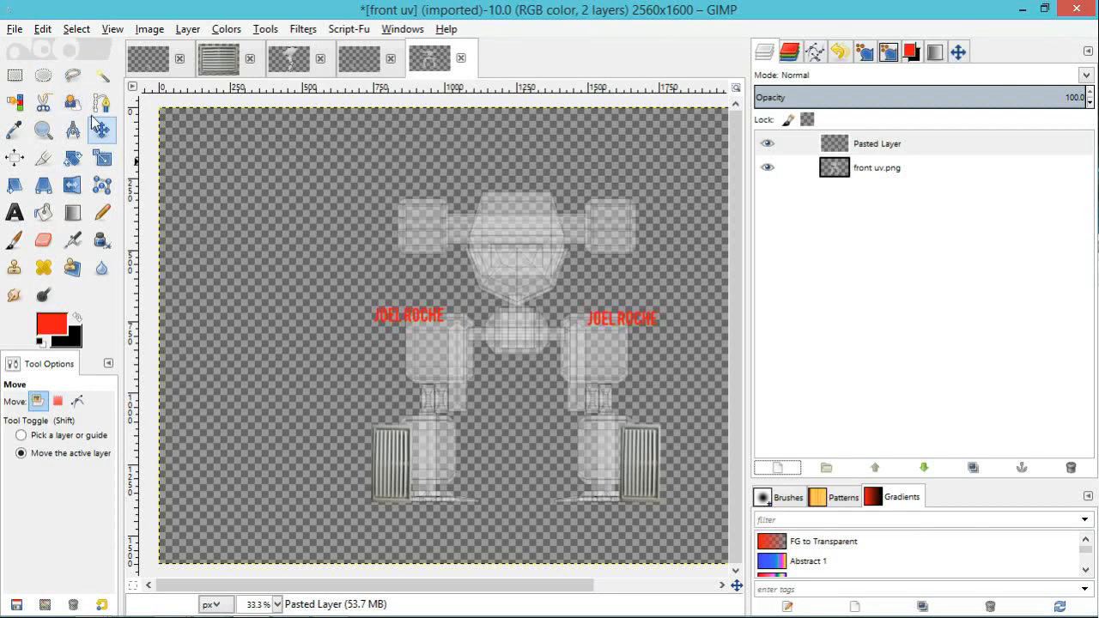
Step: Shift the pasted decal layer slightly and scale it down towards the mech layout's size
left_click_drag(627, 327, 614, 324)
key("shift+s")
left_click(614, 324)
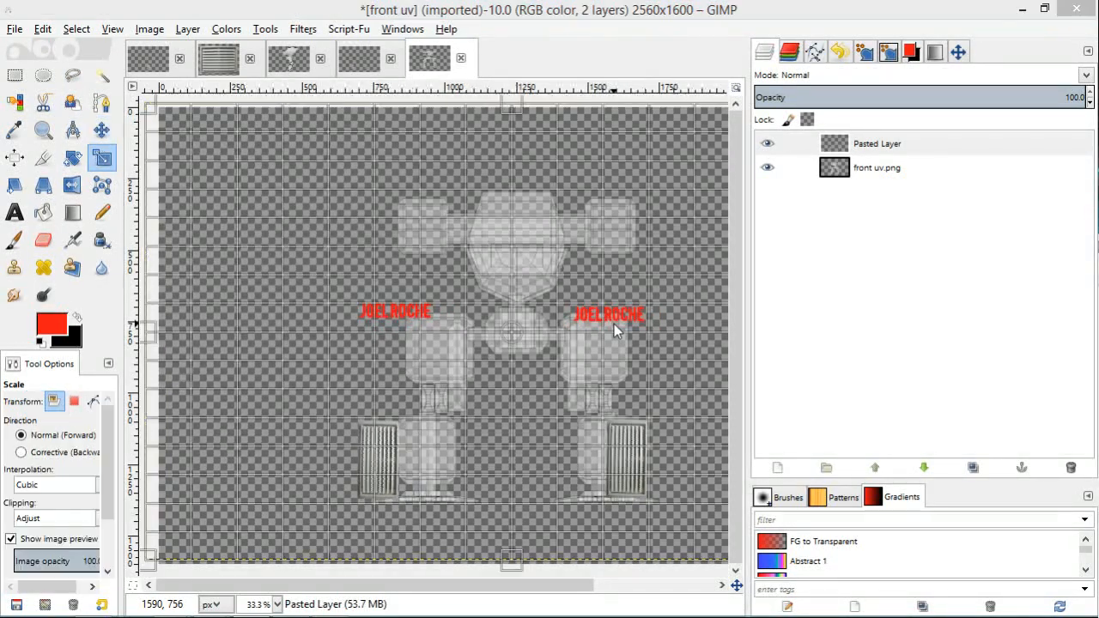
key("minus")
left_click_drag(698, 504, 549, 428)
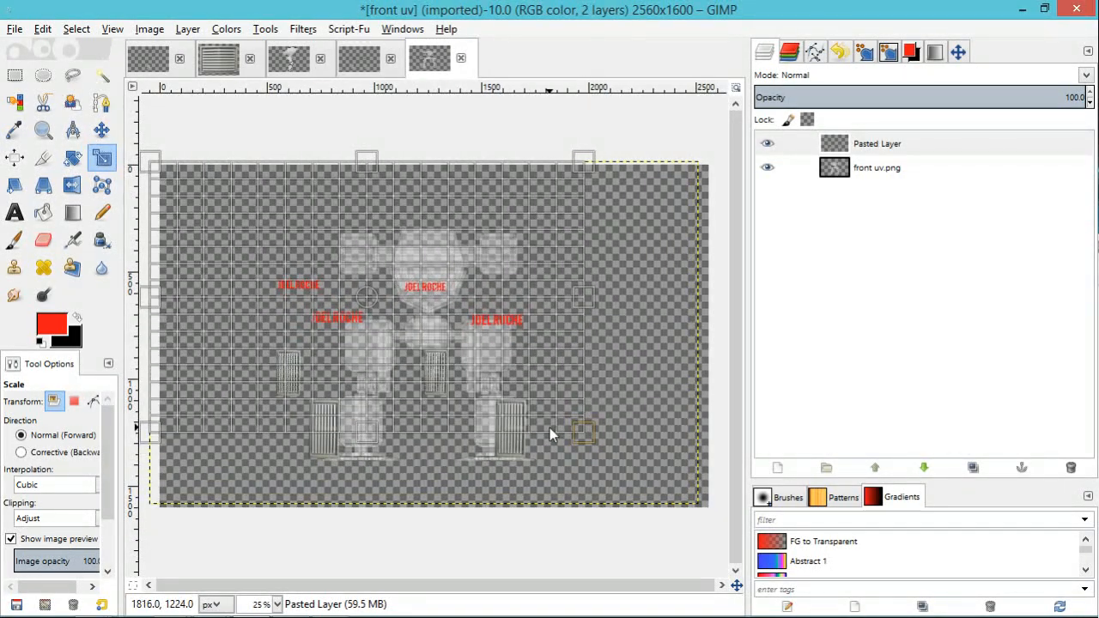
key("Return")
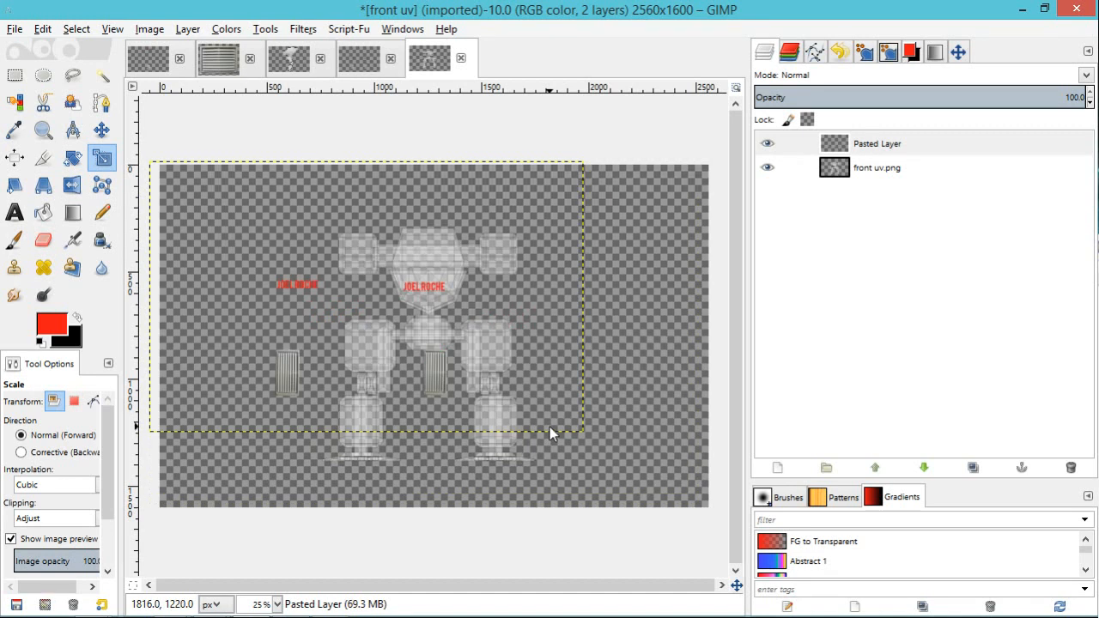
Step: Move the decal layer over the mech's legs and scale it down further
left_click(101, 130)
left_click_drag(432, 297, 491, 347)
key("shift+s")
left_click(491, 347)
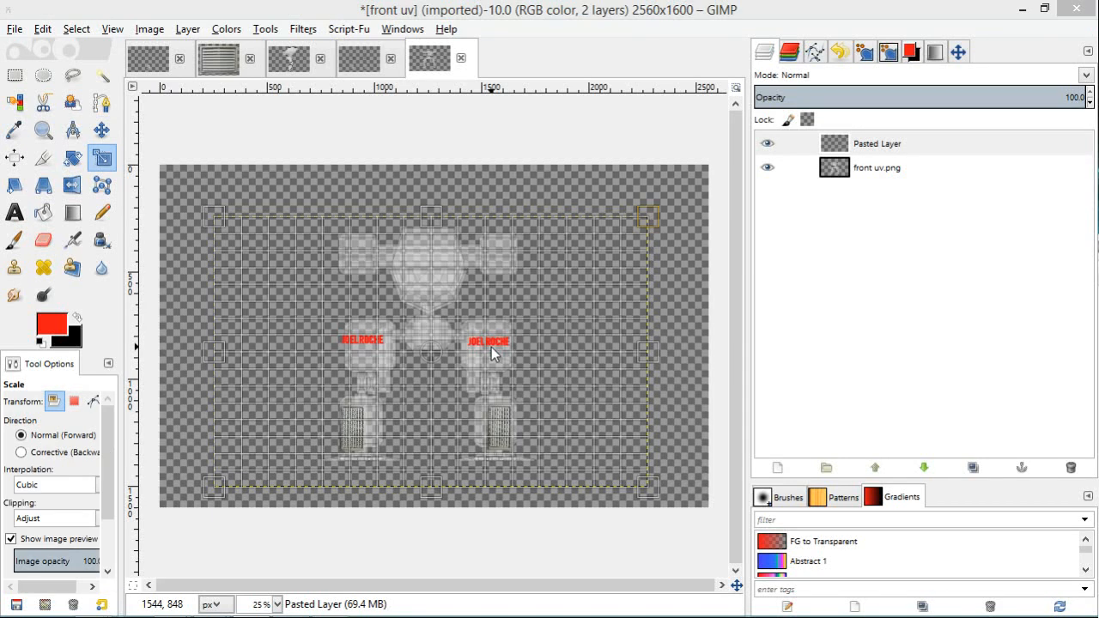
left_click_drag(649, 487, 575, 437)
key("Return")
Step: Reposition the decals so the names sit on the upper legs and vents on the lower legs, and enlarge the layer slightly
left_click(101, 129)
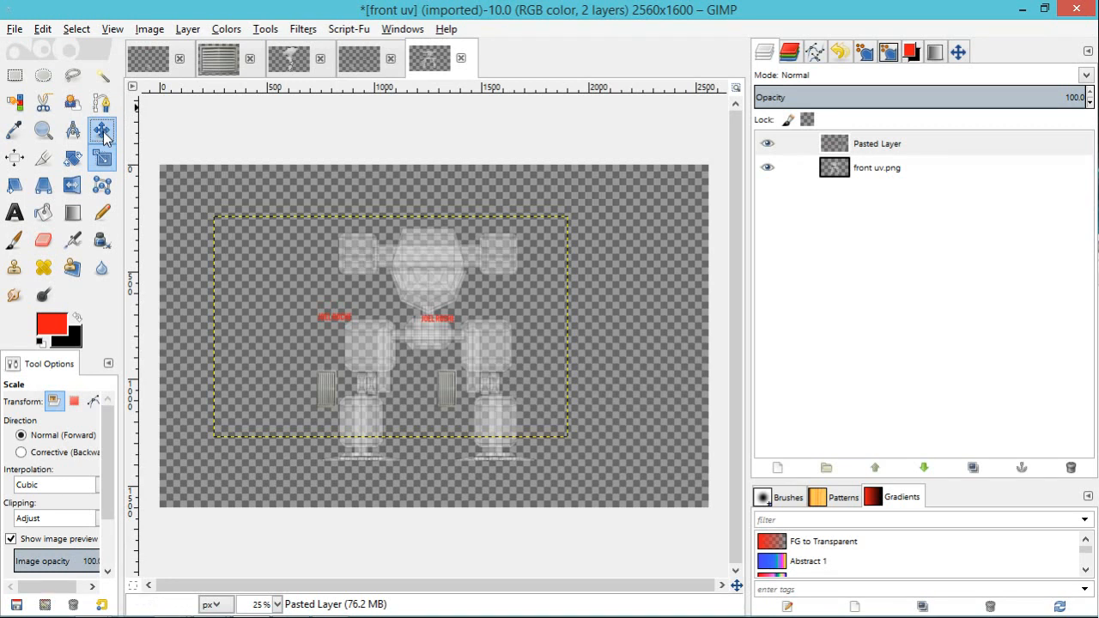
left_click_drag(437, 322, 476, 352)
key("shift+s")
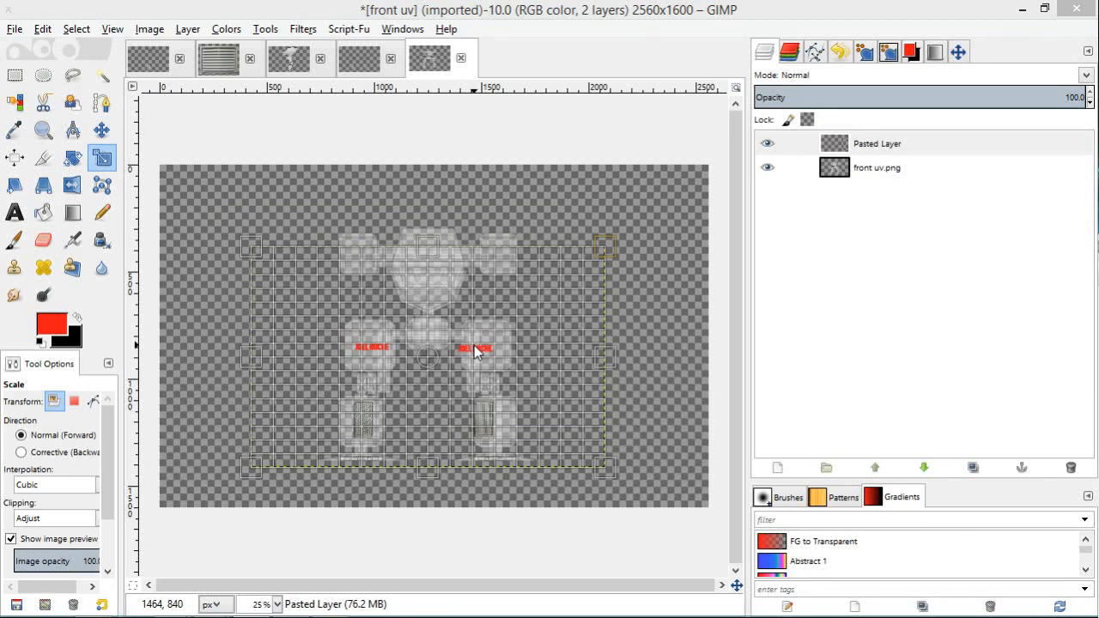
left_click(622, 244)
left_click_drag(629, 241, 644, 232)
key("Return")
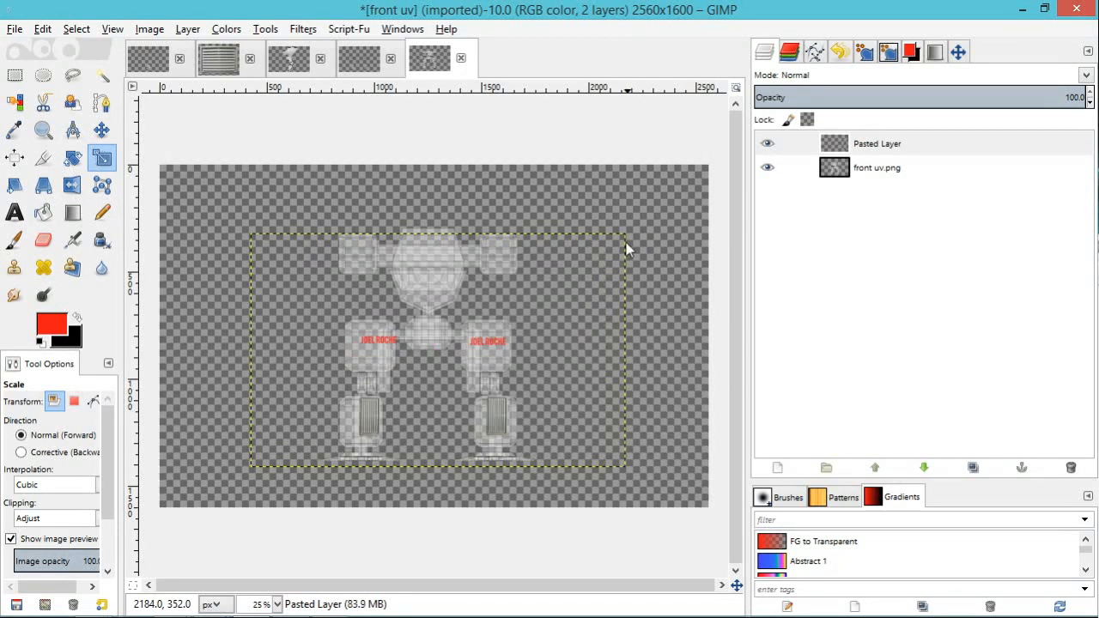
Step: Centre the vents on both lower legs and scale the decal layer up a little more
left_click(102, 130)
left_click_drag(496, 345, 490, 345)
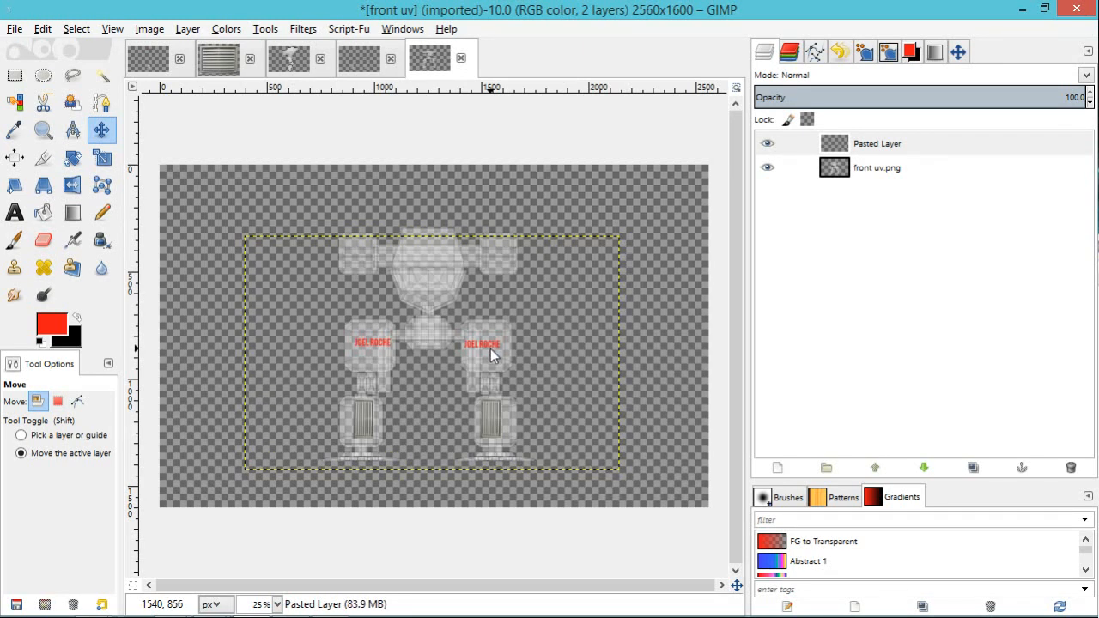
key("shift+s")
left_click(491, 348)
left_click_drag(638, 233, 659, 228)
key("Return")
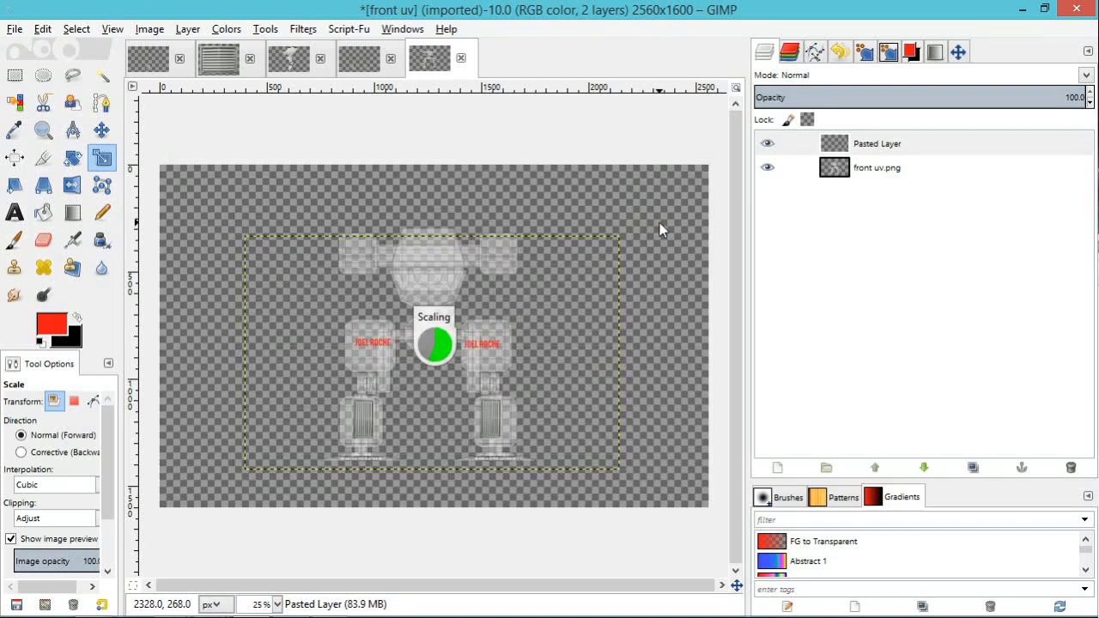
Step: Nudge the decal layer into alignment with the mech's legs and hide the front uv.png layer
left_click(102, 130)
left_click_drag(425, 274, 415, 283)
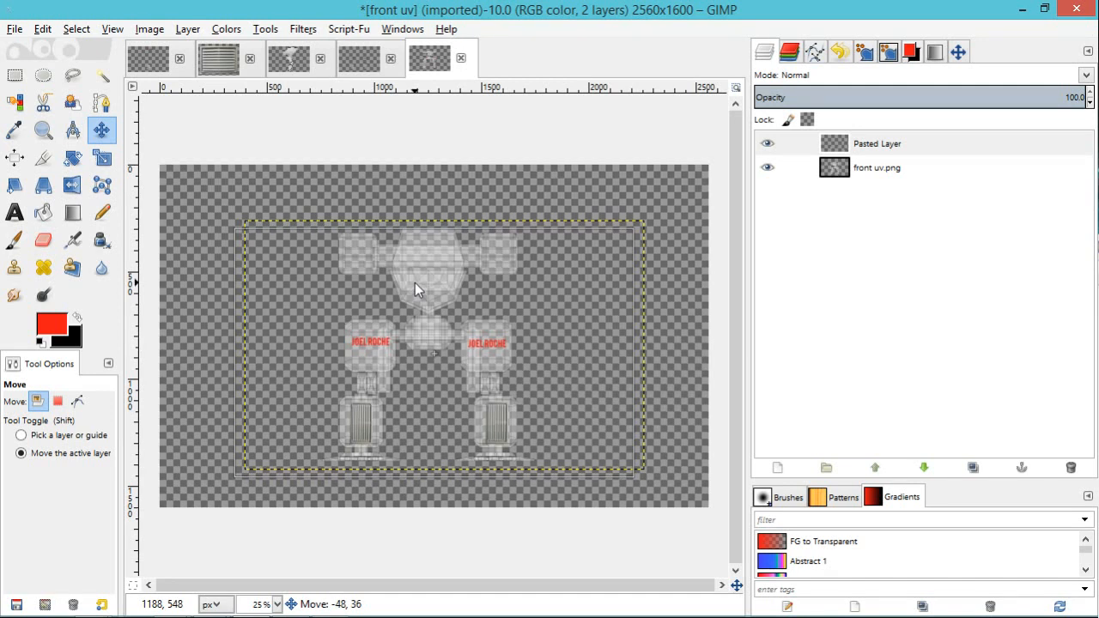
left_click(768, 169)
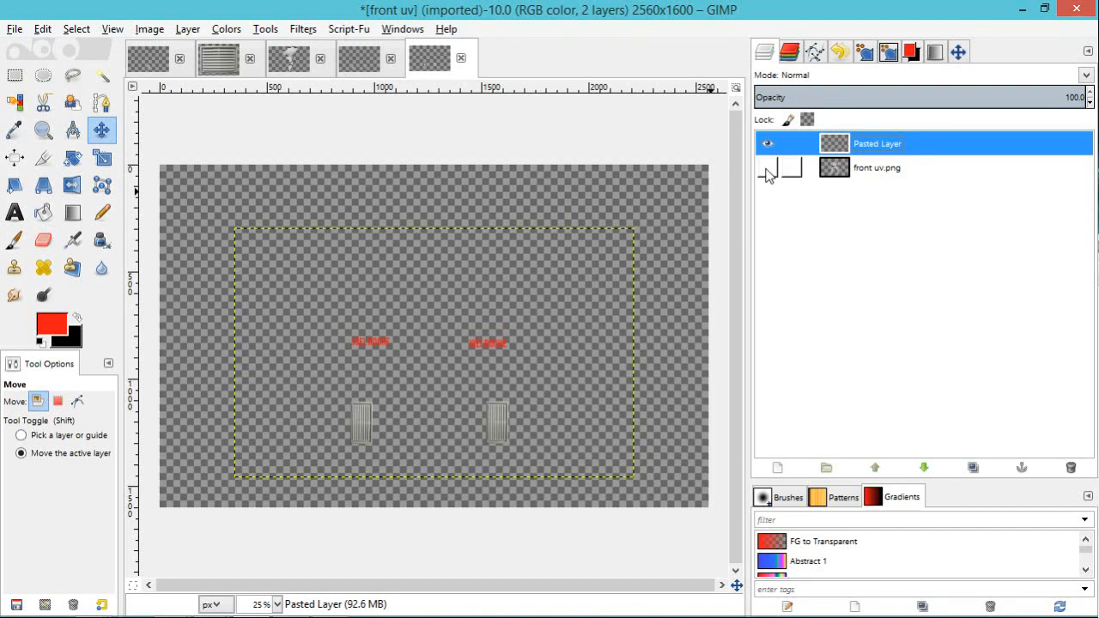
Step: Export the decals as front uv.png in the textures uv for mech folder, replacing the existing file and keeping the default PNG options
left_click(14, 30)
left_click(51, 258)
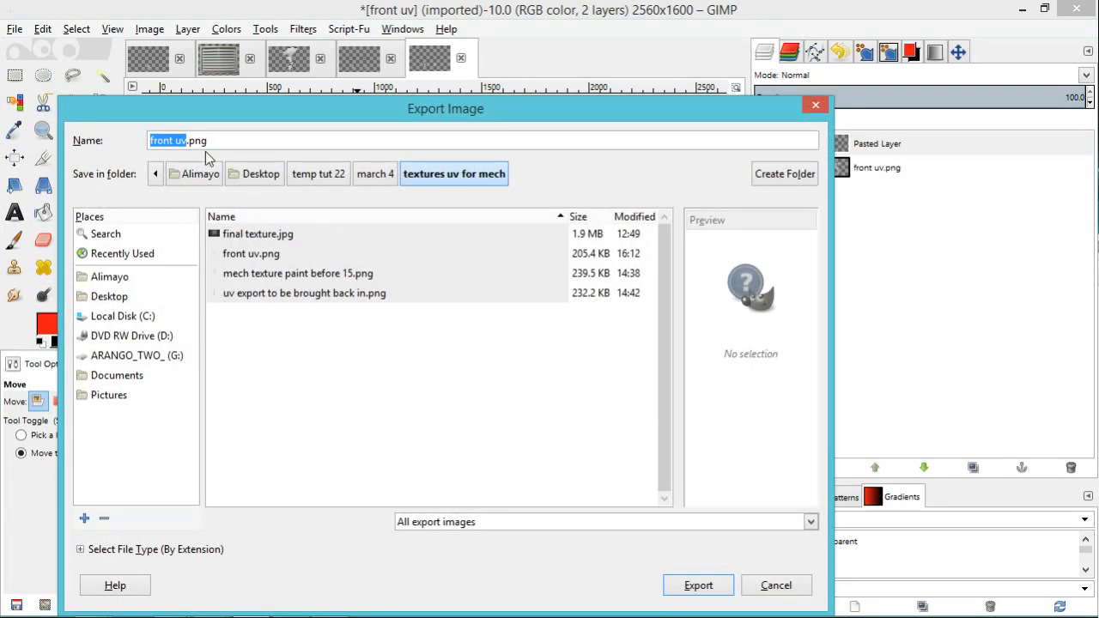
left_click(697, 585)
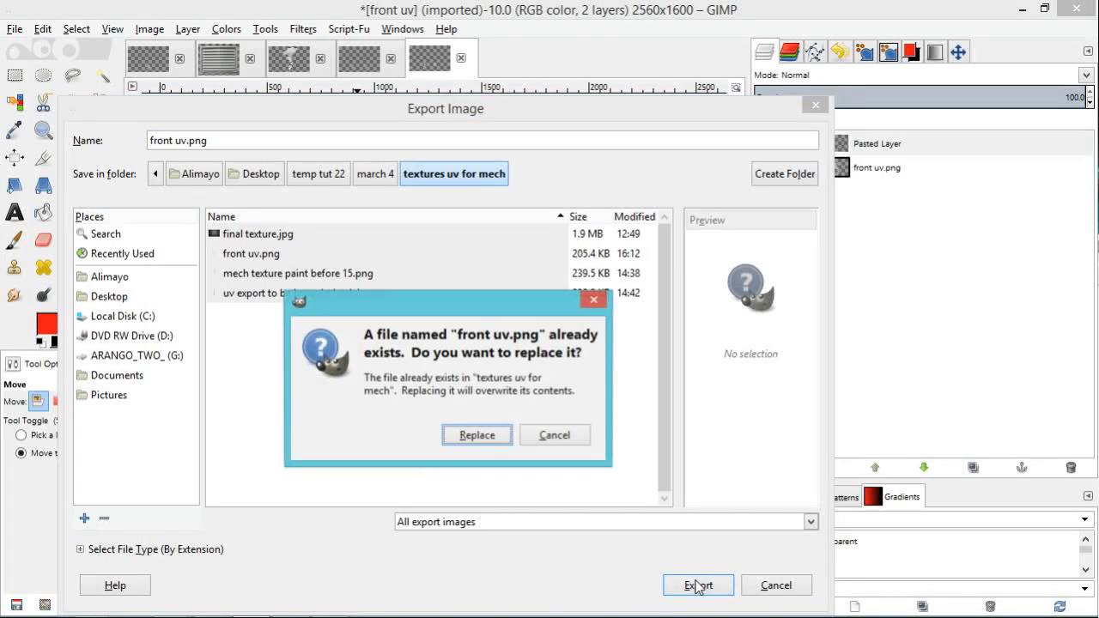
left_click(488, 439)
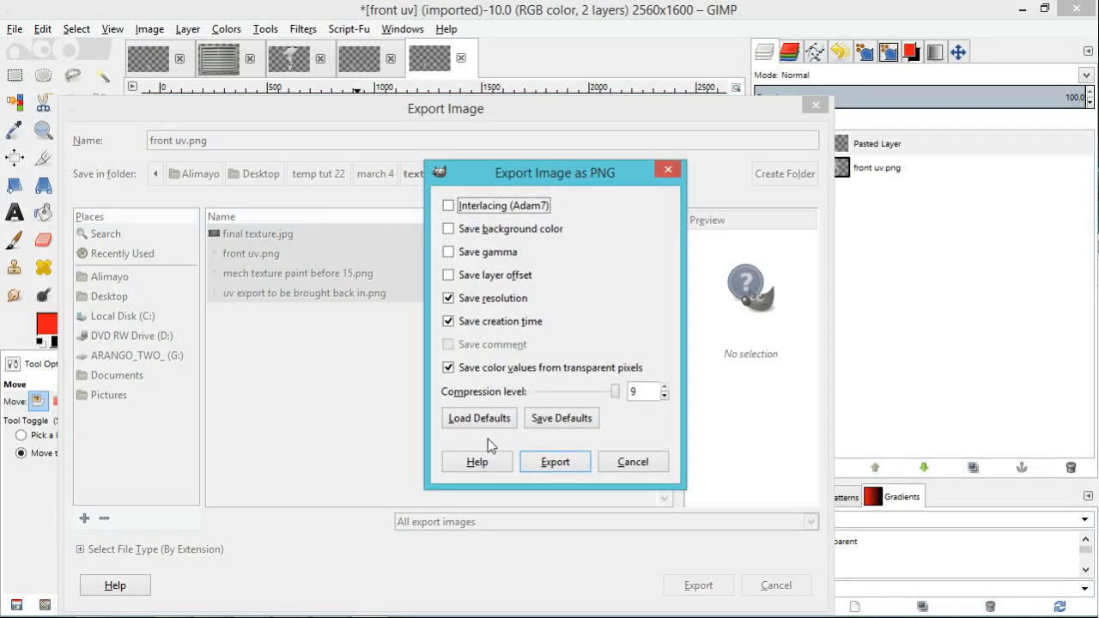
left_click(564, 462)
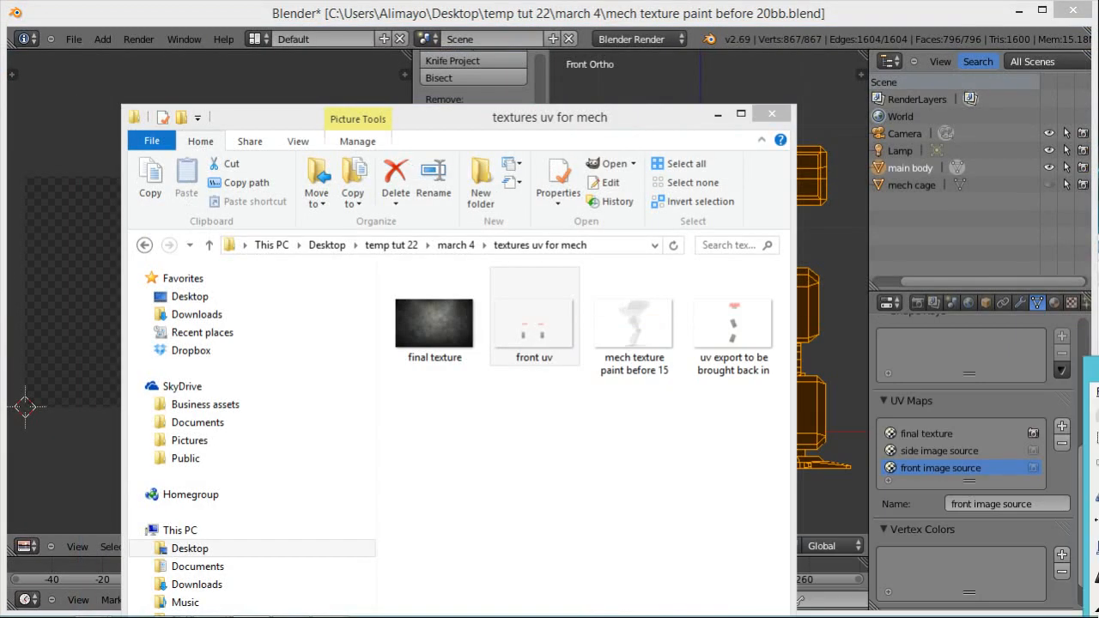
Step: Switch to Blender and open front uv.png as the image behind the mech's front image source UV layout
left_click_drag(588, 115, 1098, 122)
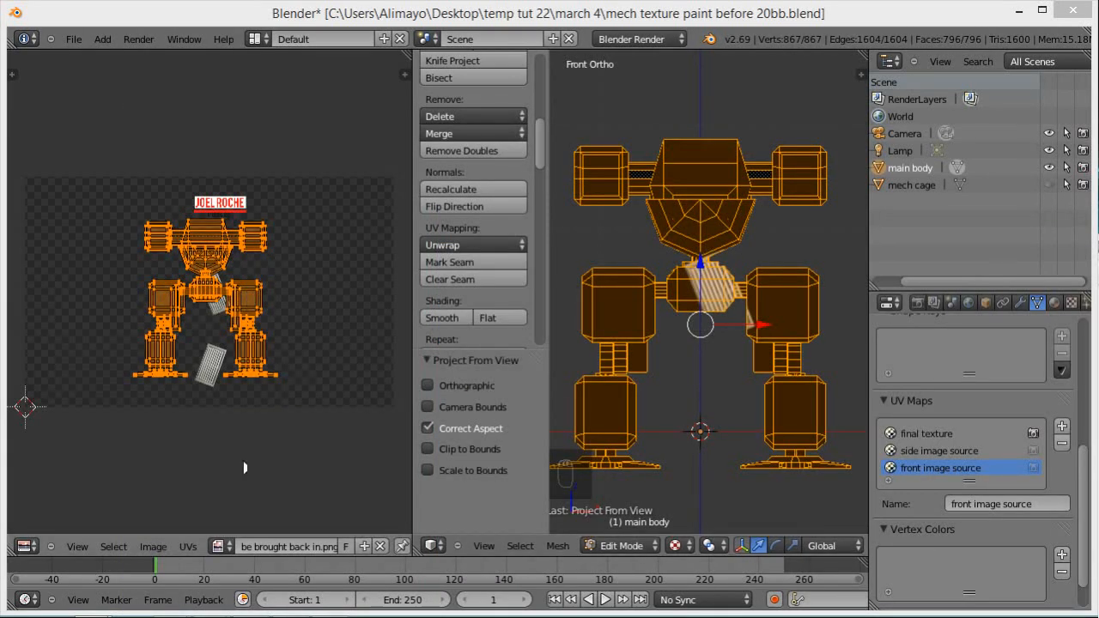
left_click(154, 547)
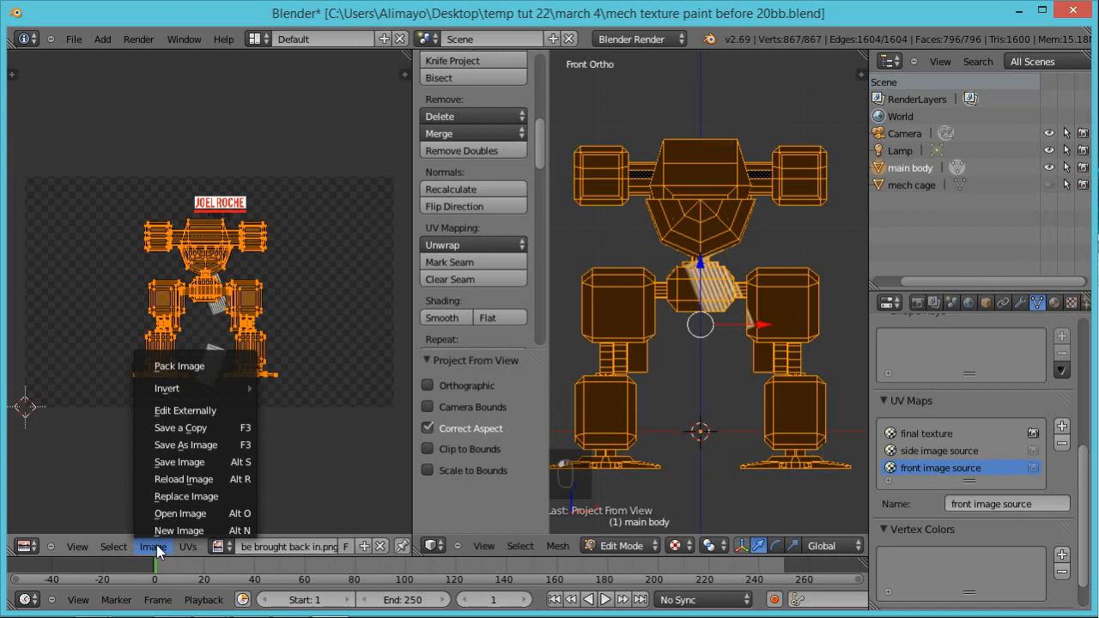
left_click(175, 514)
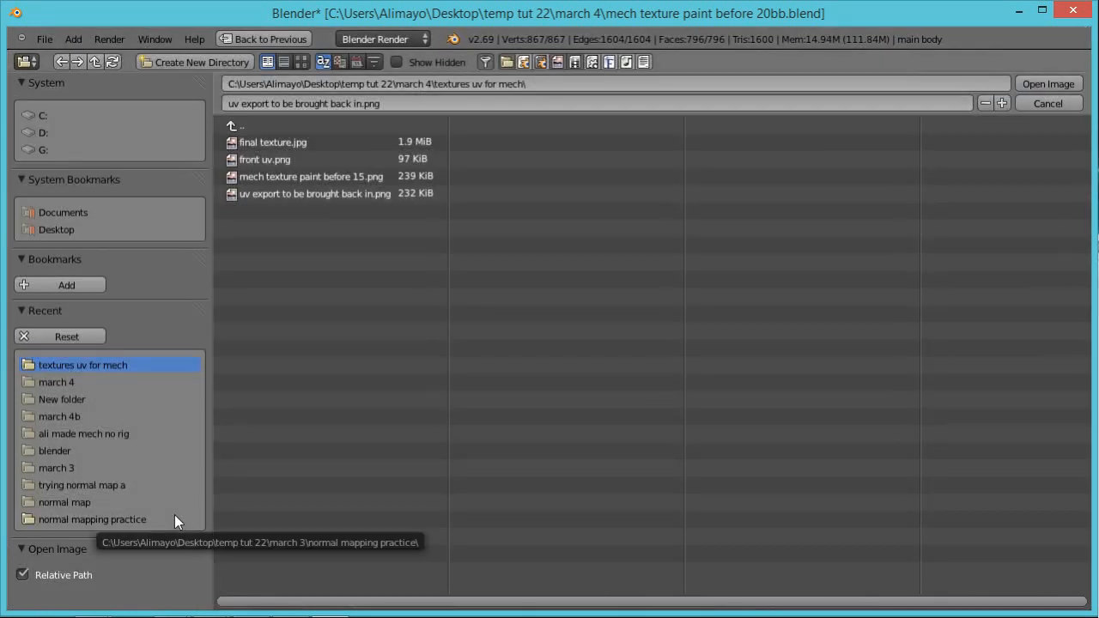
left_click(301, 61)
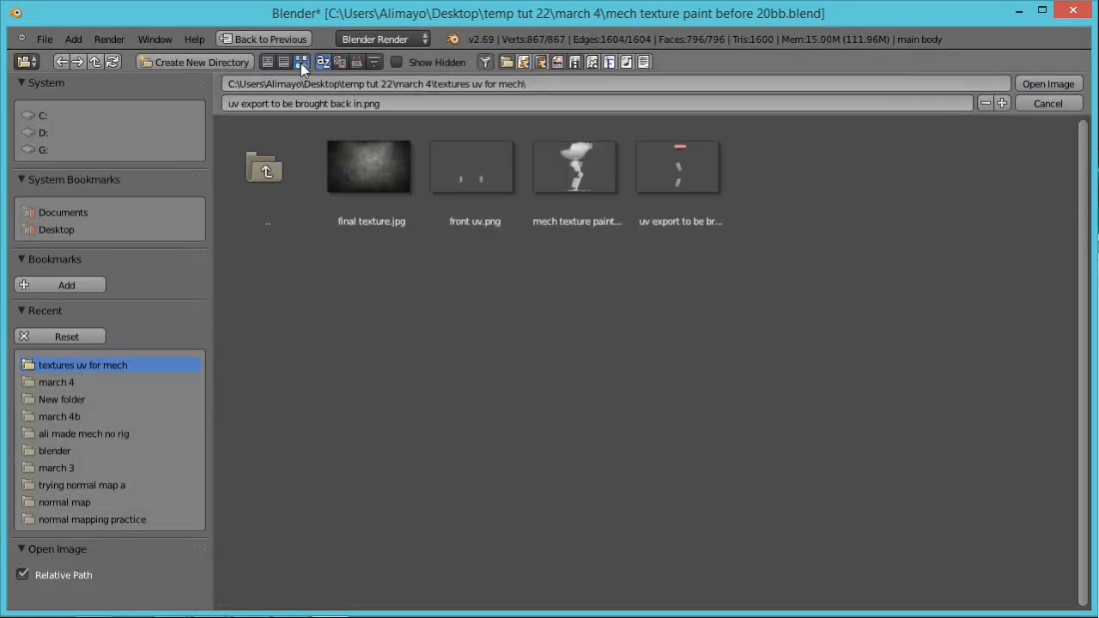
left_click(470, 162)
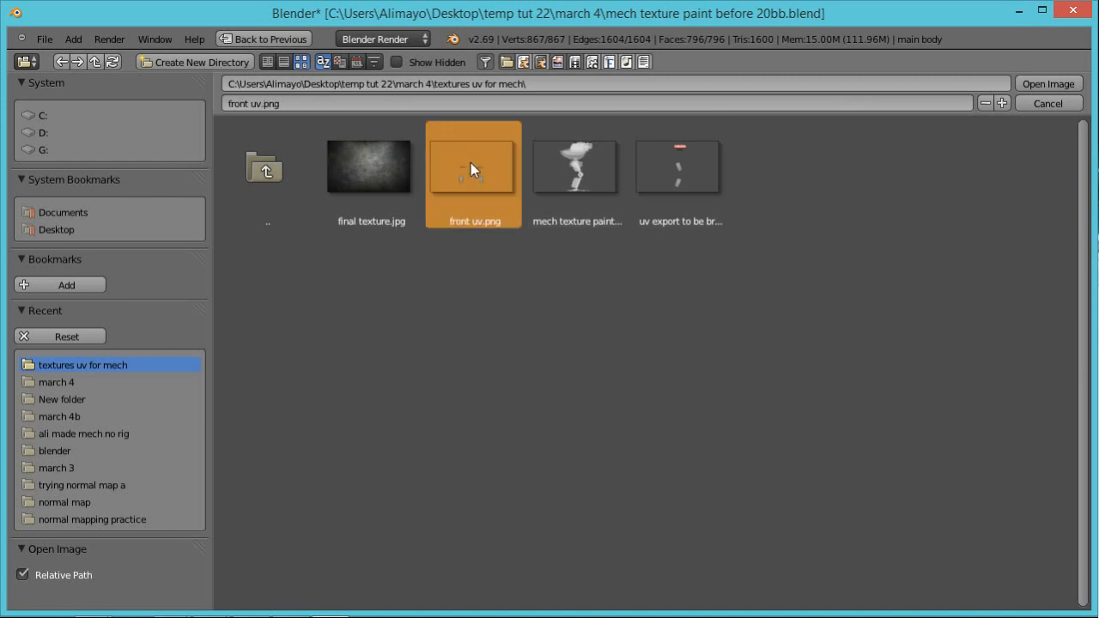
left_click(1052, 84)
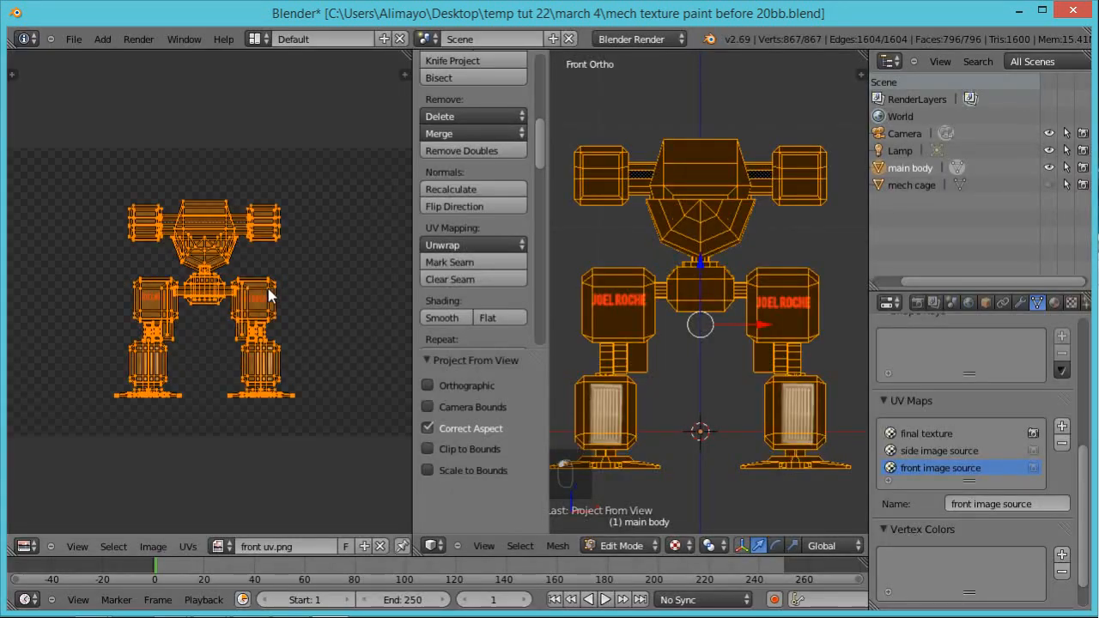
scroll(269, 296, "up", 3)
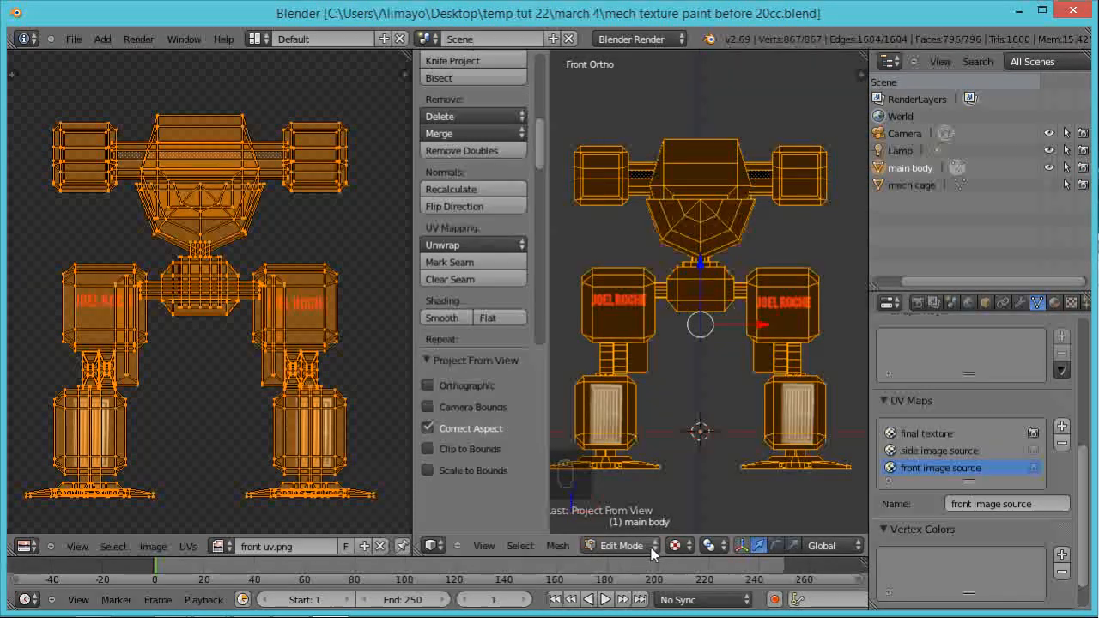
Step: Put the main body into Texture Paint mode and choose the Clone brush
left_click(650, 550)
left_click(636, 438)
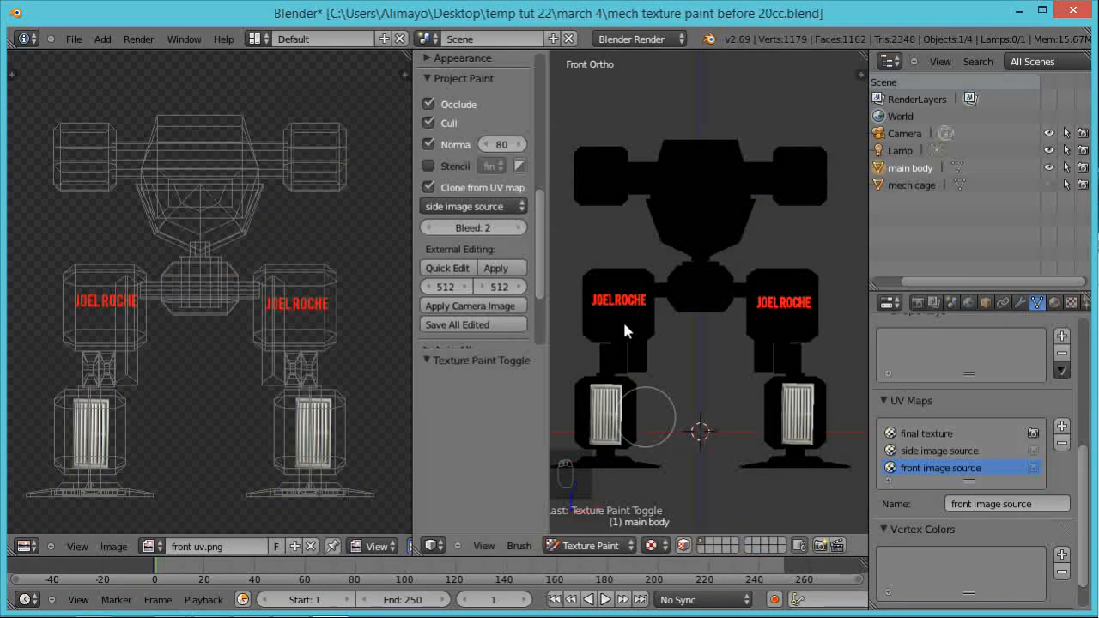
left_click_drag(542, 236, 550, 115)
left_click(487, 148)
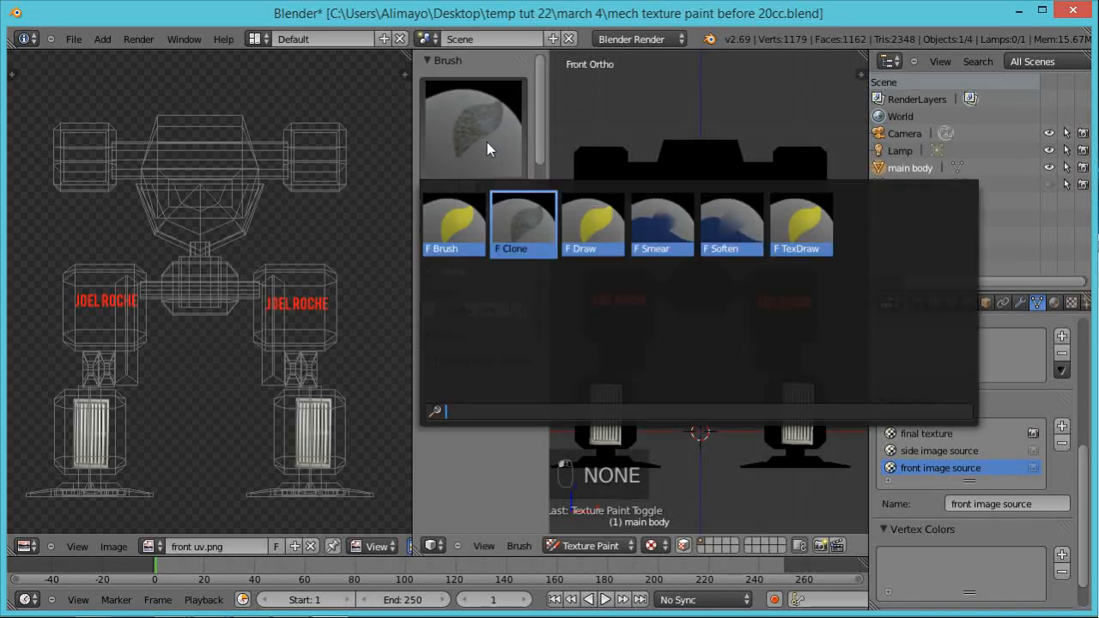
left_click(529, 228)
Step: Set Clone from UV map to use front image source, and make final texture the active UV map
left_click_drag(547, 146, 519, 280)
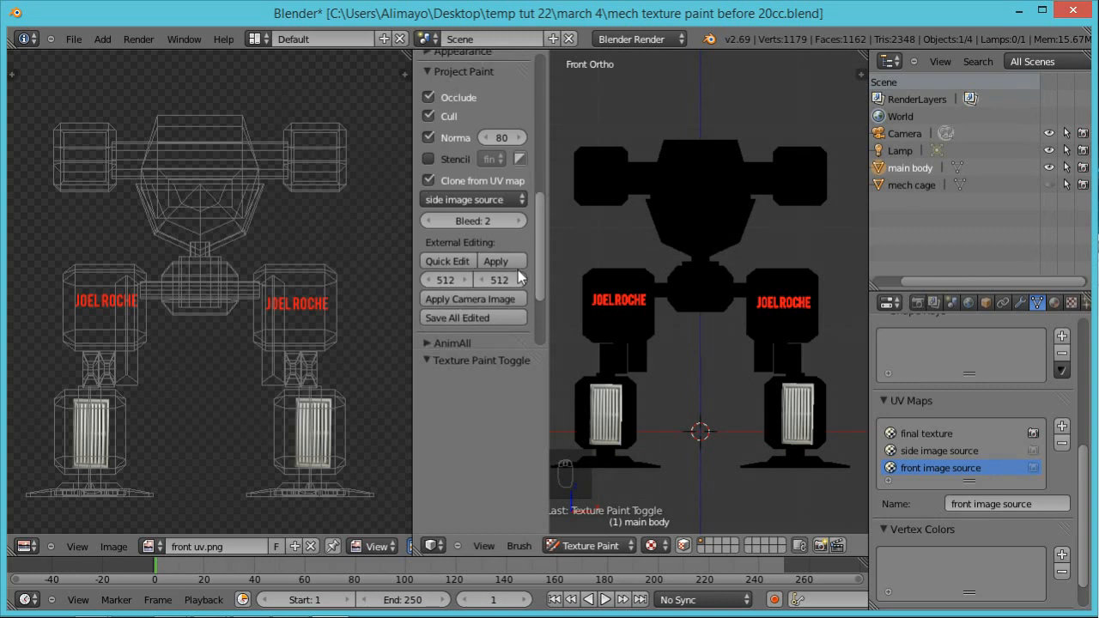
left_click(432, 182)
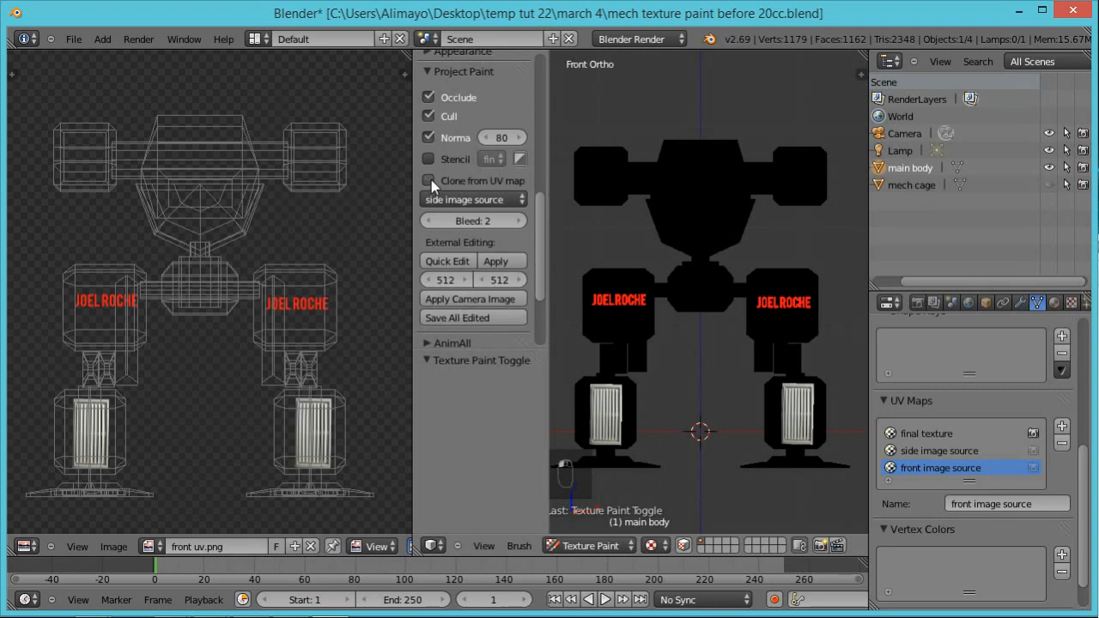
left_click(519, 200)
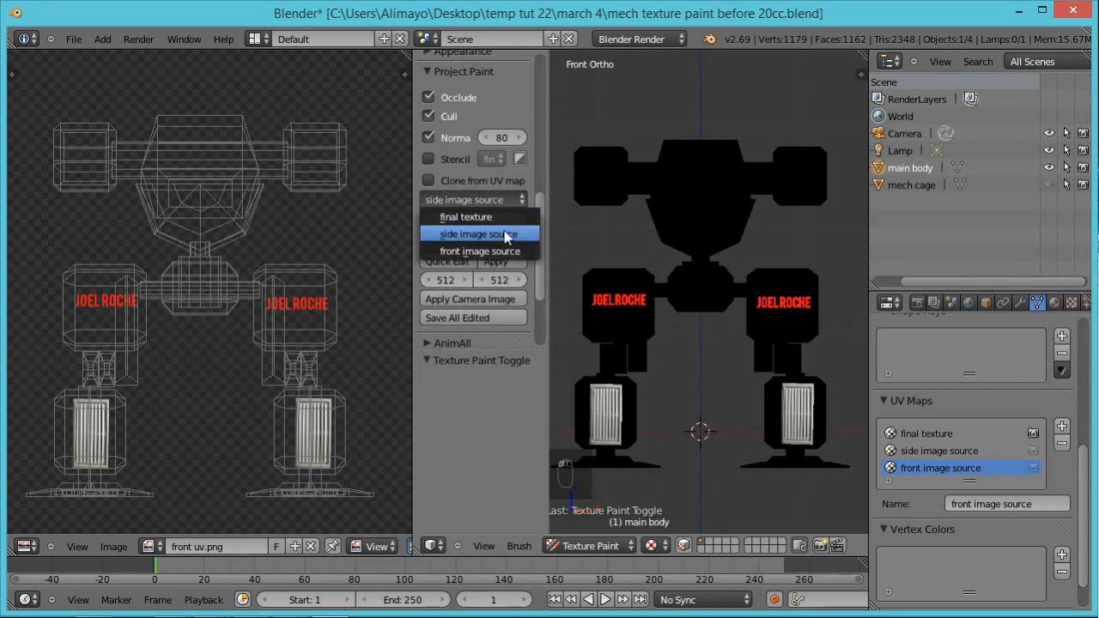
left_click(498, 251)
left_click(429, 179)
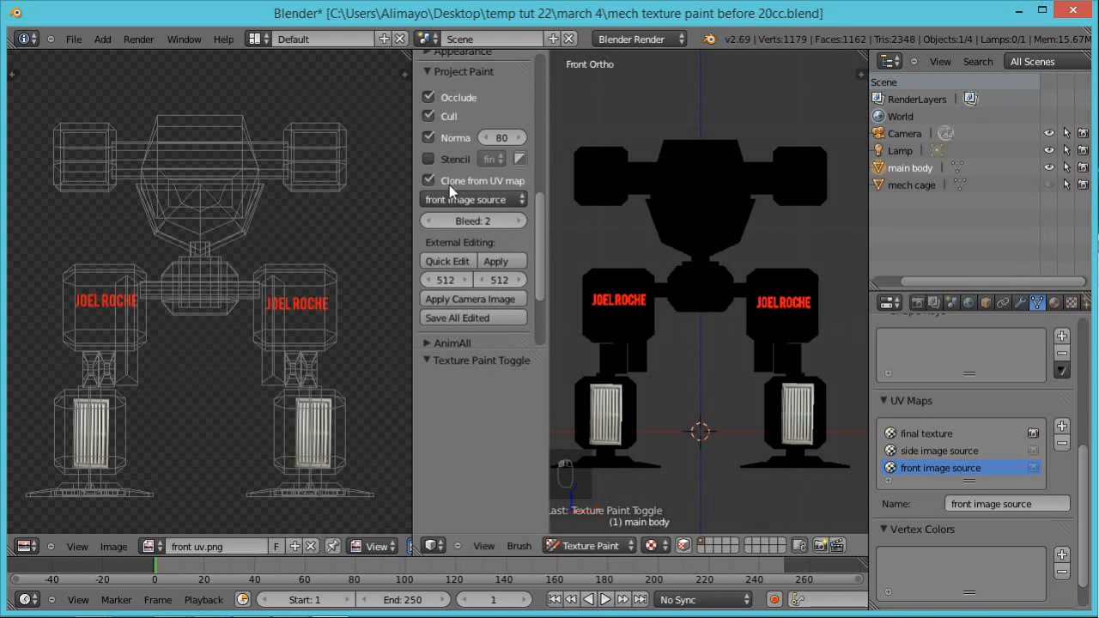
left_click(944, 434)
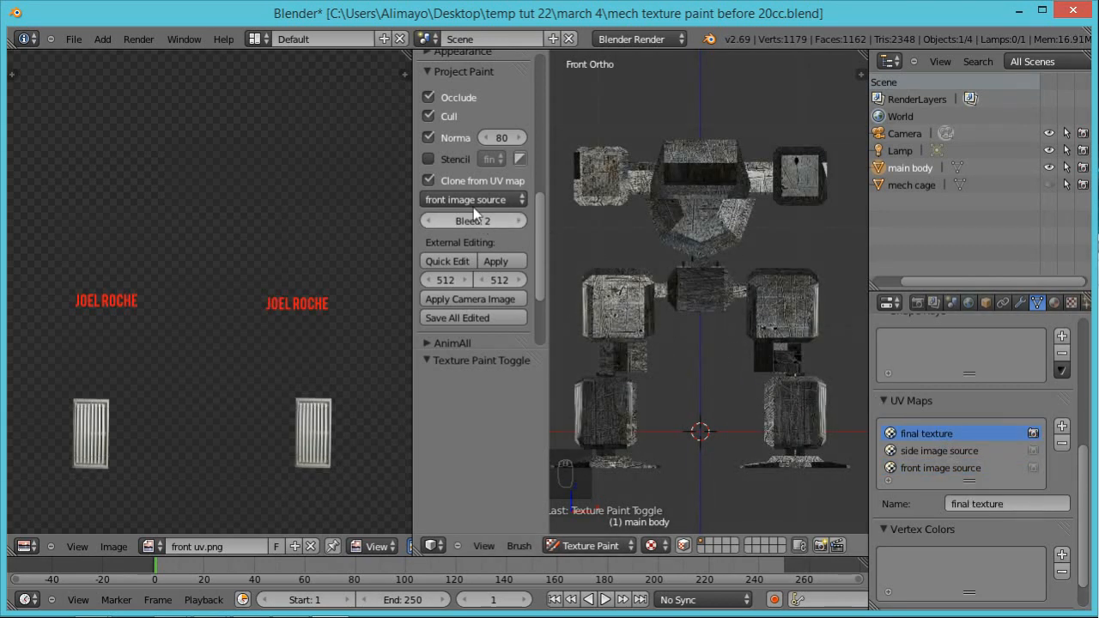
Step: Clone the red name decals onto the front of both upper legs
mouse_move(784, 318)
left_mouse_down()
mouse_move(783, 307)
mouse_move(813, 311)
mouse_move(799, 321)
left_mouse_up()
scroll(786, 303, "up", 1)
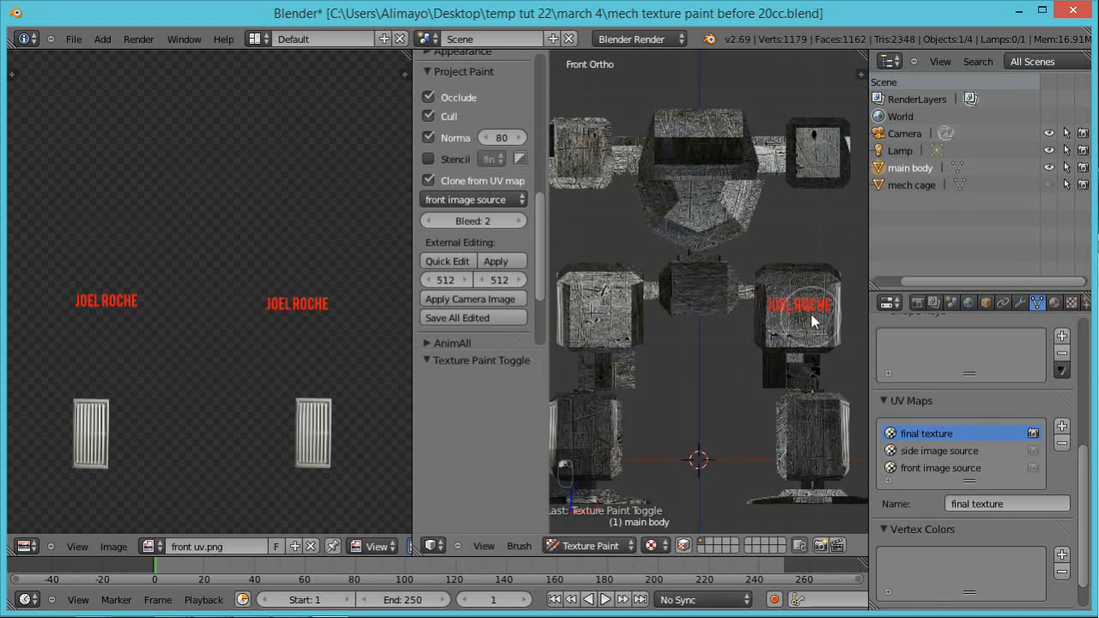
left_click(600, 316)
mouse_move(599, 315)
left_mouse_down()
mouse_move(591, 306)
mouse_move(603, 314)
left_mouse_up()
Step: Clone the vent decals onto the front of both lower legs
mouse_move(808, 417)
left_mouse_down()
mouse_move(826, 414)
mouse_move(805, 455)
mouse_move(825, 433)
left_mouse_up()
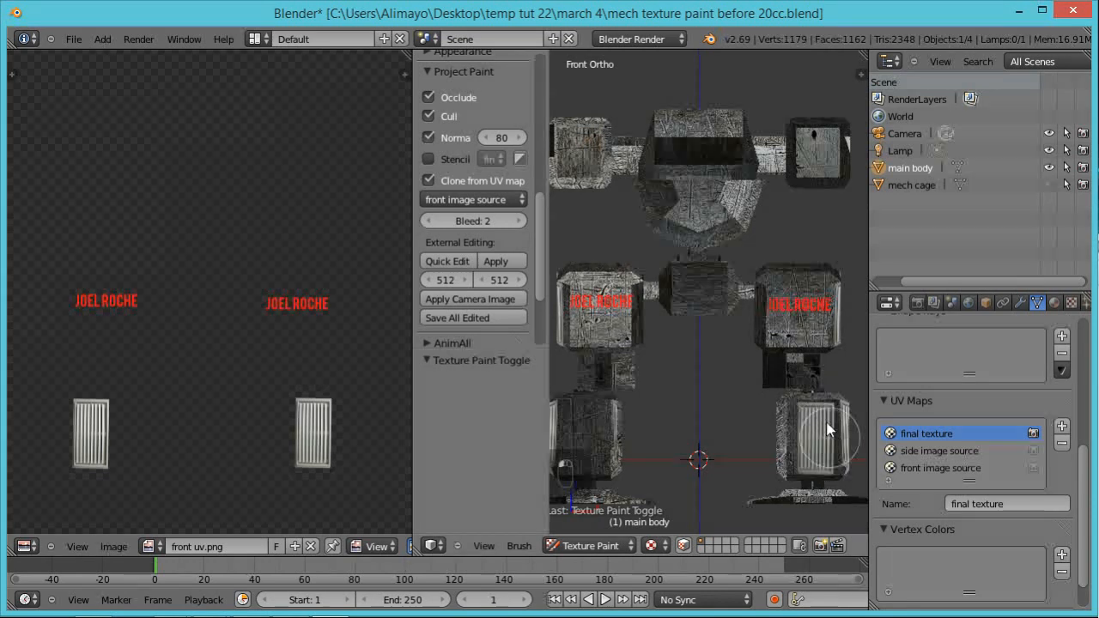
scroll(607, 436, "down", 1)
left_click_drag(629, 419, 607, 403)
mouse_move(784, 421)
left_mouse_down()
mouse_move(800, 418)
mouse_move(790, 427)
mouse_move(800, 417)
mouse_move(808, 438)
mouse_move(794, 425)
mouse_move(785, 435)
left_mouse_up()
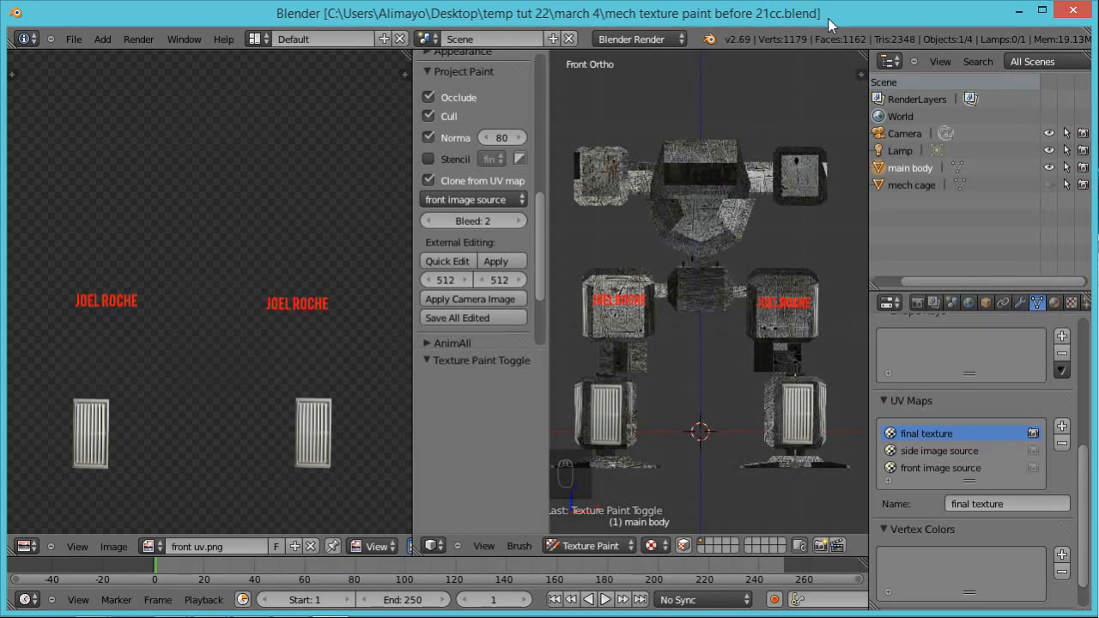
Step: Reselect the Clone brush and turn off cloning from the UV map
middle_click_drag(824, 193, 811, 215)
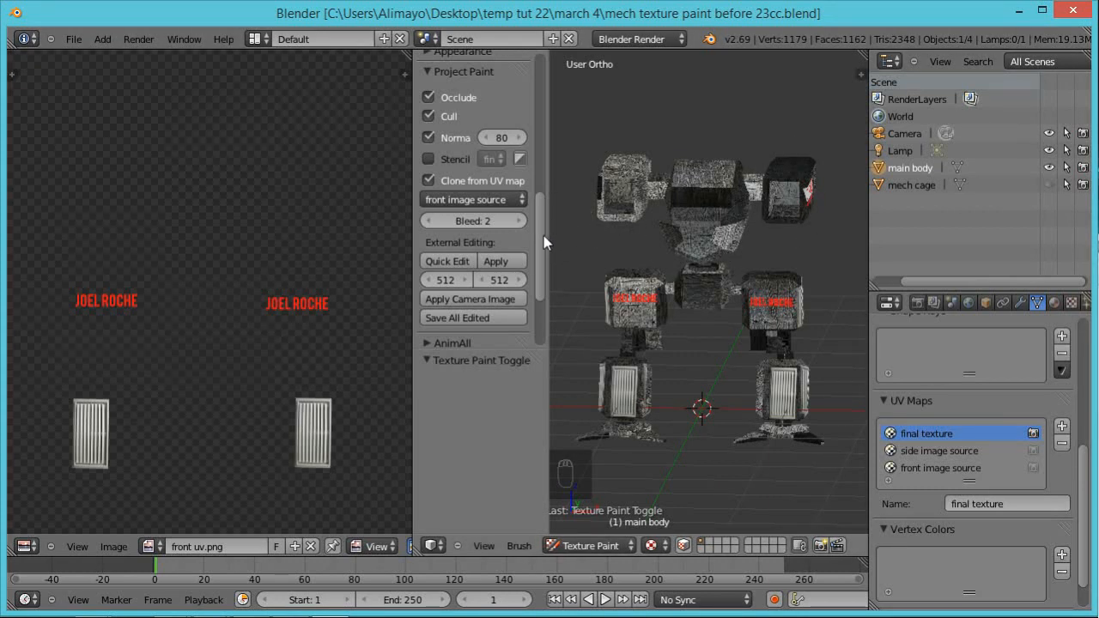
left_click_drag(545, 229, 540, 78)
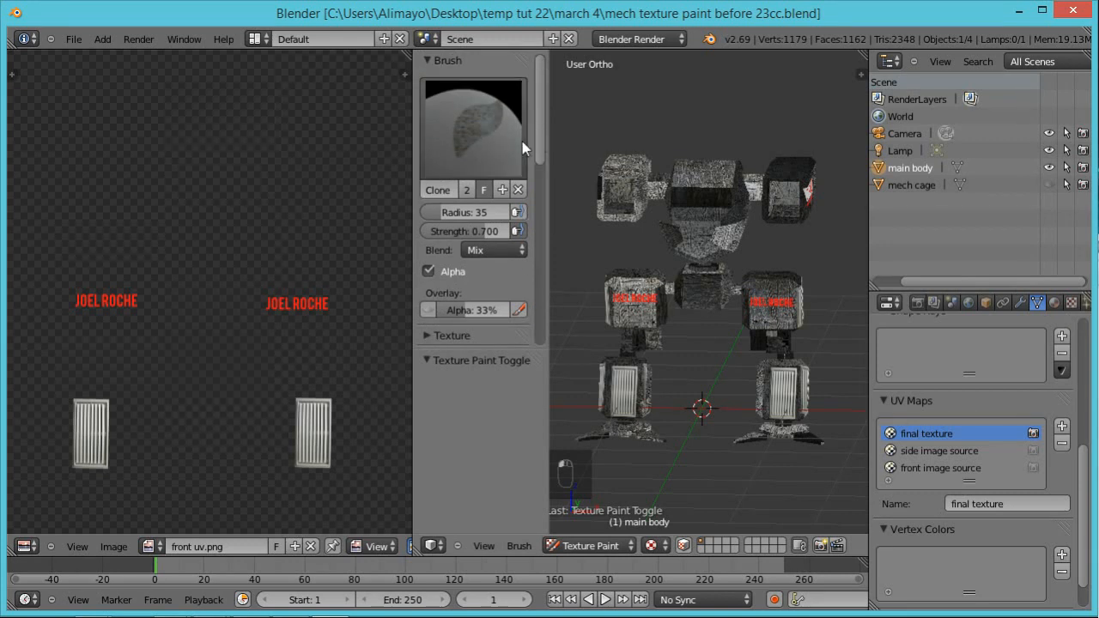
left_click(479, 126)
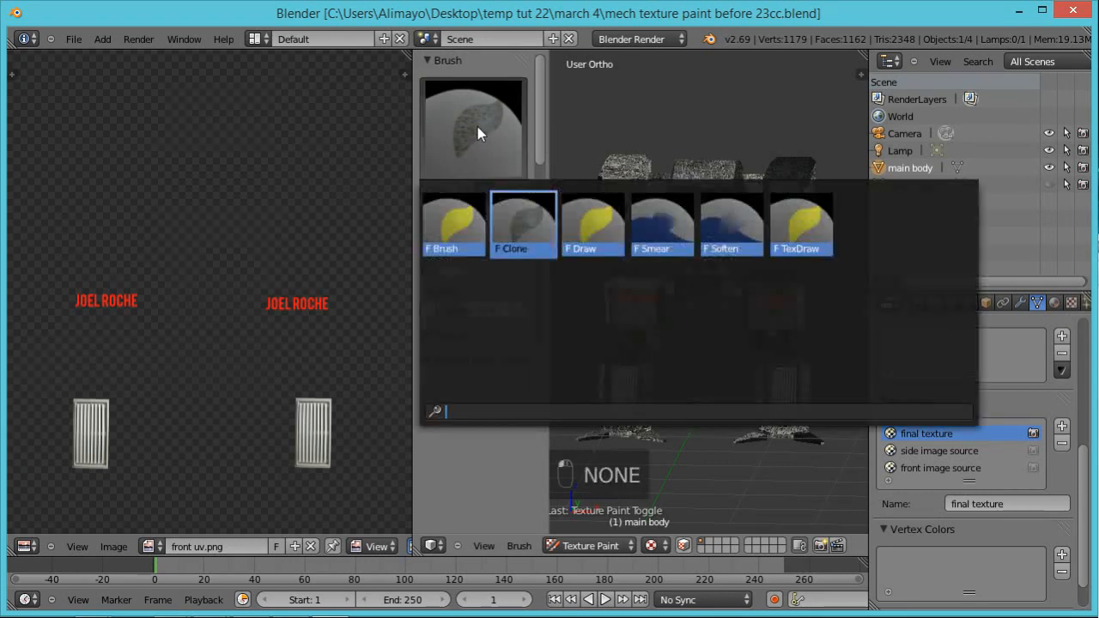
left_click(519, 215)
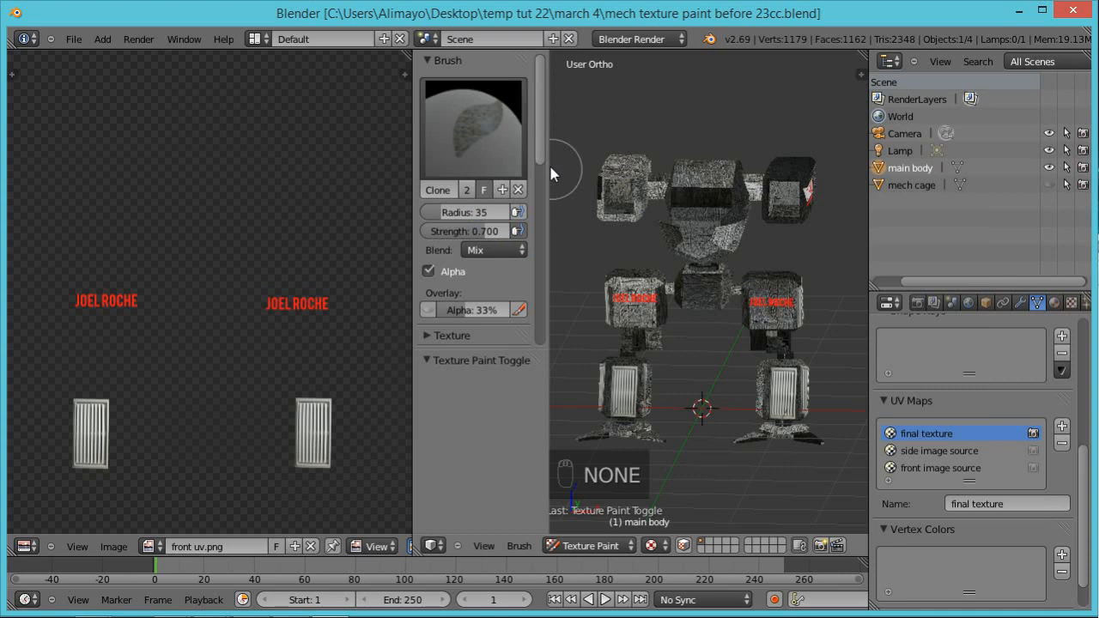
scroll(544, 312, "down", 10)
scroll(544, 290, "up", 2)
left_click(429, 196)
left_click_drag(543, 206, 541, 81)
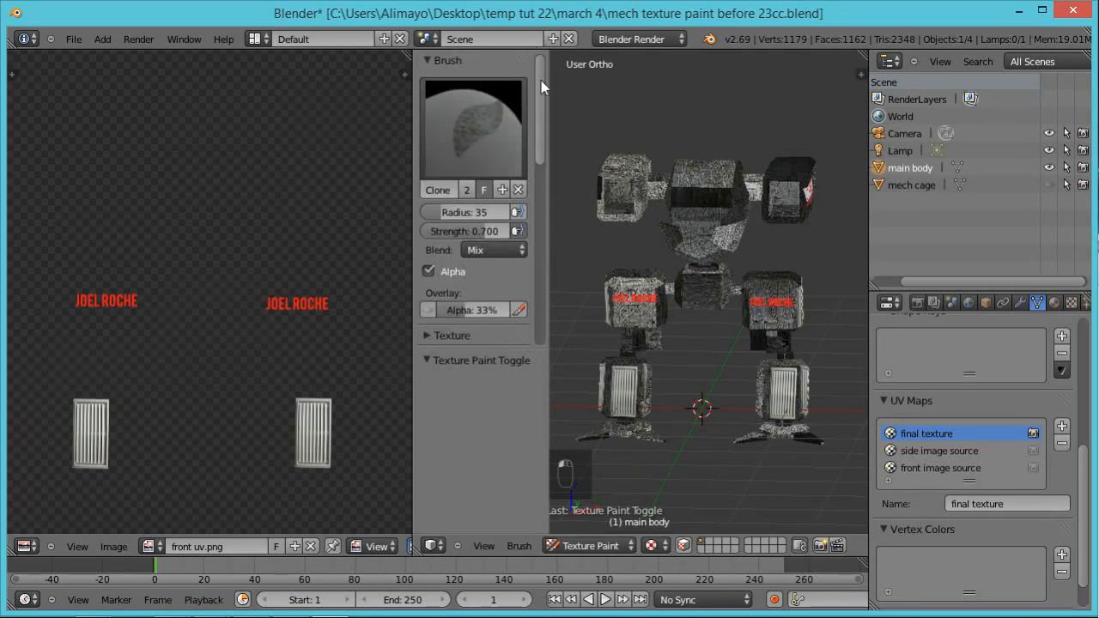
Step: Switch to the standard Brush and set its paint colour to blue
left_click(490, 130)
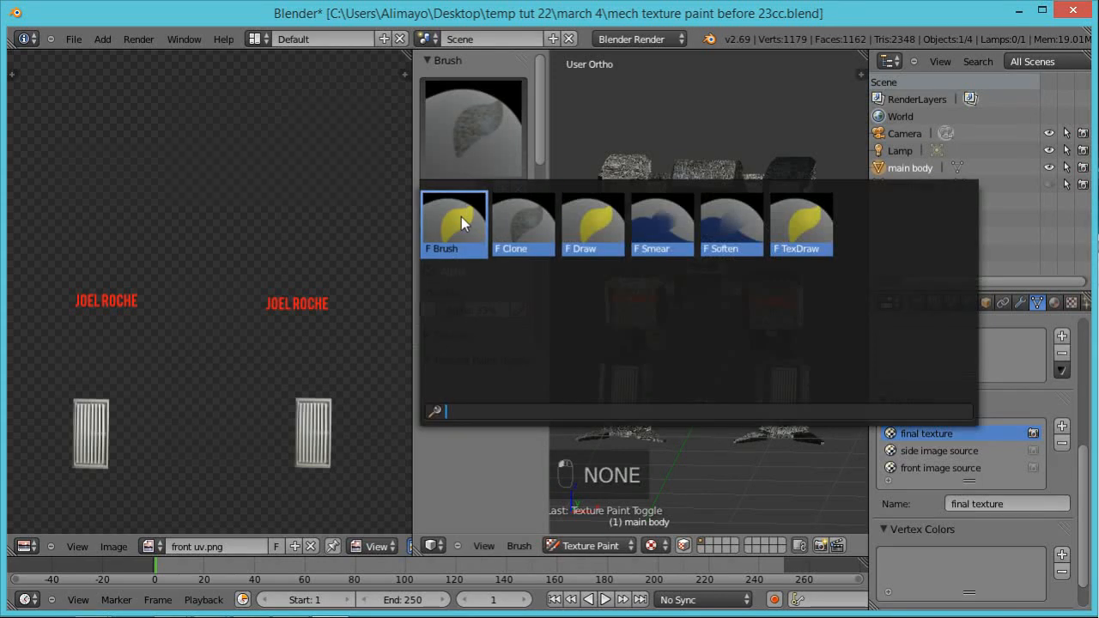
left_click(462, 217)
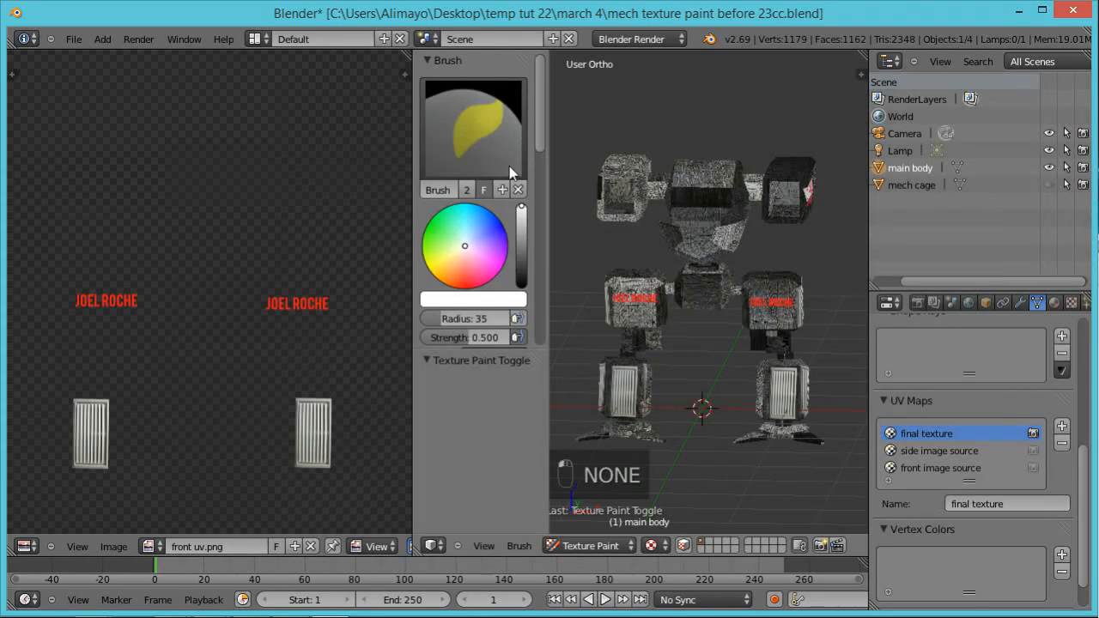
left_click(491, 225)
left_click_drag(496, 226, 505, 232)
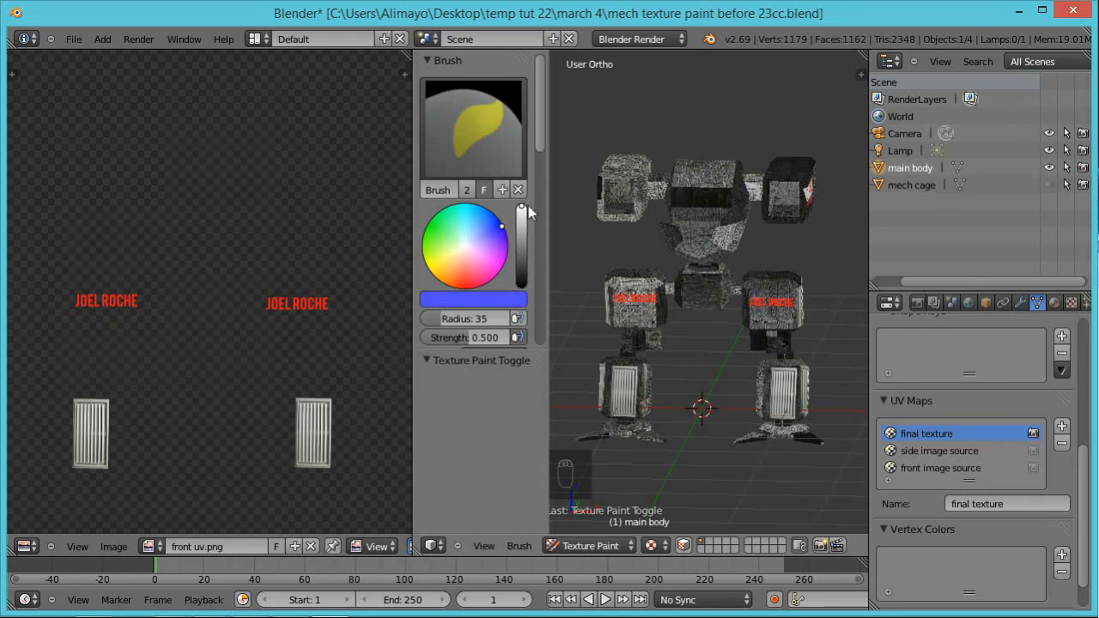
Step: Paint blue strokes across the faceted lower front of the mech's body from several angles
scroll(537, 131, "down", 2)
scroll(763, 249, "up", 3)
middle_click_drag(818, 223, 658, 257)
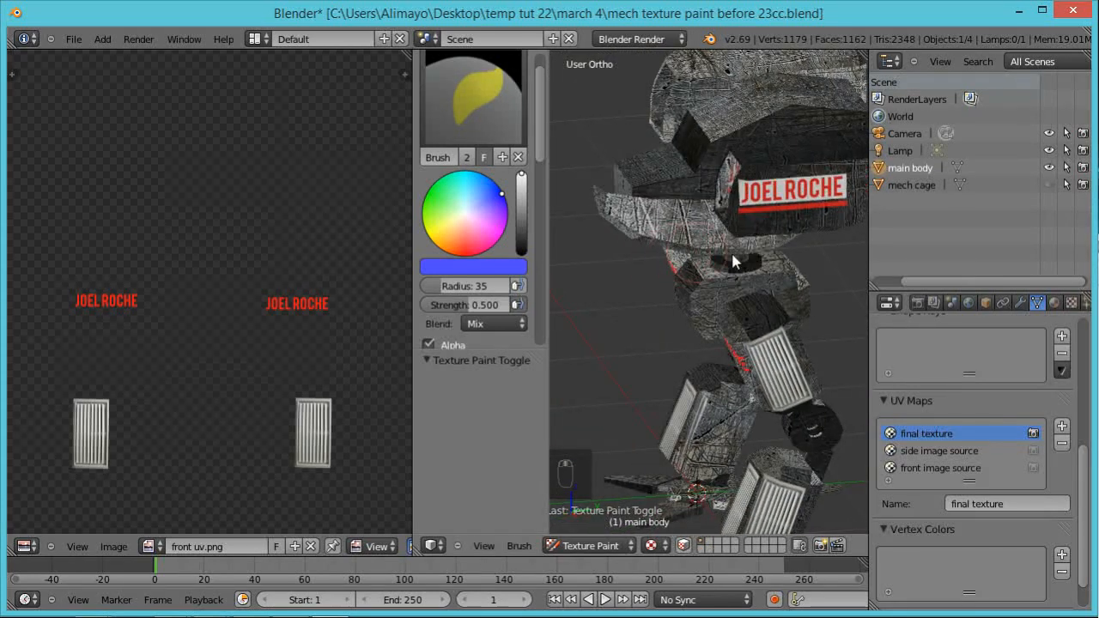
middle_click_drag(734, 262, 725, 234)
mouse_move(725, 233)
left_mouse_down()
mouse_move(631, 228)
mouse_move(722, 242)
left_mouse_up()
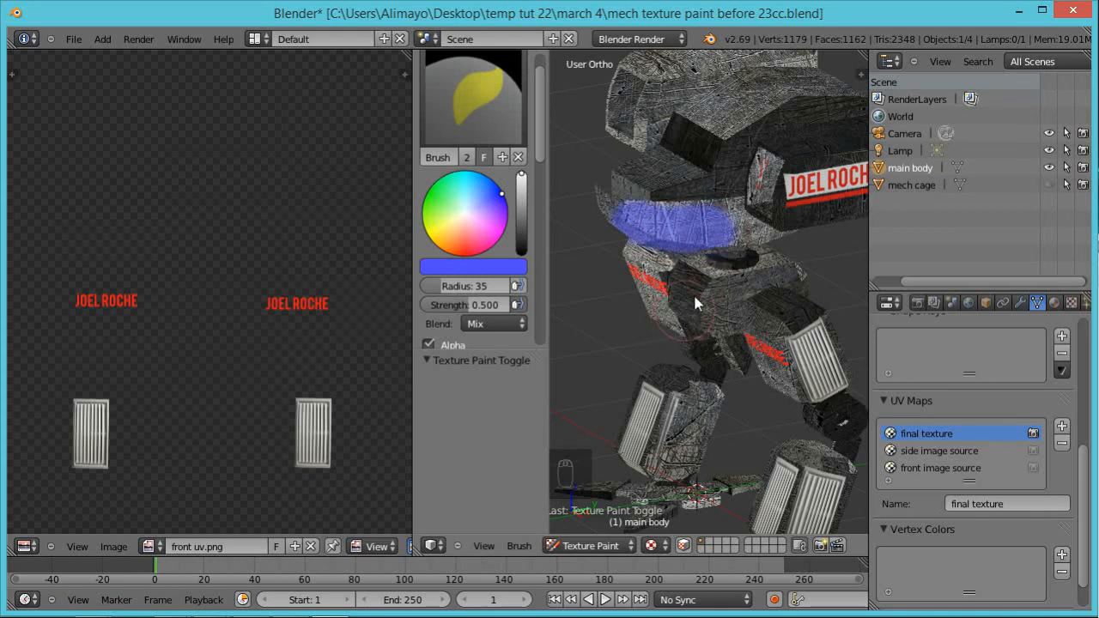
middle_click_drag(696, 302, 742, 253)
mouse_move(742, 253)
left_mouse_down()
mouse_move(775, 204)
mouse_move(736, 221)
mouse_move(771, 201)
left_mouse_up()
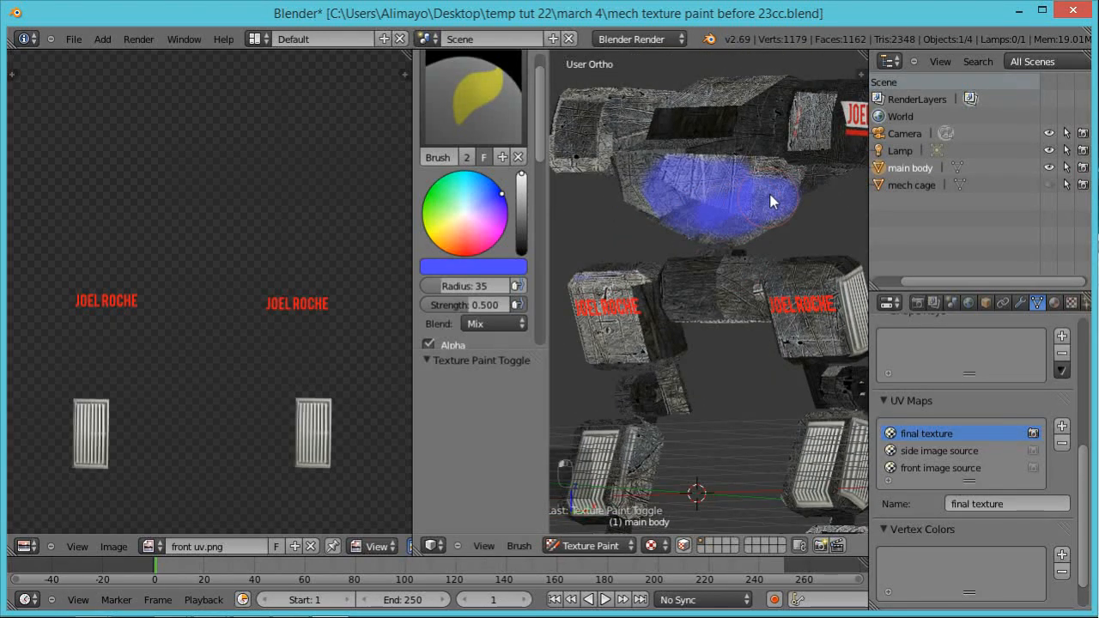
mouse_move(699, 246)
middle_mouse_down()
mouse_move(822, 238)
mouse_move(729, 184)
middle_mouse_up()
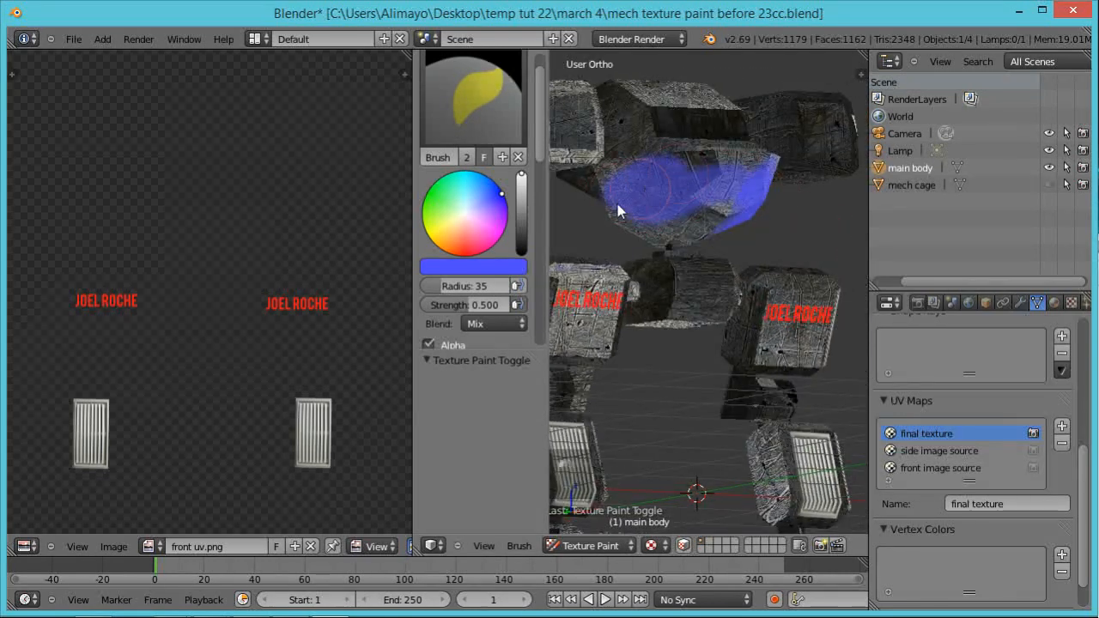
Step: Lower the brush strength to 0.188 and paint blue over the rest of the body's faceted lower front from several angles
mouse_move(668, 232)
left_mouse_down()
mouse_move(724, 189)
mouse_move(678, 159)
mouse_move(614, 177)
mouse_move(711, 240)
left_mouse_up()
mouse_move(711, 234)
middle_mouse_down()
mouse_move(675, 278)
mouse_move(589, 281)
middle_mouse_up()
left_click_drag(468, 305, 440, 307)
middle_click_drag(684, 257, 704, 227)
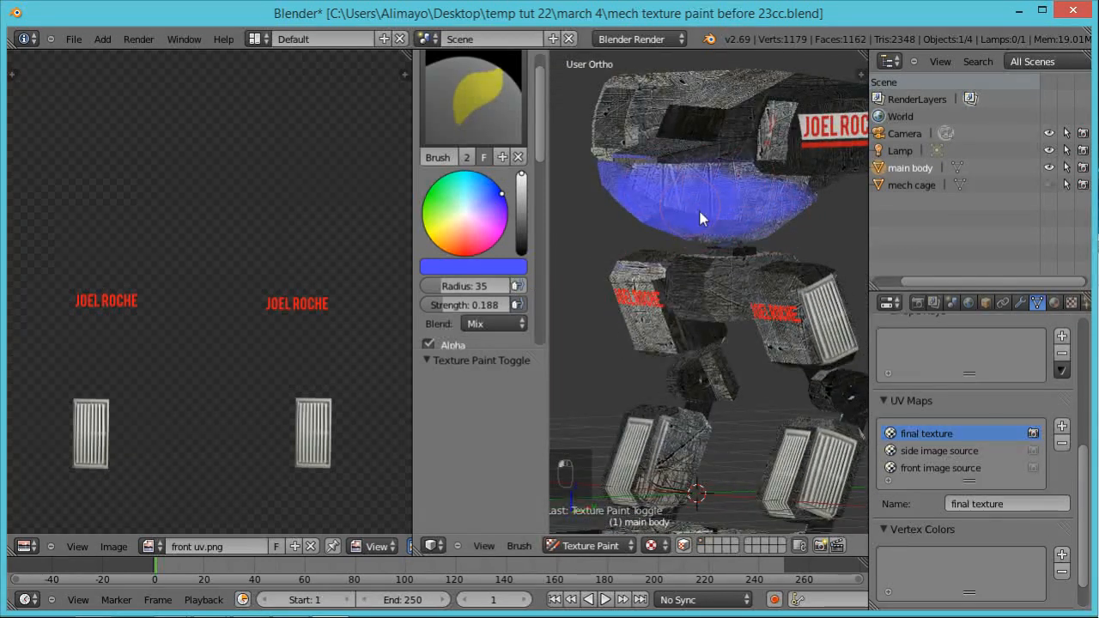
middle_click_drag(627, 275, 767, 220)
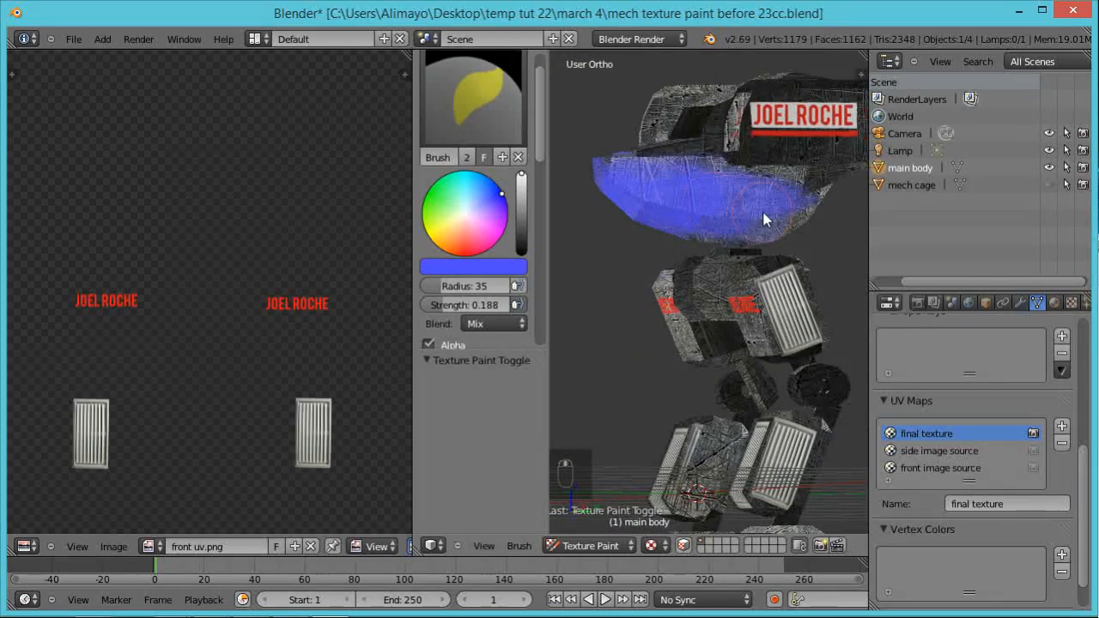
mouse_move(811, 213)
left_mouse_down()
mouse_move(748, 203)
mouse_move(767, 203)
left_mouse_up()
middle_click_drag(708, 262, 787, 225)
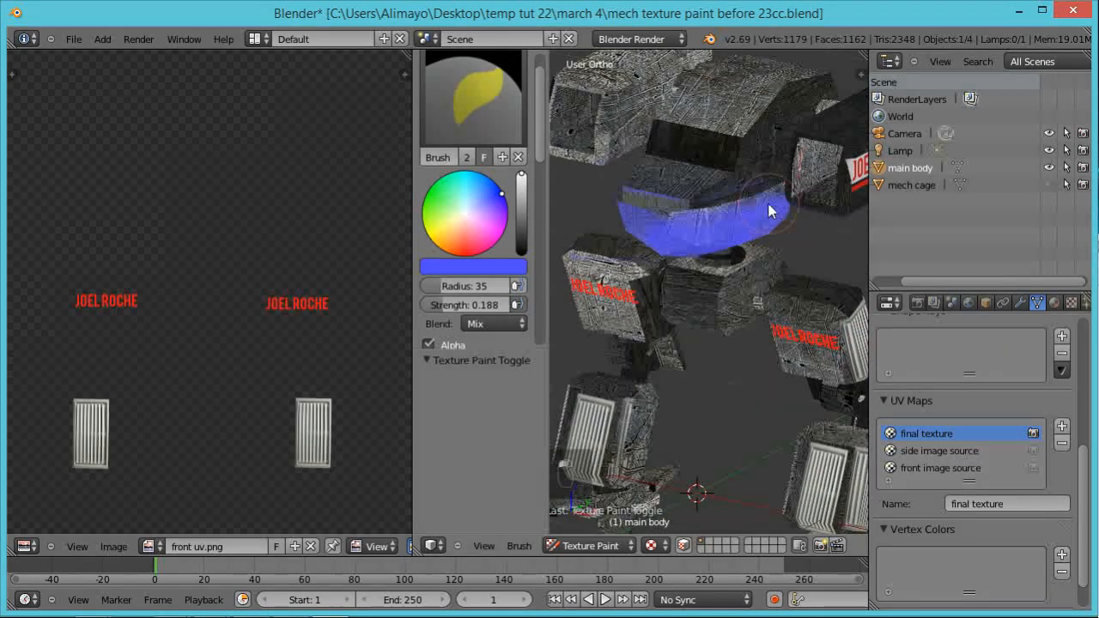
middle_click_drag(668, 263, 803, 196)
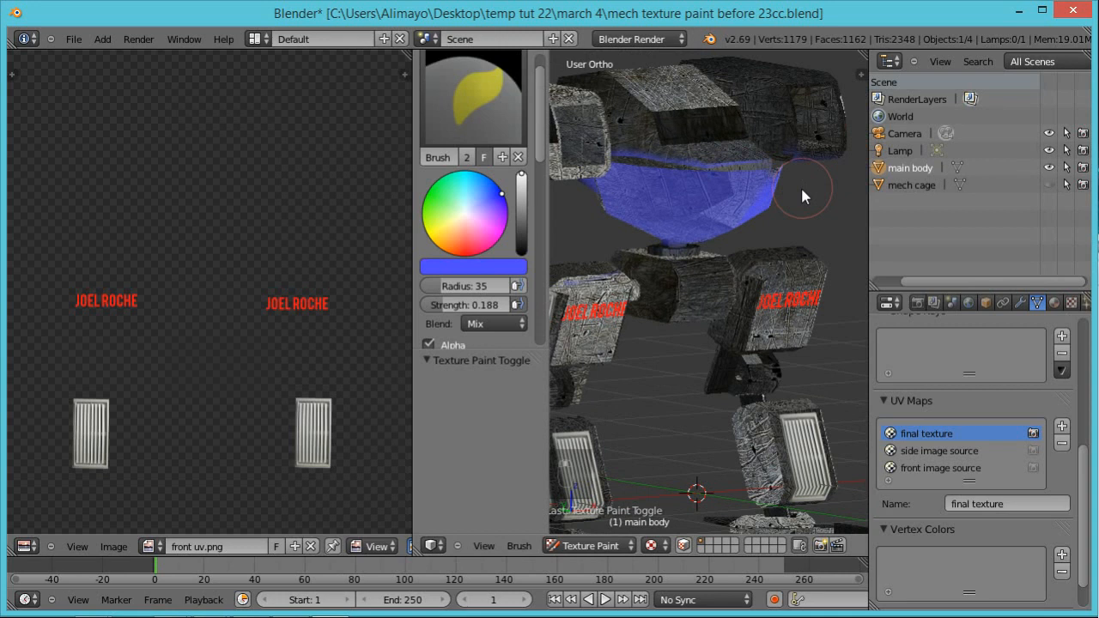
Step: Paint soft blue shading along the lower outer sides of both arm pods
middle_click_drag(787, 243, 753, 219)
mouse_move(752, 212)
left_mouse_down()
mouse_move(774, 203)
mouse_move(715, 203)
mouse_move(800, 203)
mouse_move(732, 209)
left_mouse_up()
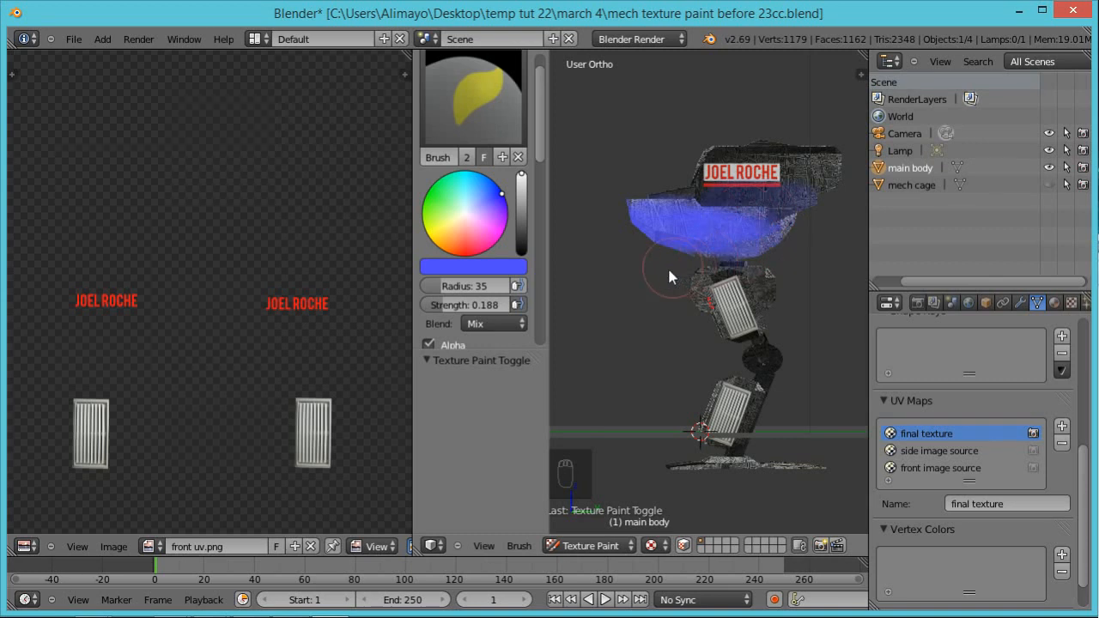
middle_click_drag(667, 275, 827, 300)
middle_click_drag(807, 222, 684, 214)
left_click_drag(625, 208, 620, 204)
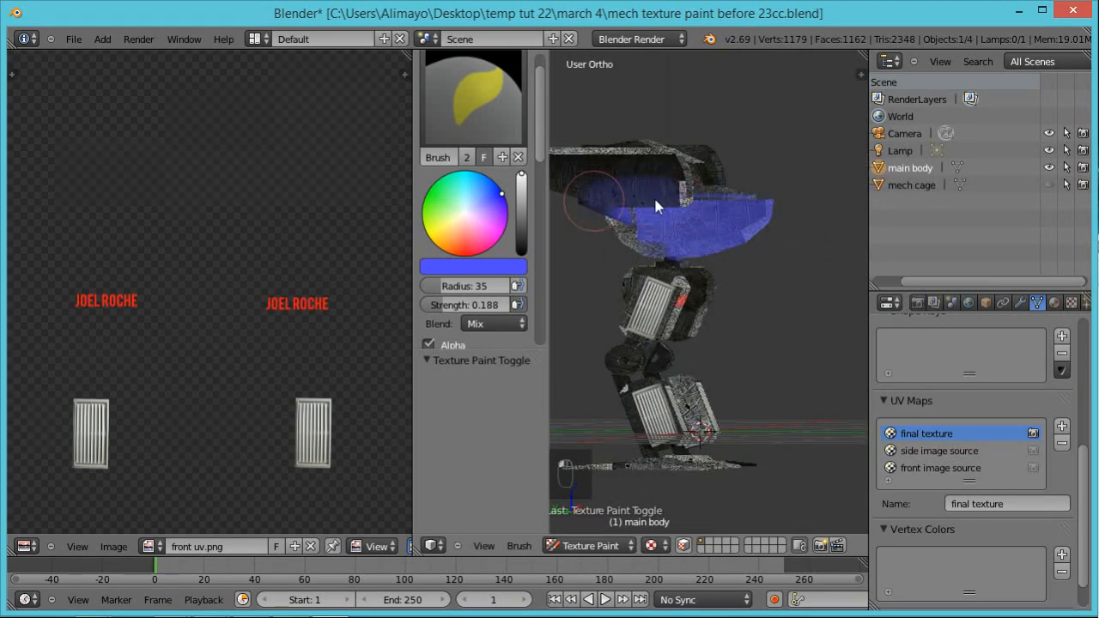
middle_click_drag(743, 346, 643, 316)
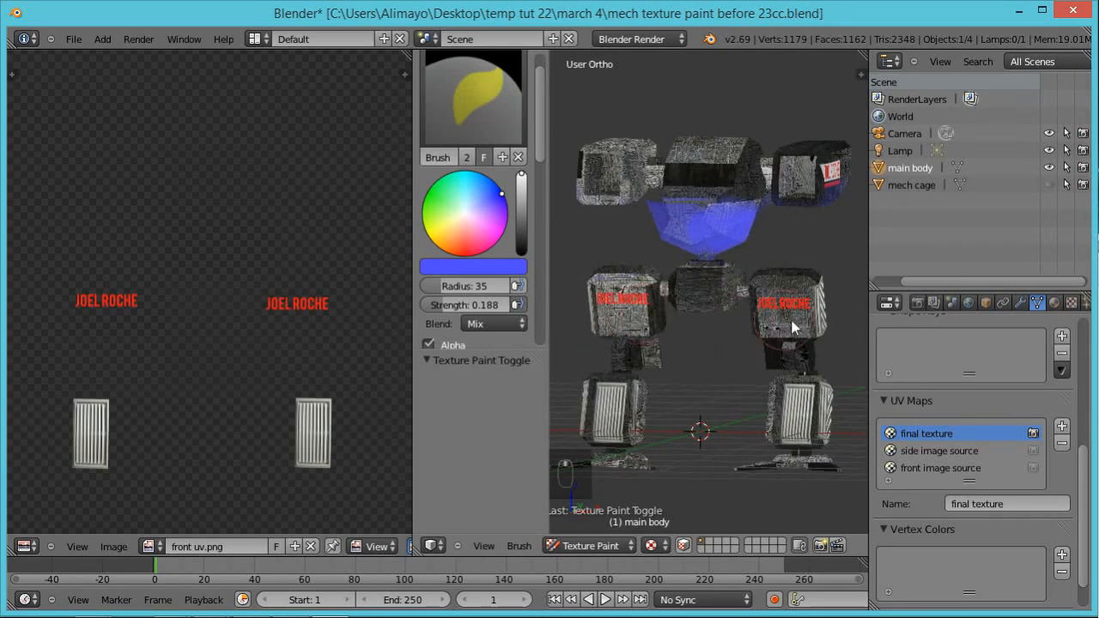
Step: Paint faint blue over the lower front of both upper legs, beneath the red name decals
mouse_move(771, 333)
left_mouse_down()
mouse_move(813, 331)
mouse_move(788, 329)
left_mouse_up()
mouse_move(633, 338)
left_mouse_down()
mouse_move(631, 321)
mouse_move(642, 324)
mouse_move(622, 324)
left_mouse_up()
mouse_move(737, 365)
middle_mouse_down()
mouse_move(567, 375)
mouse_move(794, 375)
middle_mouse_up()
scroll(736, 381, "up", 2)
scroll(793, 375, "up", 2)
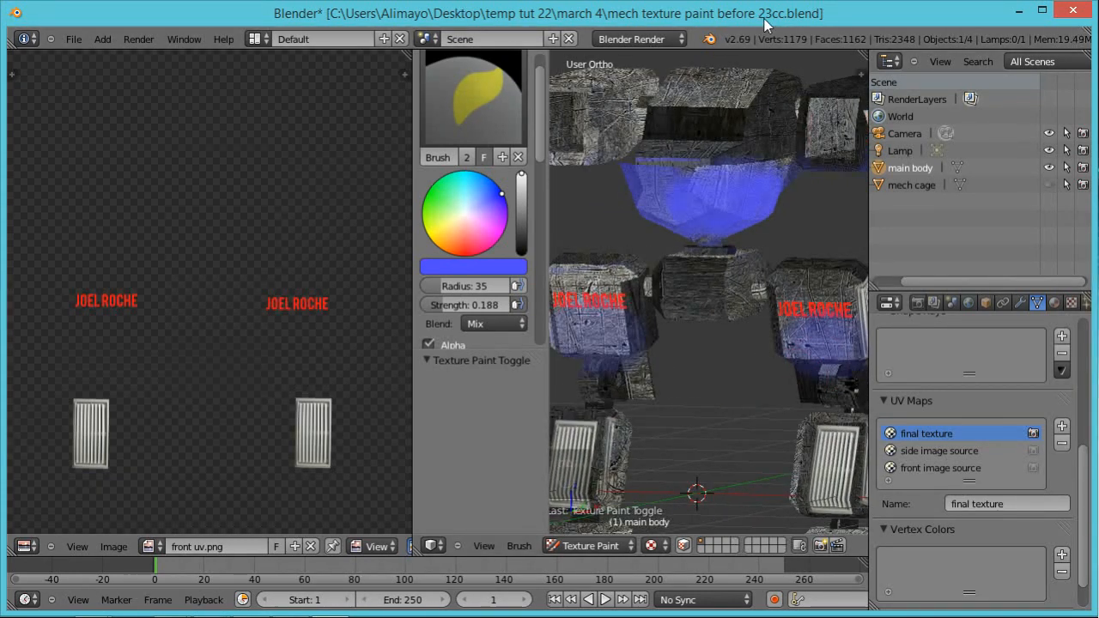
scroll(758, 186, "down", 2)
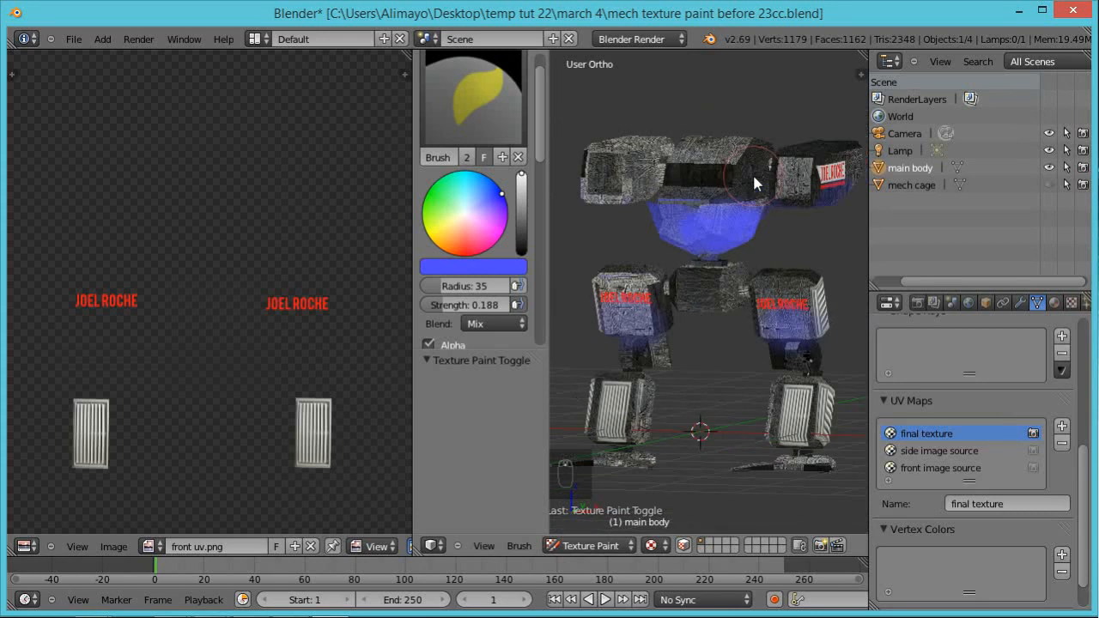
Step: Change the brush colour to white and paint the front ends of both arm pods
left_click(466, 208)
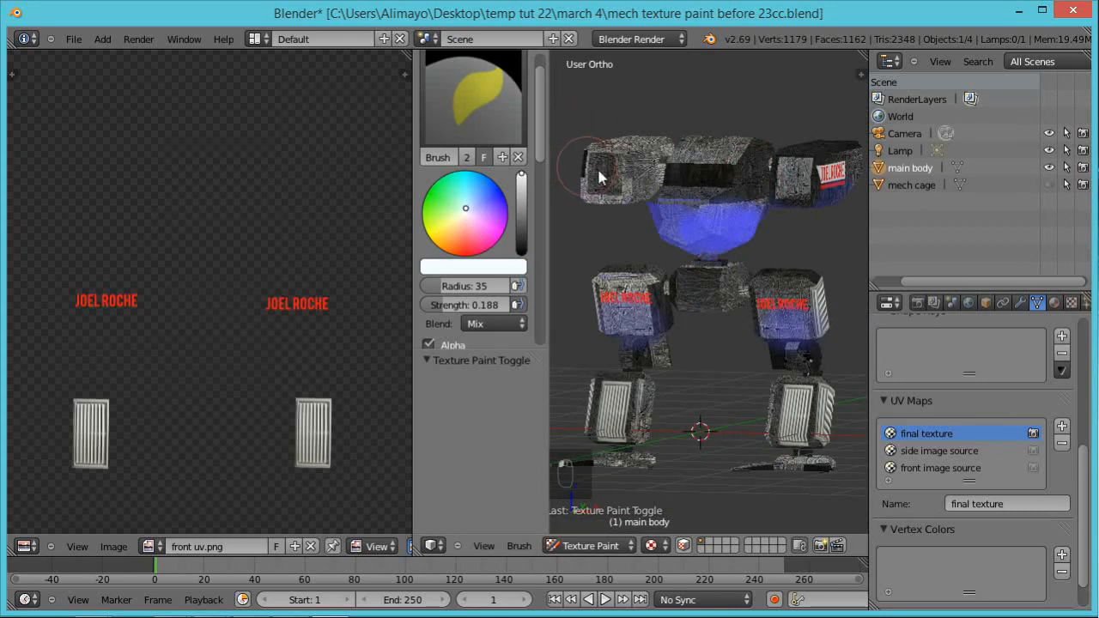
middle_click_drag(596, 212, 590, 321)
mouse_move(592, 323)
left_mouse_down()
mouse_move(618, 346)
mouse_move(592, 359)
mouse_move(627, 335)
mouse_move(663, 352)
left_mouse_up()
mouse_move(787, 297)
left_mouse_down()
mouse_move(809, 271)
mouse_move(788, 287)
mouse_move(798, 307)
left_mouse_up()
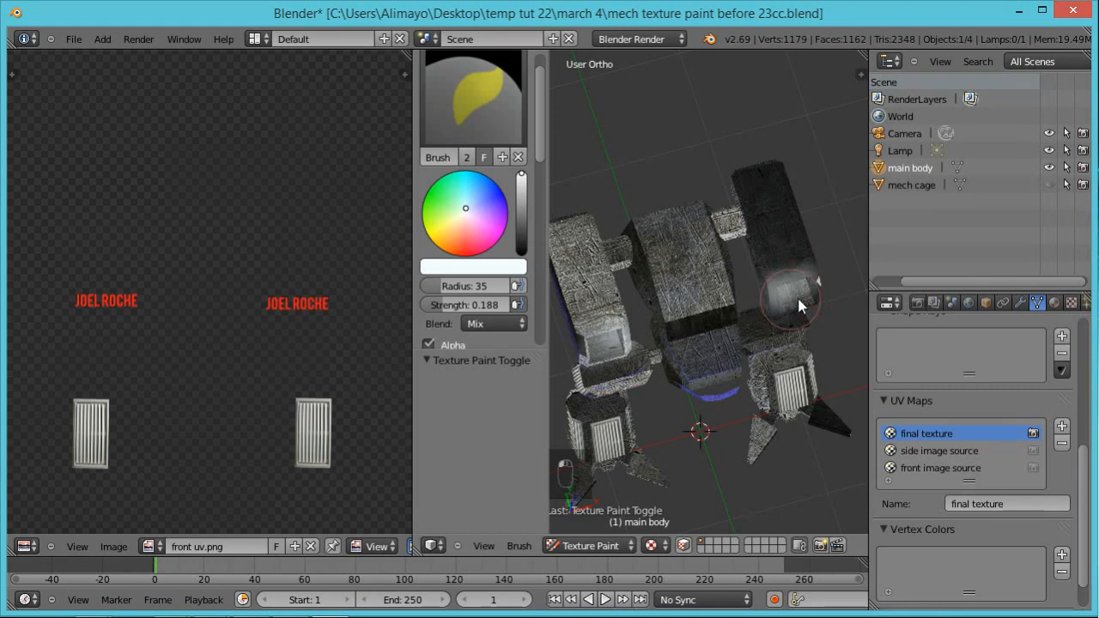
mouse_move(827, 395)
middle_mouse_down()
mouse_move(778, 274)
mouse_move(738, 299)
mouse_move(766, 311)
mouse_move(749, 290)
middle_mouse_up()
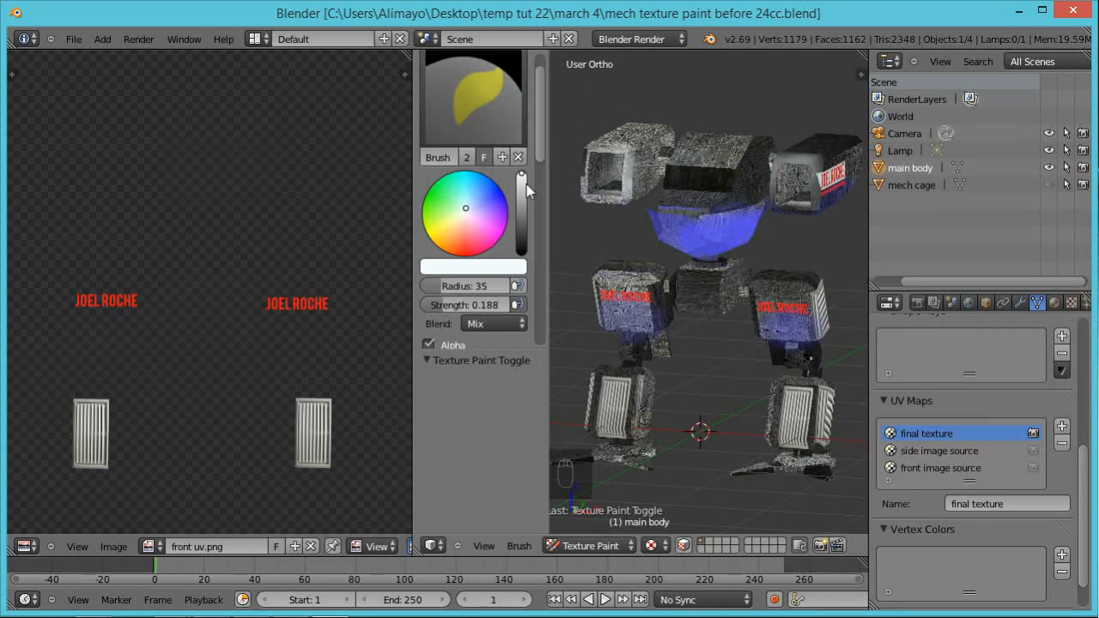
Step: Change the brush colour to black and raise the brush strength to 1.000
left_click_drag(521, 178, 520, 259)
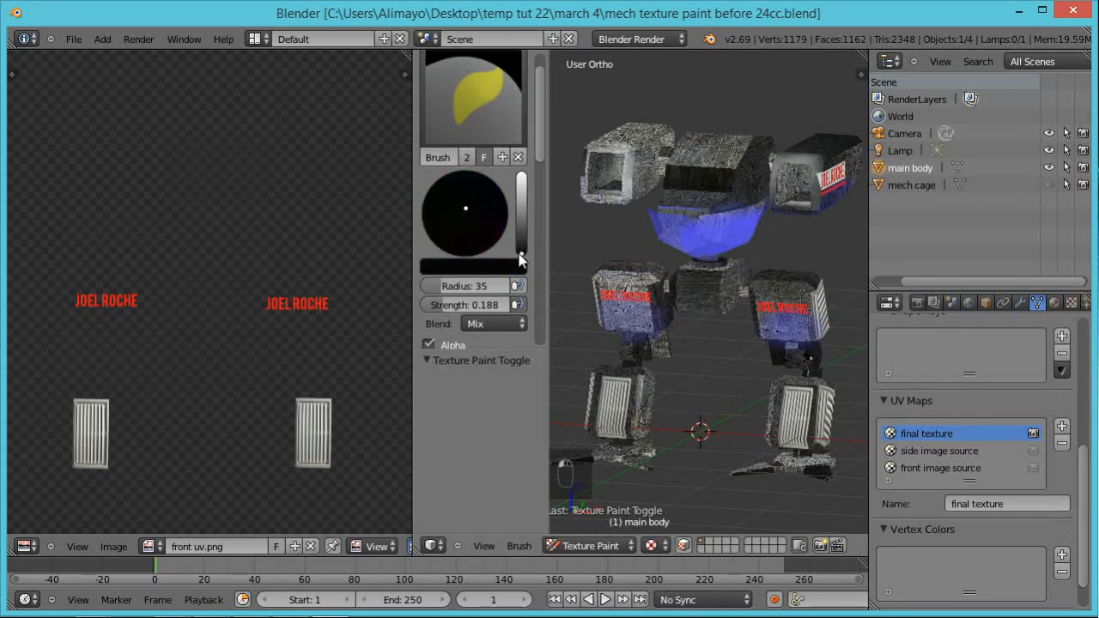
middle_click_drag(714, 435, 737, 472)
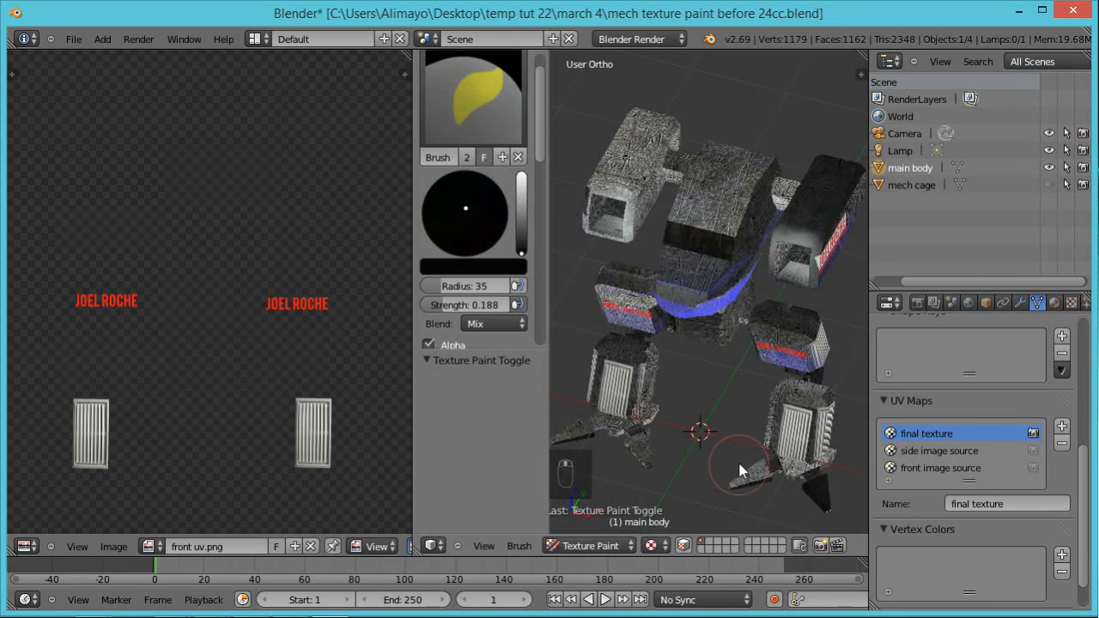
scroll(741, 470, "up", 5)
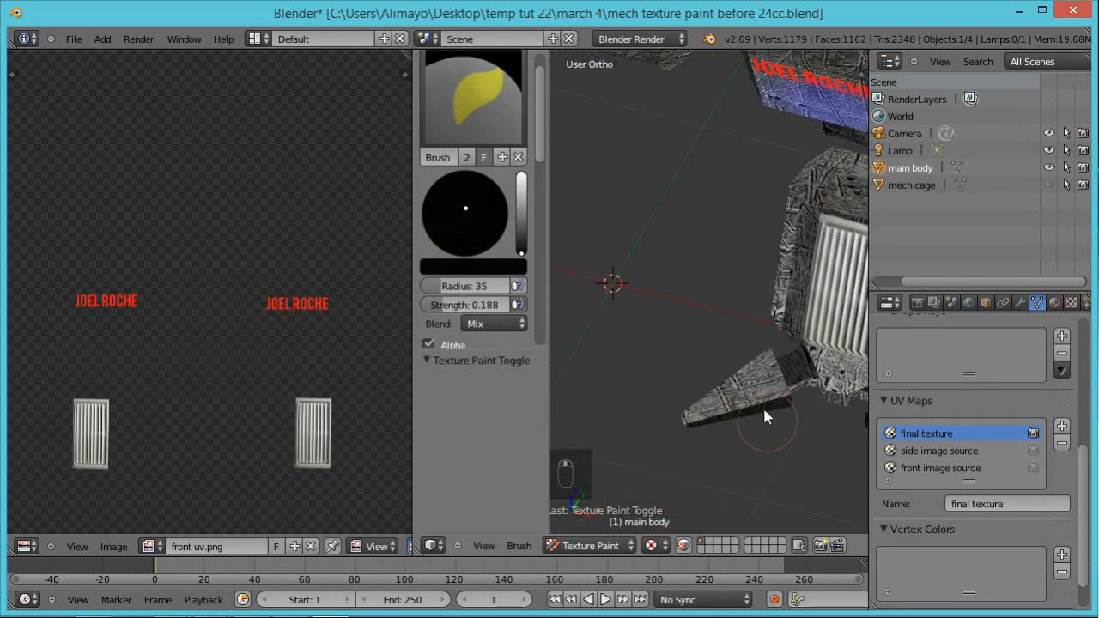
left_click_drag(443, 302, 574, 330)
Step: Paint the front and rear toes of the first foot solid black from several angles
mouse_move(753, 396)
left_mouse_down()
mouse_move(755, 355)
mouse_move(769, 390)
mouse_move(686, 406)
mouse_move(747, 374)
mouse_move(768, 414)
left_mouse_up()
middle_click_drag(789, 432, 572, 375)
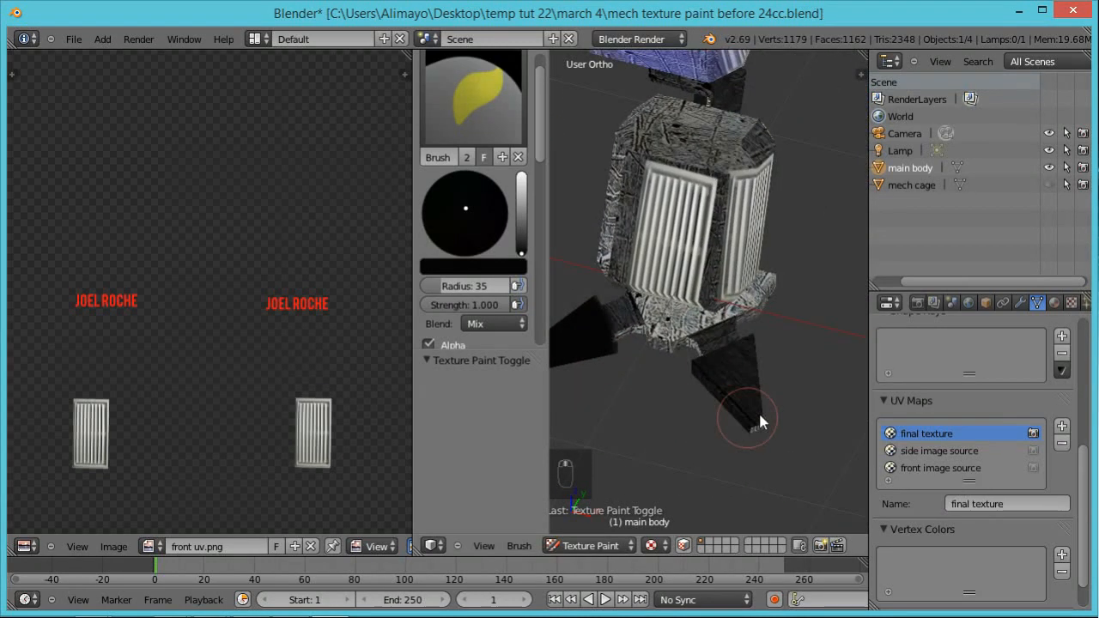
middle_click_drag(782, 397, 646, 410)
mouse_move(694, 411)
left_mouse_down()
mouse_move(684, 384)
mouse_move(746, 407)
mouse_move(721, 396)
mouse_move(691, 406)
left_mouse_up()
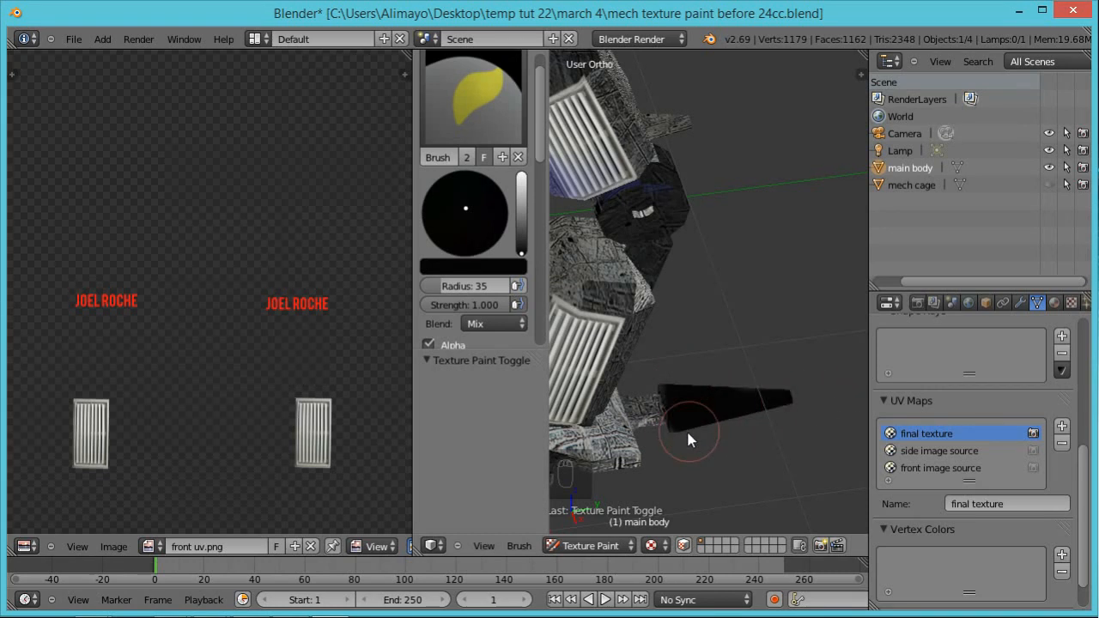
scroll(727, 373, "down", 4)
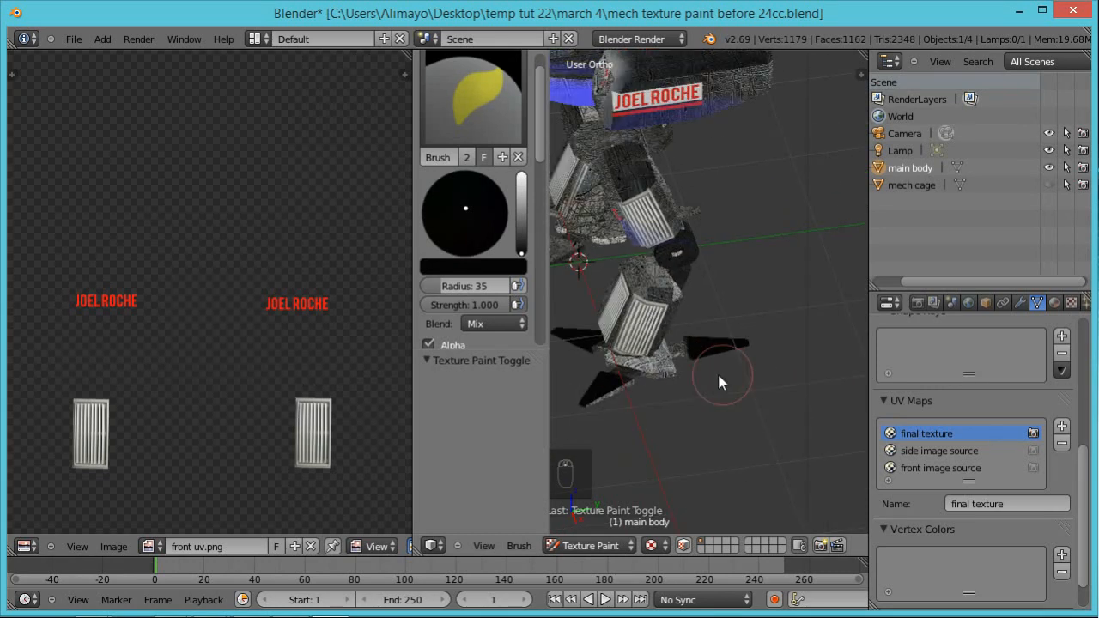
Step: Paint all the toes of the other foot solid black, including the inner side of its rear toe
middle_click_drag(628, 382, 792, 348)
mouse_move(800, 324)
left_mouse_down()
mouse_move(779, 319)
mouse_move(808, 361)
left_mouse_up()
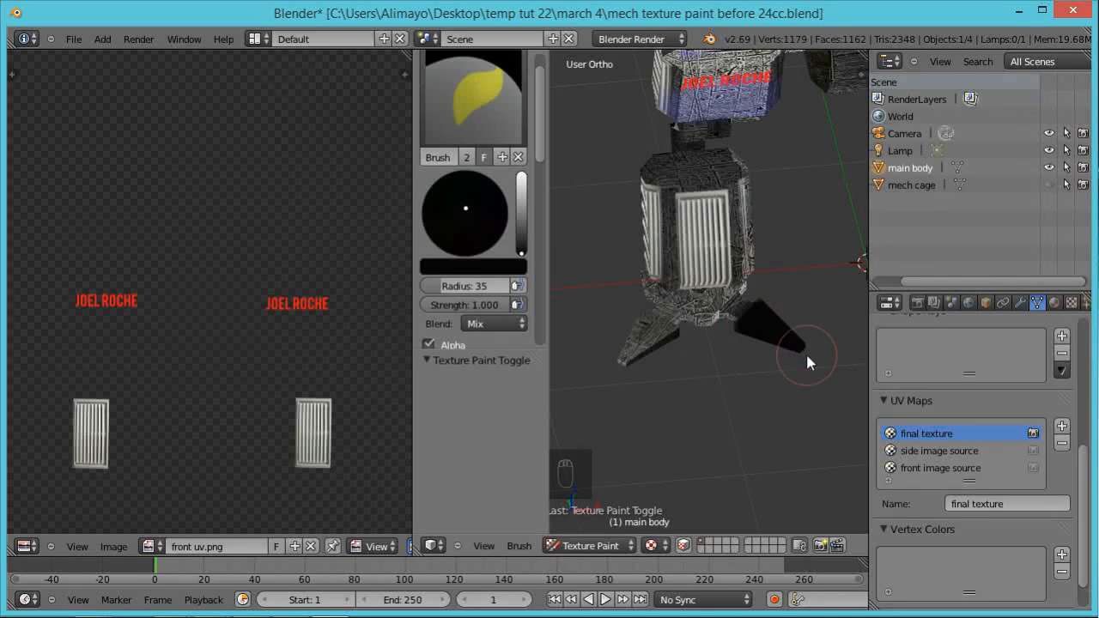
mouse_move(658, 346)
left_mouse_down()
mouse_move(649, 348)
mouse_move(651, 327)
mouse_move(656, 338)
mouse_move(623, 373)
left_mouse_up()
middle_click_drag(624, 381, 769, 387)
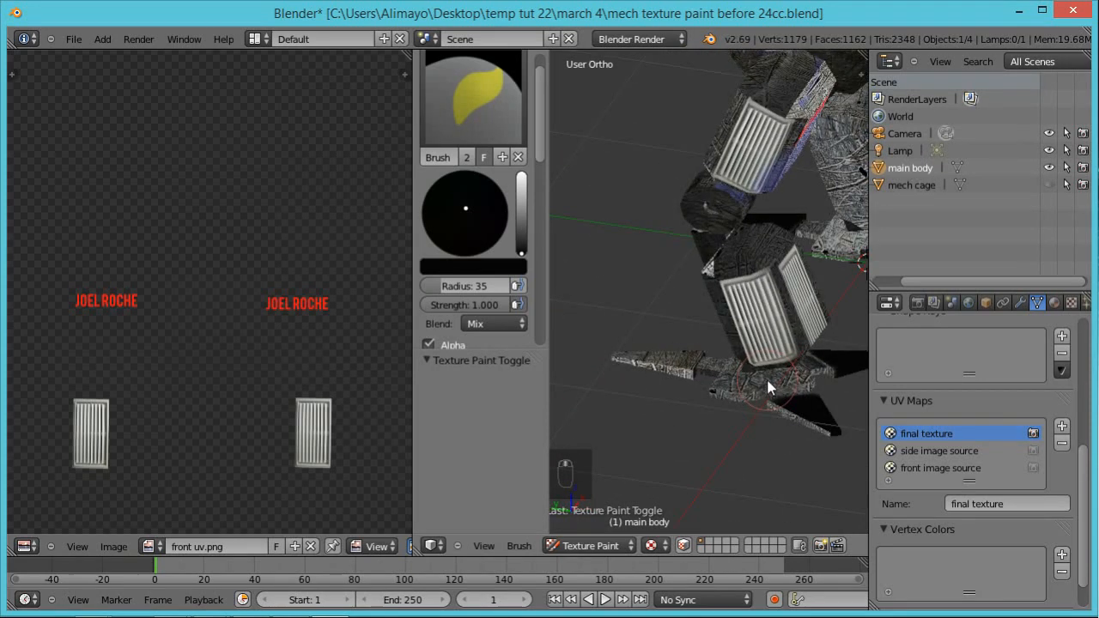
left_click_drag(628, 363, 672, 366)
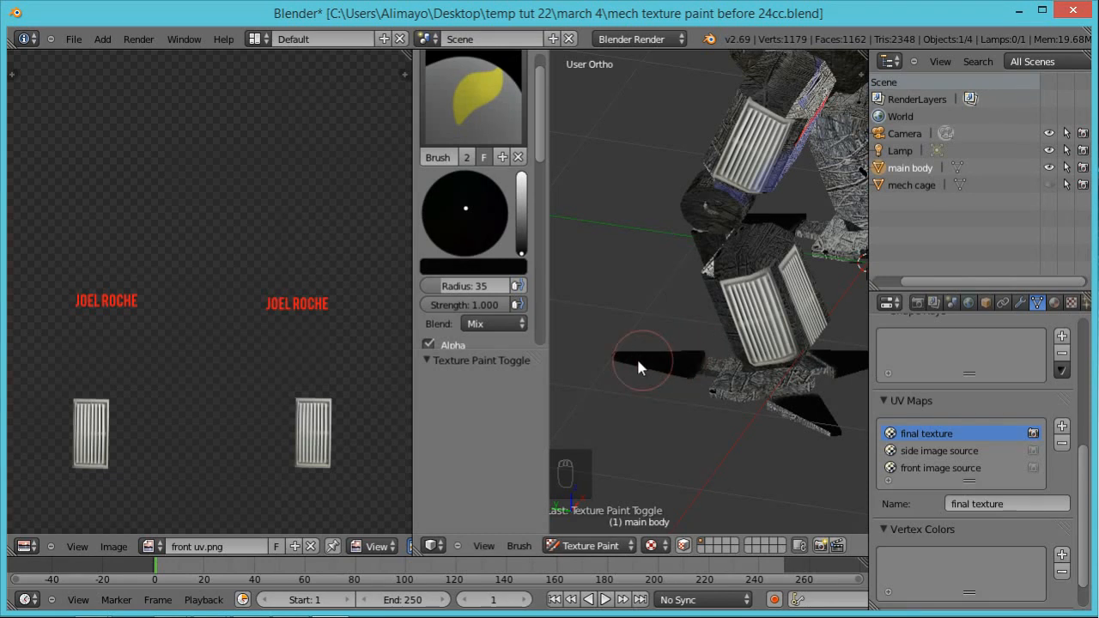
middle_click_drag(622, 295, 747, 333)
mouse_move(660, 307)
left_mouse_down()
mouse_move(620, 314)
mouse_move(667, 309)
left_mouse_up()
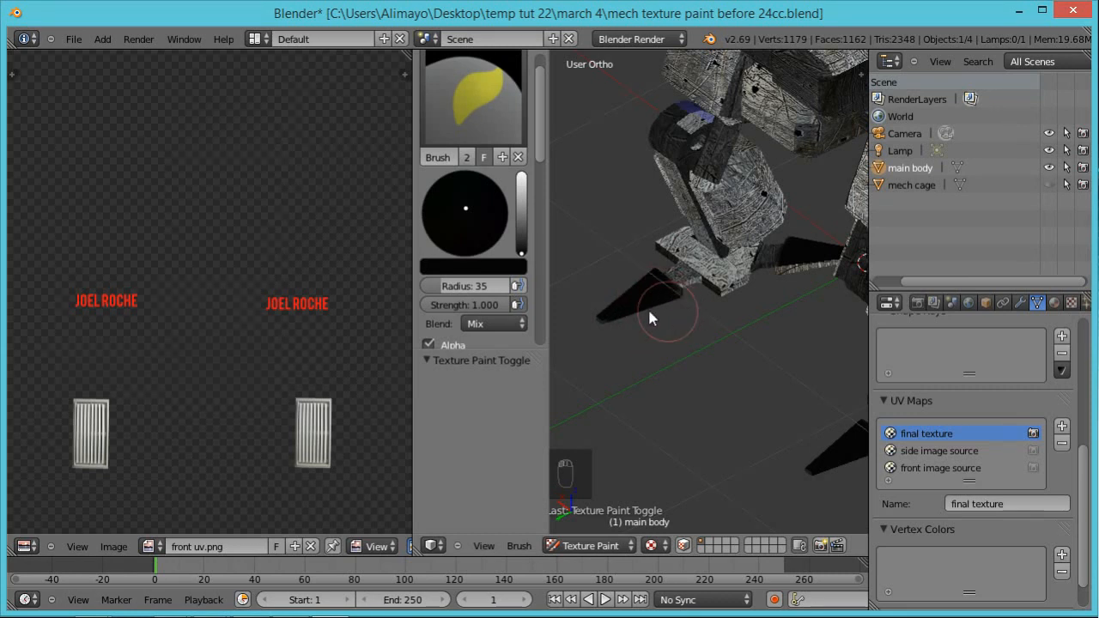
middle_click_drag(610, 327, 743, 345)
Step: Examine the painted feet, legs and body of the mech from several angles
middle_click_drag(807, 419, 615, 372)
middle_click_drag(818, 342, 697, 401, "shift")
scroll(696, 402, "up", 2)
middle_click_drag(777, 420, 668, 460)
scroll(704, 410, "down", 4)
mouse_move(794, 442)
middle_mouse_down()
mouse_move(714, 449)
mouse_move(785, 435)
middle_mouse_up()
scroll(706, 369, "up", 2)
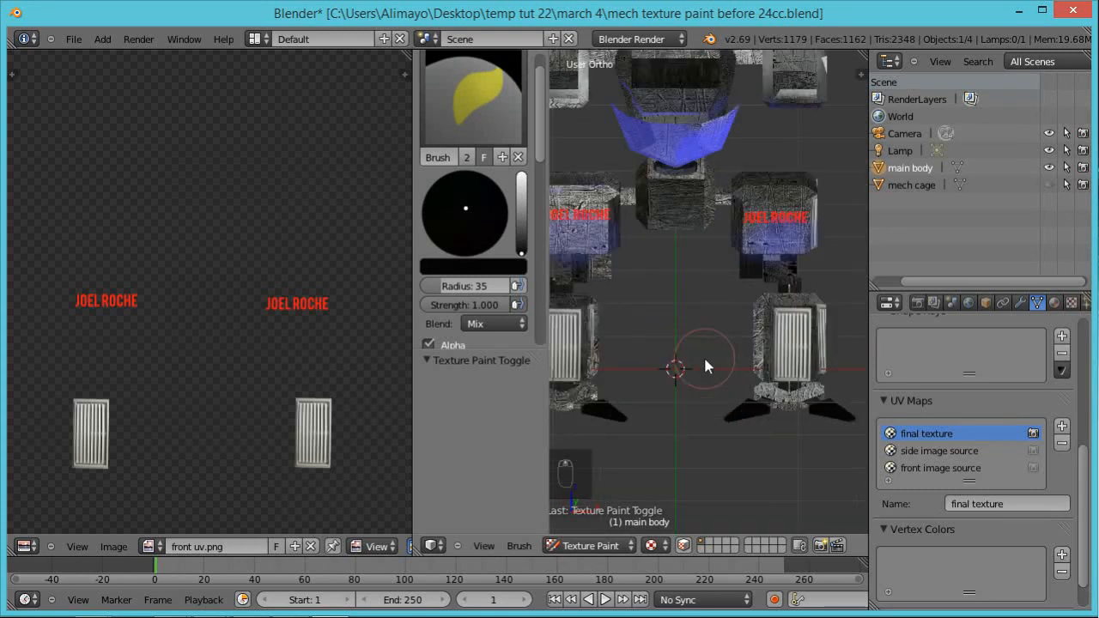
middle_click_drag(633, 336, 735, 300)
scroll(730, 387, "up", 3)
middle_click_drag(732, 344, 651, 368)
middle_click_drag(769, 317, 708, 339)
scroll(708, 339, "up", 2)
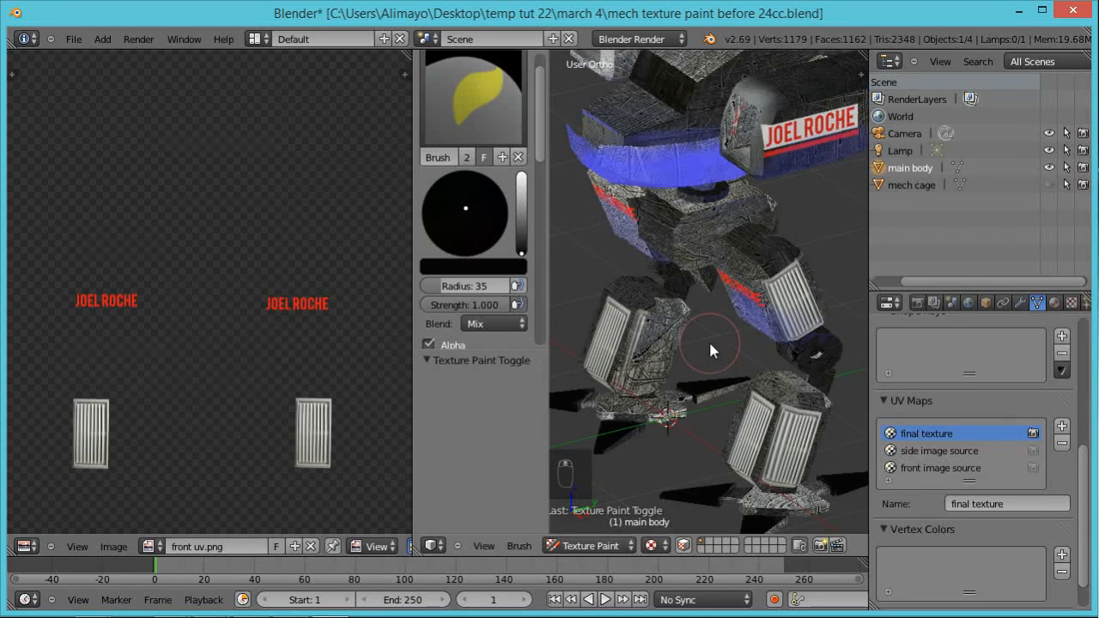
scroll(709, 339, "down", 1)
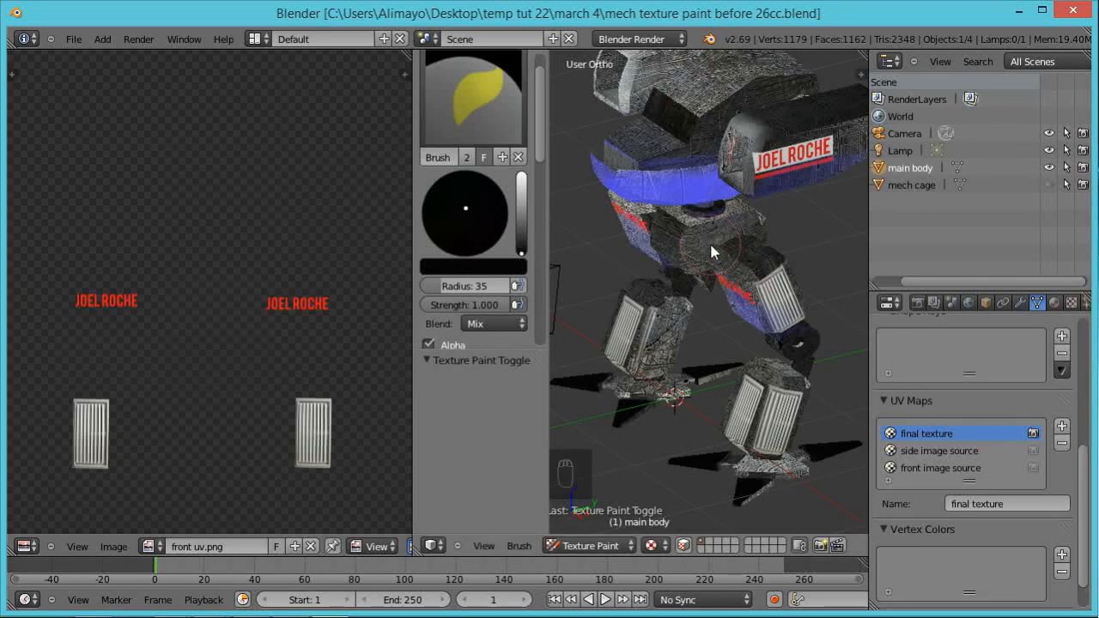
Step: Switch the mech to Edit Mode and bring its whole painted texture into view in the UV editor
left_click(626, 549)
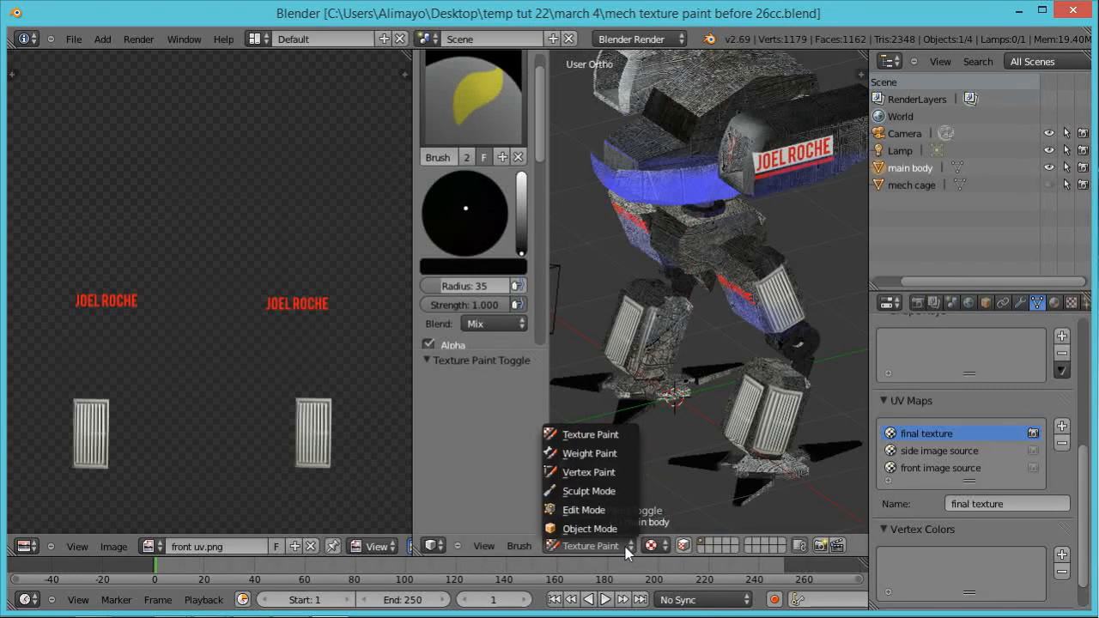
left_click(591, 511)
scroll(293, 322, "down", 3)
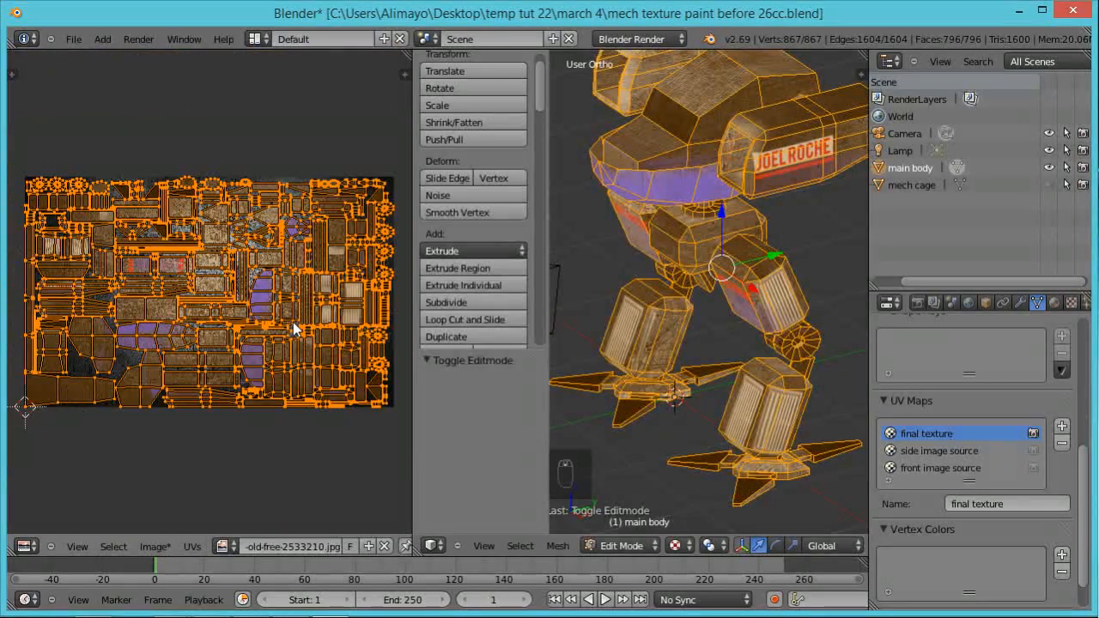
scroll(293, 322, "up", 1)
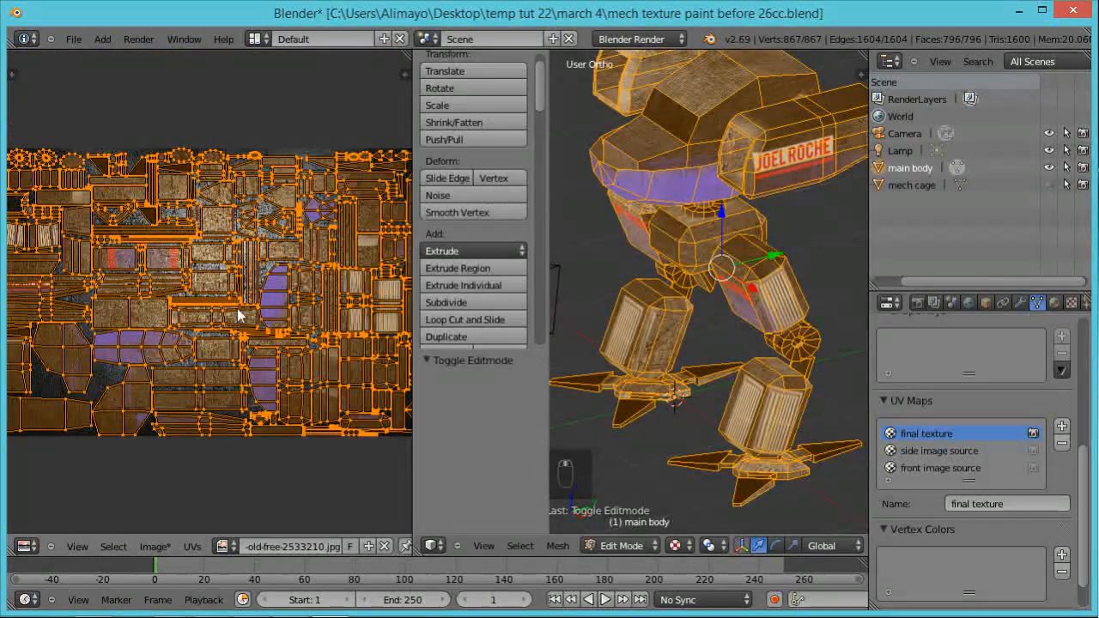
Step: Save the painted texture as "absolute final mech texture use this one.jpg" in the "textures uv for mech" folder
left_click(154, 546)
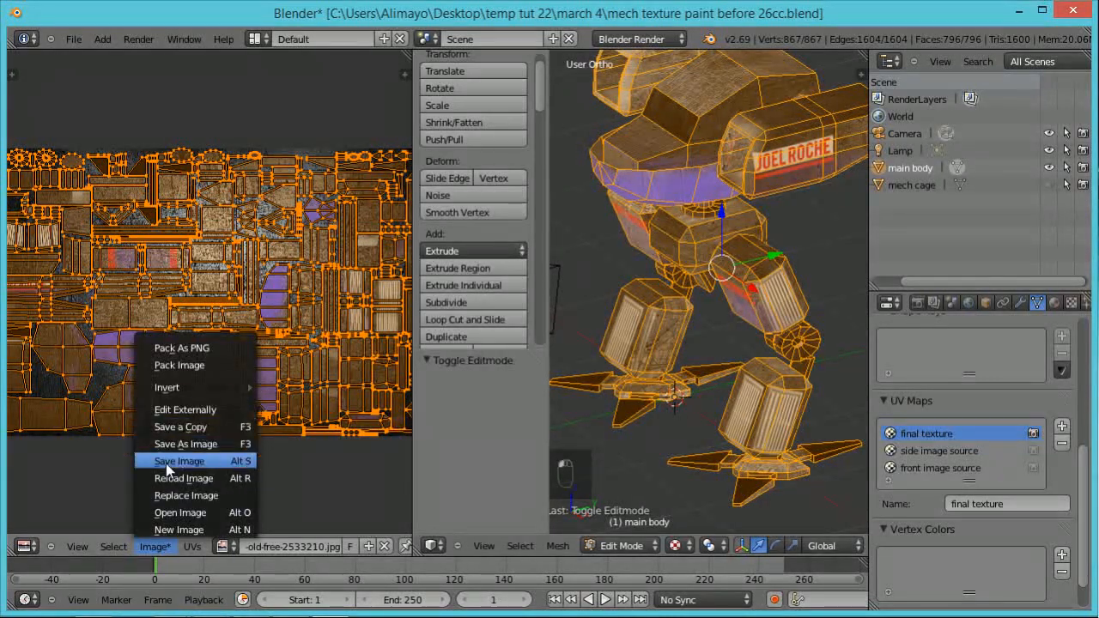
left_click(187, 446)
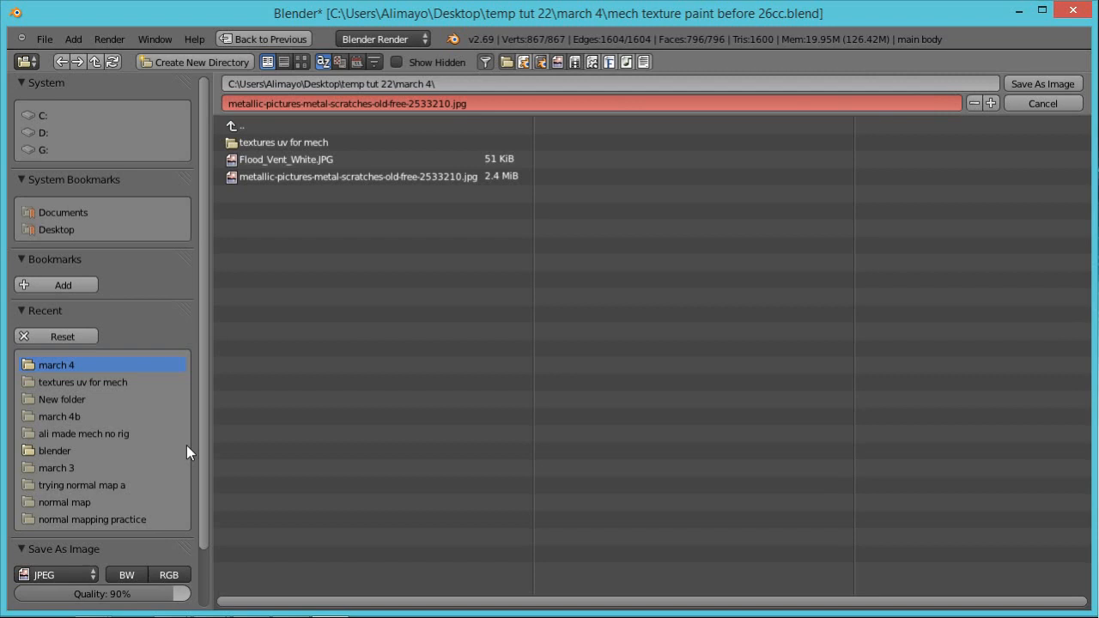
left_click(275, 143)
left_click(411, 105)
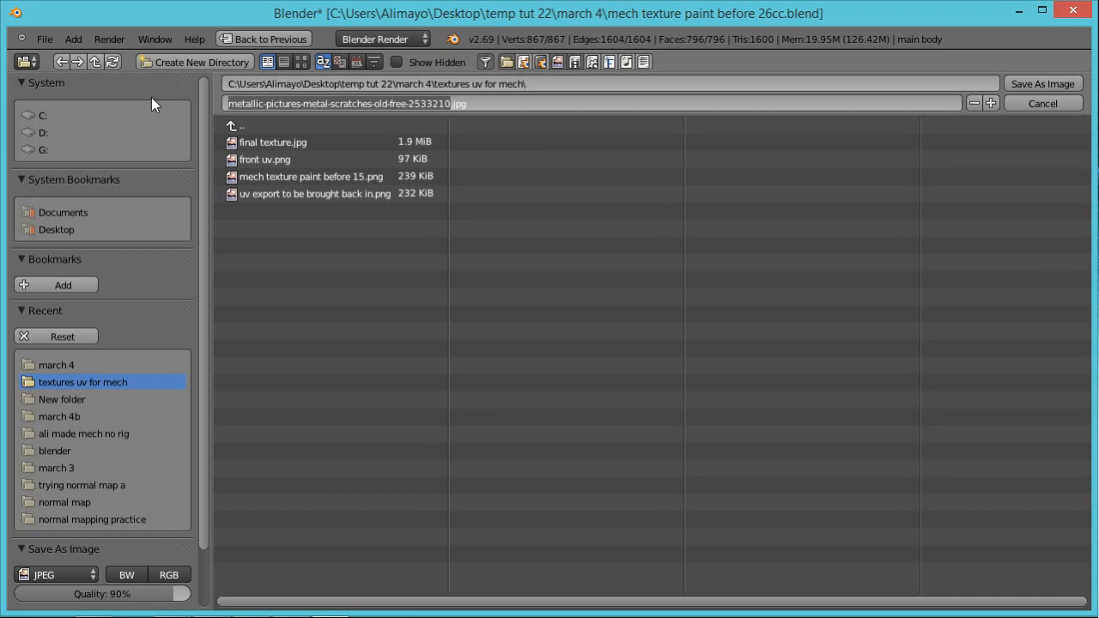
type("absolute final mech texture")
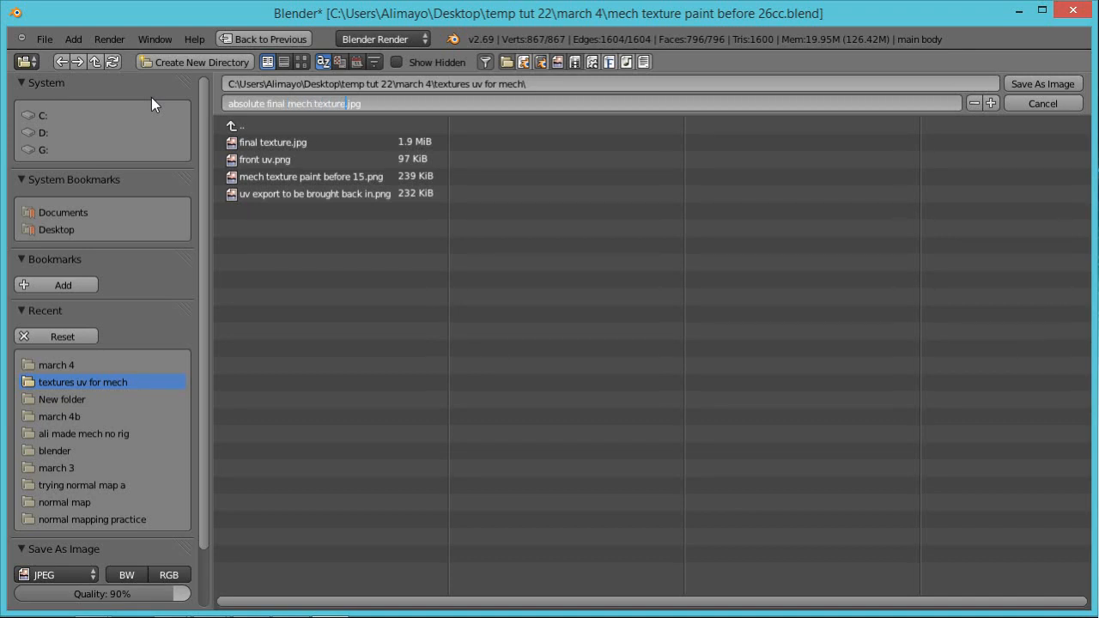
type(" use this opn")
key("Return")
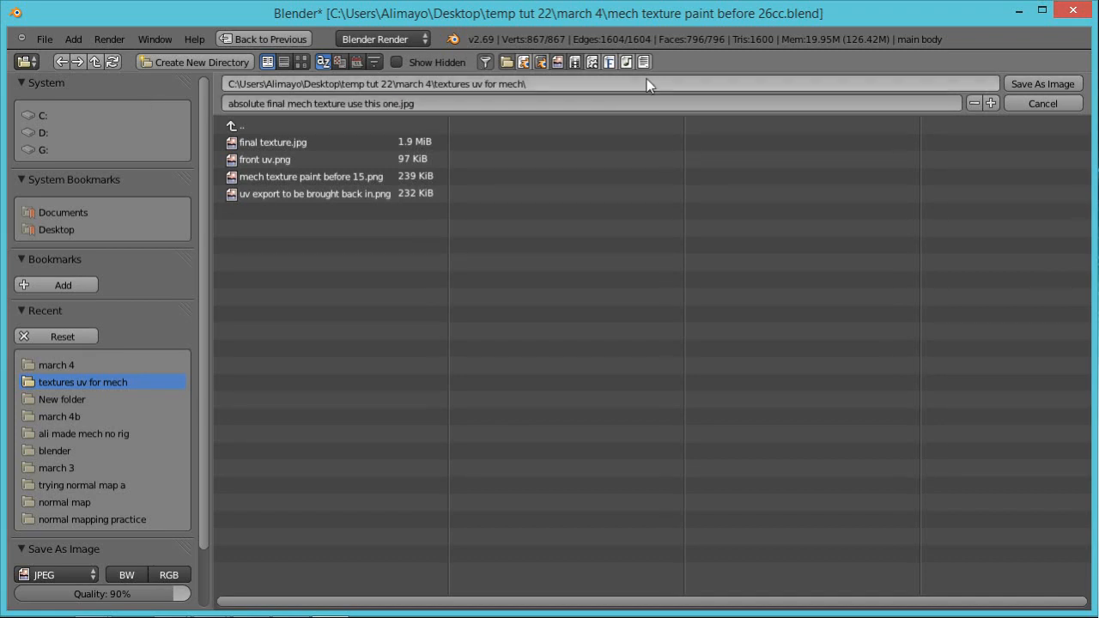
left_click(1031, 87)
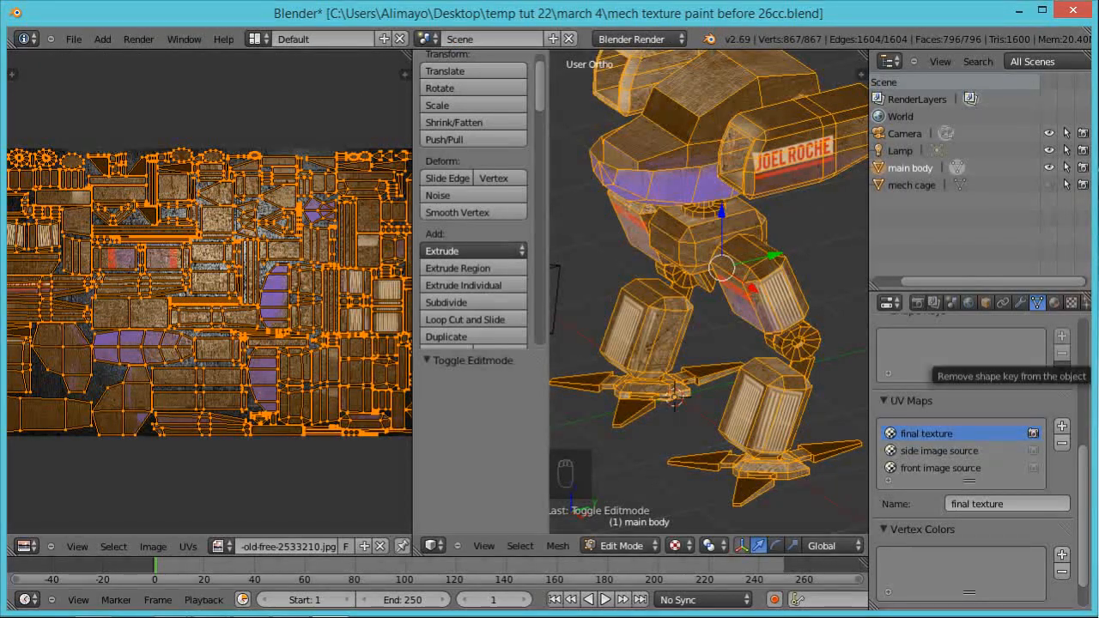
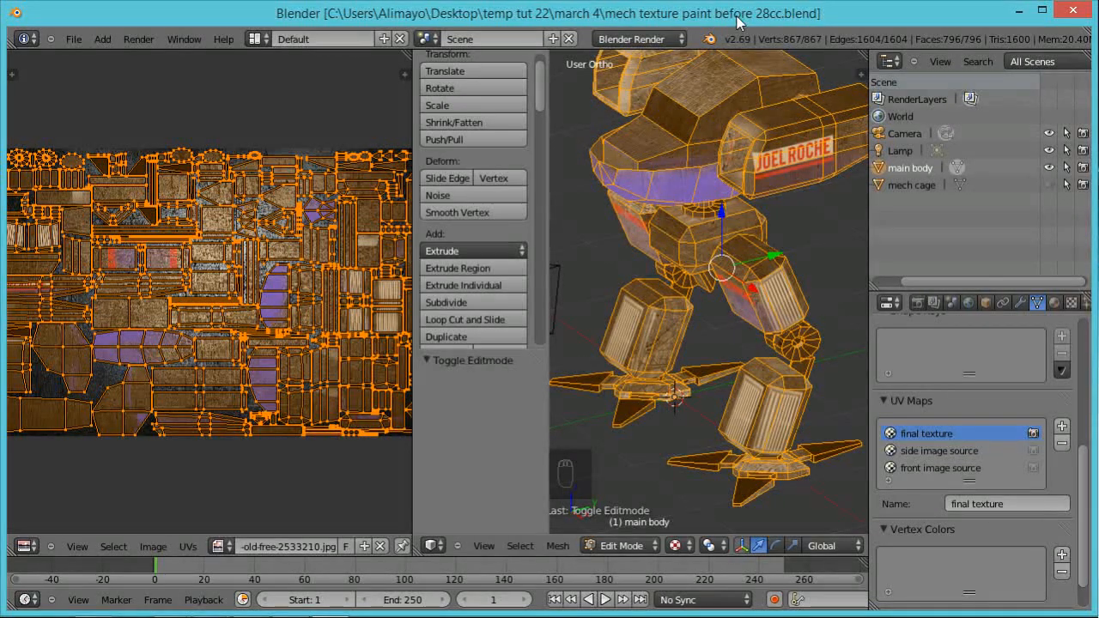
Step: Switch the render engine to Cycles Render and enlarge the 3D view over the UV editor, showing the mech from the front
left_click(677, 39)
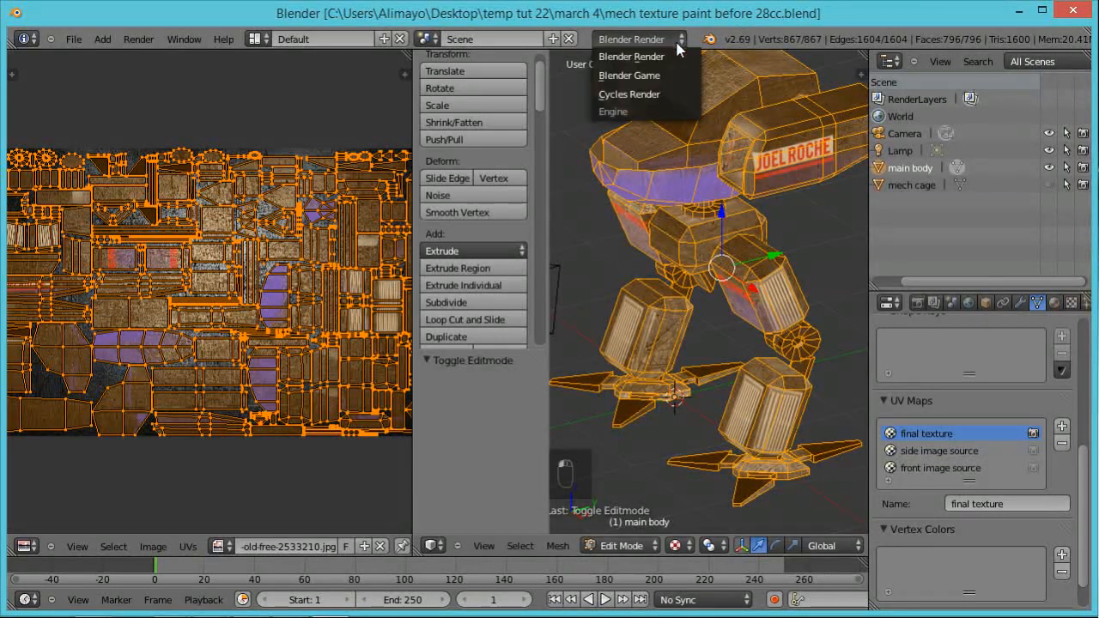
left_click(650, 94)
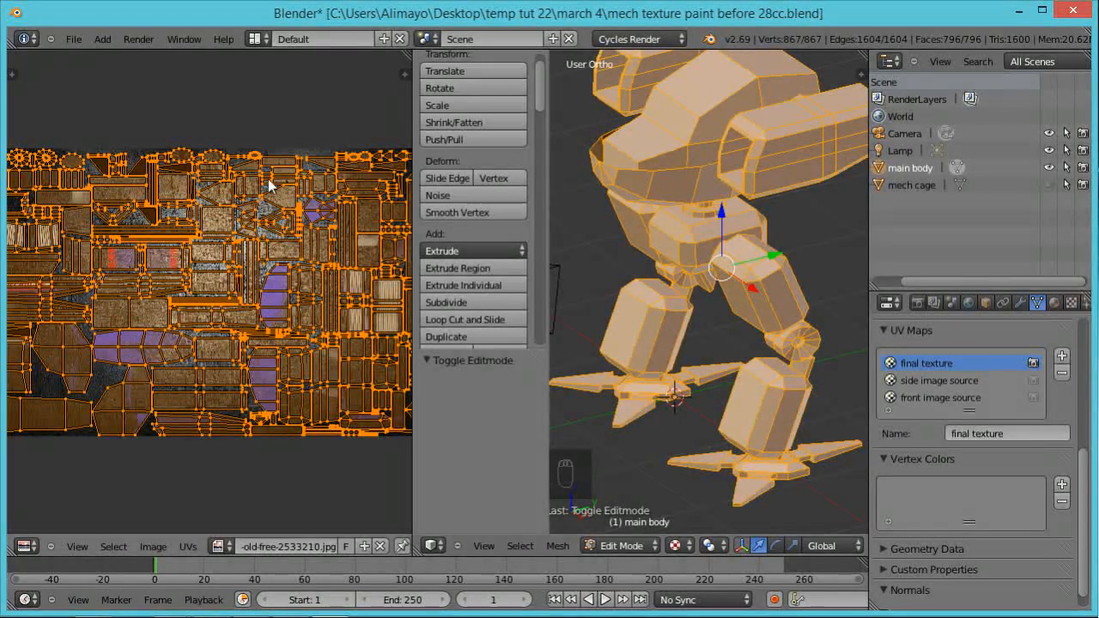
left_click_drag(413, 135, 230, 142)
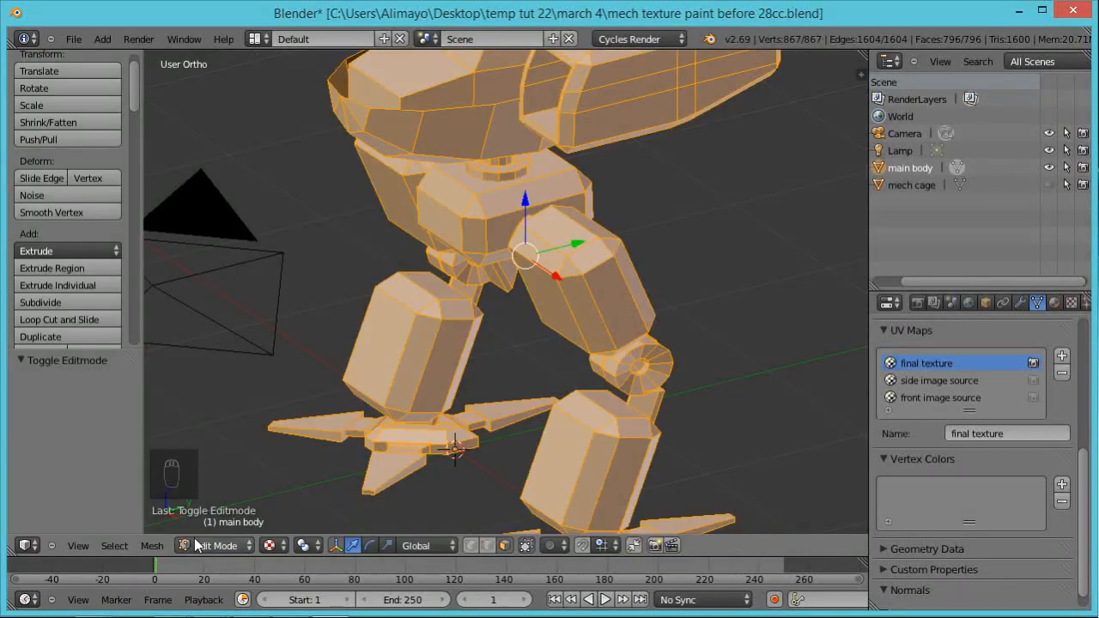
scroll(472, 199, "down", 5)
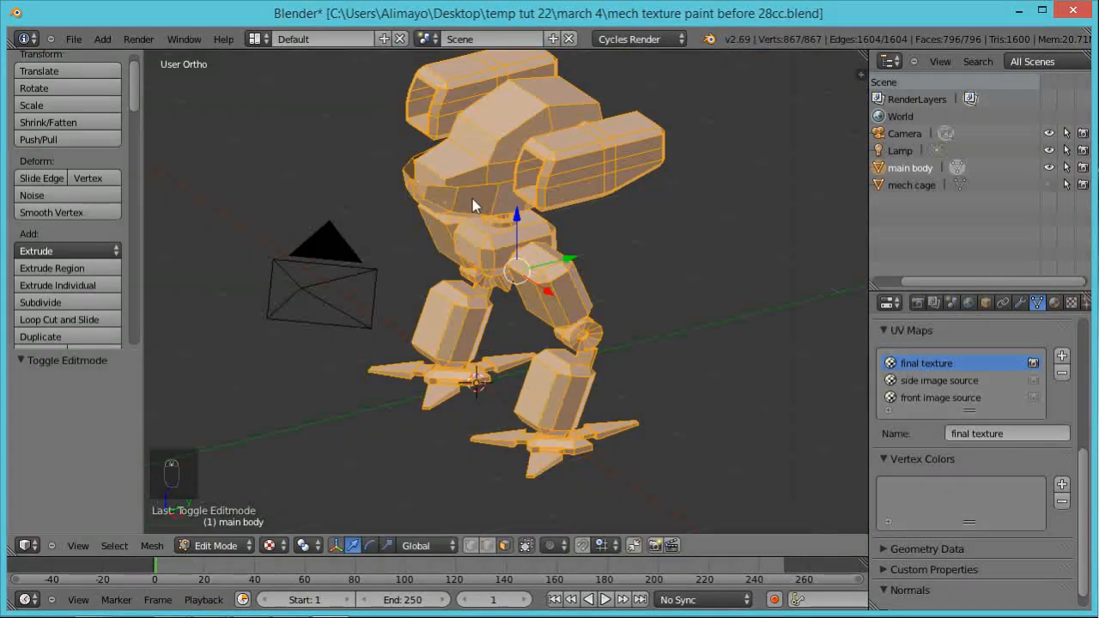
middle_click_drag(510, 236, 594, 283)
scroll(595, 283, "up", 2)
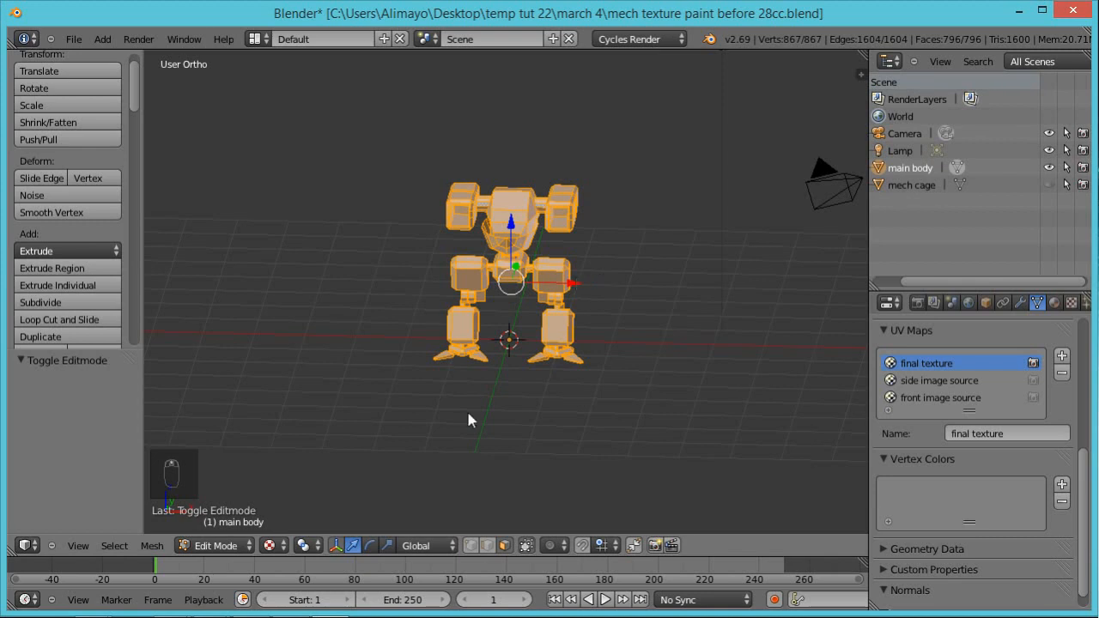
Step: Preview the mech with Rendered viewport shading and set the viewport to Solid shading
left_click(280, 546)
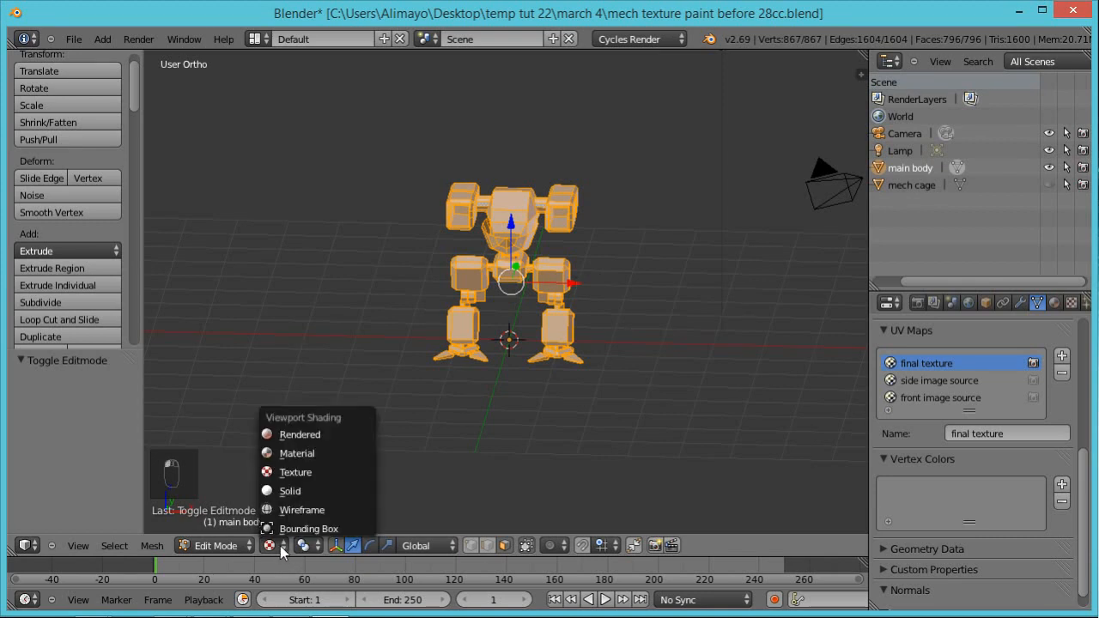
left_click(322, 438)
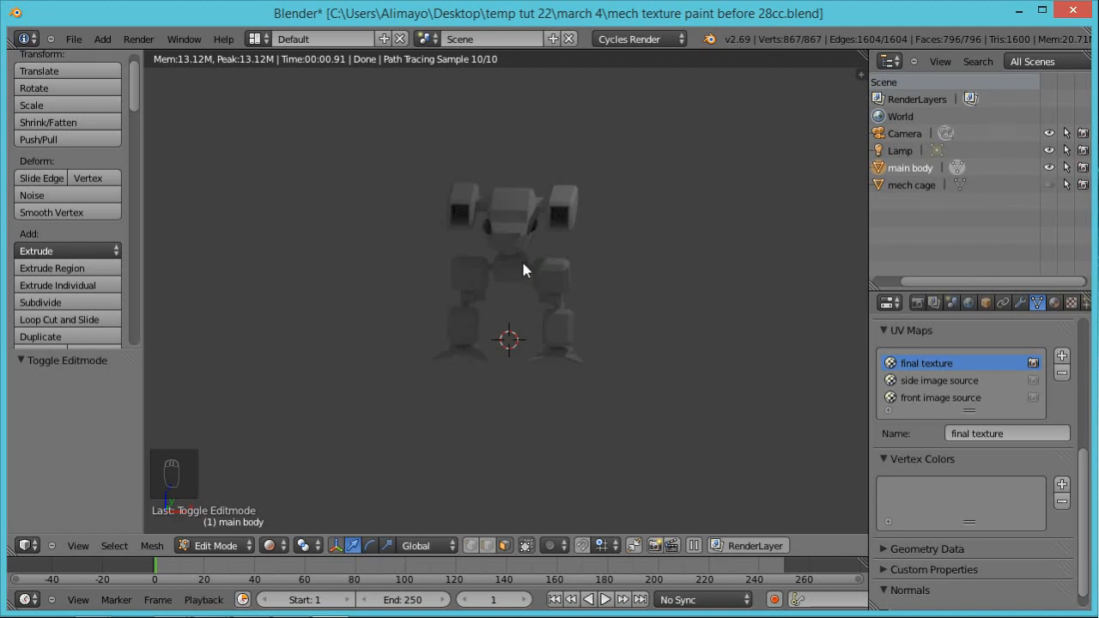
left_click(286, 549)
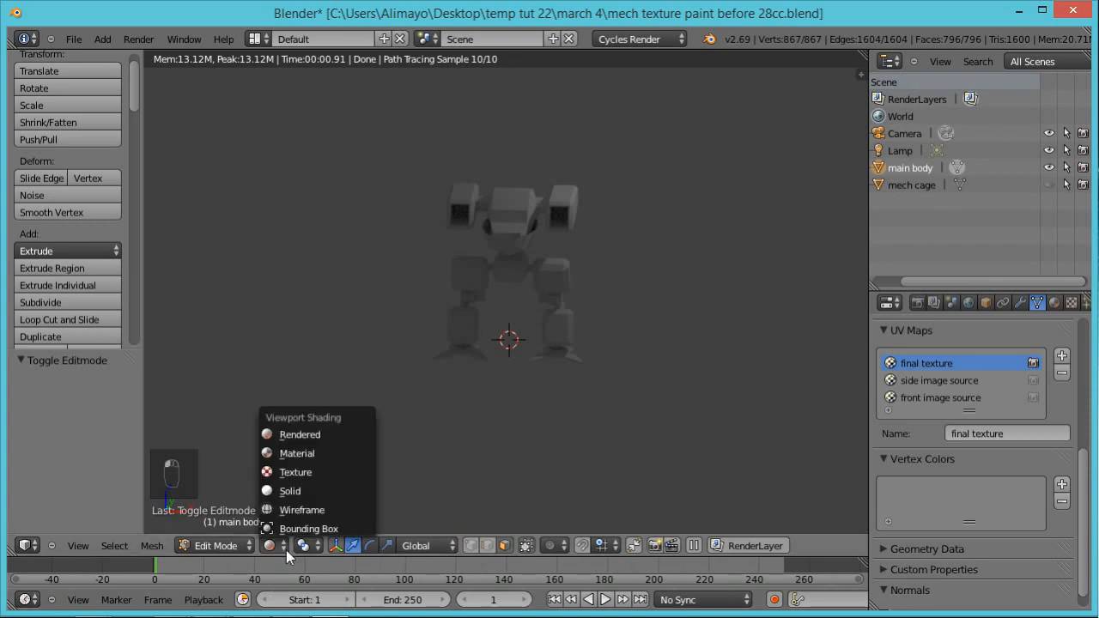
left_click(291, 490)
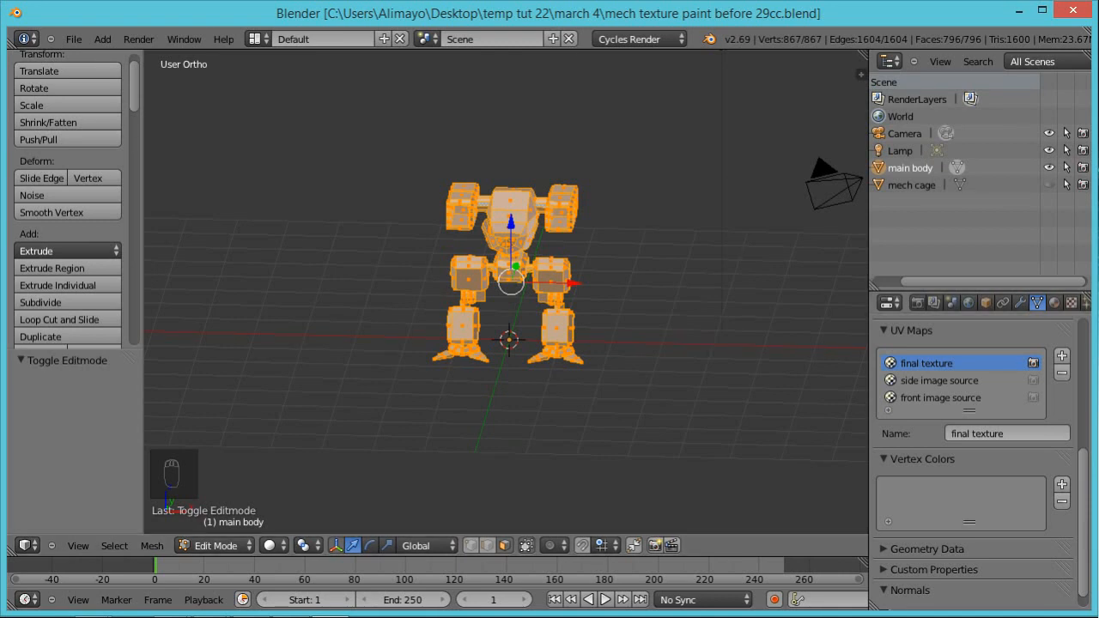
Step: Check the CUDA compute device in the system preferences and set the scene's render device to GPU Compute
left_click_drag(1080, 471, 1080, 342)
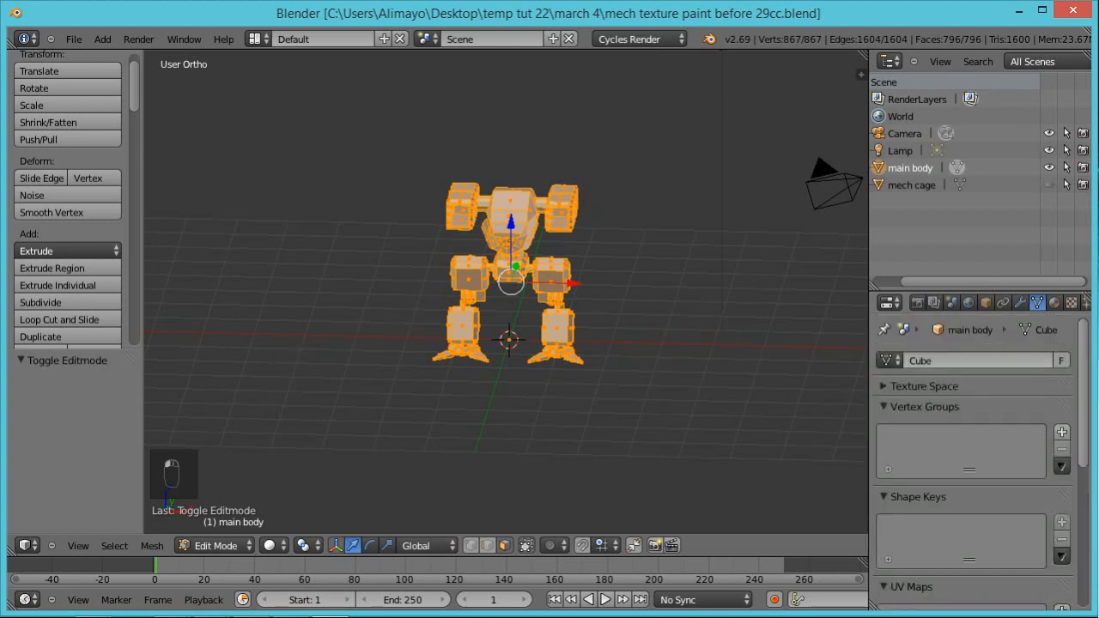
left_click(917, 301)
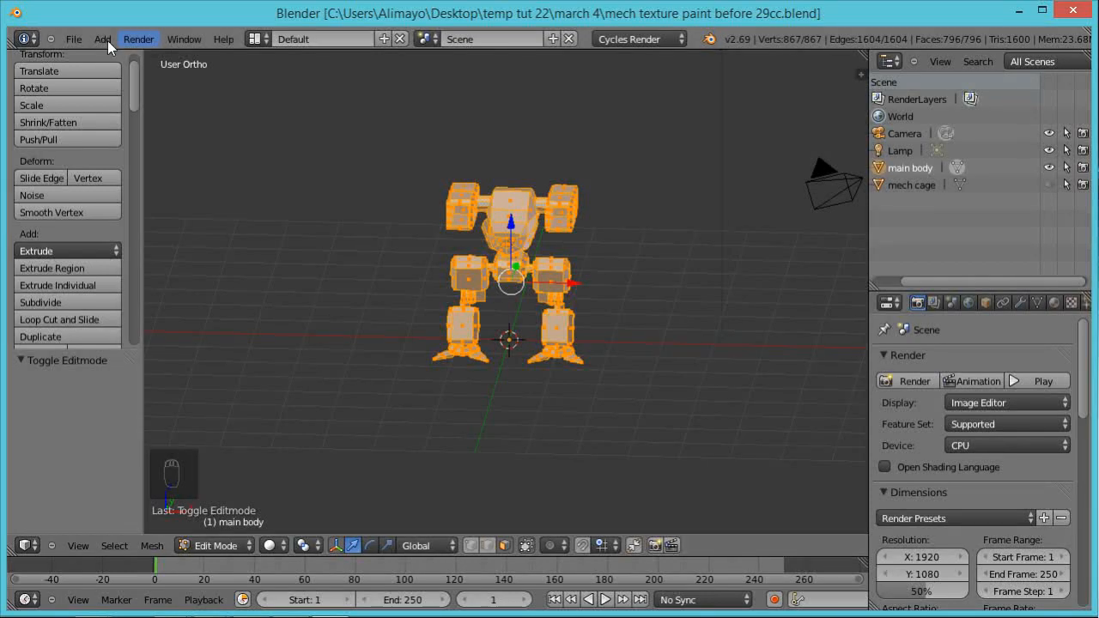
left_click(73, 38)
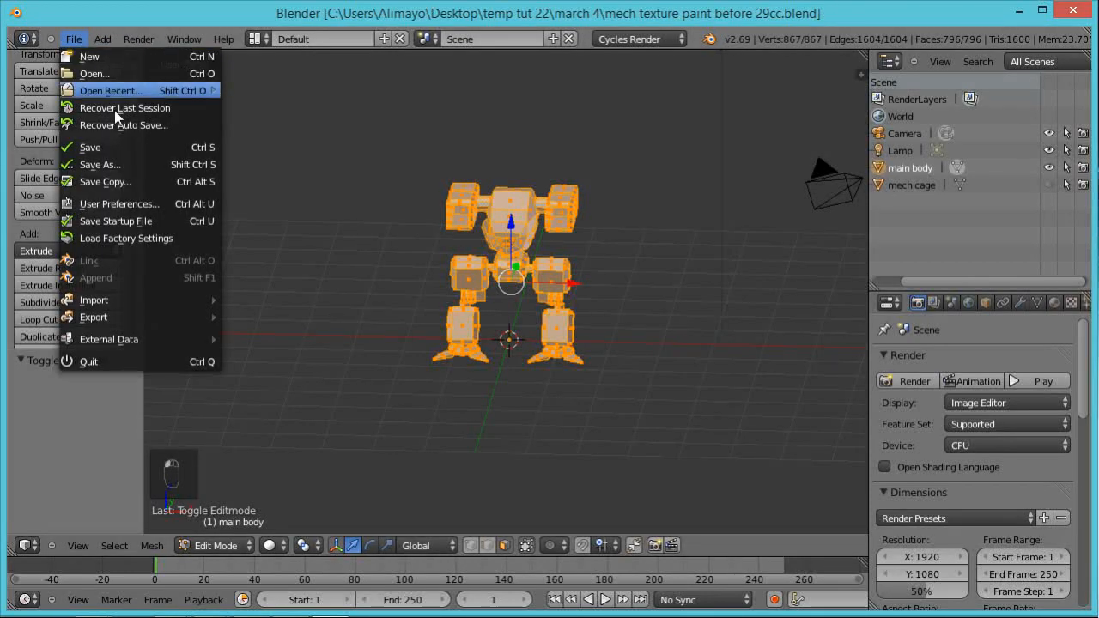
left_click(136, 203)
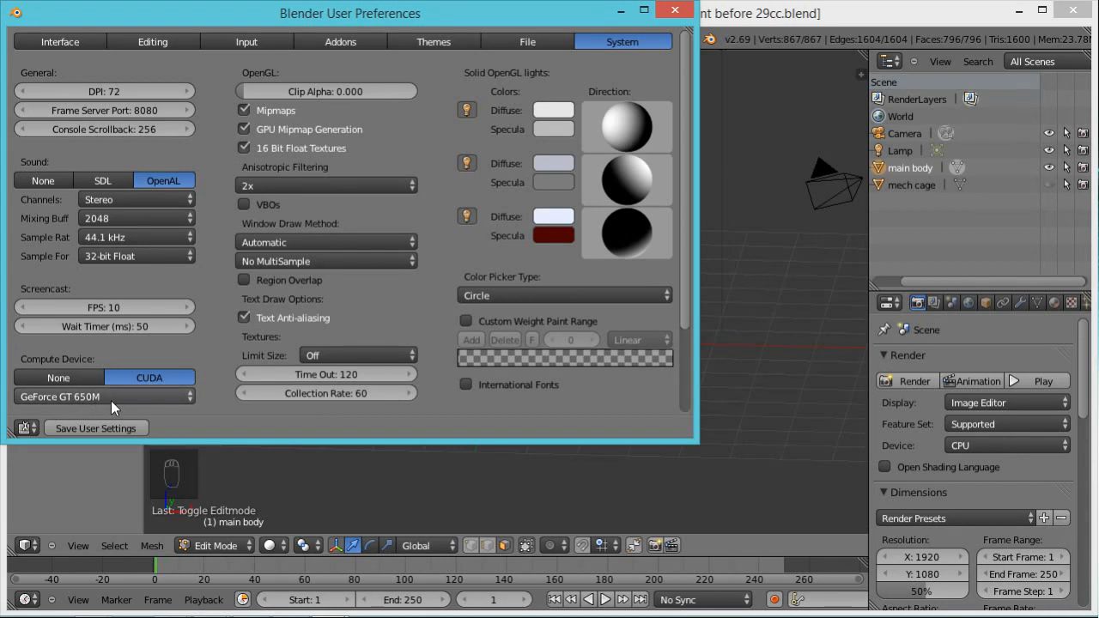
left_click(685, 12)
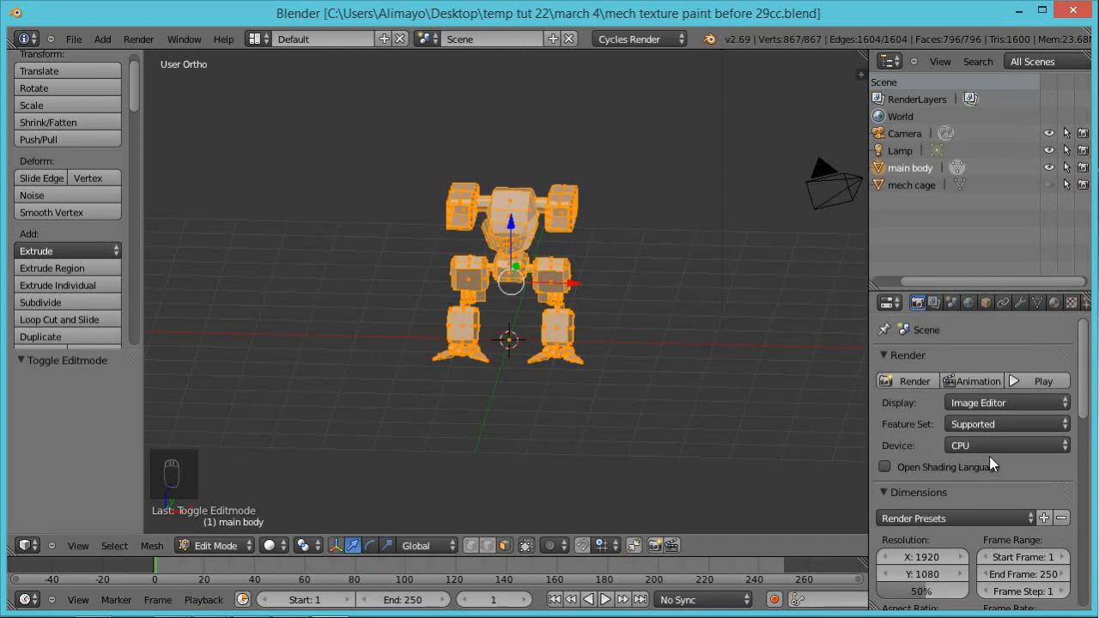
left_click(1039, 446)
left_click(996, 408)
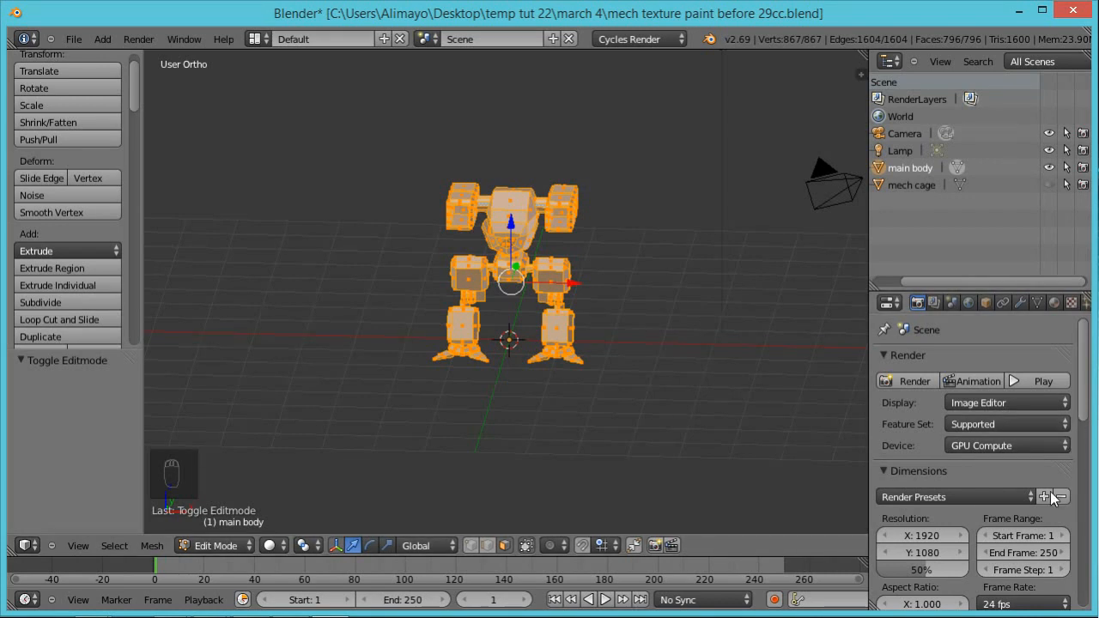
Step: Apply the HDTV 720p render preset and choose how finished renders are displayed
left_click(1004, 499)
left_click(944, 426)
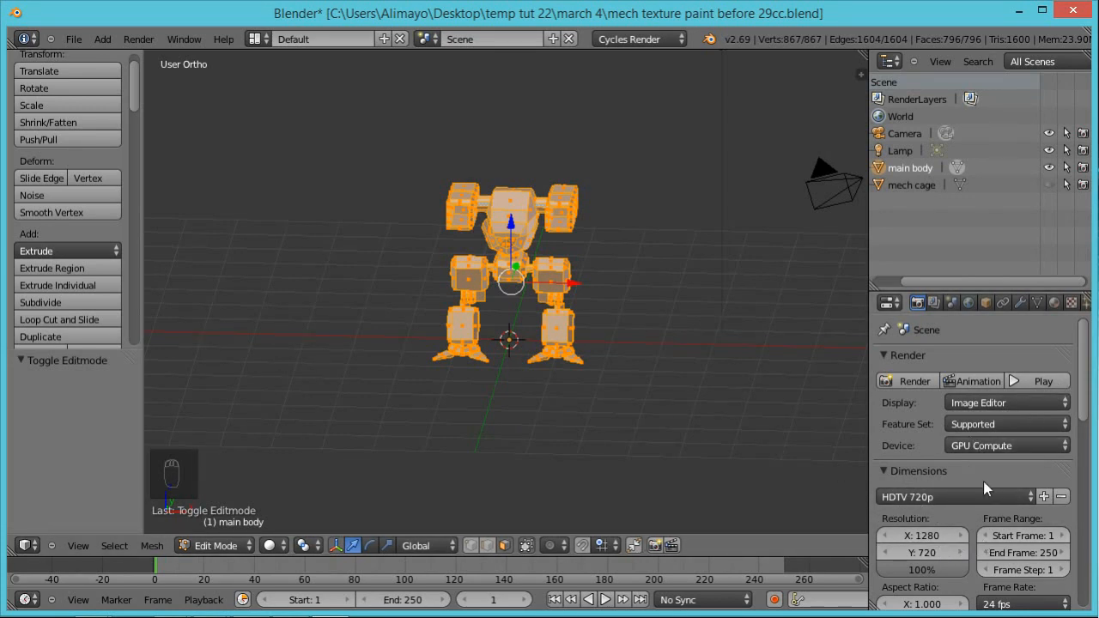
left_click(1015, 403)
left_click(995, 349)
Step: Set the render frame rate to 25 fps and expand the Sampling settings
left_click_drag(1078, 368, 1090, 427)
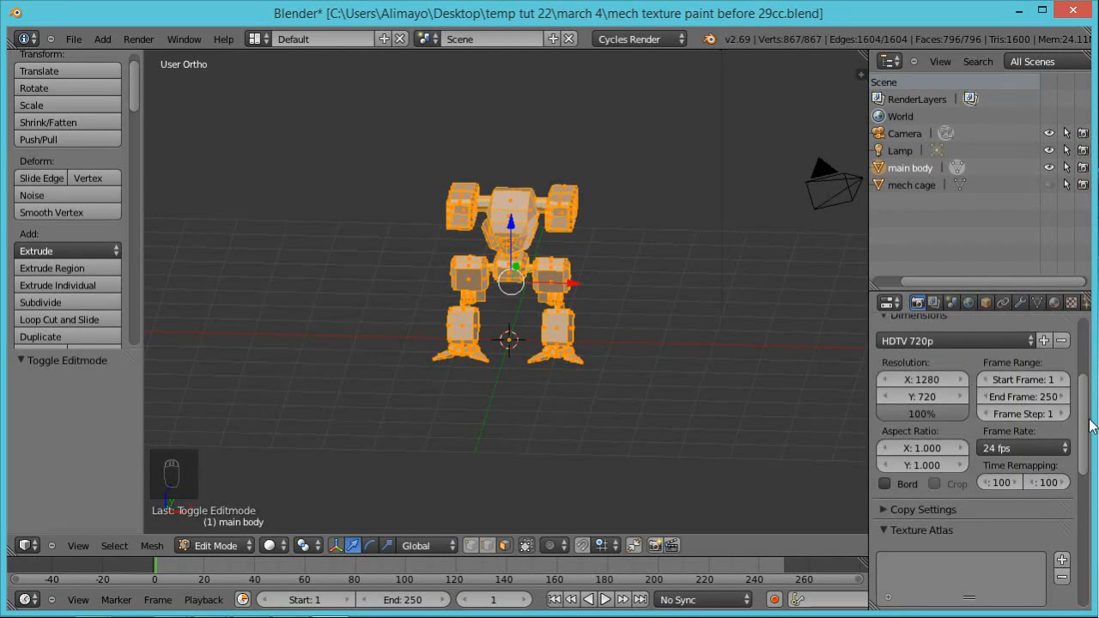
left_click(1052, 449)
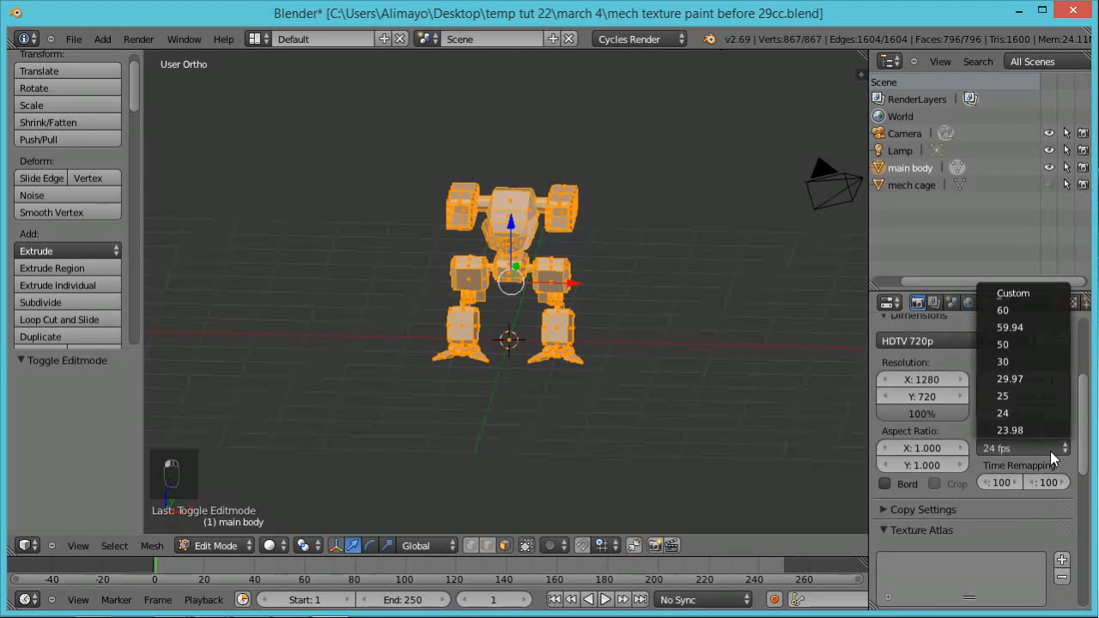
left_click(1032, 400)
scroll(1089, 400, "down", 1)
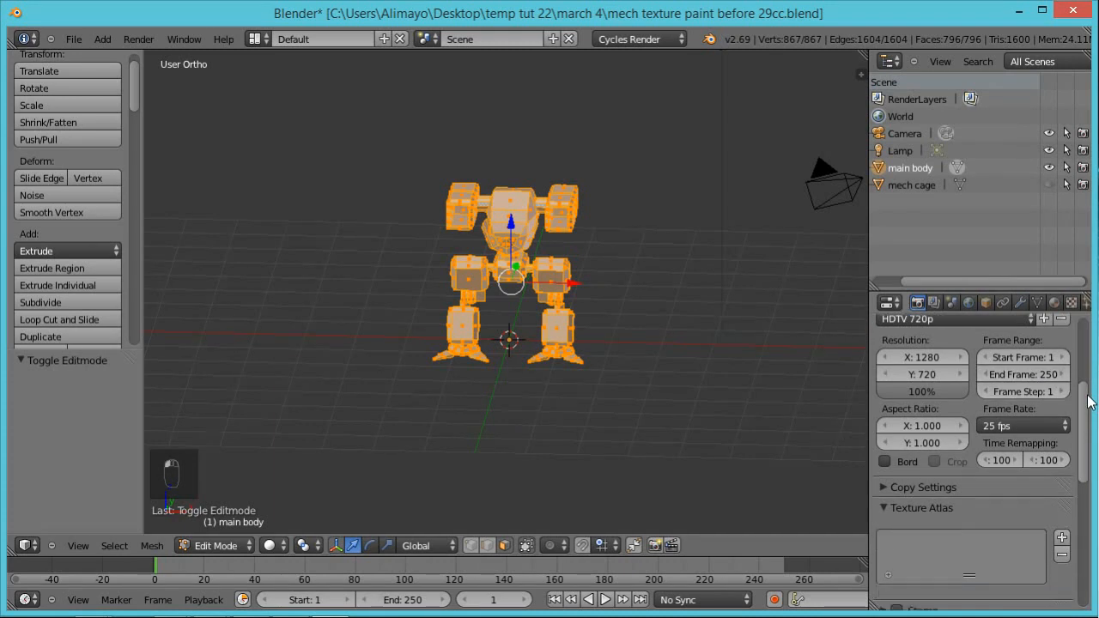
scroll(1089, 401, "down", 3)
scroll(1084, 464, "down", 2)
left_click_drag(1084, 478, 1082, 536)
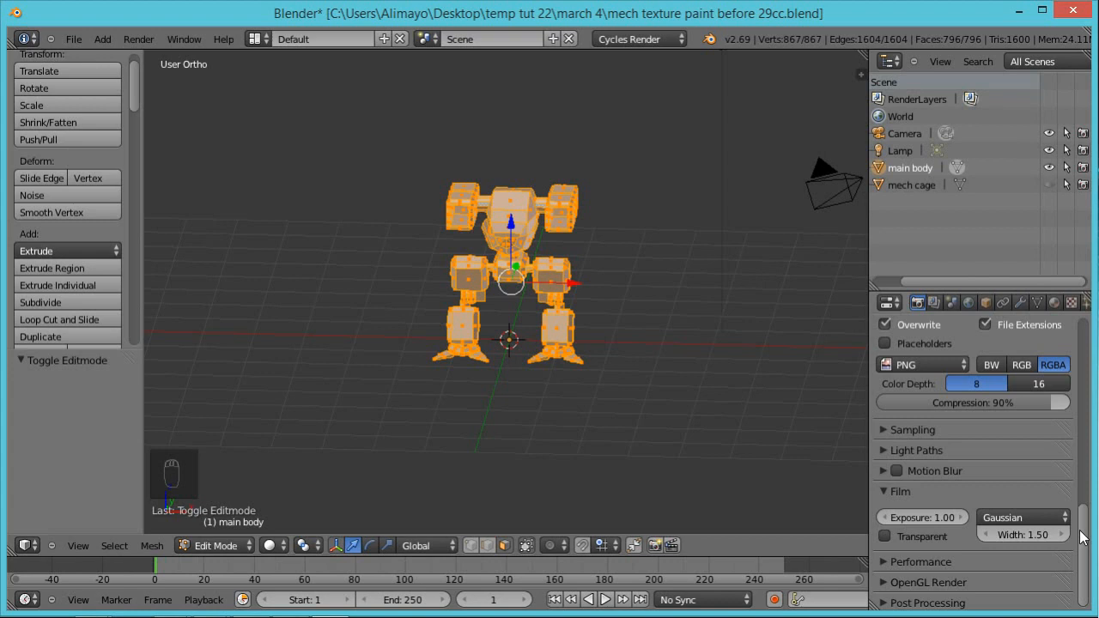
left_click(889, 430)
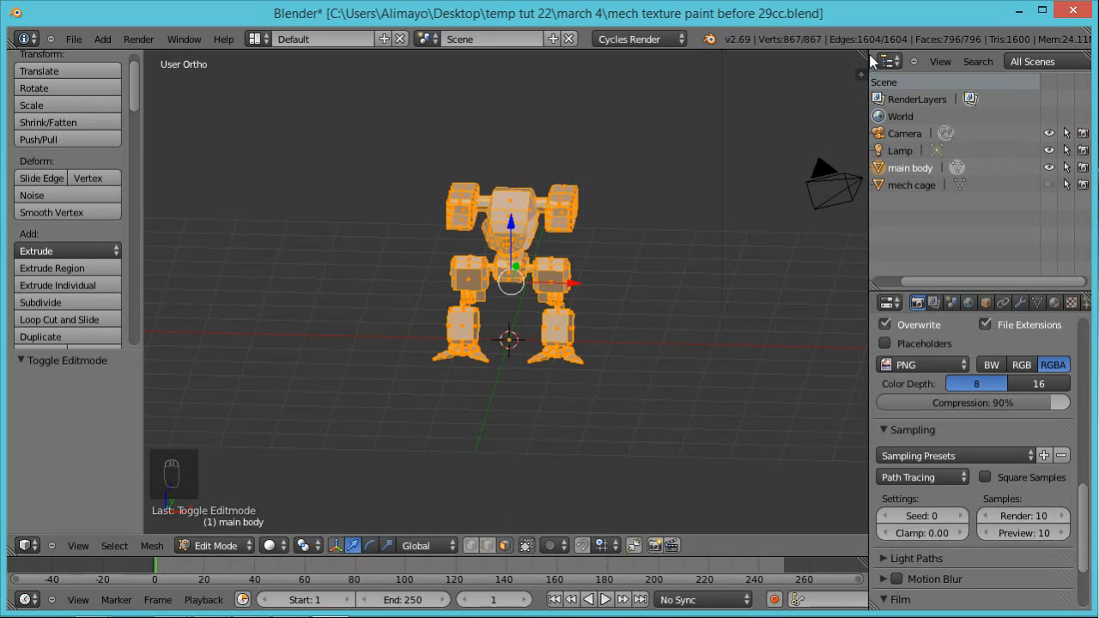
Step: Split the 3D view into two side-by-side views and set one of them to Rendered shading
left_click_drag(863, 53, 467, 103)
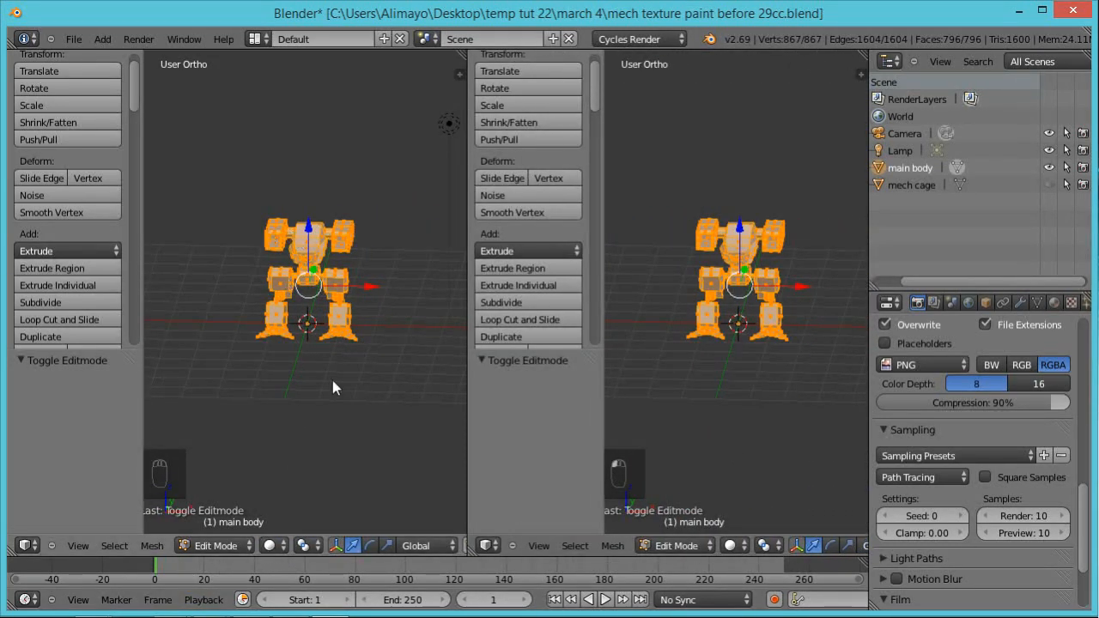
scroll(332, 381, "up", 3)
scroll(326, 377, "down", 3)
left_click(281, 546)
left_click(295, 435)
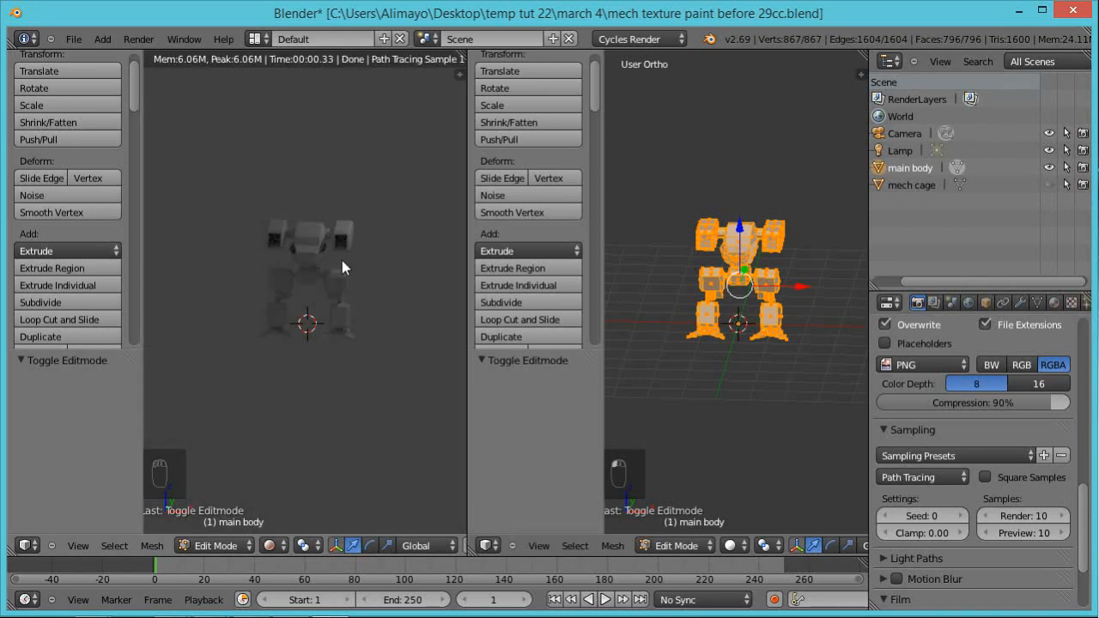
scroll(374, 301, "down", 3)
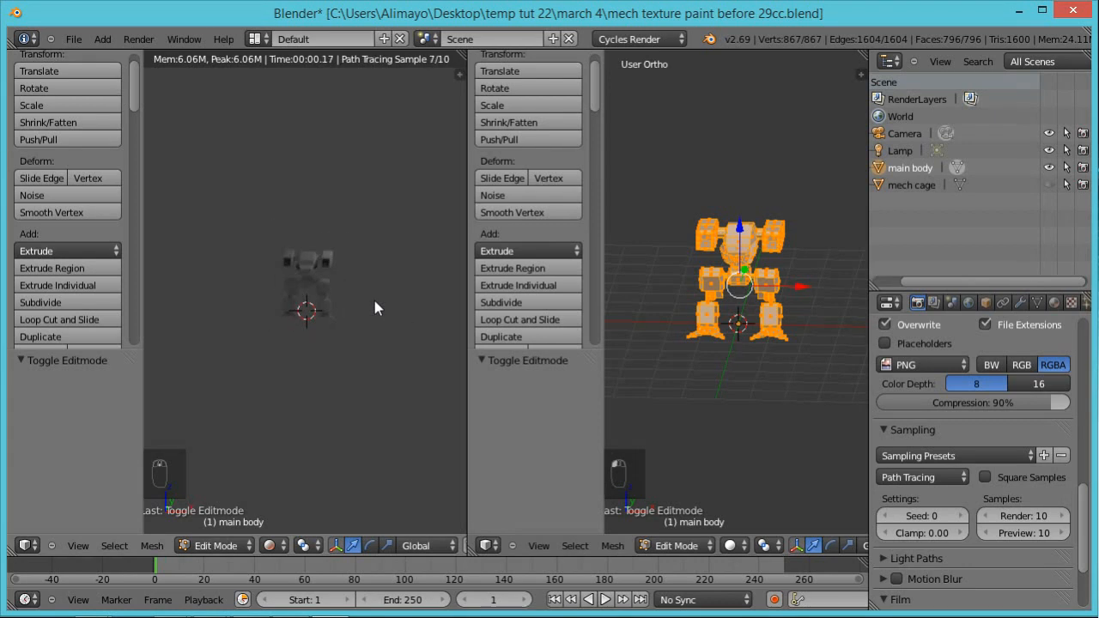
scroll(348, 324, "up", 1)
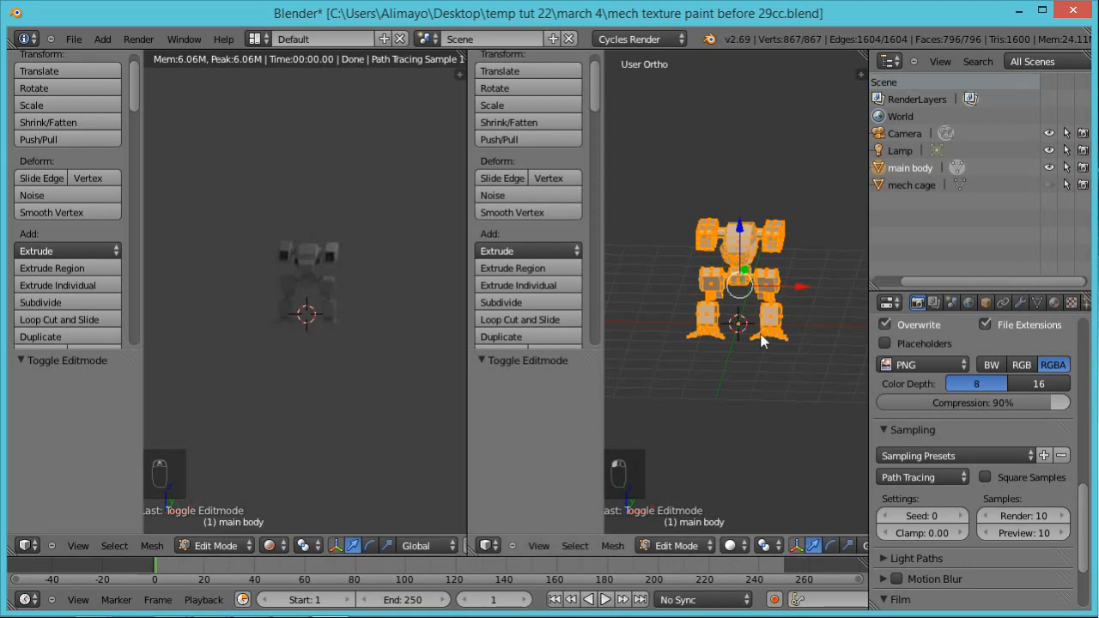
Step: Switch the mech to Object Mode and add a plane with radius 1 at the origin beneath it
scroll(757, 356, "up", 2)
scroll(761, 367, "up", 1)
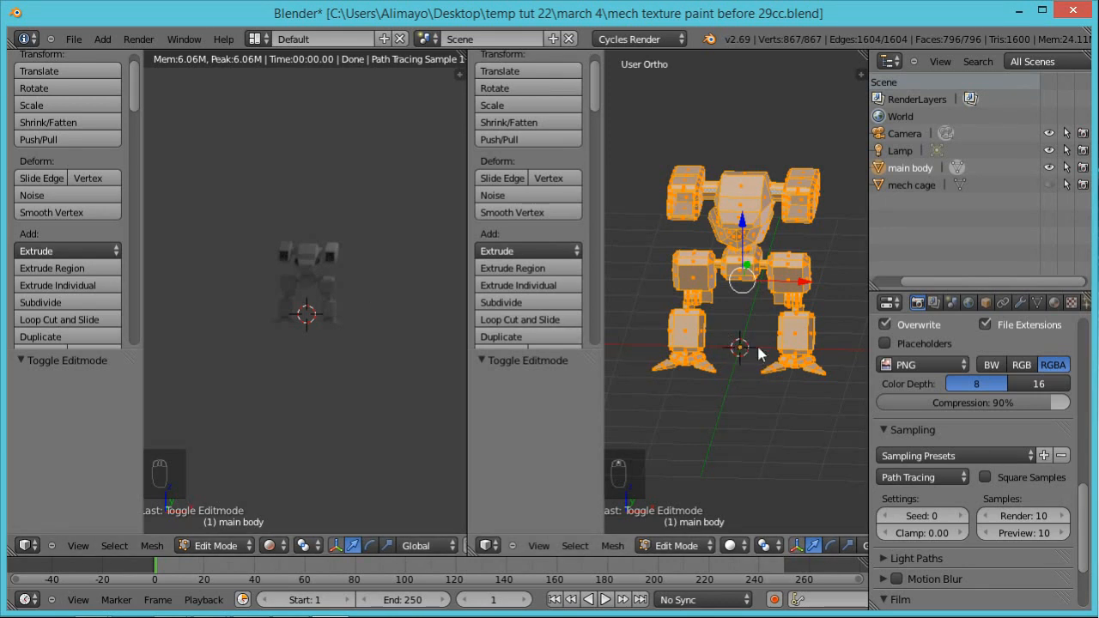
left_click(707, 547)
left_click(692, 530)
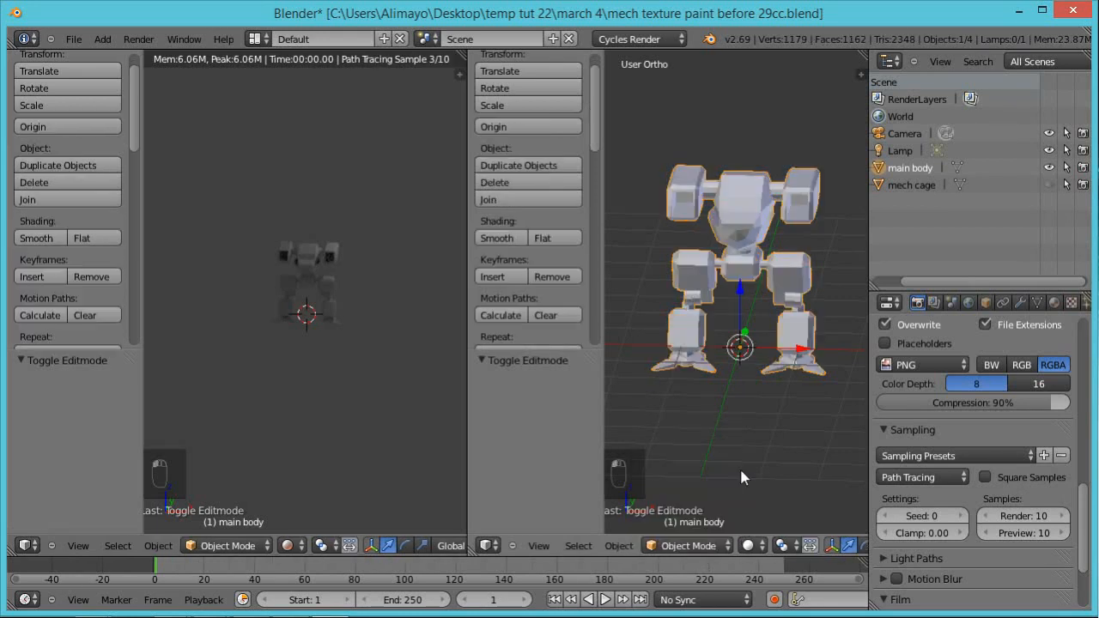
key("shift+a")
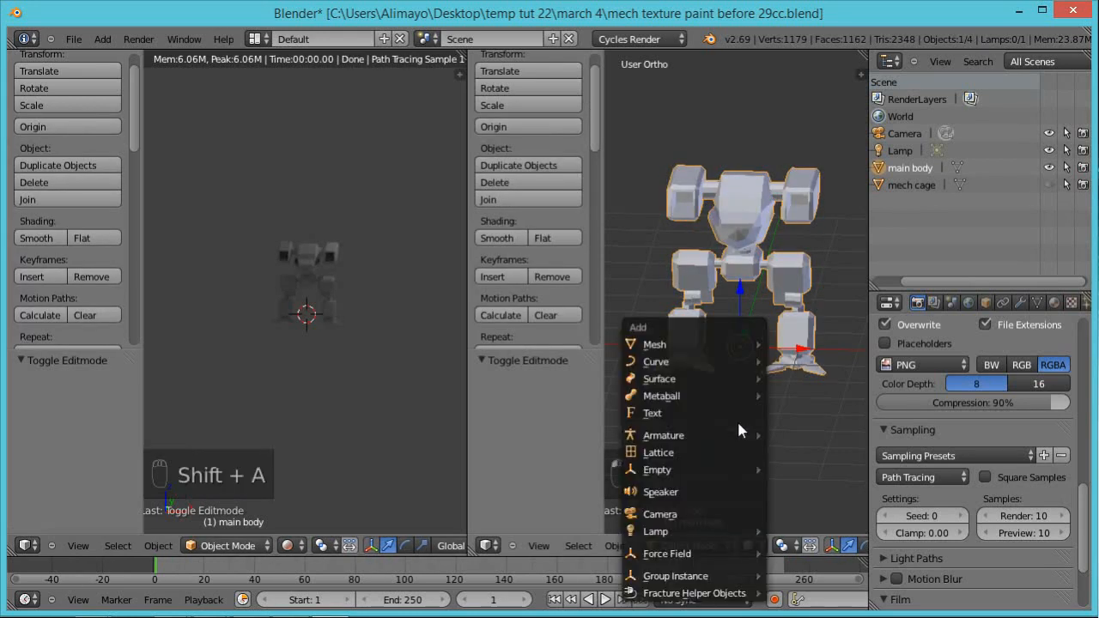
mouse_move(760, 345)
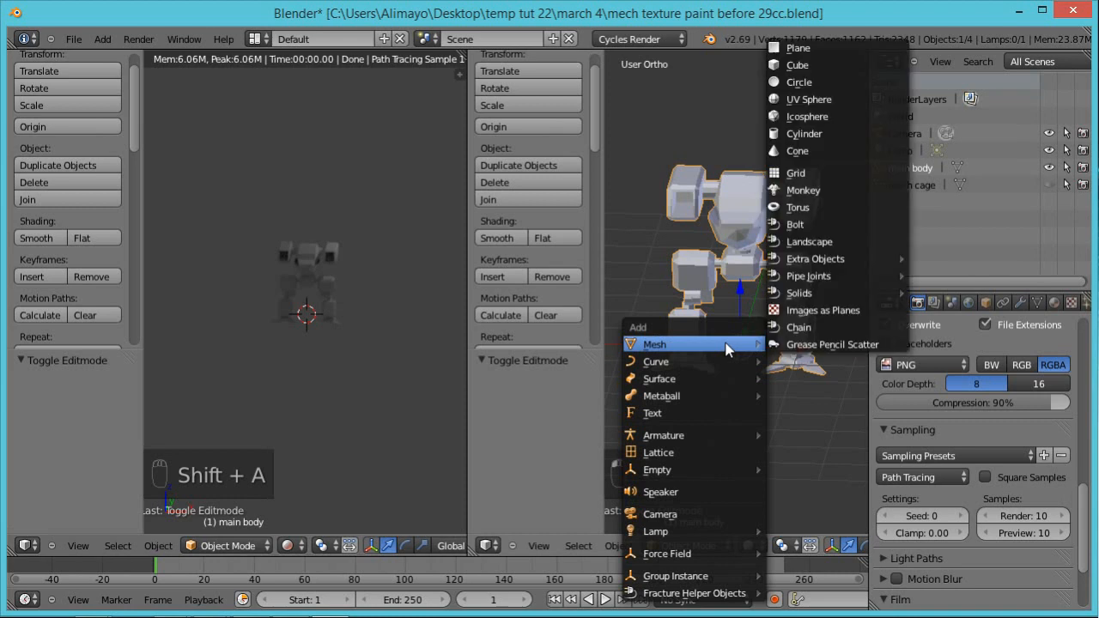
left_click(799, 49)
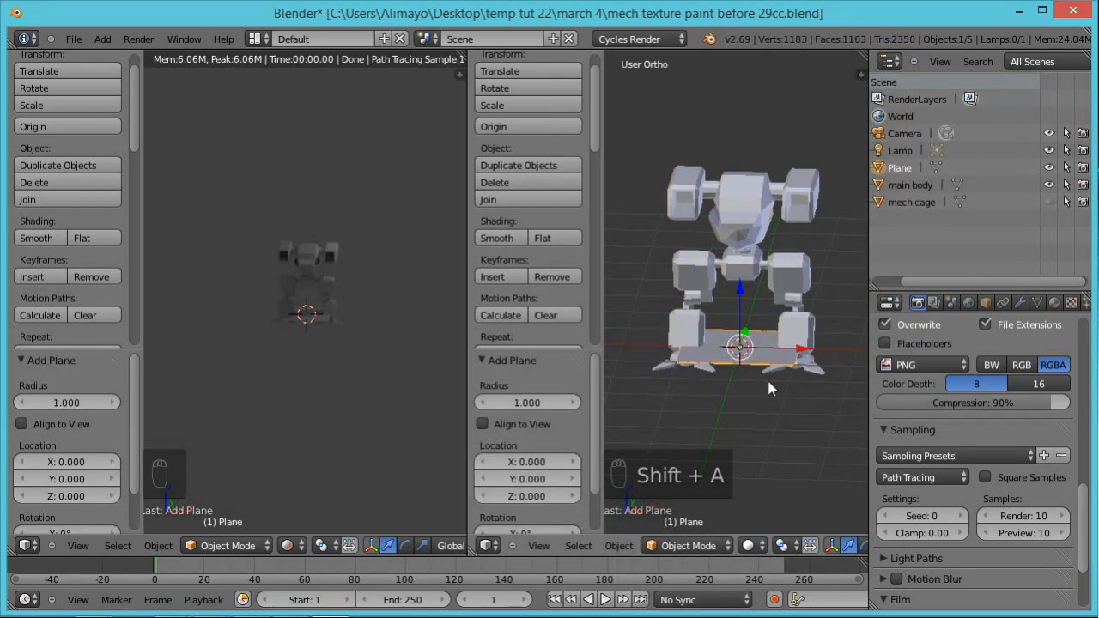
Step: Scale the plane up about 7.86 times as a floor and lower it about 0.377 along Z beneath the mech's feet
key("s")
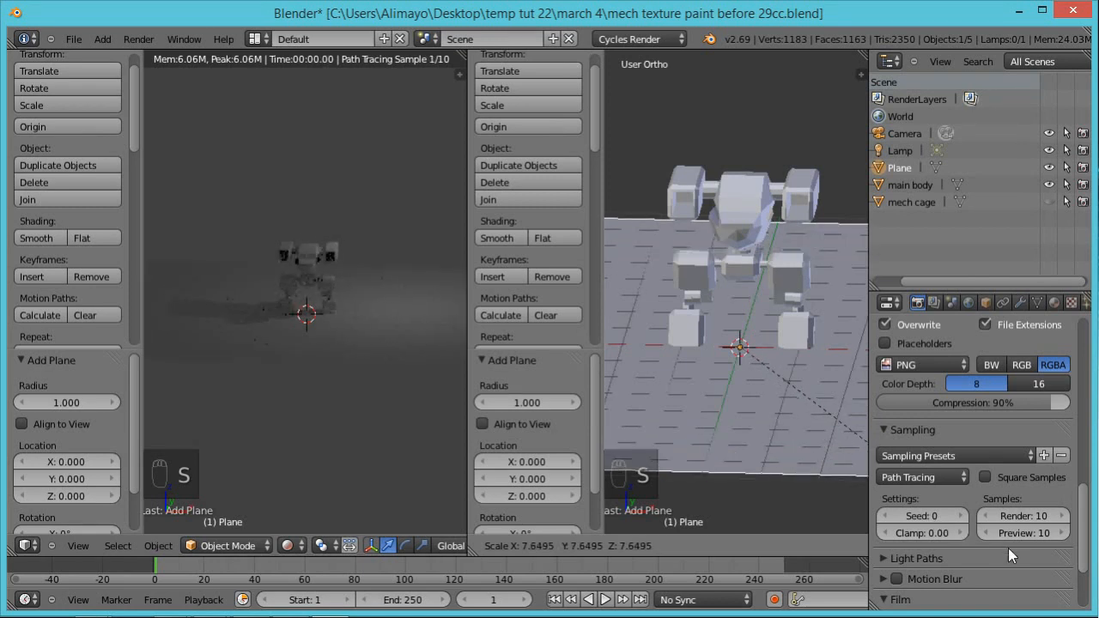
left_click(1010, 551)
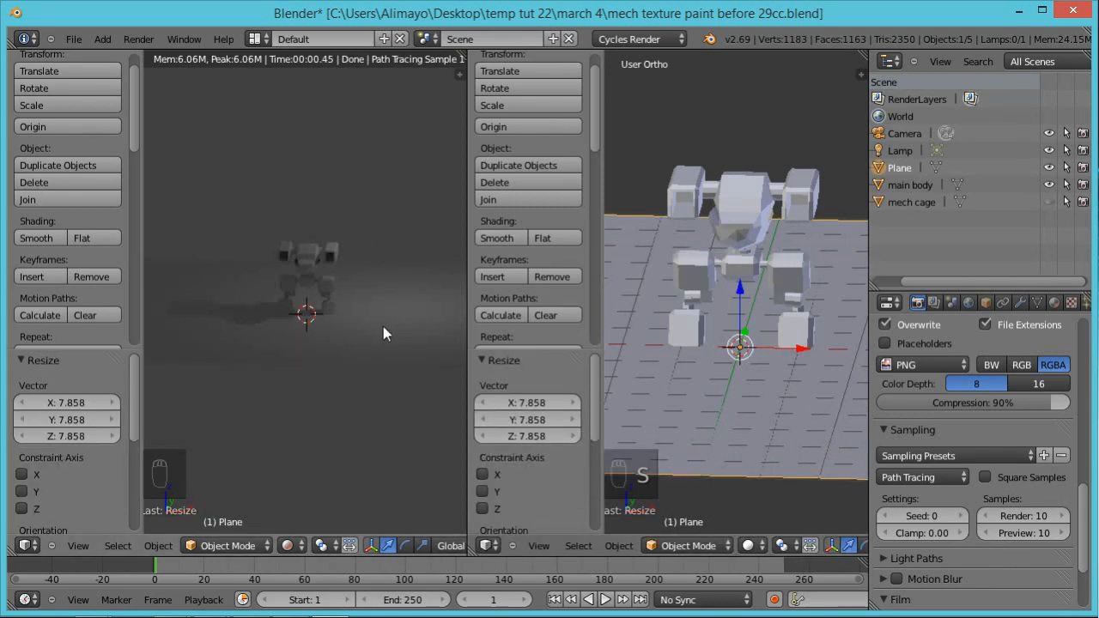
scroll(362, 311, "up", 3)
key("g")
key("z")
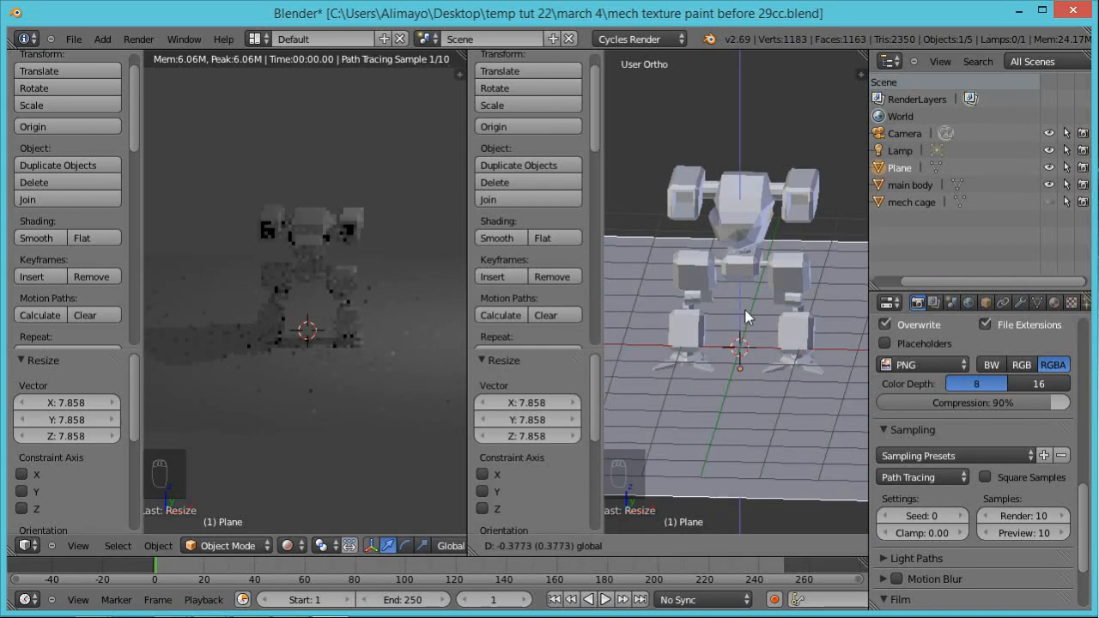
left_click(744, 309)
Step: Add a second plane with radius 1 at the origin between the mech's feet
key("shift+a")
mouse_move(779, 311)
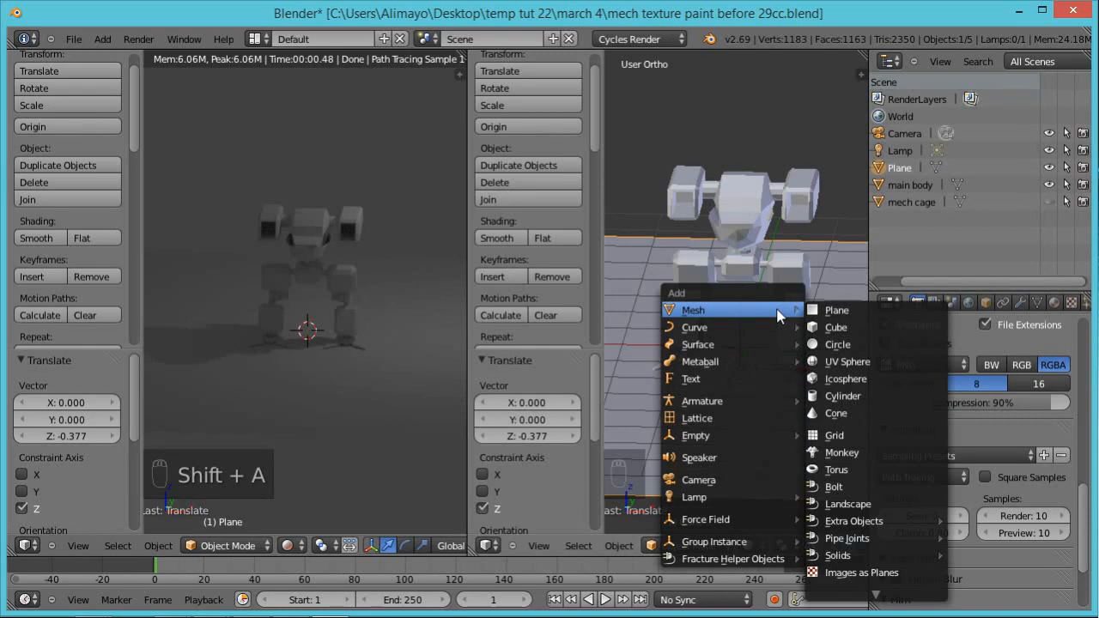
left_click(820, 316)
scroll(810, 324, "down", 3)
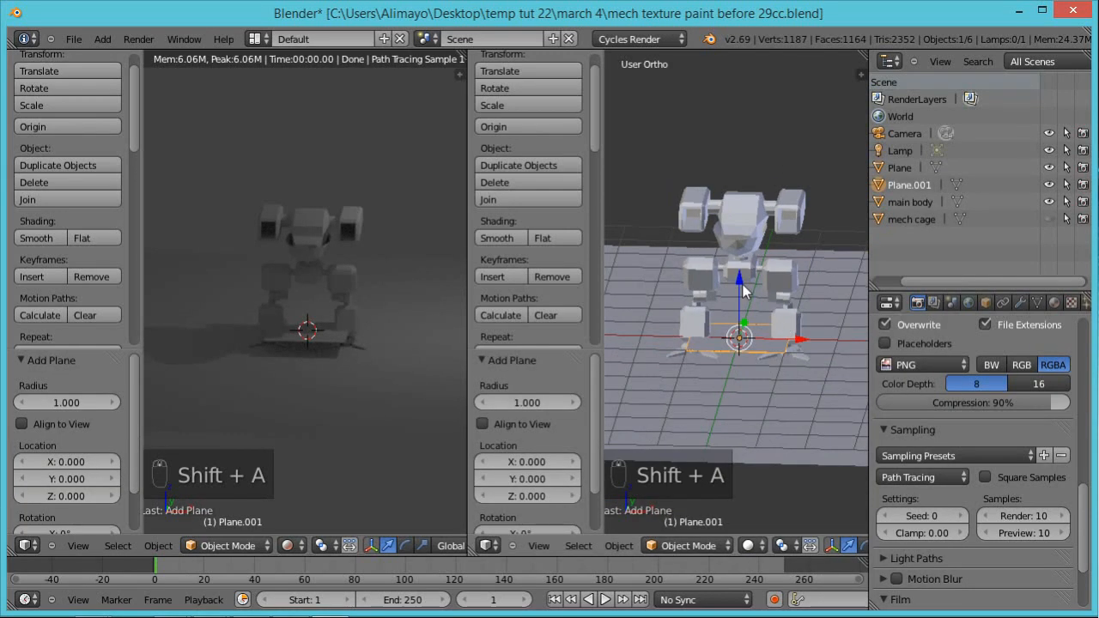
Step: Raise the new plane about 15.833 along Z above the mech, then scale it up about 8.572 times and another 1.451 times
scroll(754, 296, "down", 1)
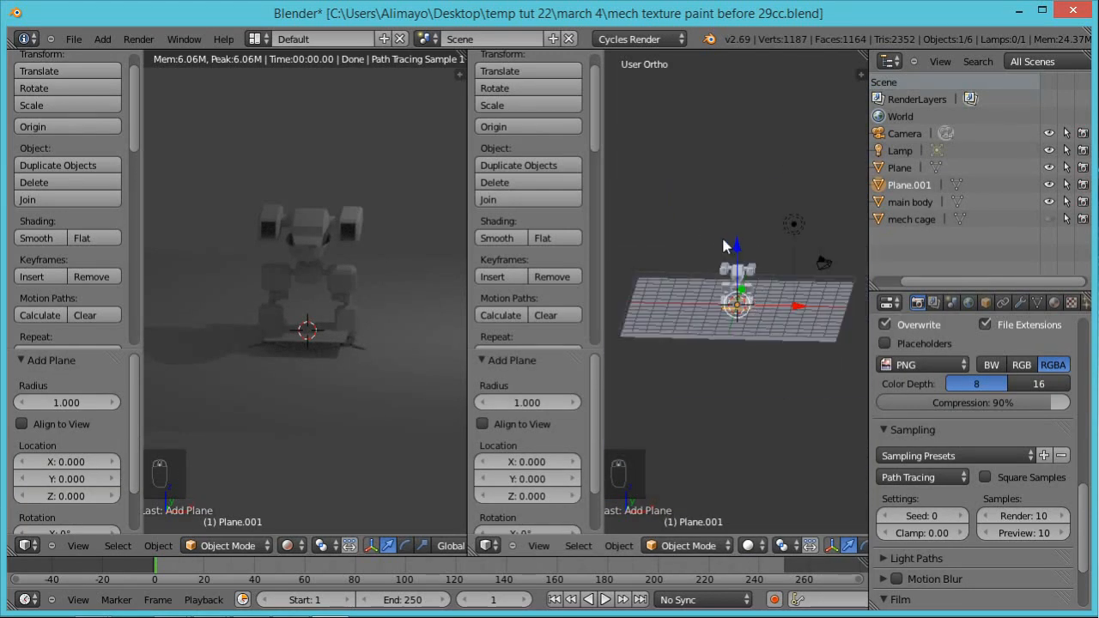
key("g")
key("z")
left_click(762, 142)
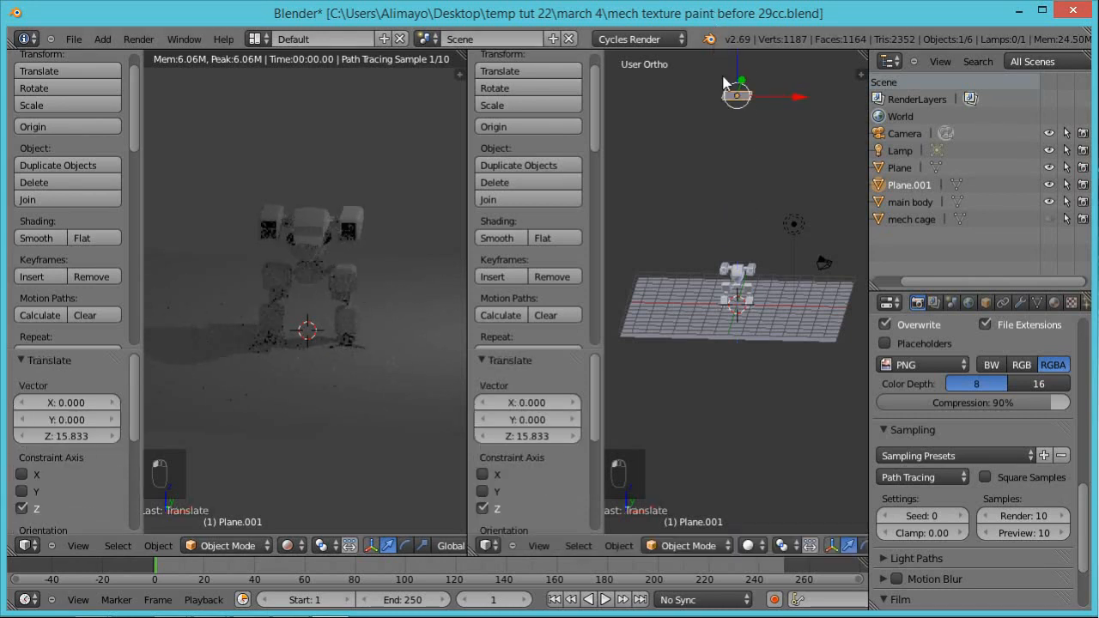
key("s")
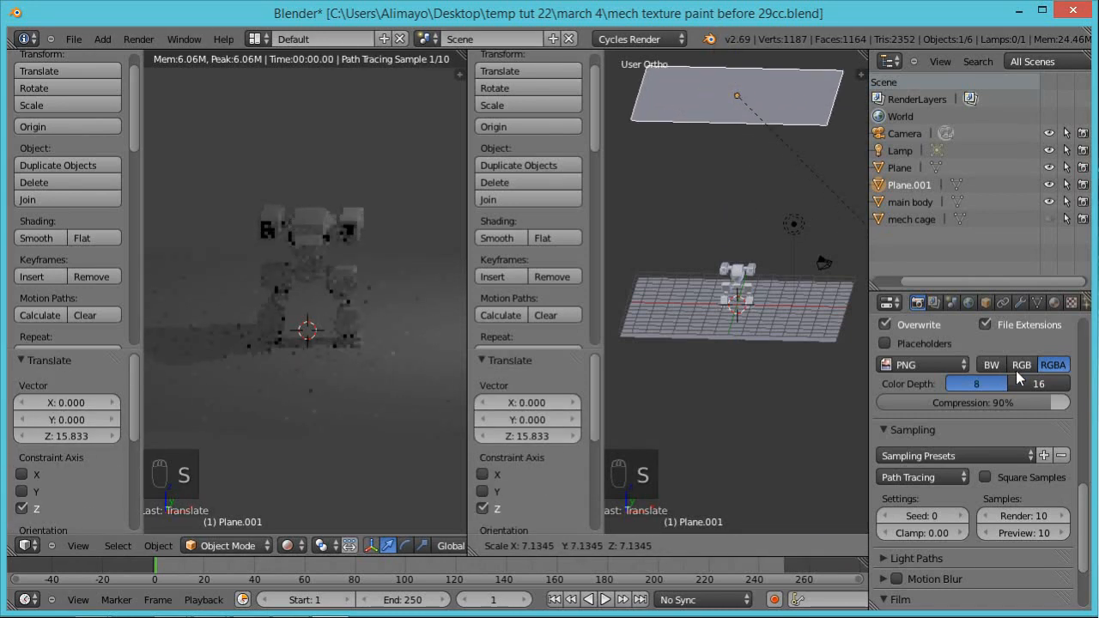
left_click(953, 341)
key("s")
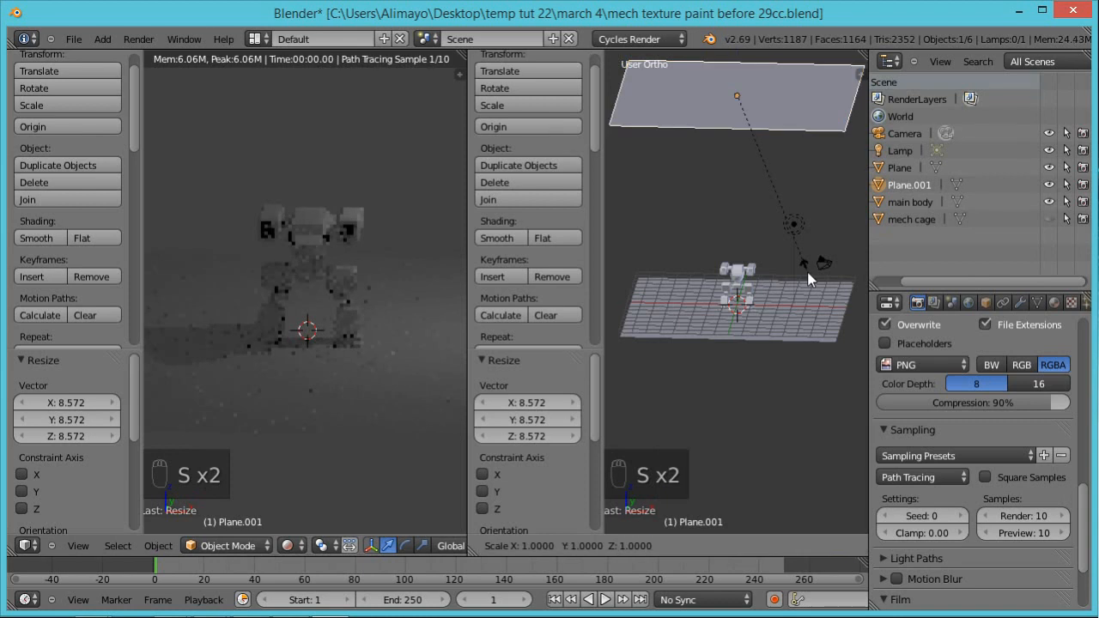
left_click(904, 315)
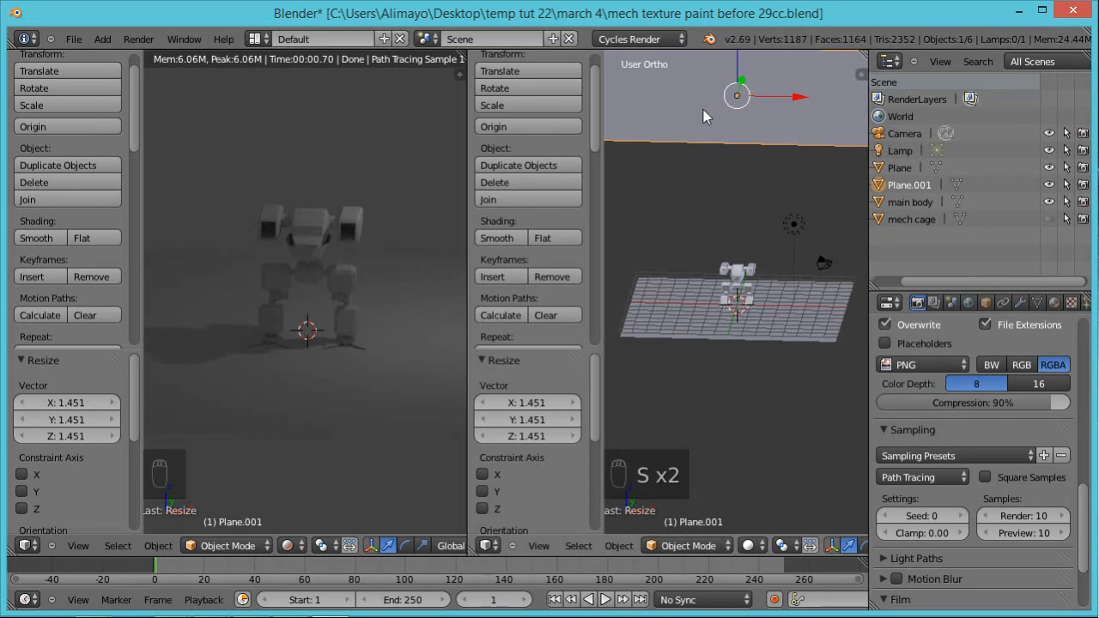
Step: Give the overhead plane a new material with an Emission surface
left_click(1053, 303)
left_click(965, 419)
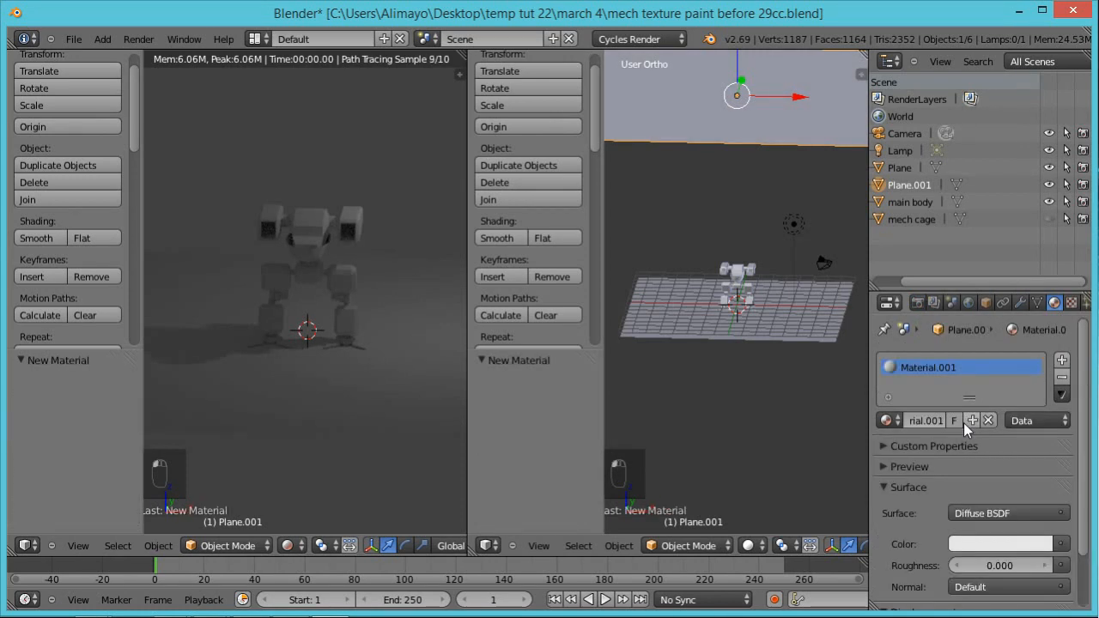
left_click_drag(1086, 396, 1091, 461)
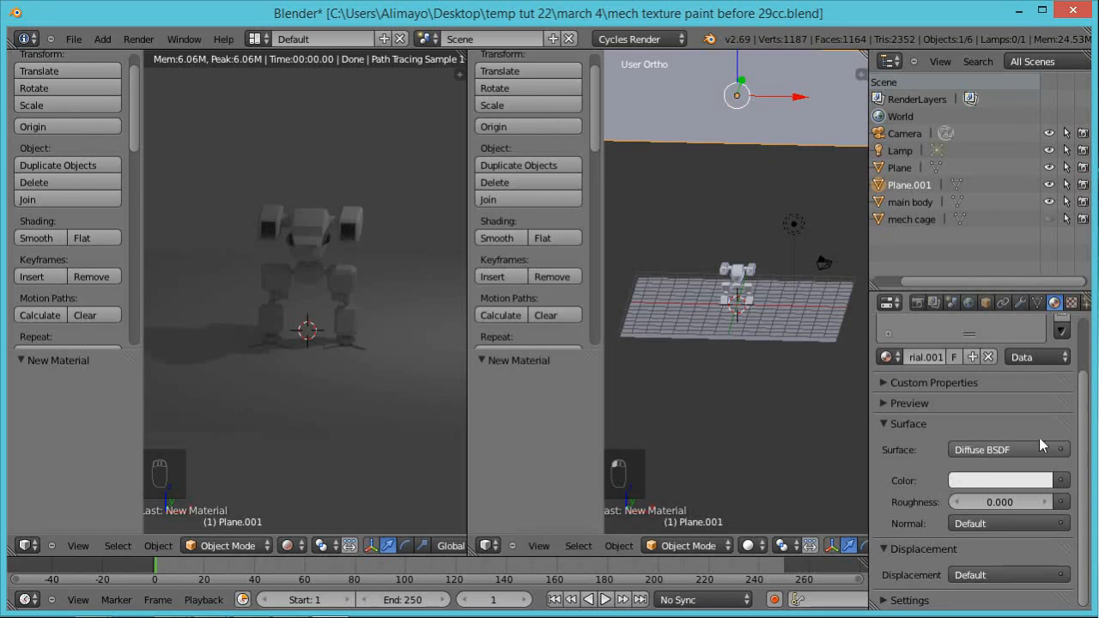
left_click(996, 456)
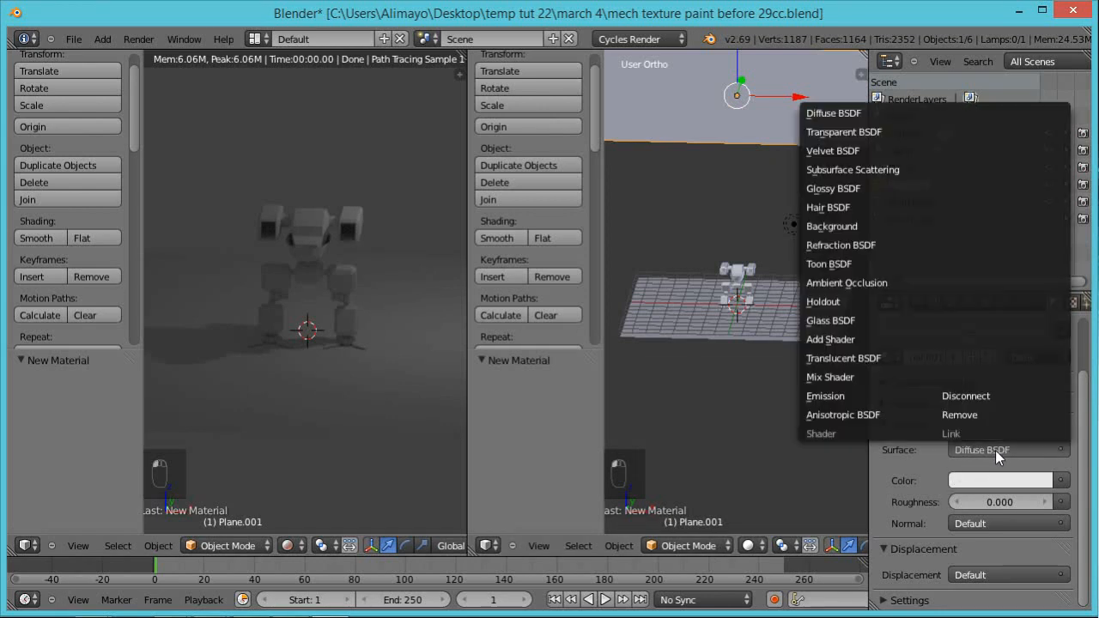
left_click(843, 397)
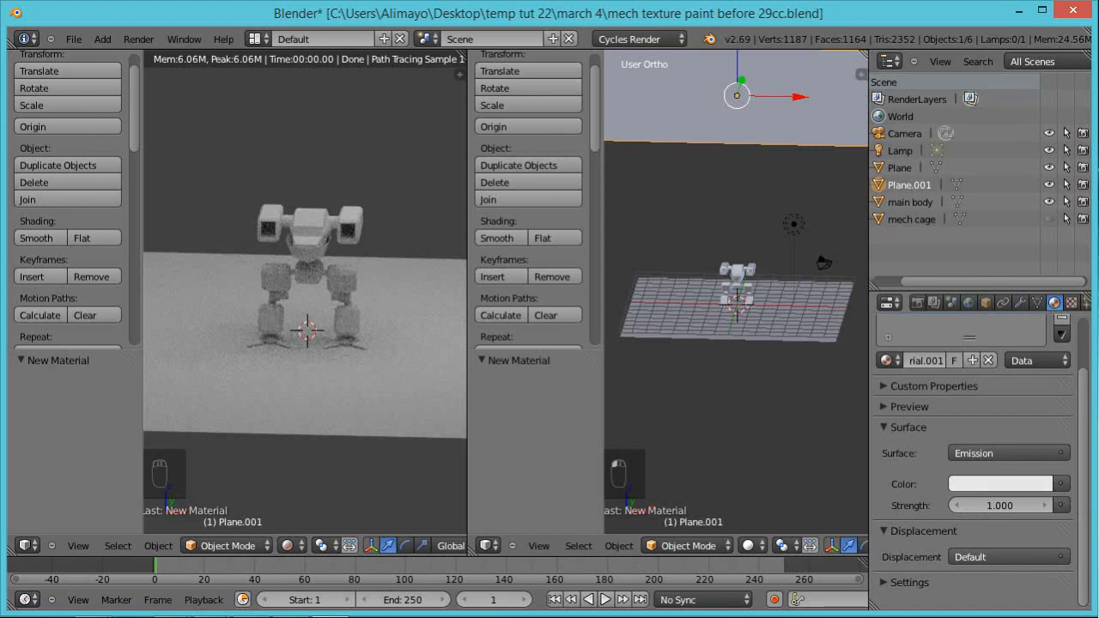
Step: Save the scene as an incremented copy named mech texture paint before 30cc.blend
key("ctrl+shift+s")
key("KP_Add")
key("KP_Enter")
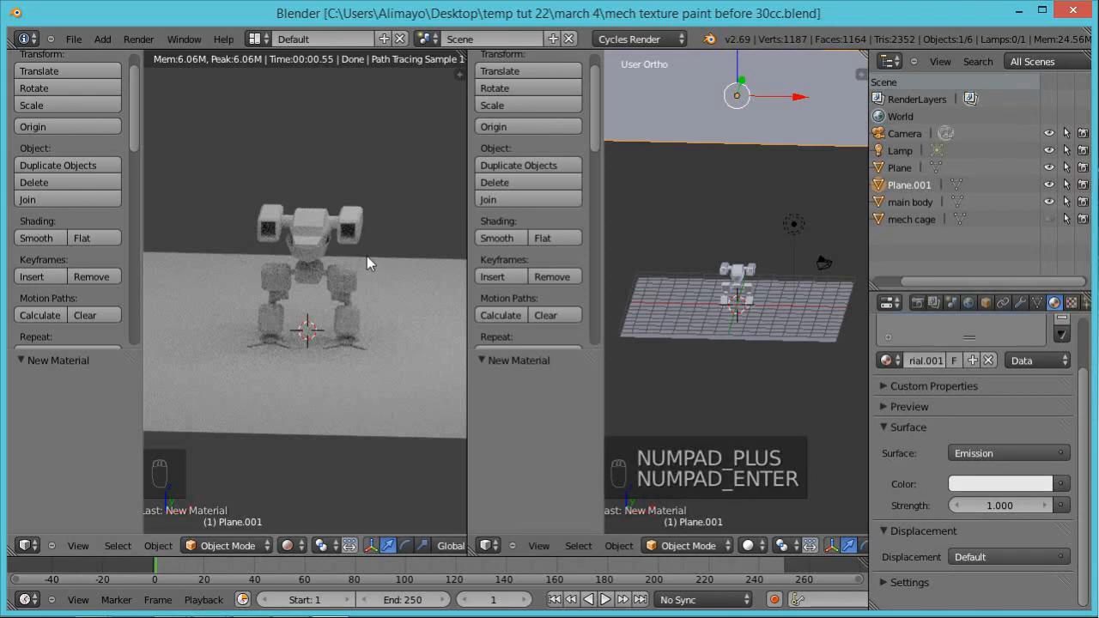
Step: View the mech closer in the rendered view and set the Preview samples to 100
middle_click_drag(914, 347, 915, 350)
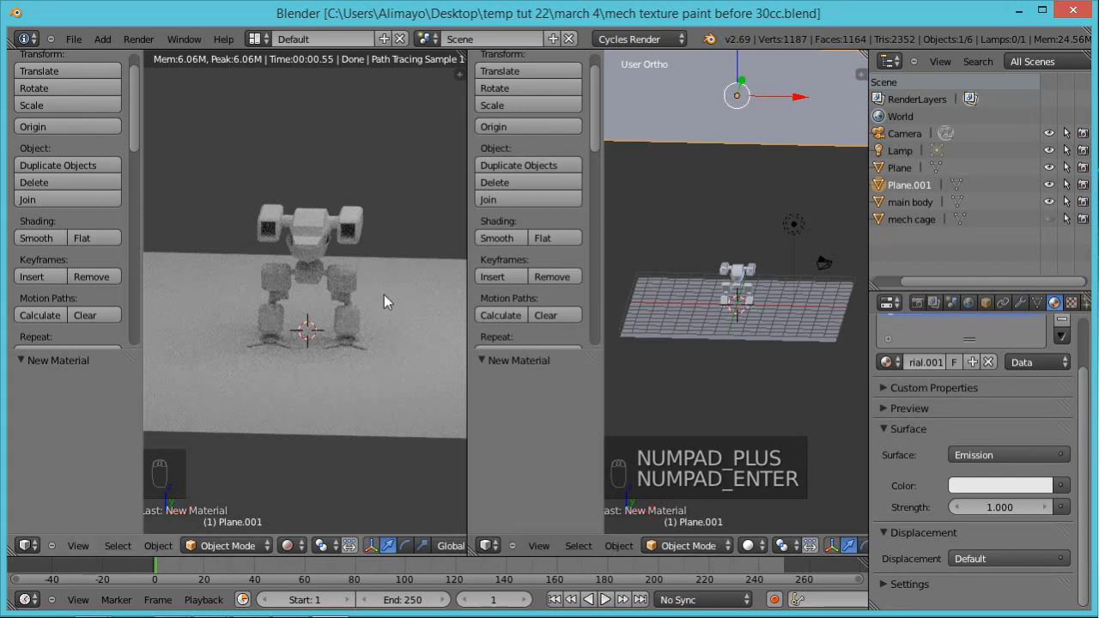
left_click(919, 304)
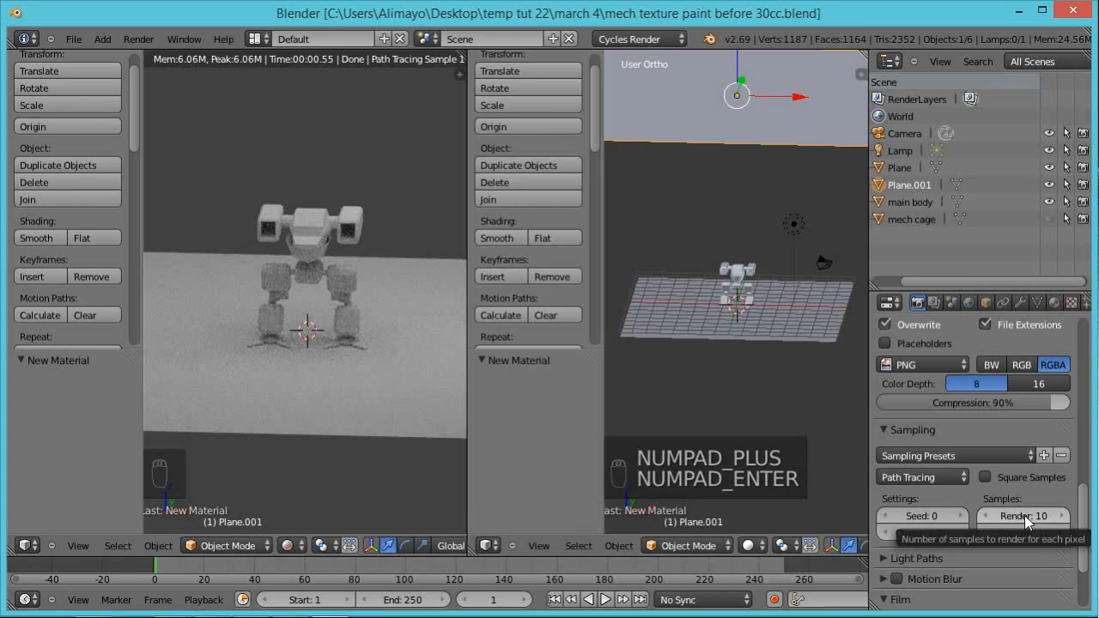
scroll(358, 305, "up", 4)
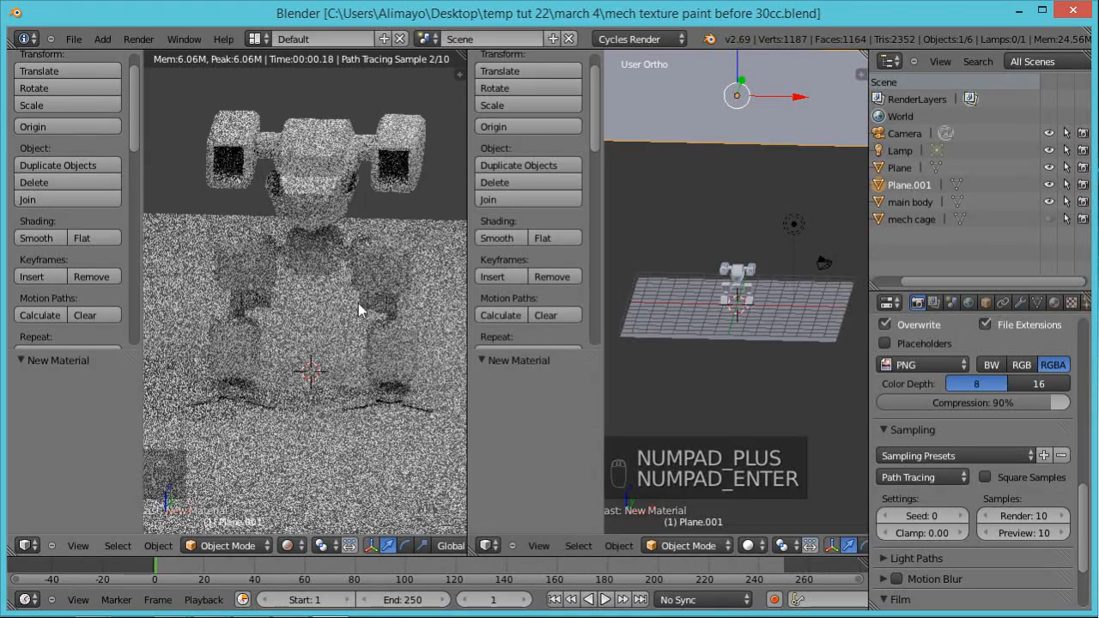
scroll(357, 304, "up", 5)
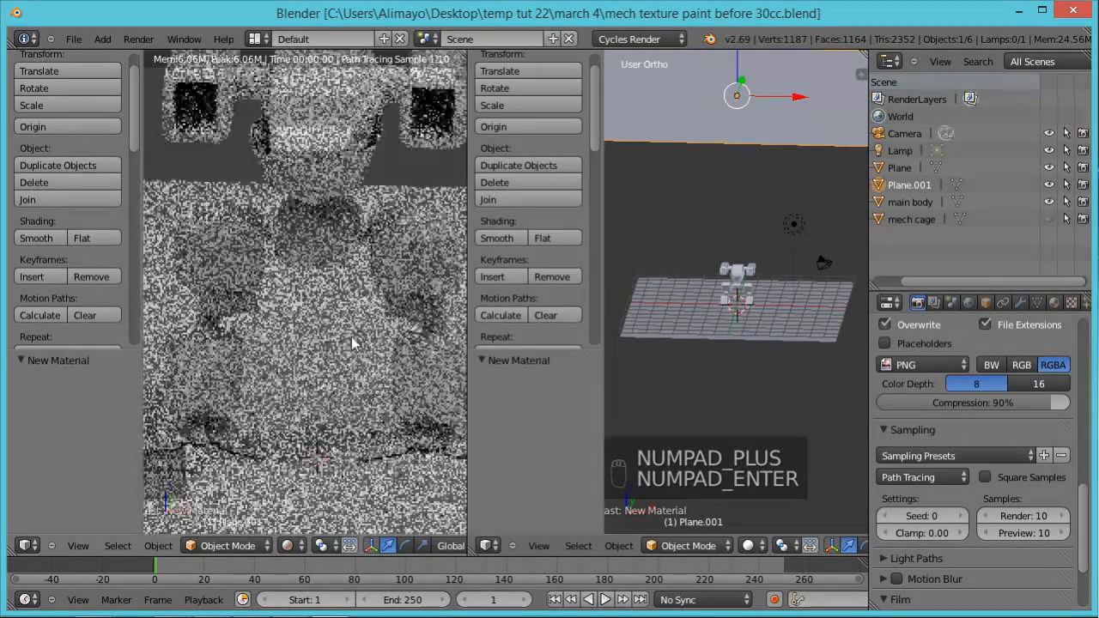
scroll(349, 335, "down", 3)
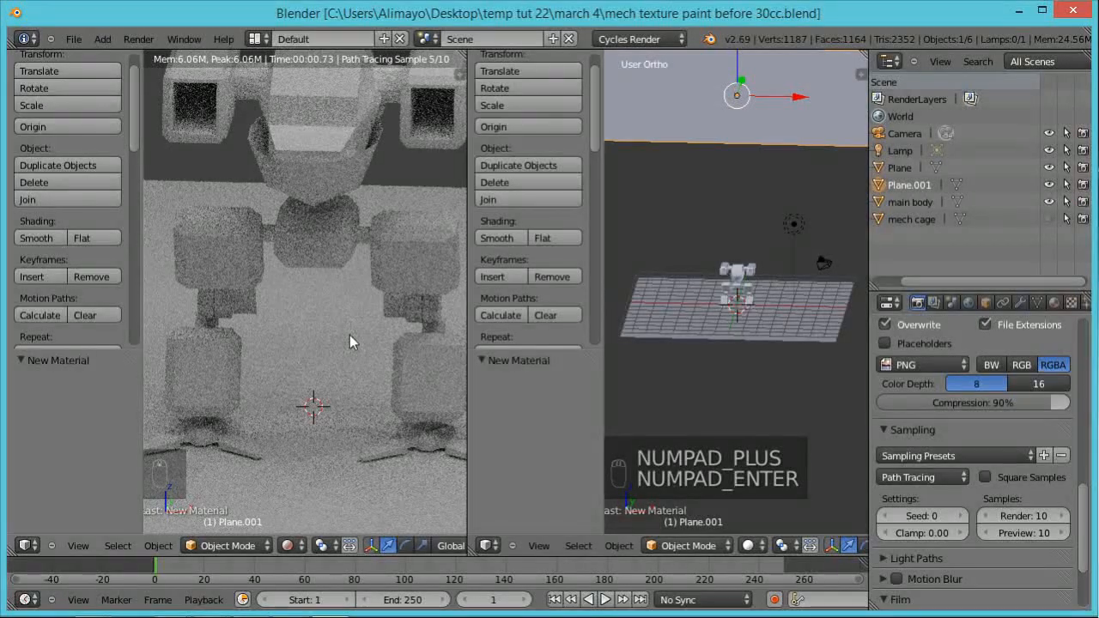
scroll(341, 320, "down", 1)
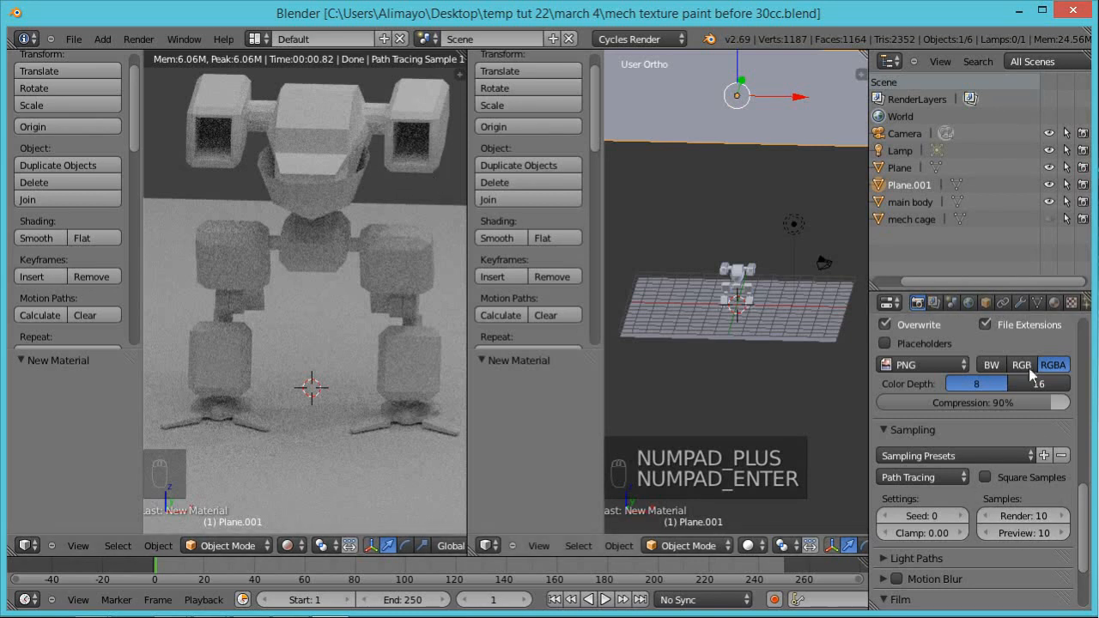
left_click(1022, 534)
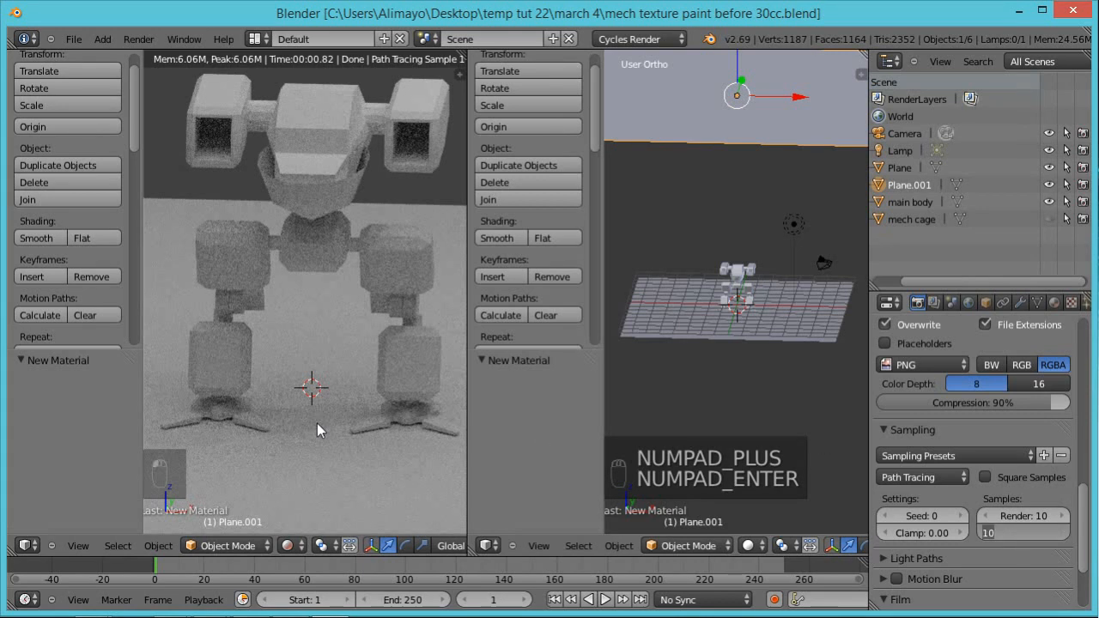
type("0")
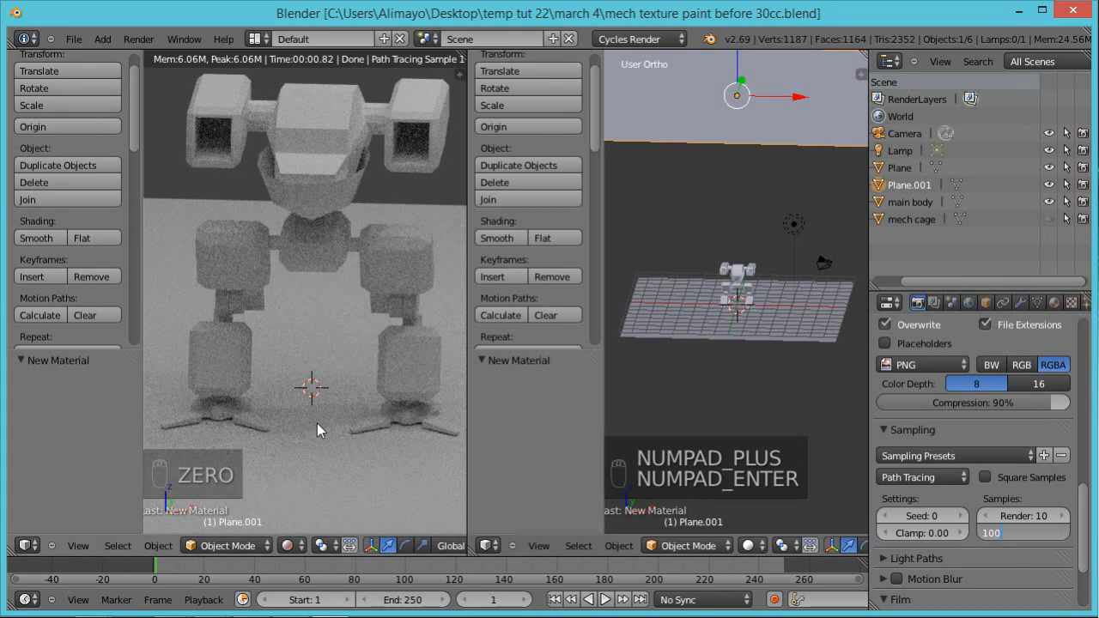
key("Return")
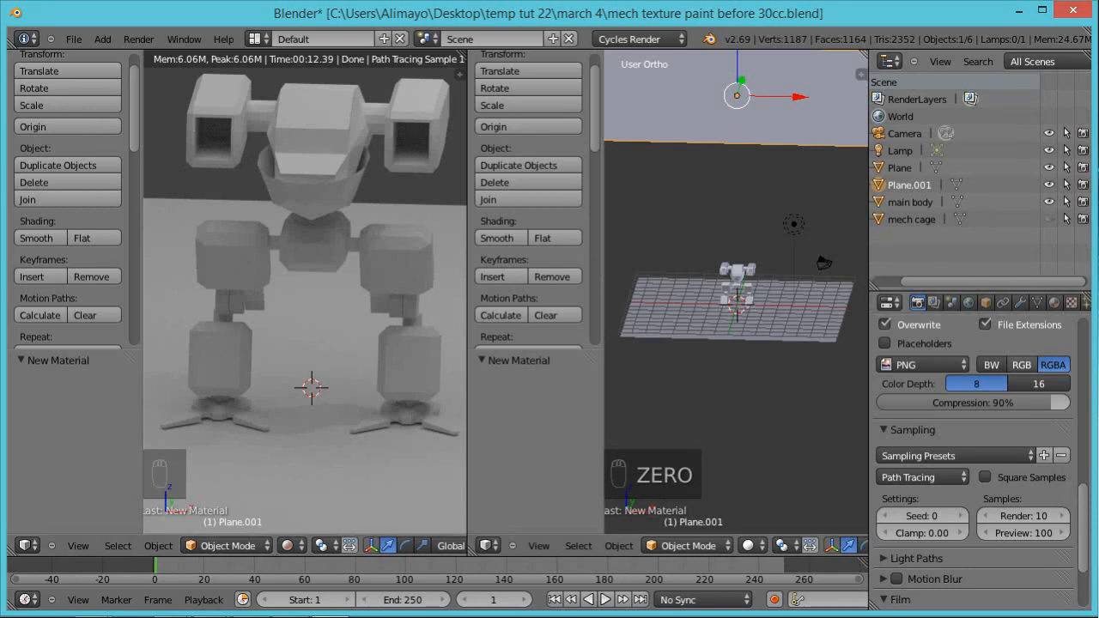
Step: Set the Light Paths bounces to a maximum of 4 and a minimum of 0
left_click_drag(1085, 505, 1043, 539)
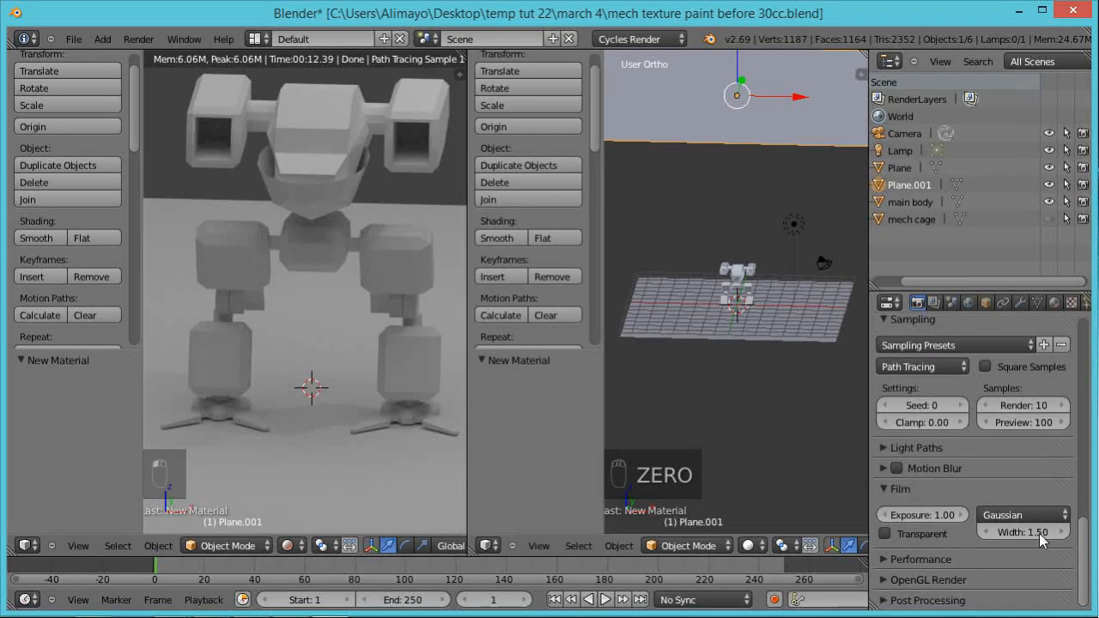
left_click(881, 446)
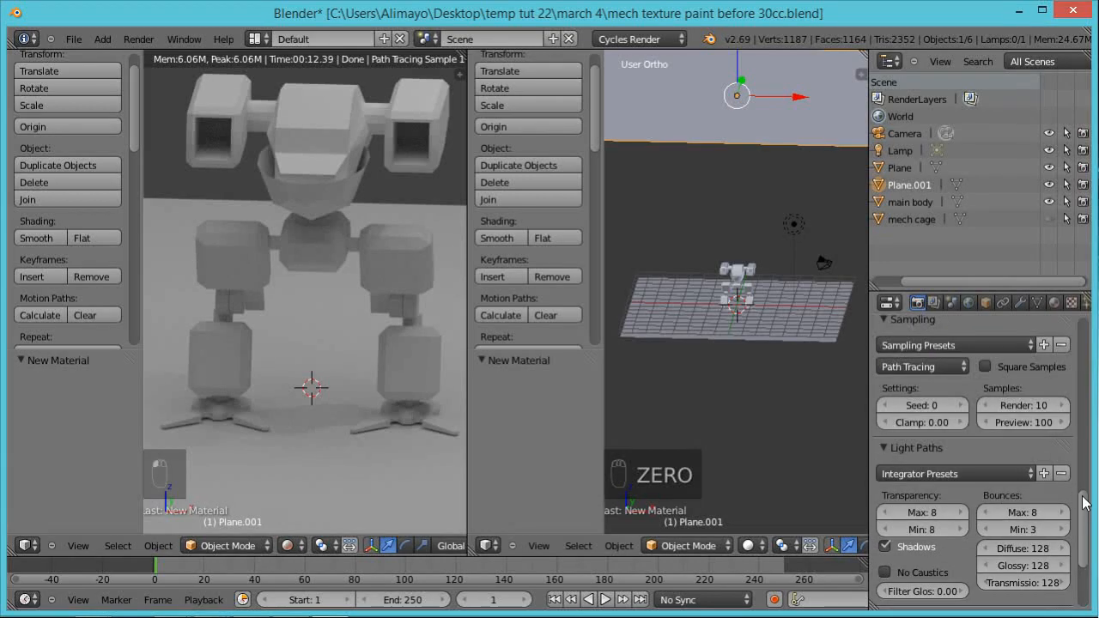
left_click_drag(1085, 504, 1084, 529)
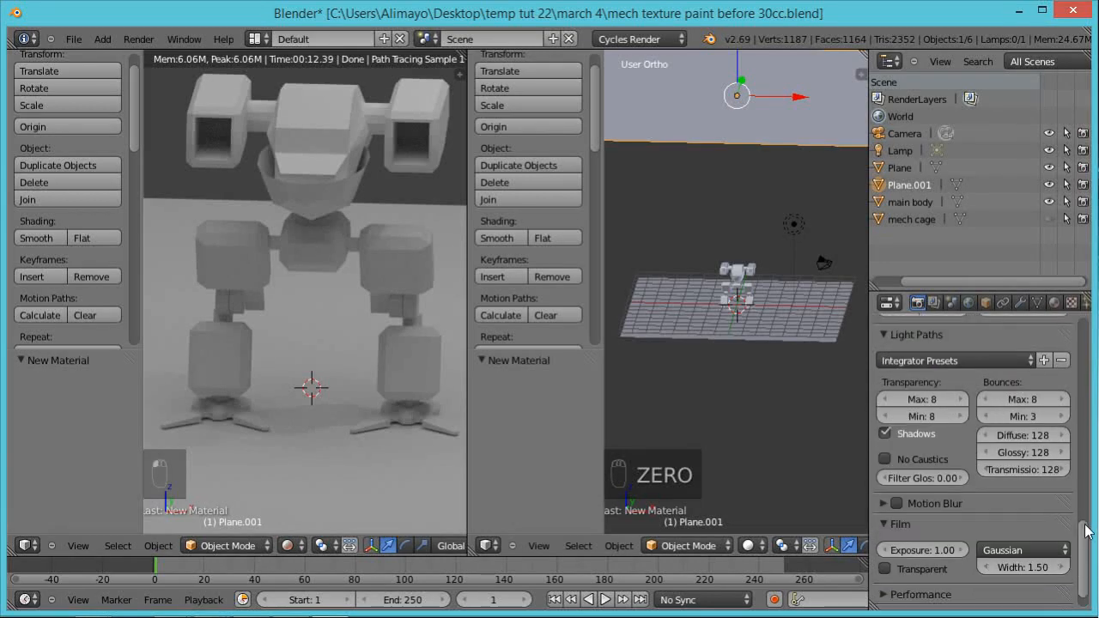
left_click(991, 405)
left_click(989, 404)
left_click(989, 404)
left_click(989, 404)
left_click(989, 420)
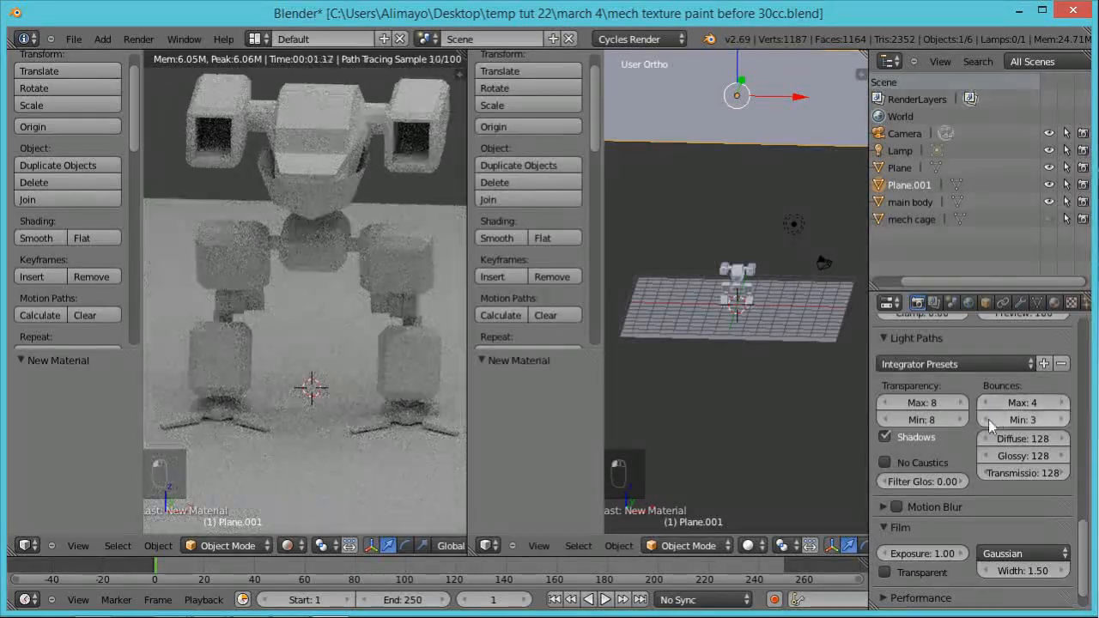
left_click(987, 419)
left_click(987, 419)
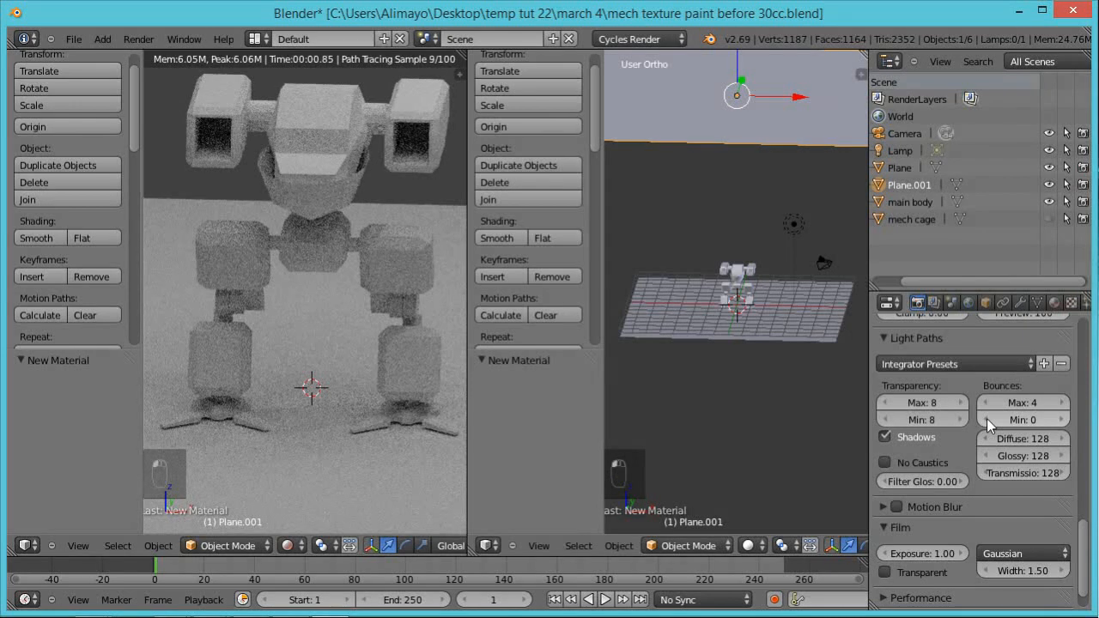
left_click_drag(1085, 528, 1089, 541)
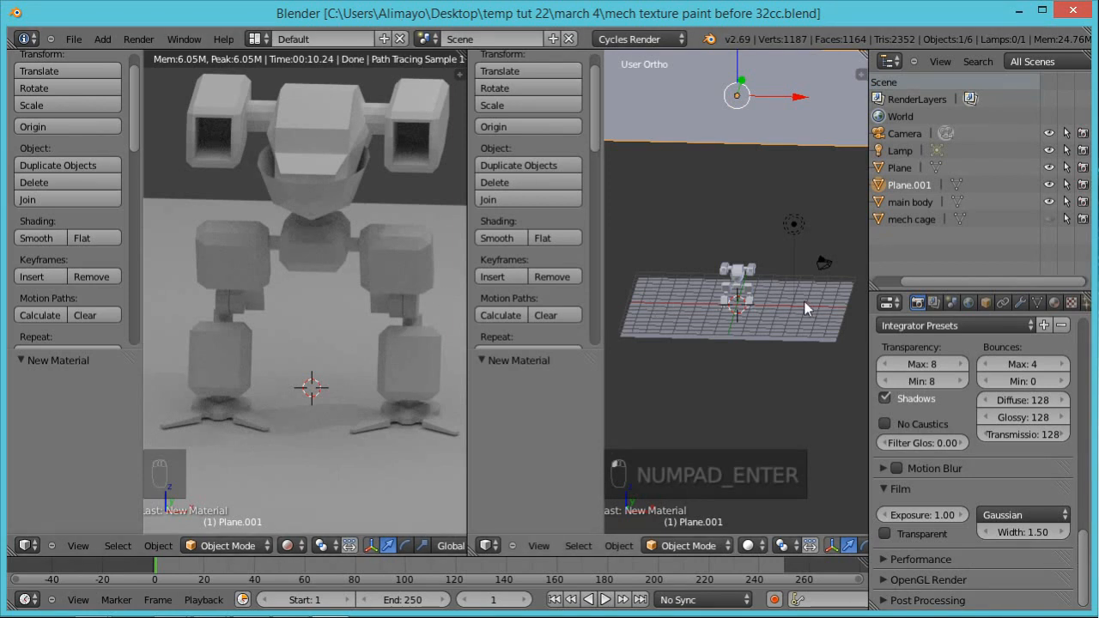
Step: Select the mech's main body and enable nodes for its material
scroll(737, 316, "up", 6)
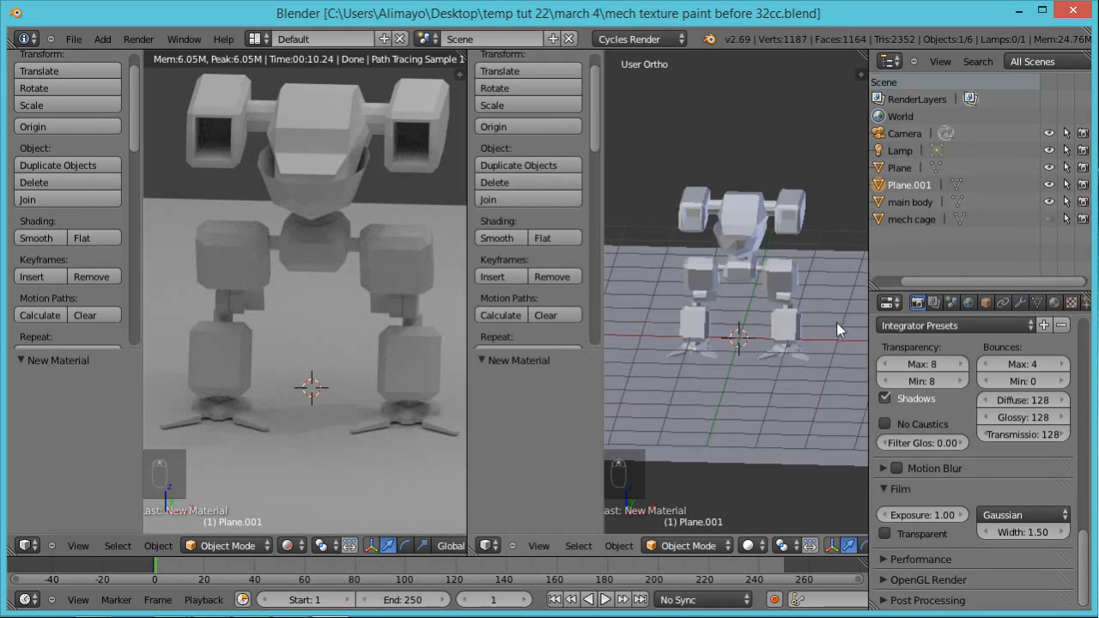
middle_click_drag(837, 322, 780, 278)
right_click(780, 278)
scroll(786, 276, "up", 3)
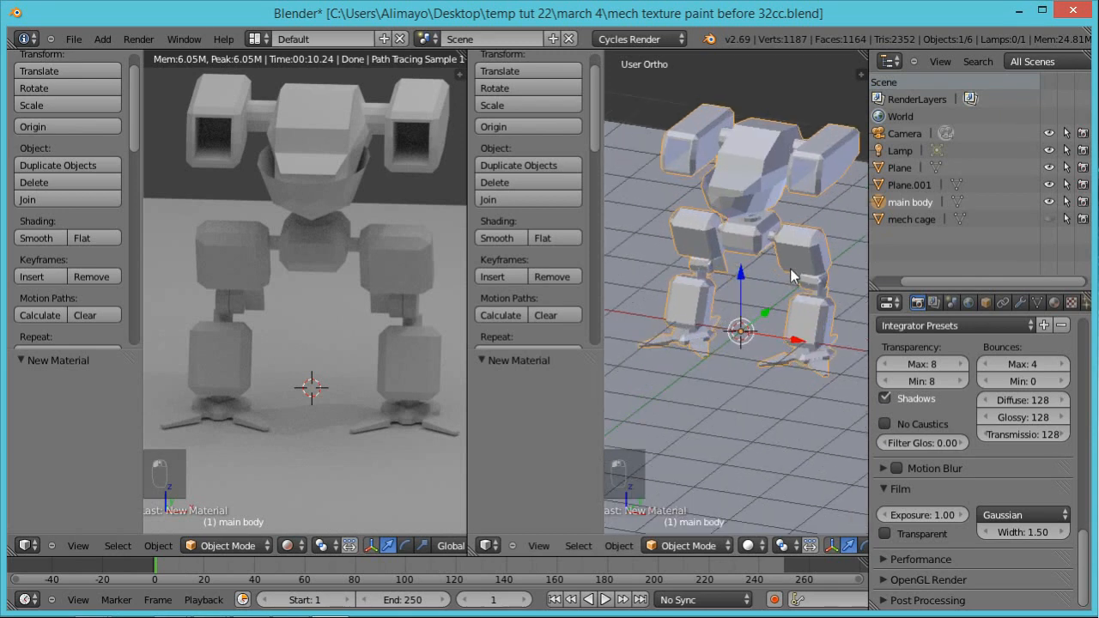
left_click(1054, 303)
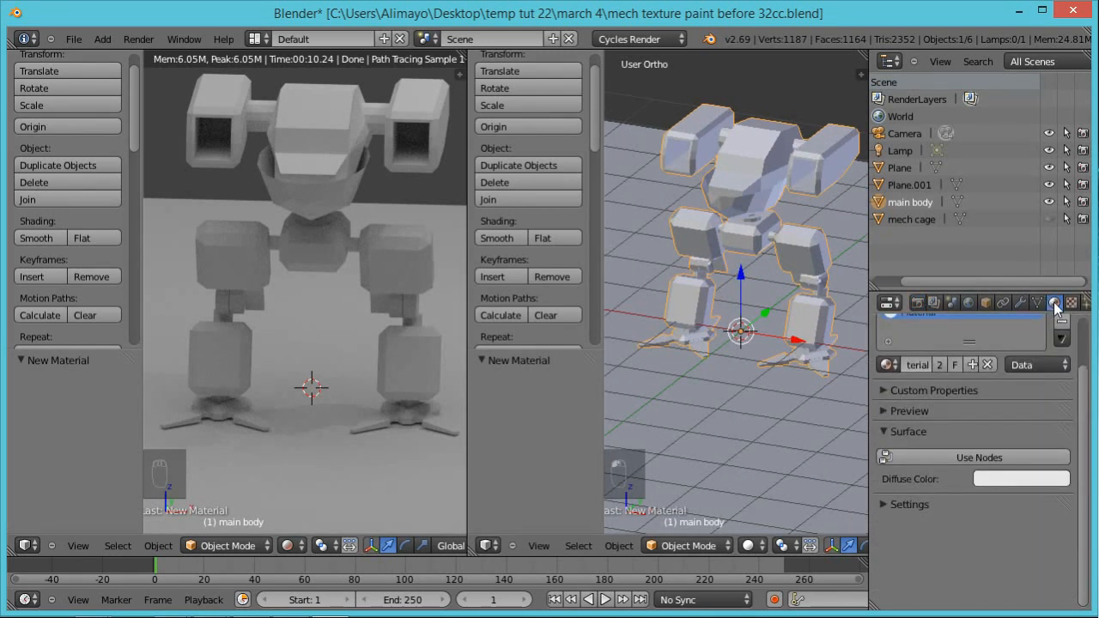
left_click(979, 464)
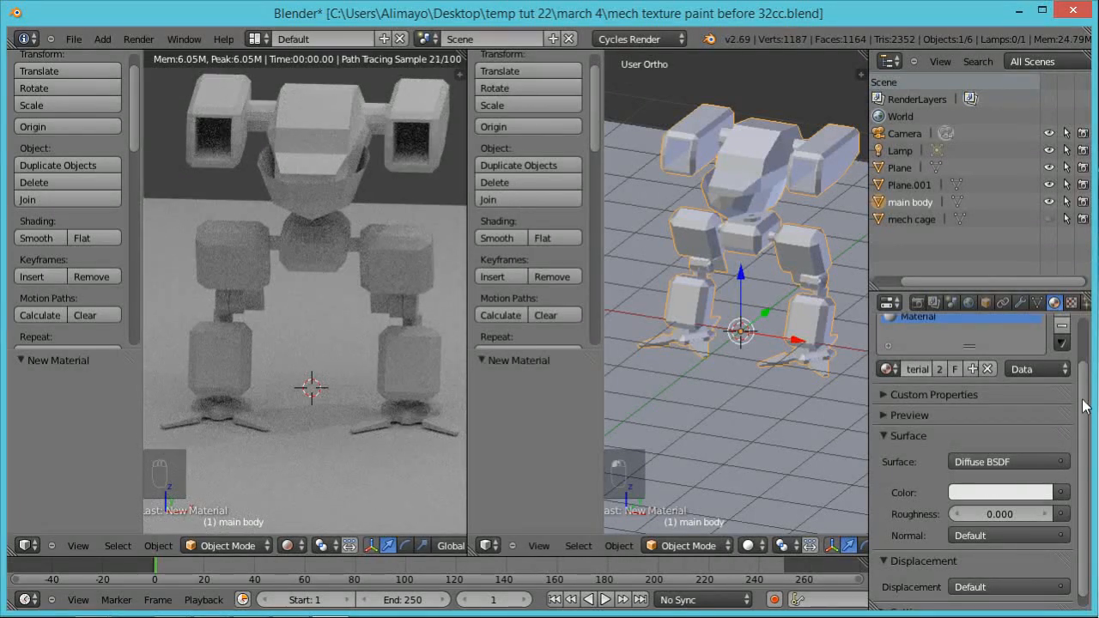
Step: Set the mech material's Normal input to Texture Coordinate UV and its diffuse Color input to Image Texture
scroll(1088, 421, "down", 1)
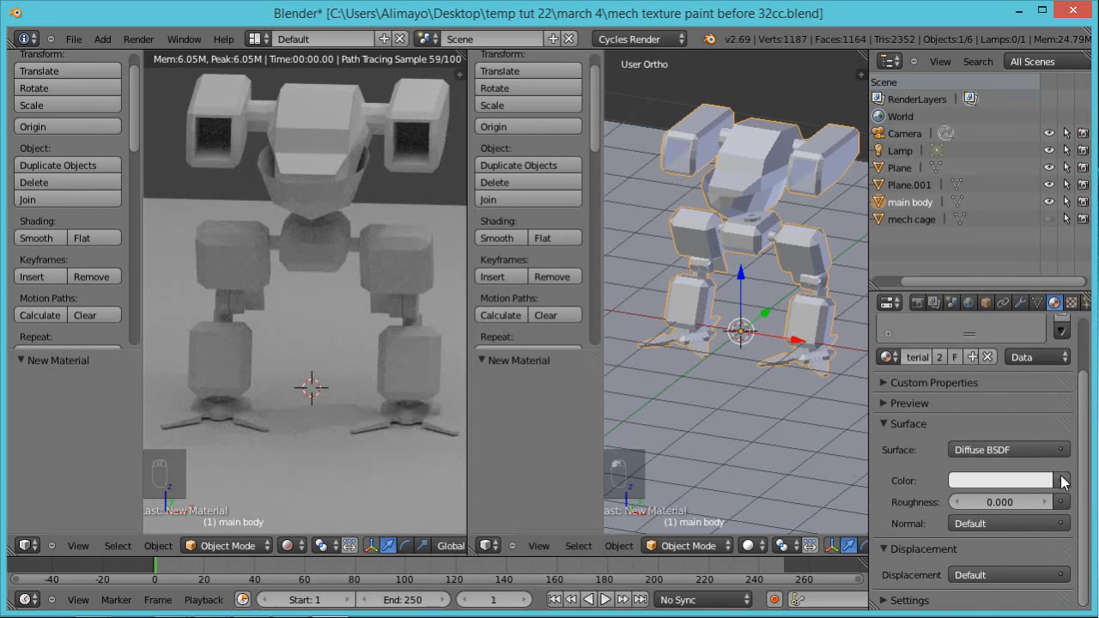
left_click(1063, 481)
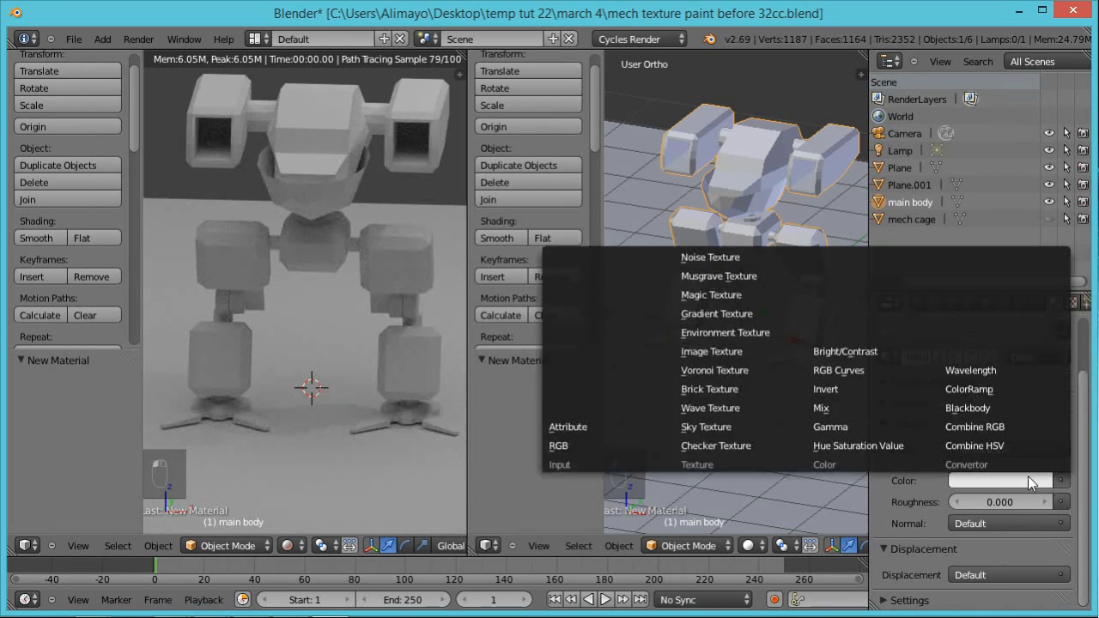
left_click(981, 520)
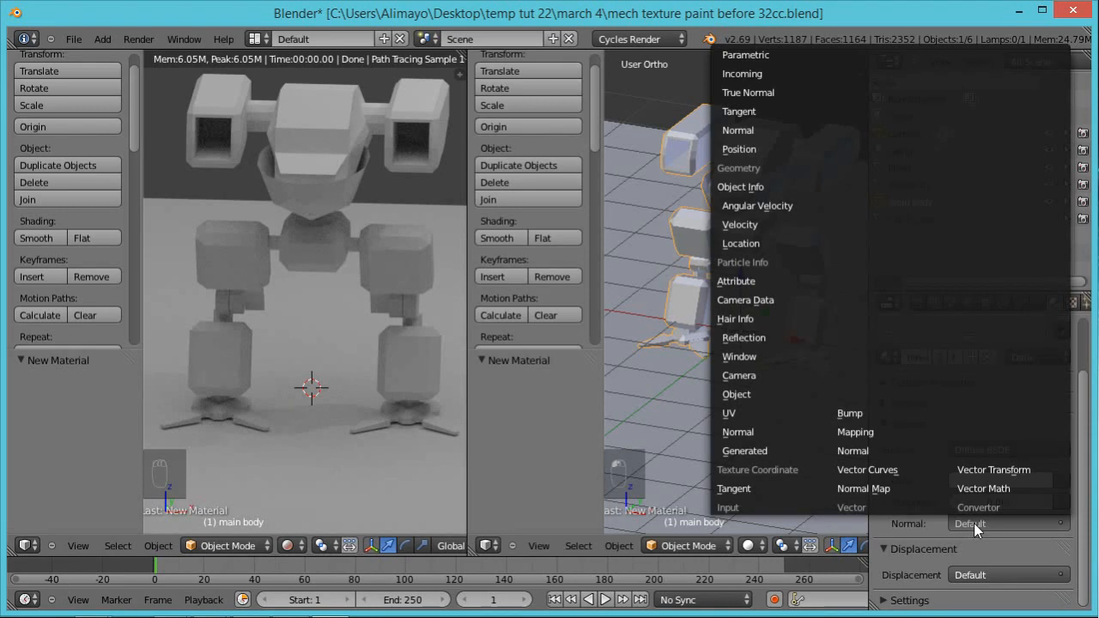
left_click(732, 413)
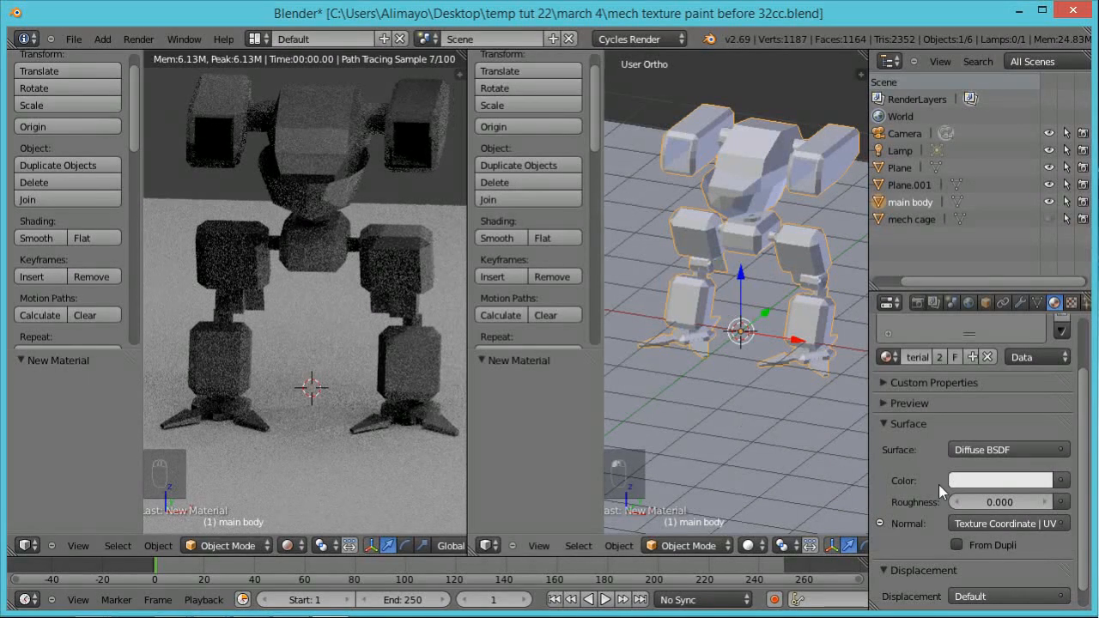
left_click(1059, 480)
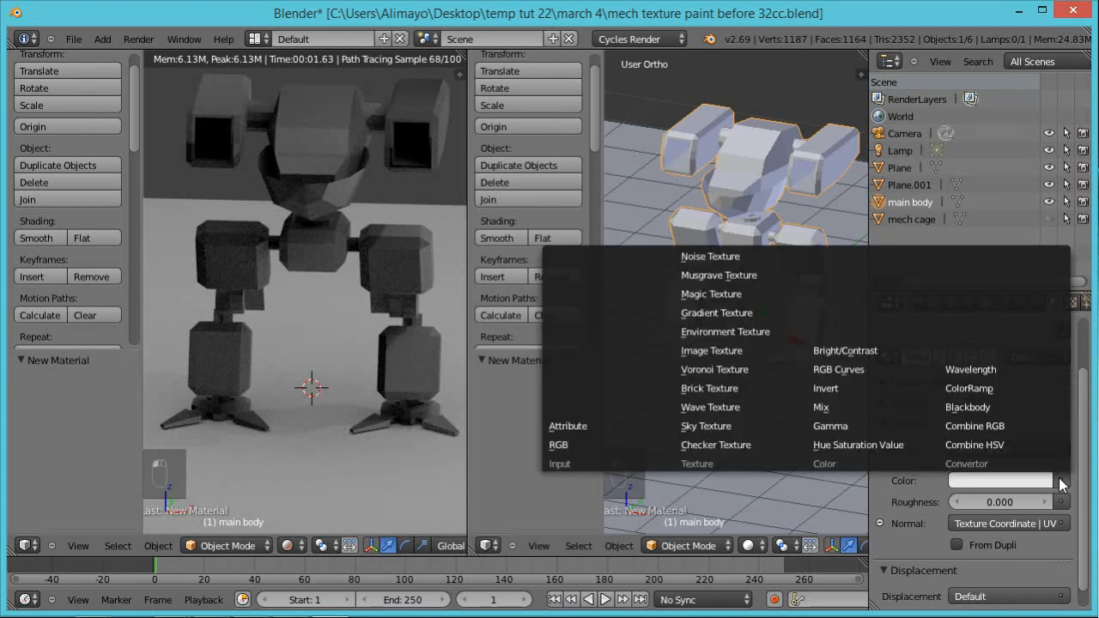
left_click(728, 350)
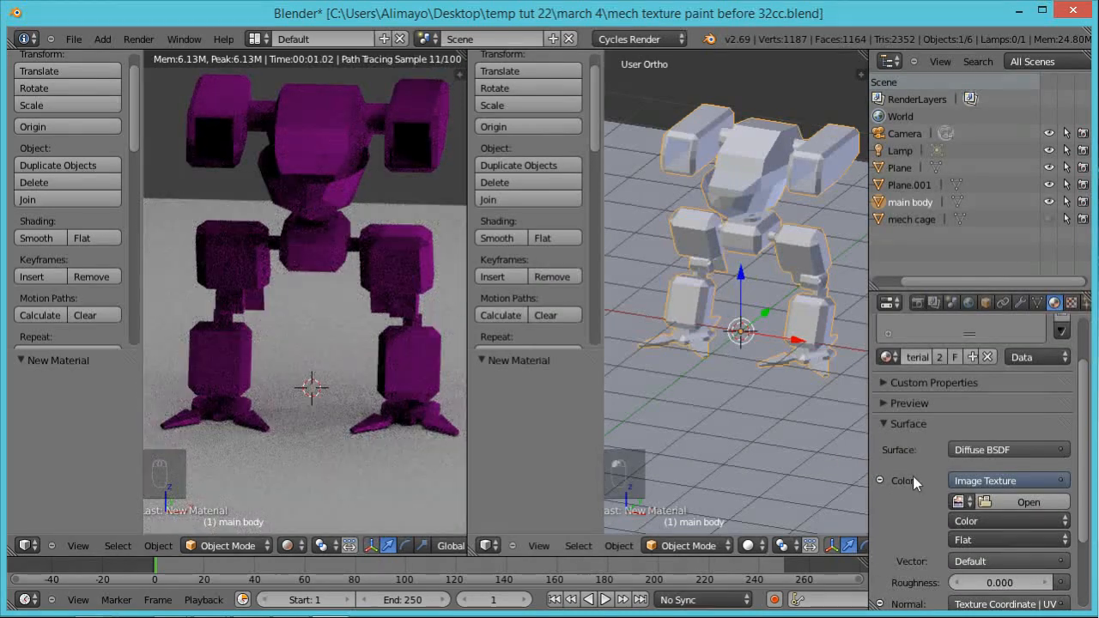
Step: Load "absolute final mech texture use this one.jpg" as the mech material's diffuse image texture
left_click(962, 503)
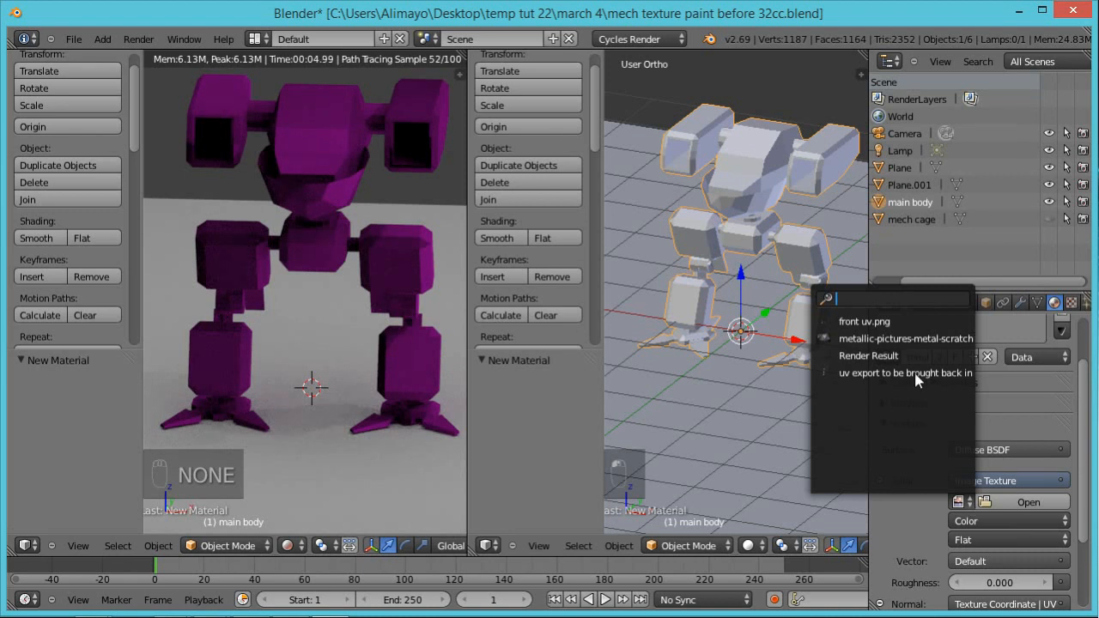
left_click(1039, 501)
left_click(287, 143)
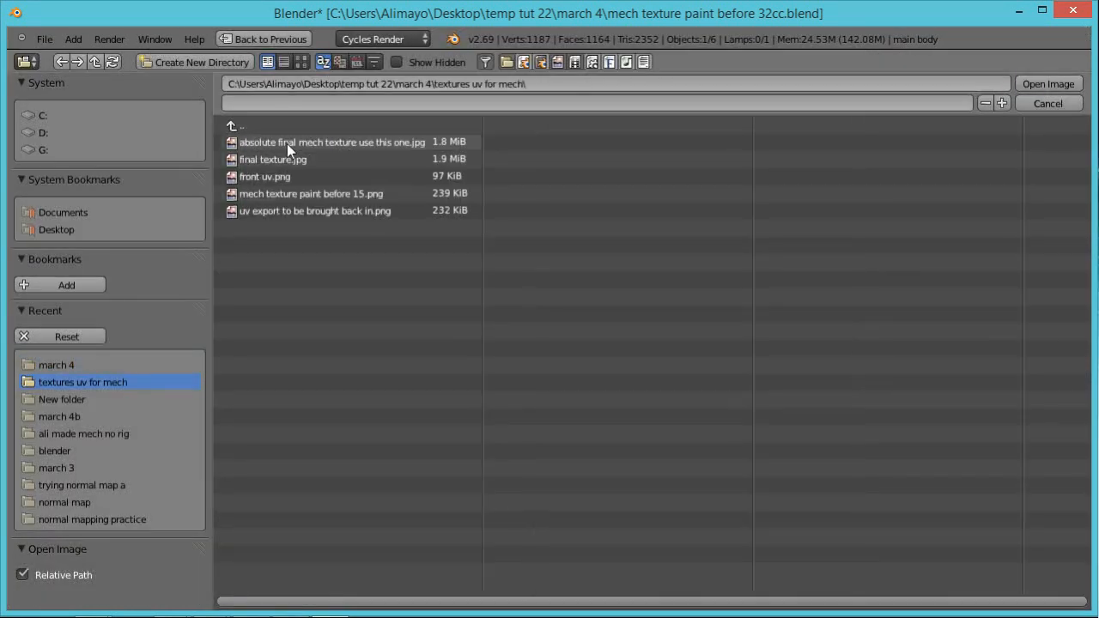
left_click(388, 143)
left_click(1048, 84)
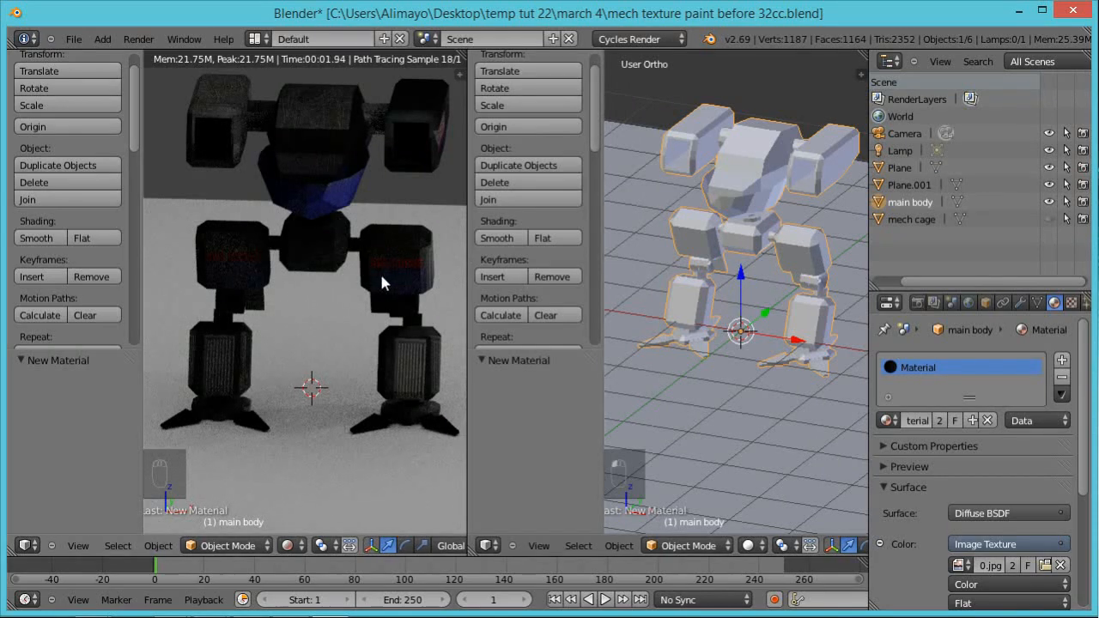
Step: Select the emissive plane high above the mech and lower it by 3.195 along the Z axis
scroll(380, 271, "down", 1)
scroll(687, 206, "down", 1)
scroll(687, 207, "down", 2)
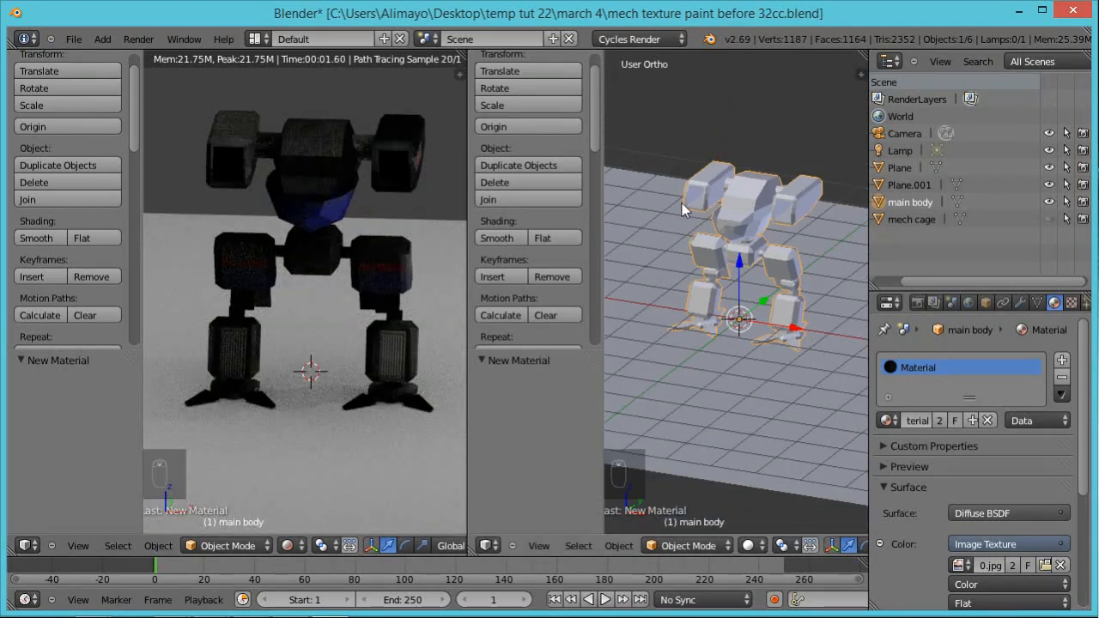
scroll(440, 237, "down", 1)
scroll(735, 240, "down", 4)
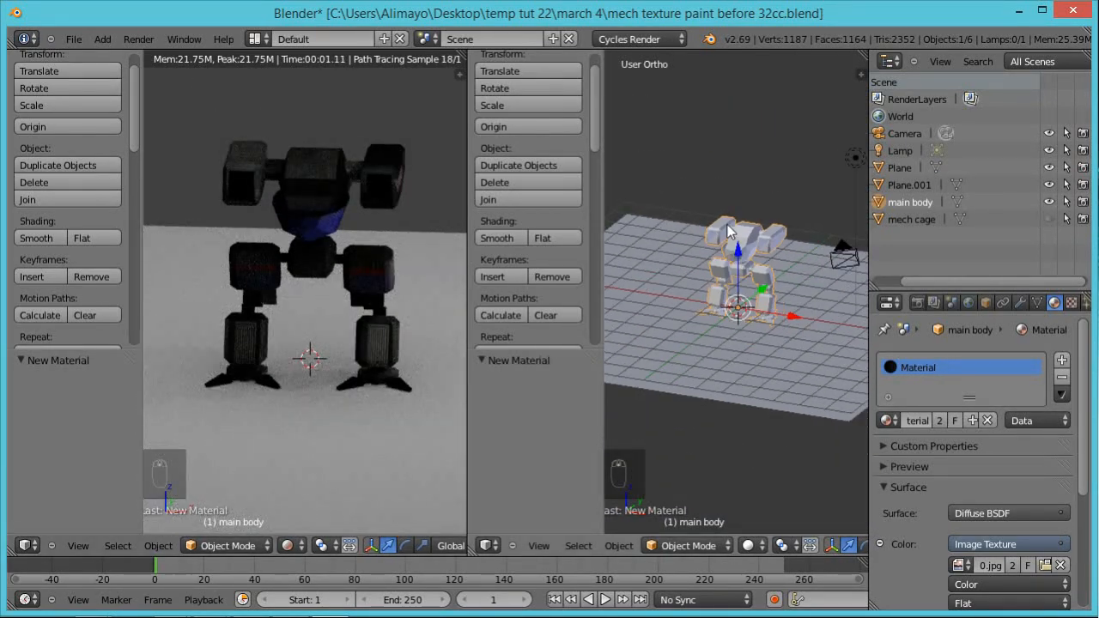
right_click(739, 96)
scroll(740, 92, "down", 1)
left_click_drag(740, 79, 738, 112)
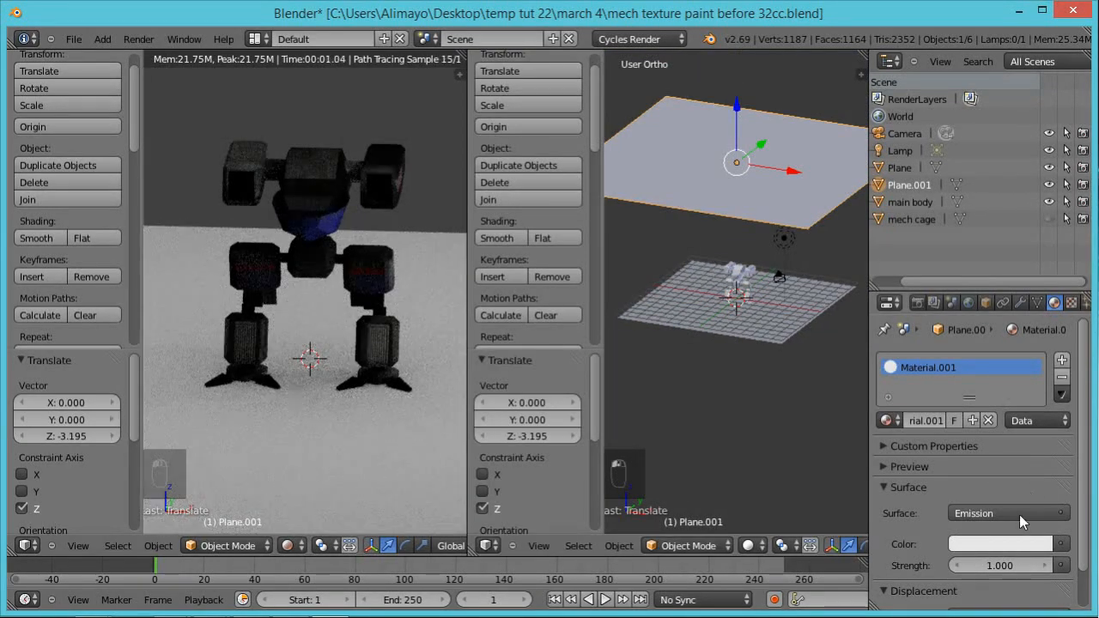
Step: Set the emissive plane's emission strength to 2.8
left_click(1048, 567)
left_click(1049, 568)
left_click(1048, 568)
left_click(1049, 567)
left_click(1048, 567)
left_click(1049, 567)
left_click(1049, 567)
left_click(1049, 567)
left_click(1049, 566)
left_click(1049, 567)
left_click(1049, 567)
left_click(1049, 566)
left_click(1049, 566)
left_click(1049, 567)
left_click(1049, 566)
left_click(1049, 567)
left_click(1049, 567)
left_click(1049, 567)
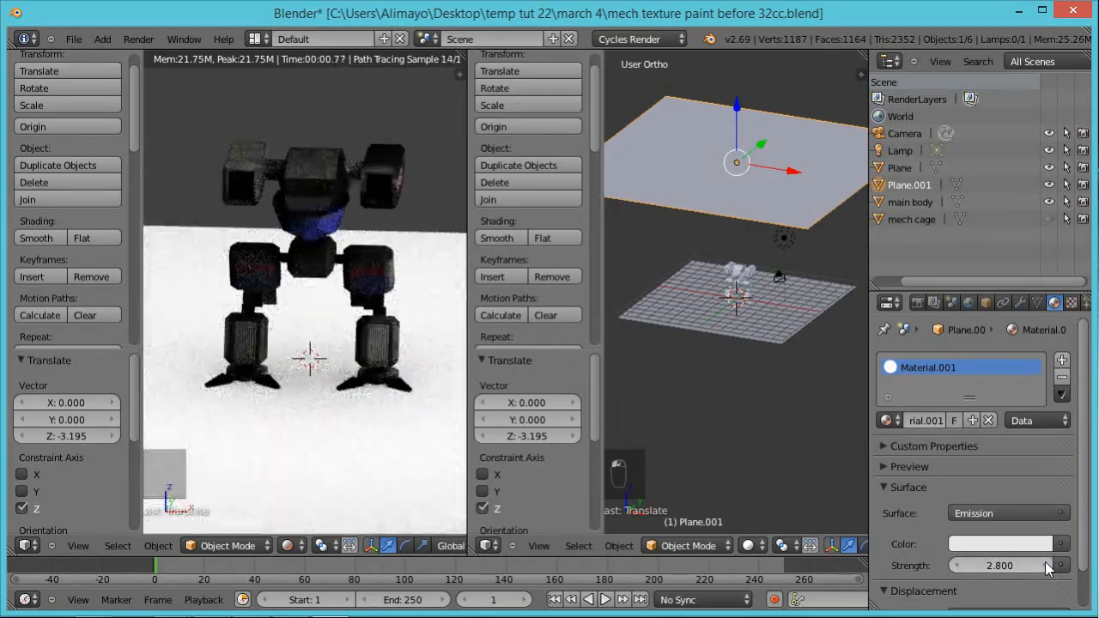
scroll(452, 214, "down", 1)
scroll(451, 213, "down", 2)
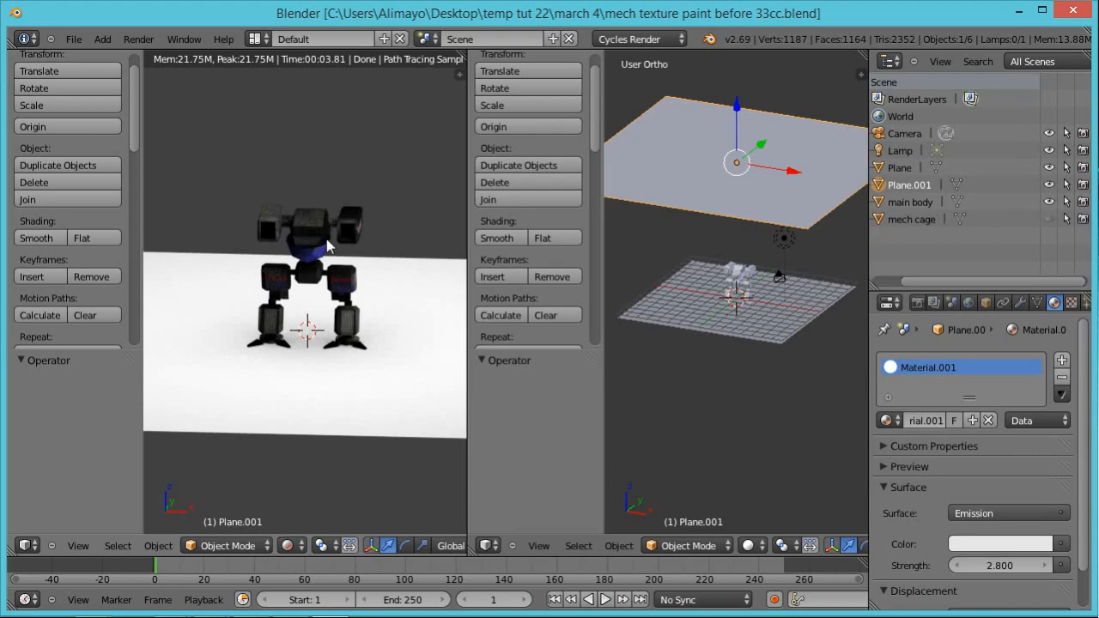
scroll(443, 258, "up", 2)
middle_click_drag(442, 269, 398, 267)
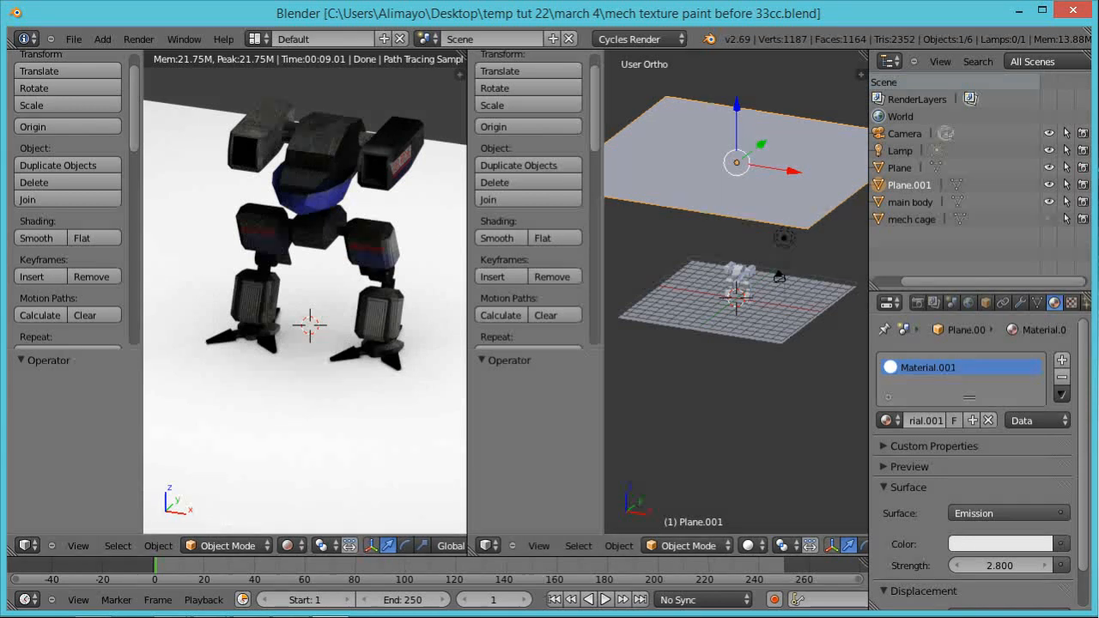
Step: Switch to the "textures uv for mech" folder and open "absolute final mech texture use this one" in GIMP, maximized
key("alt+Tab")
left_click_drag(786, 376, 433, 72)
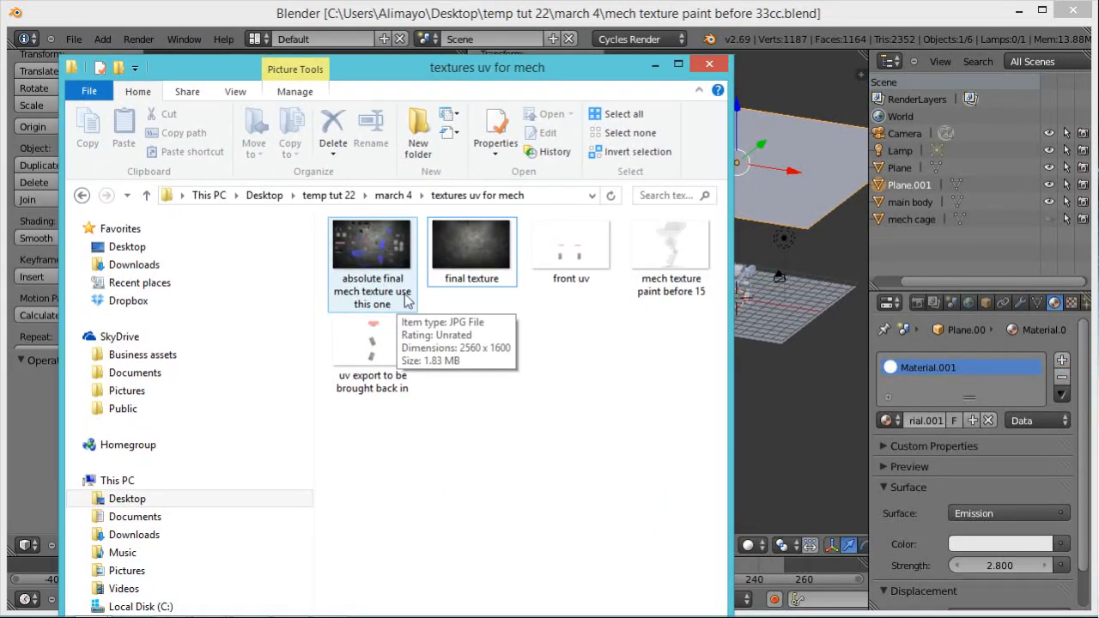
left_click(373, 258)
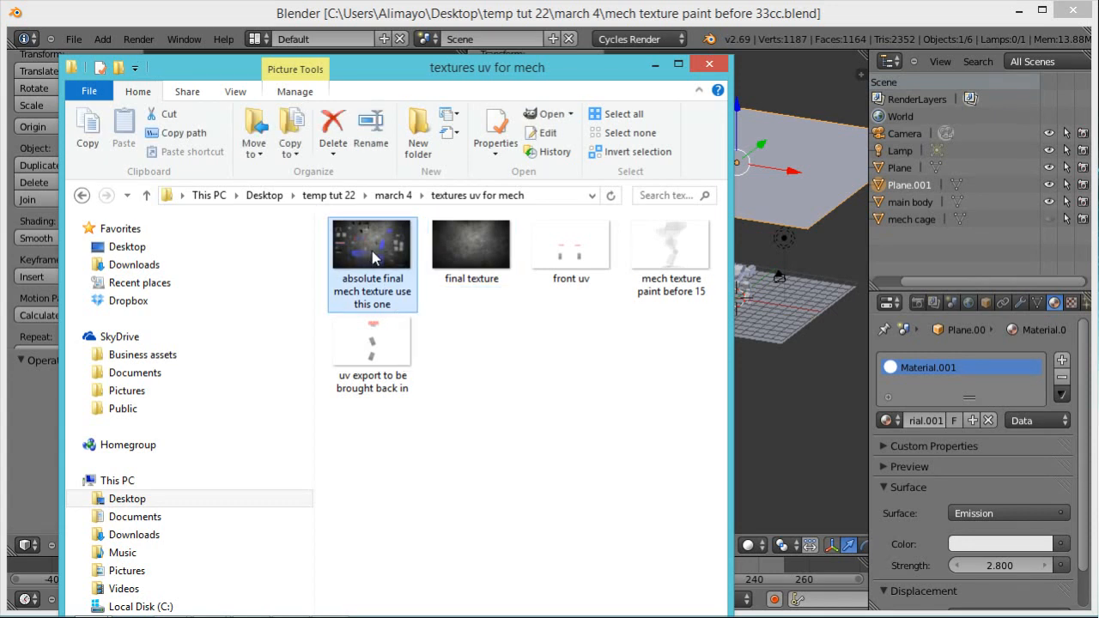
right_click(371, 243)
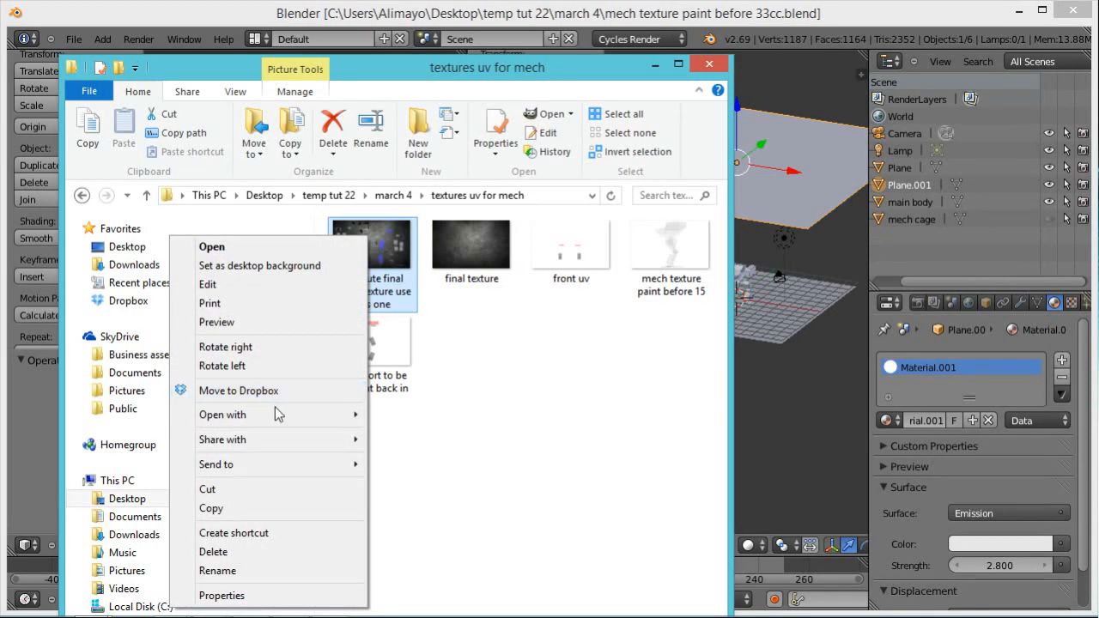
mouse_move(278, 420)
left_click(429, 417)
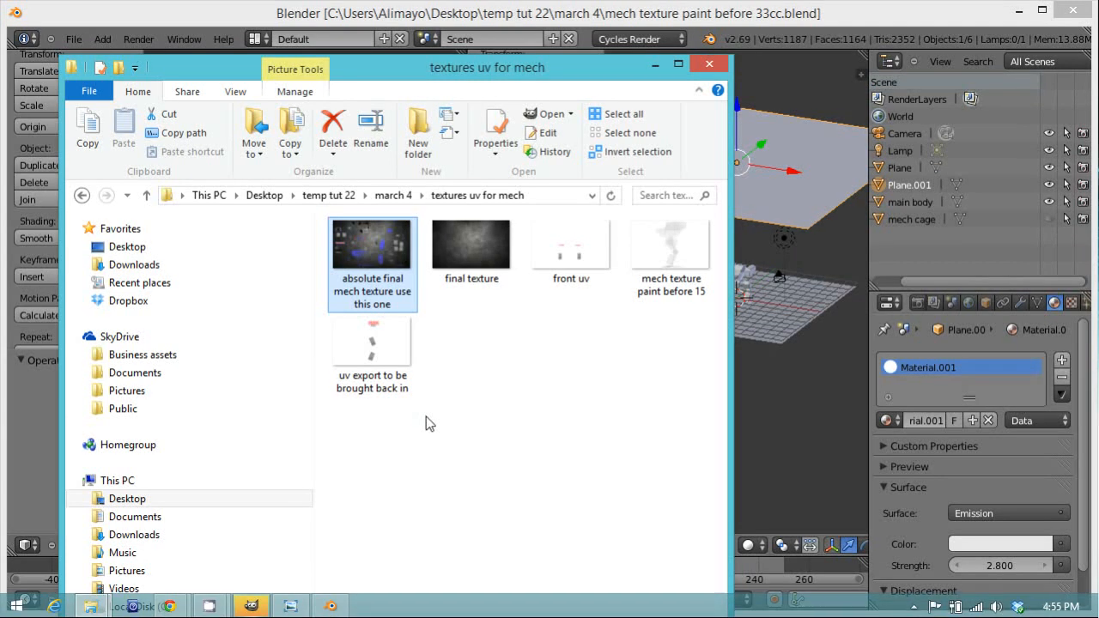
left_click_drag(695, 15, 1098, 174)
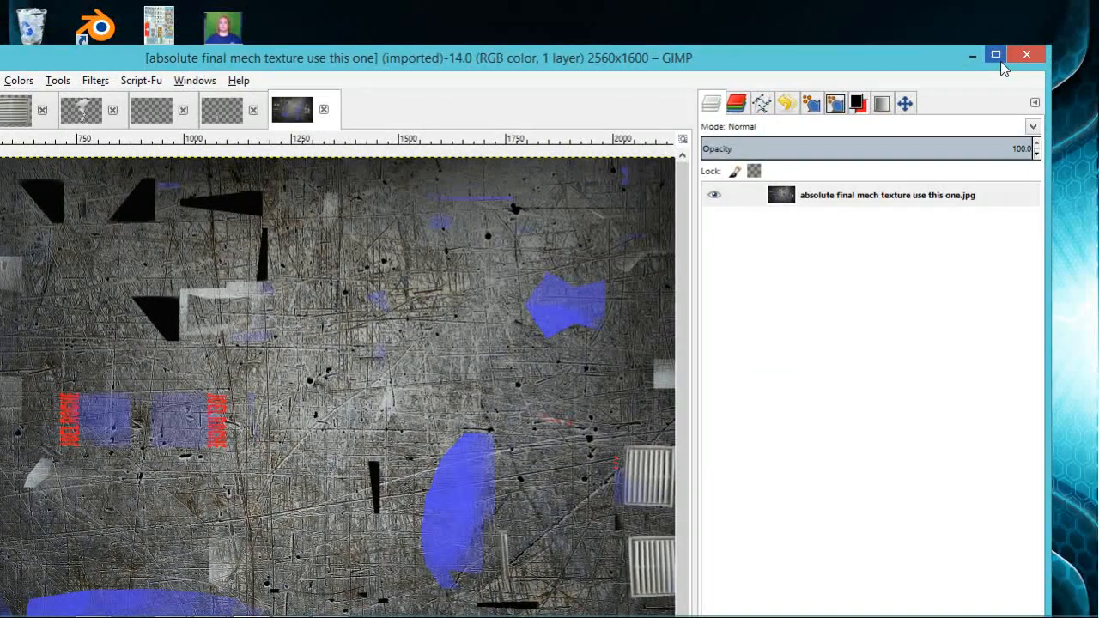
left_click(997, 51)
Step: Duplicate the texture layer and strongly brighten the copy by raising its Value curve in the darker tones
left_click(891, 151)
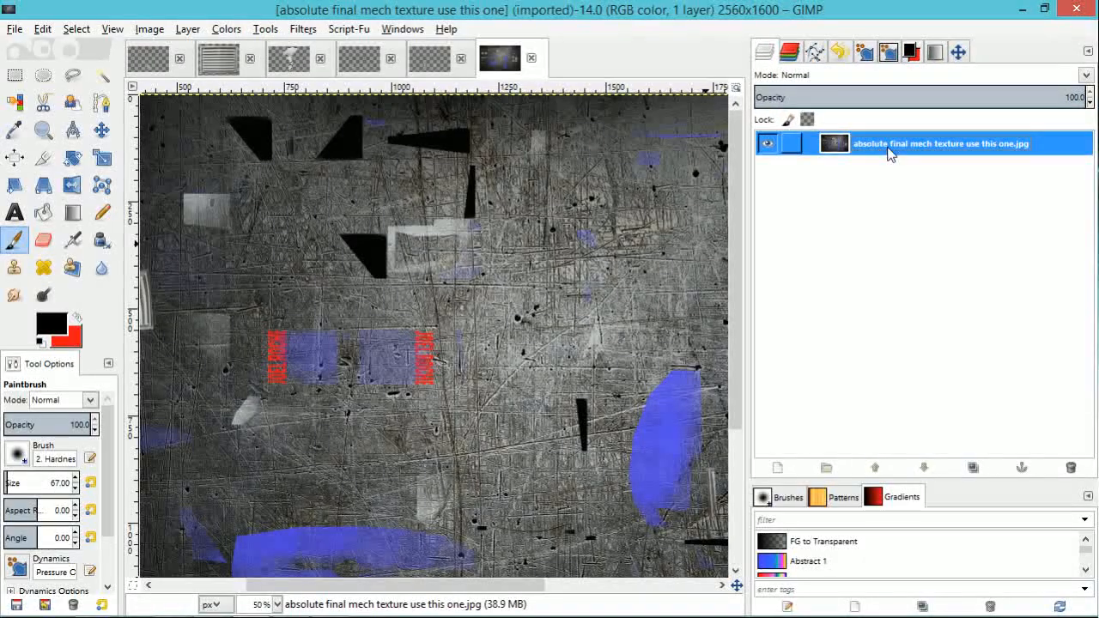
right_click(890, 152)
left_click(921, 234)
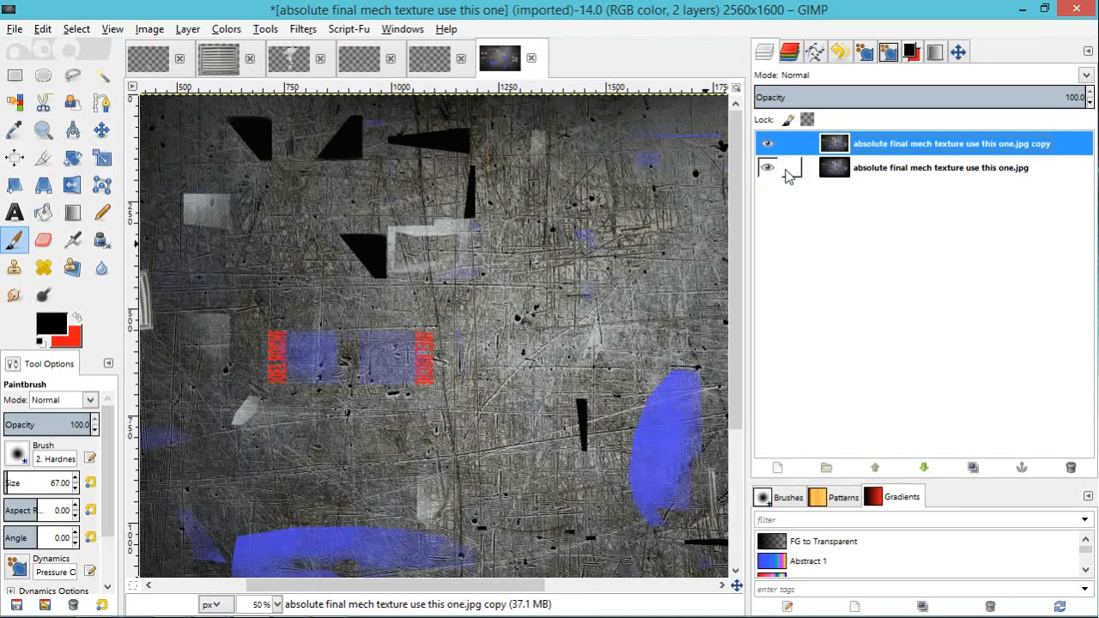
left_click(225, 29)
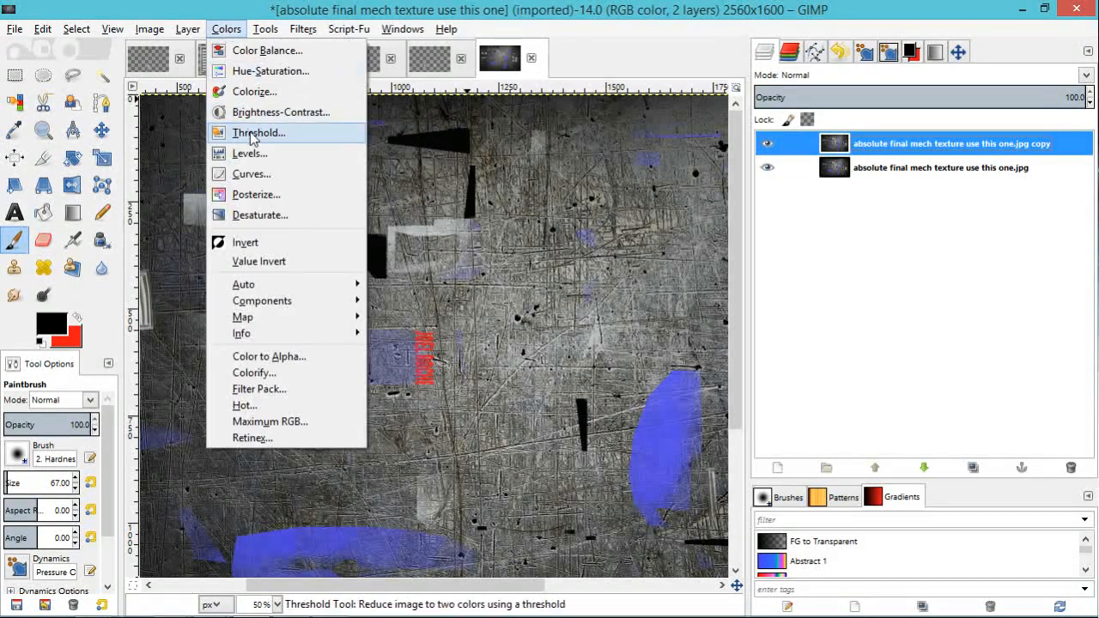
left_click(251, 175)
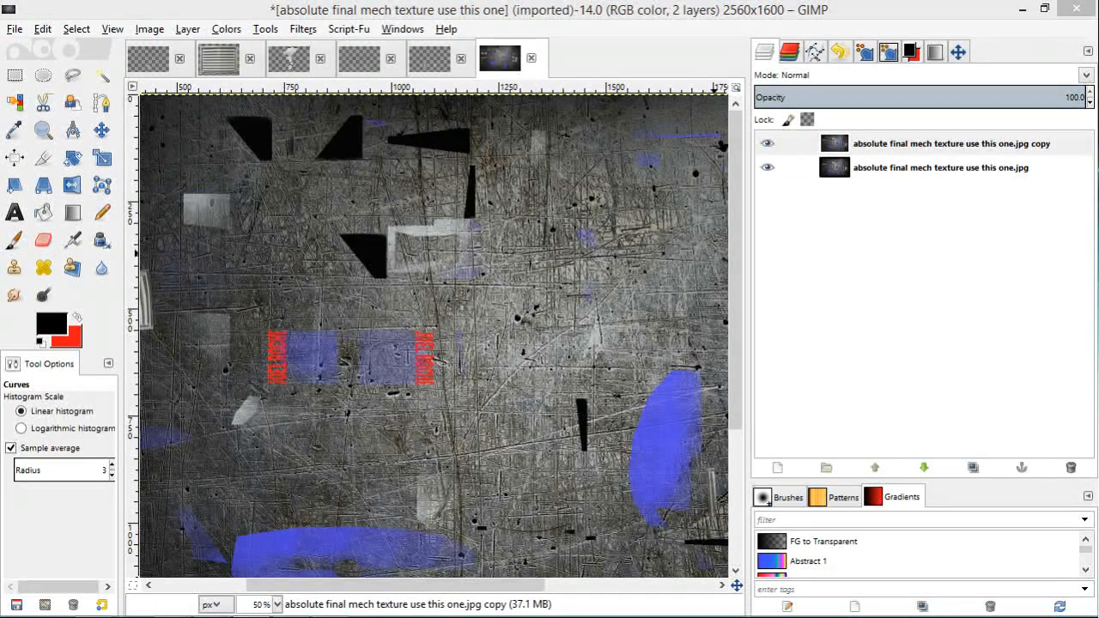
left_click_drag(731, 403, 684, 333)
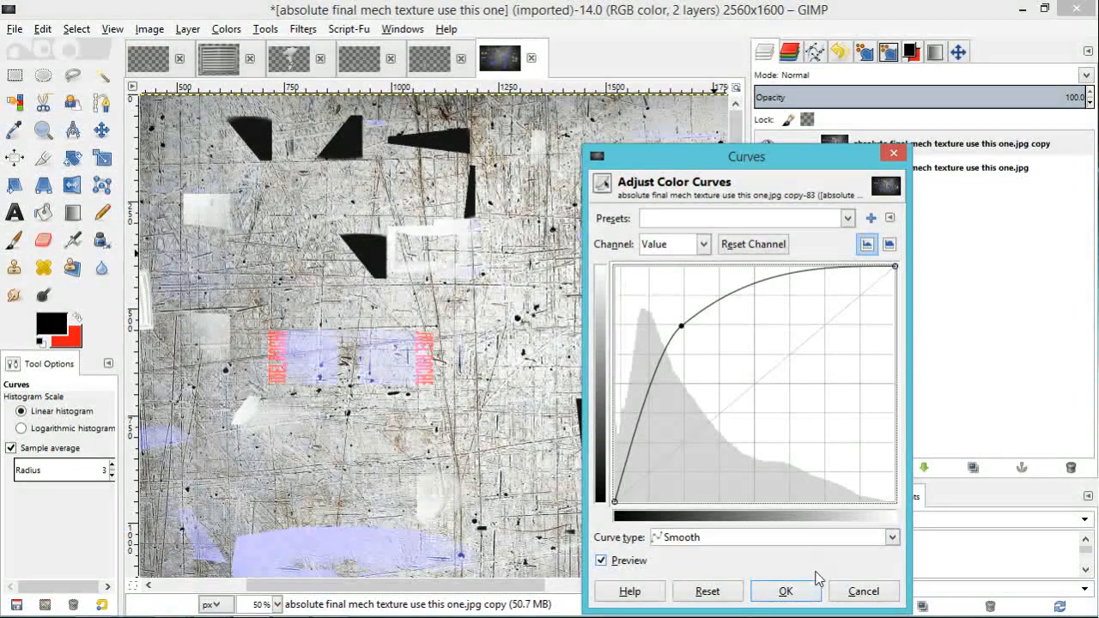
left_click(786, 591)
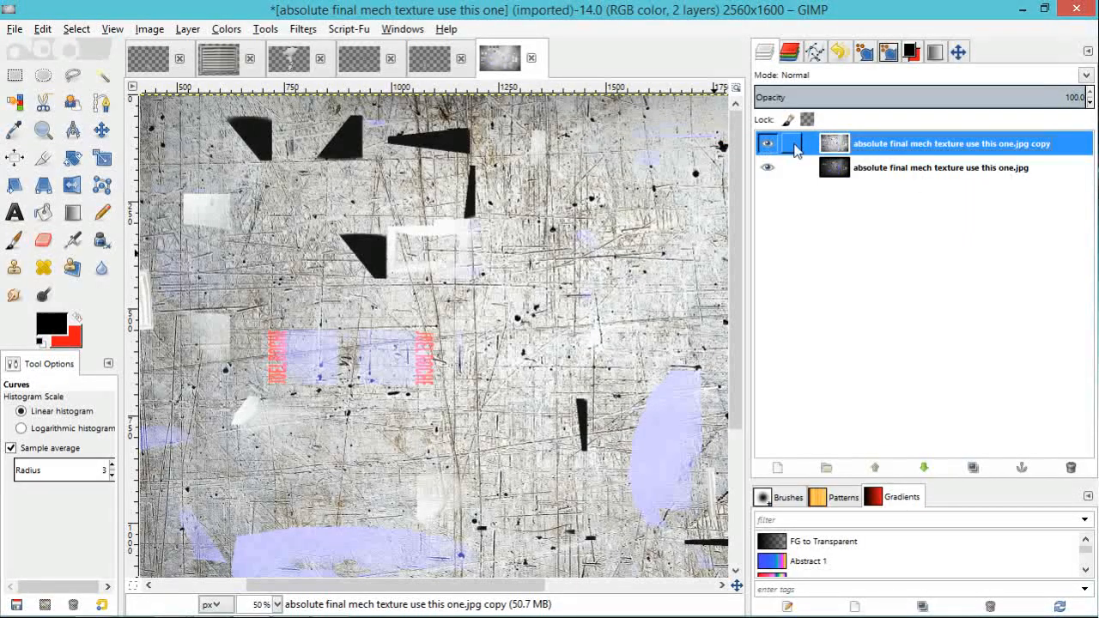
Step: Add a white (full opacity) layer mask to the brightened copy
right_click(902, 148)
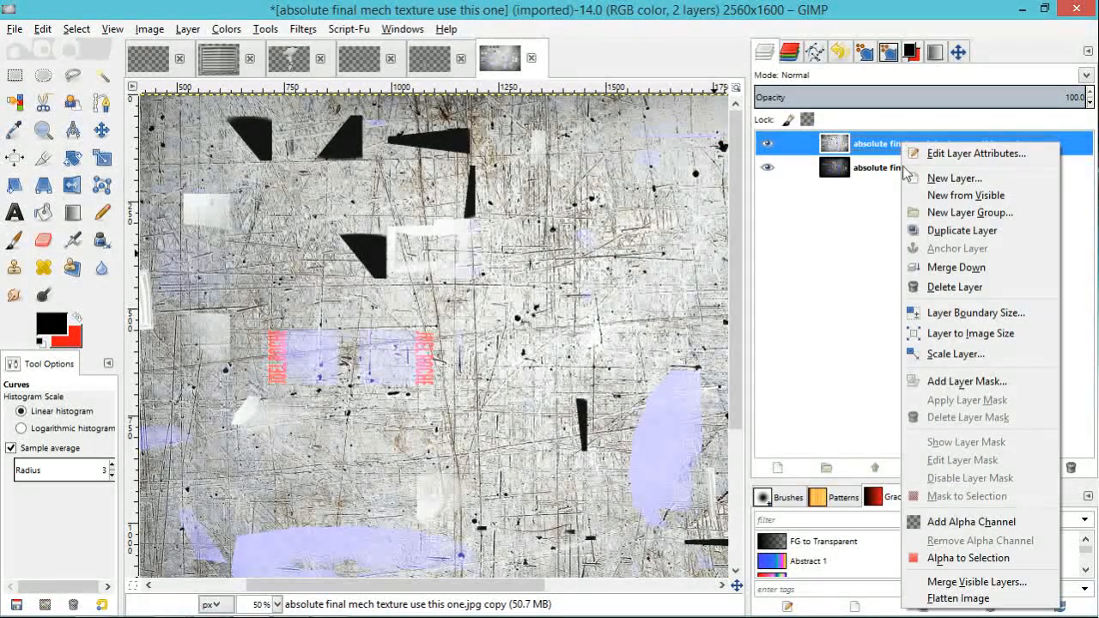
left_click(985, 389)
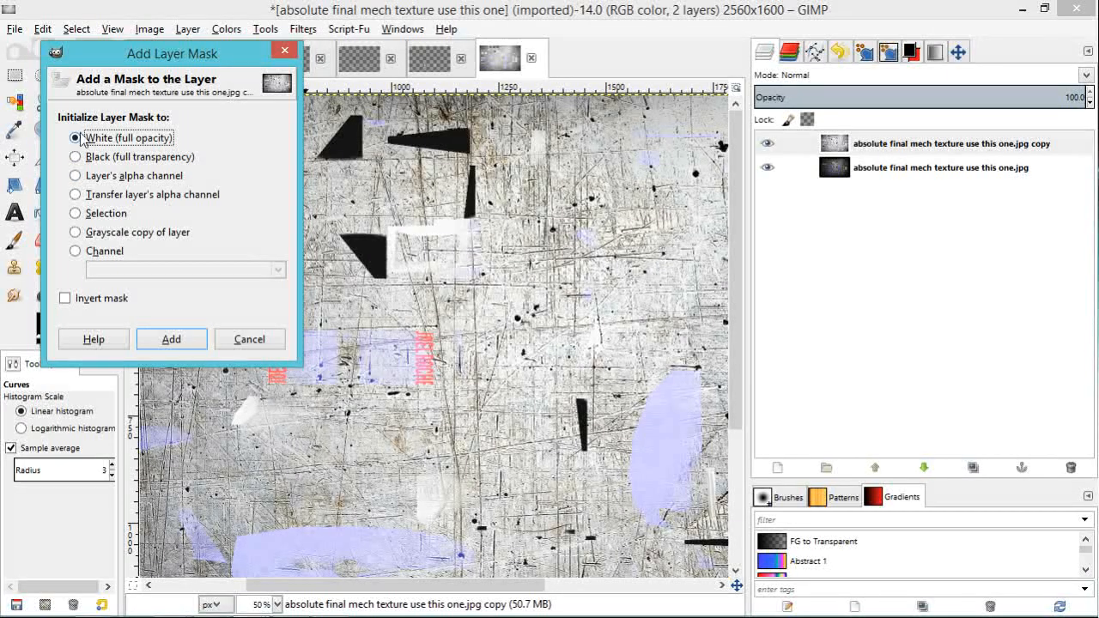
left_click(182, 341)
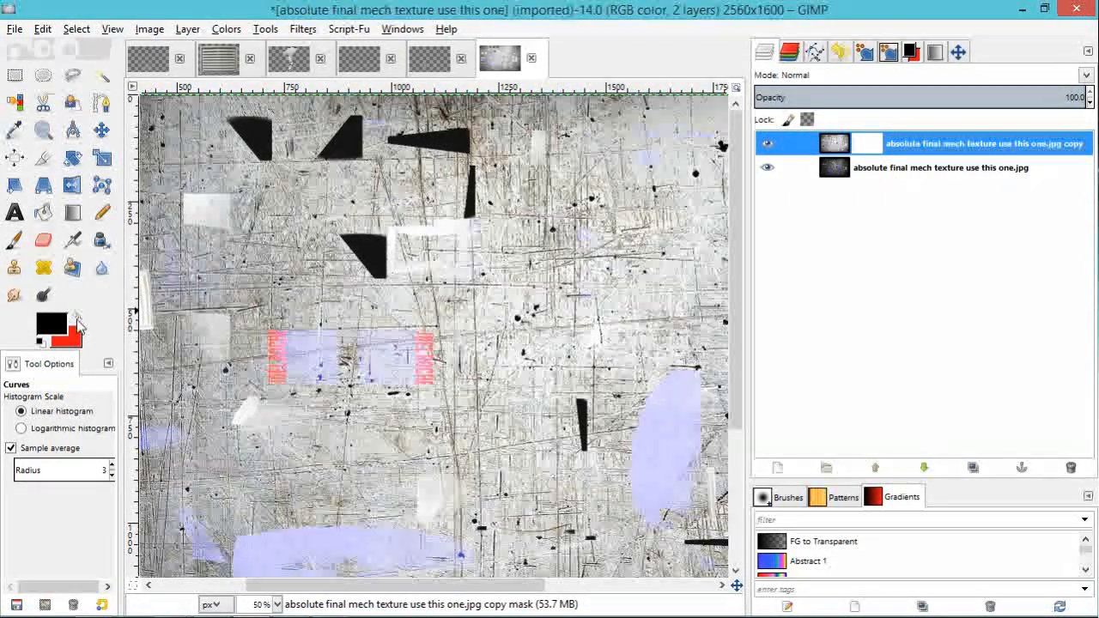
Step: Paint black on the layer mask with the Paintbrush over the red lettering areas to restore their original darker colours
left_click(14, 239)
mouse_move(433, 335)
left_mouse_down()
mouse_move(429, 383)
mouse_move(423, 345)
mouse_move(428, 383)
mouse_move(425, 353)
mouse_move(426, 365)
left_mouse_up()
left_click_drag(276, 362, 284, 347)
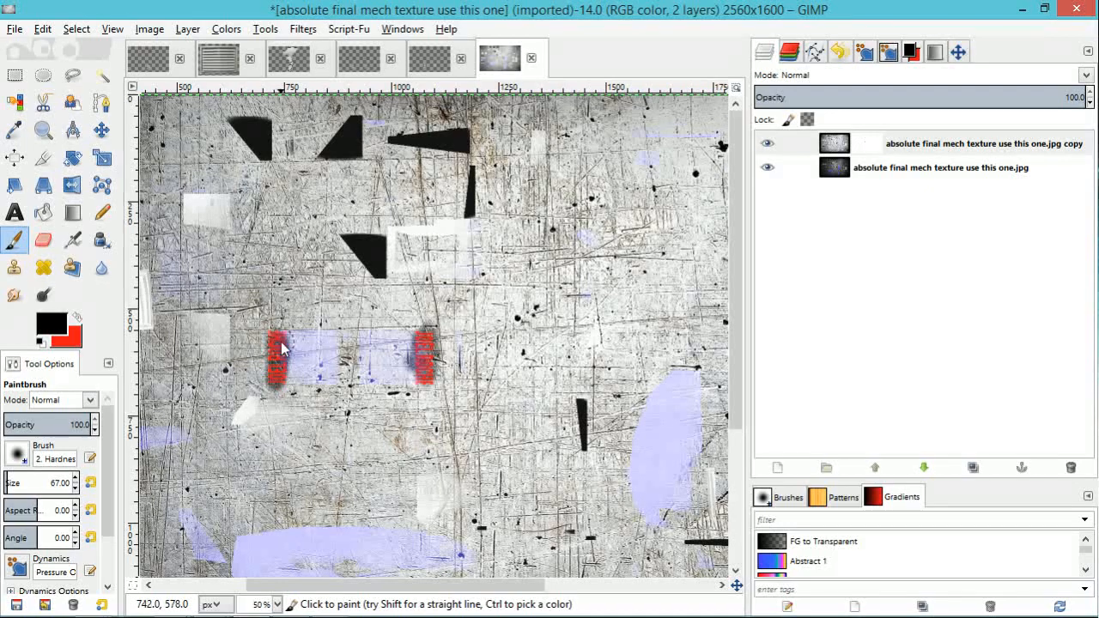
left_click_drag(379, 584, 289, 584)
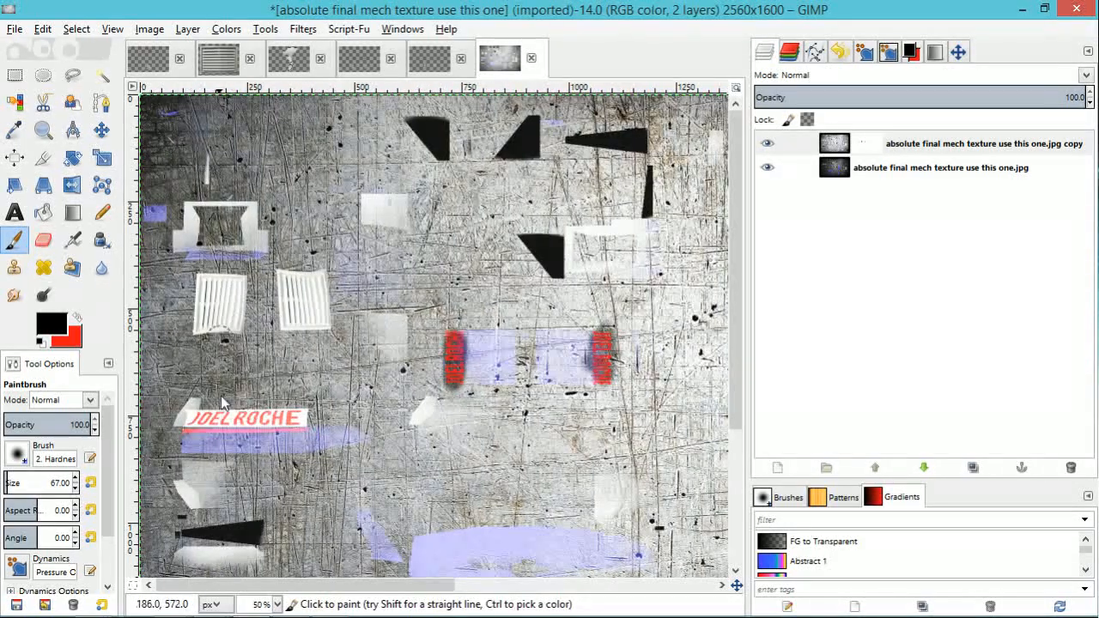
left_click_drag(220, 424, 215, 427)
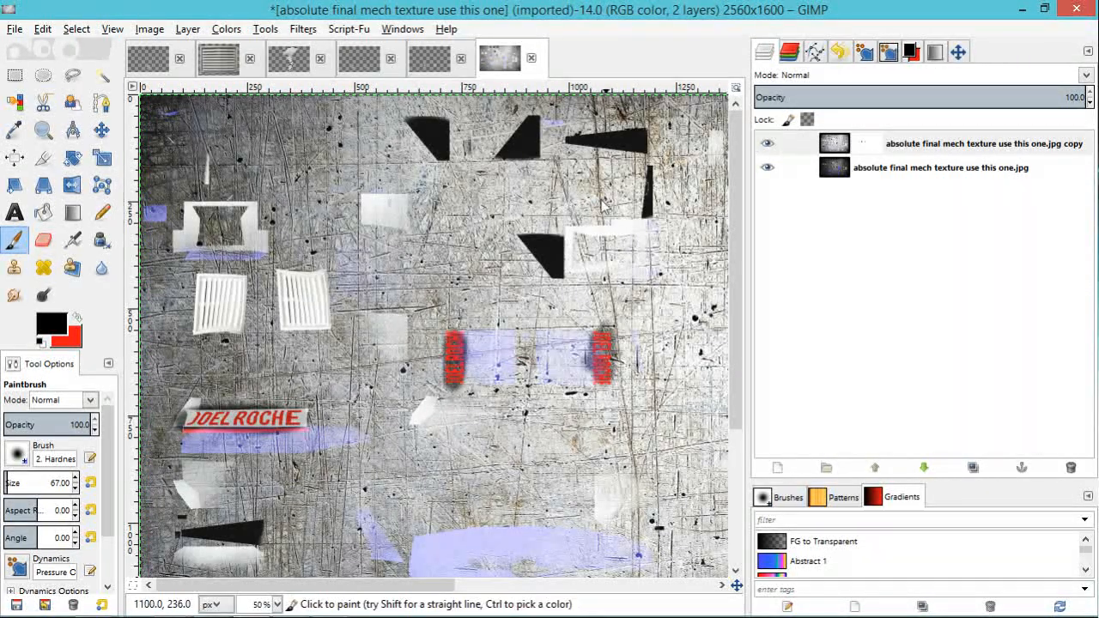
Step: Brighten the masked copy's image again with Curves, raising the Value curve moderately in the midtones
left_click(834, 144)
left_click(227, 29)
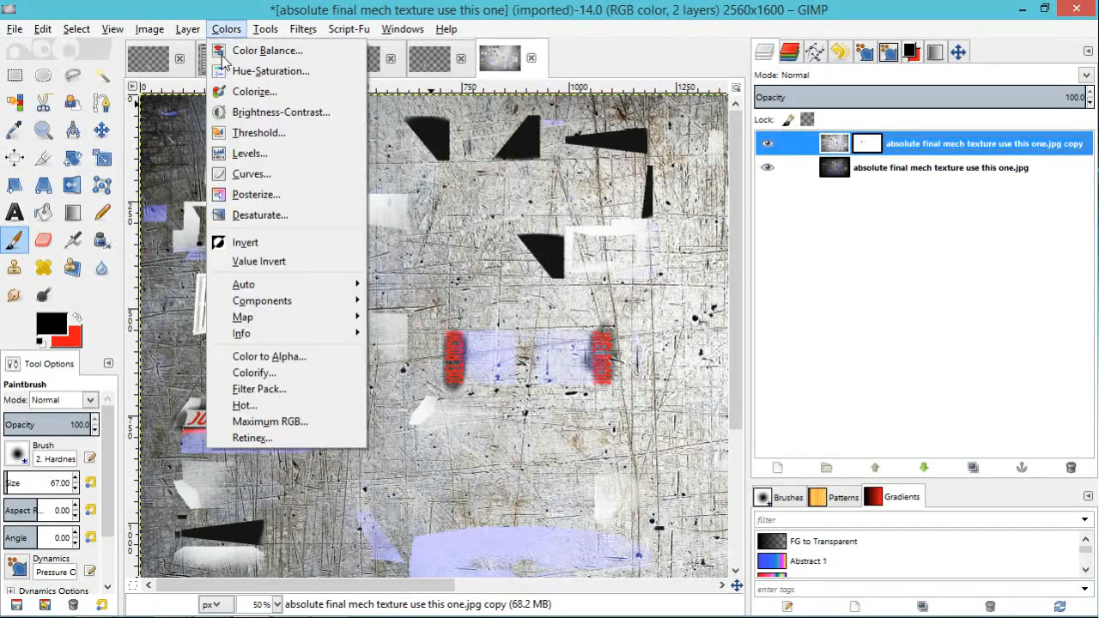
left_click(254, 174)
left_click_drag(755, 385, 723, 365)
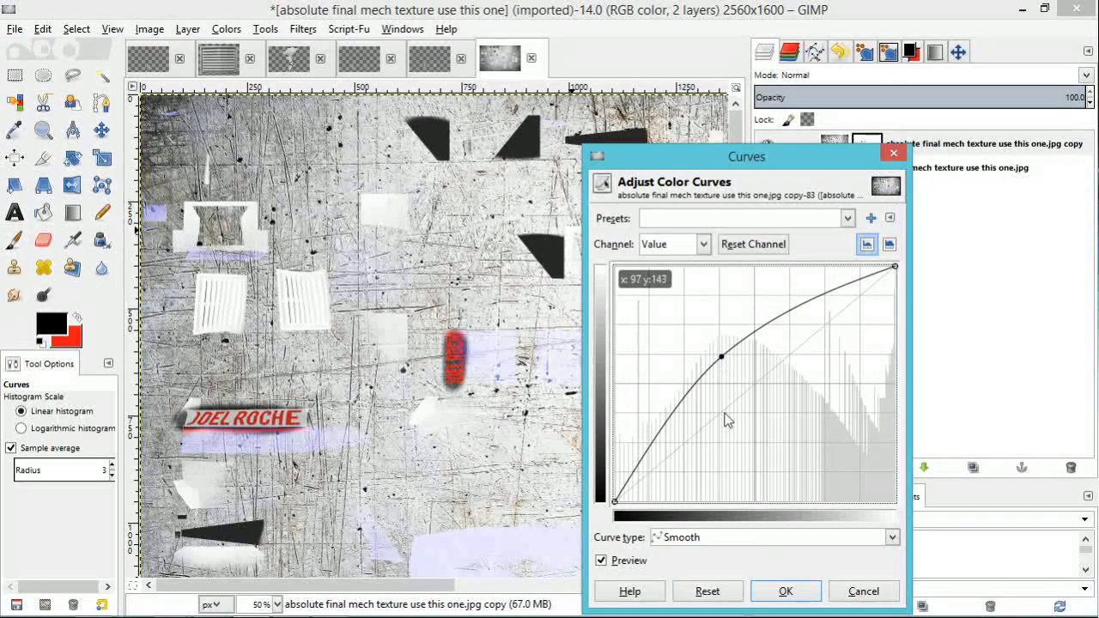
left_click(786, 591)
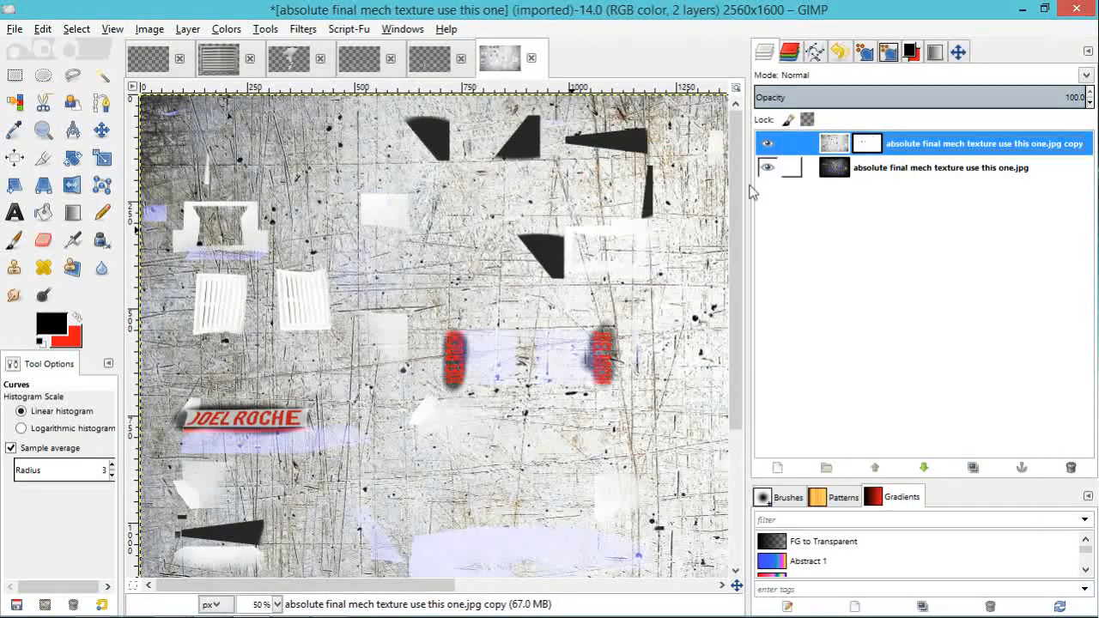
Step: Export the image as "absolute final mech texture use this one_2.jpg" in the "textures uv for mech" folder and return to that folder
left_click(15, 28)
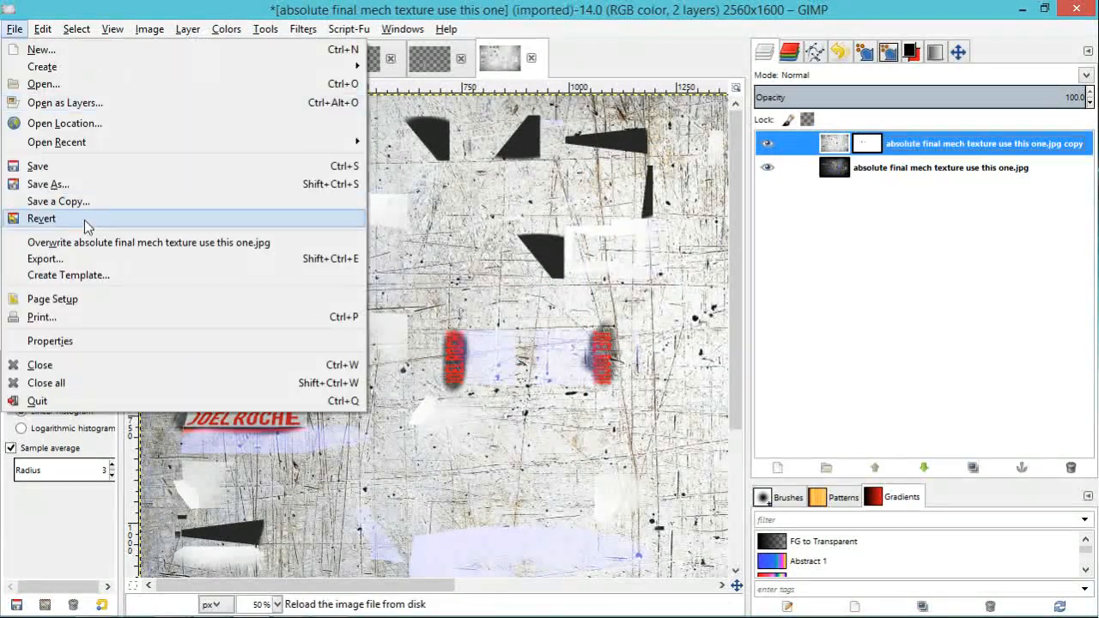
left_click(52, 259)
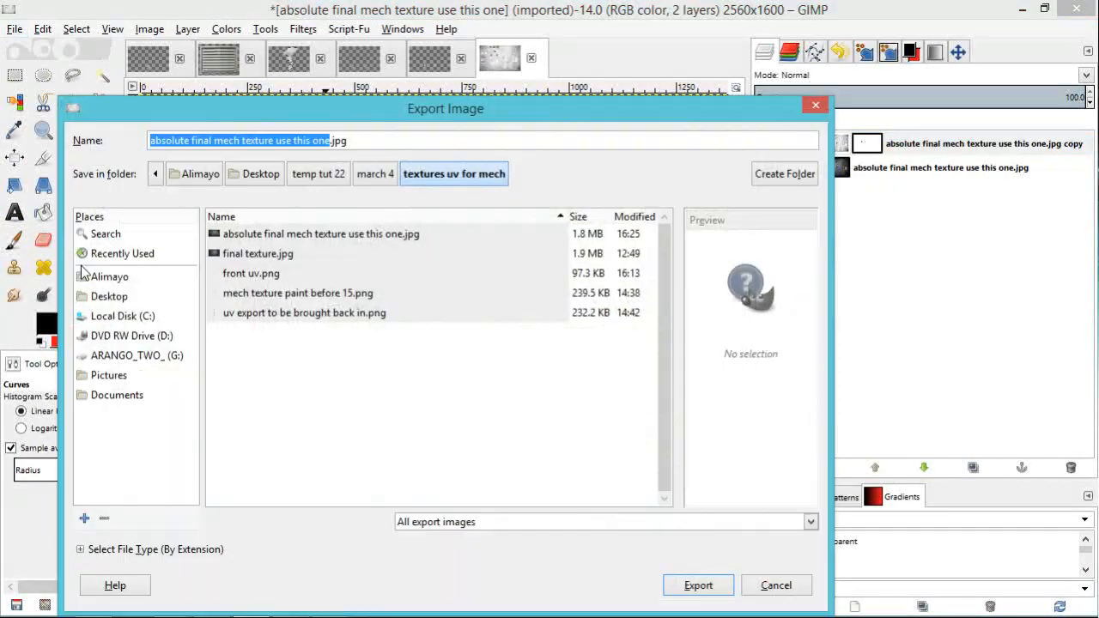
left_click(330, 139)
type("_2")
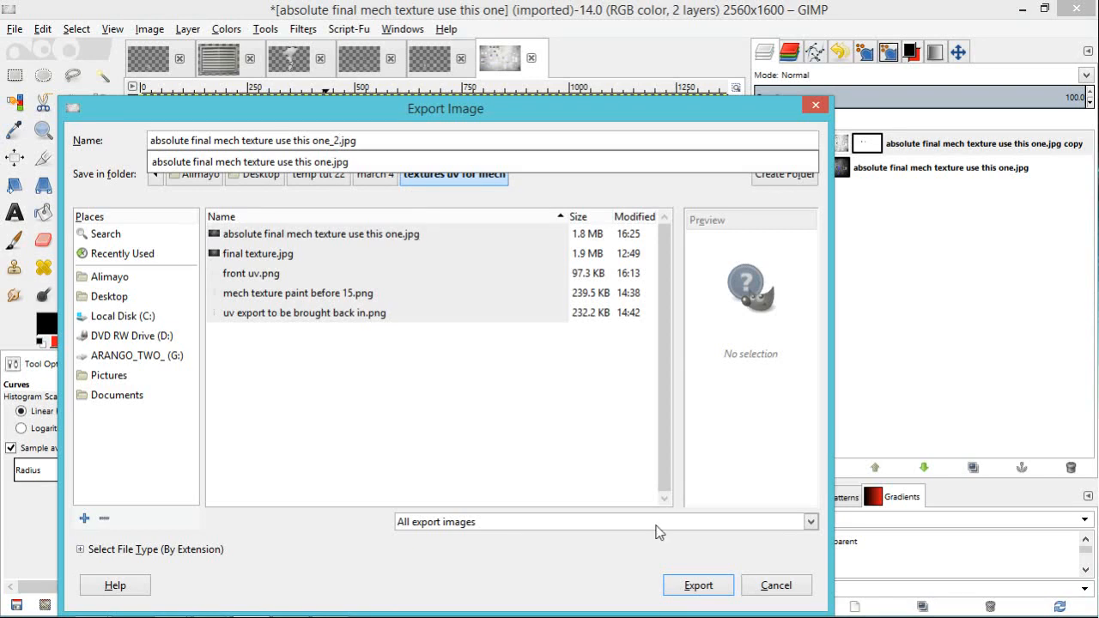
left_click(699, 585)
left_click(698, 585)
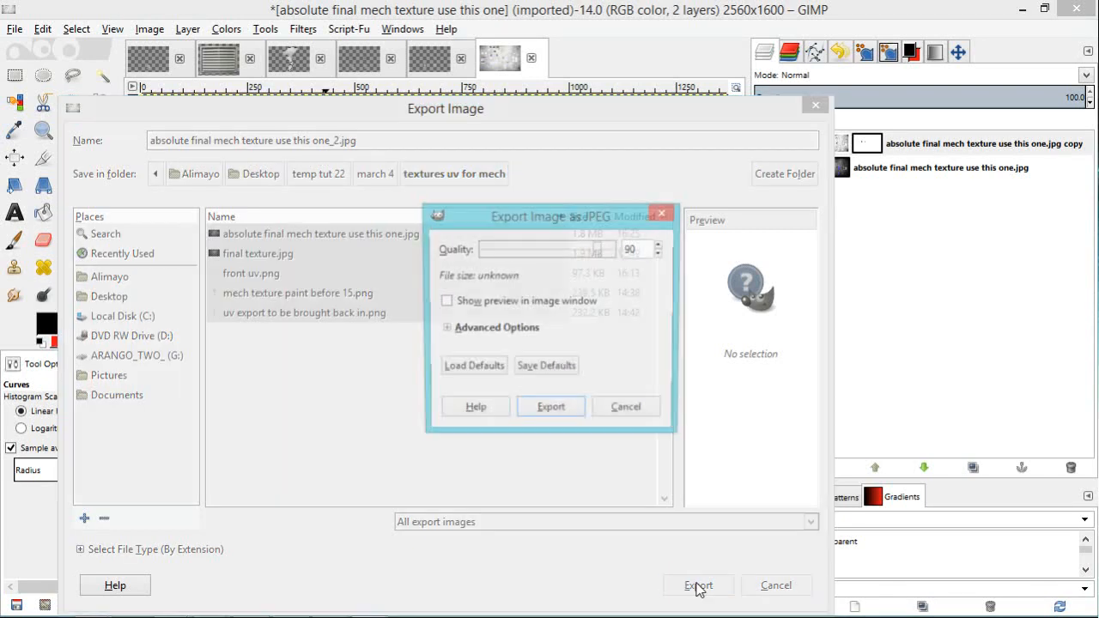
left_click(550, 407)
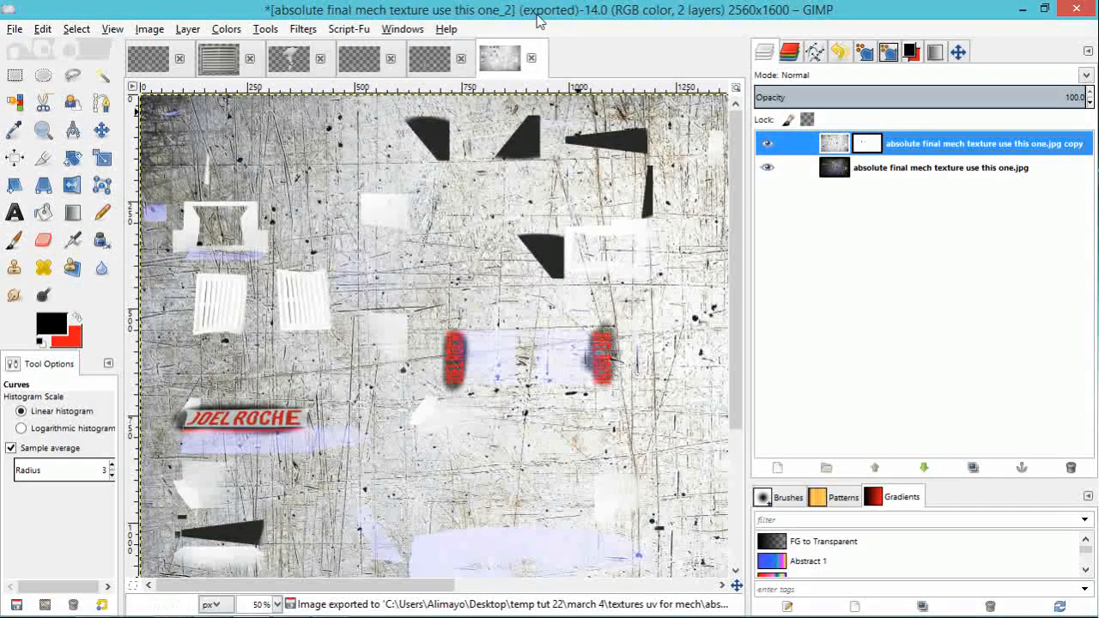
left_click_drag(530, 11, 1098, 217)
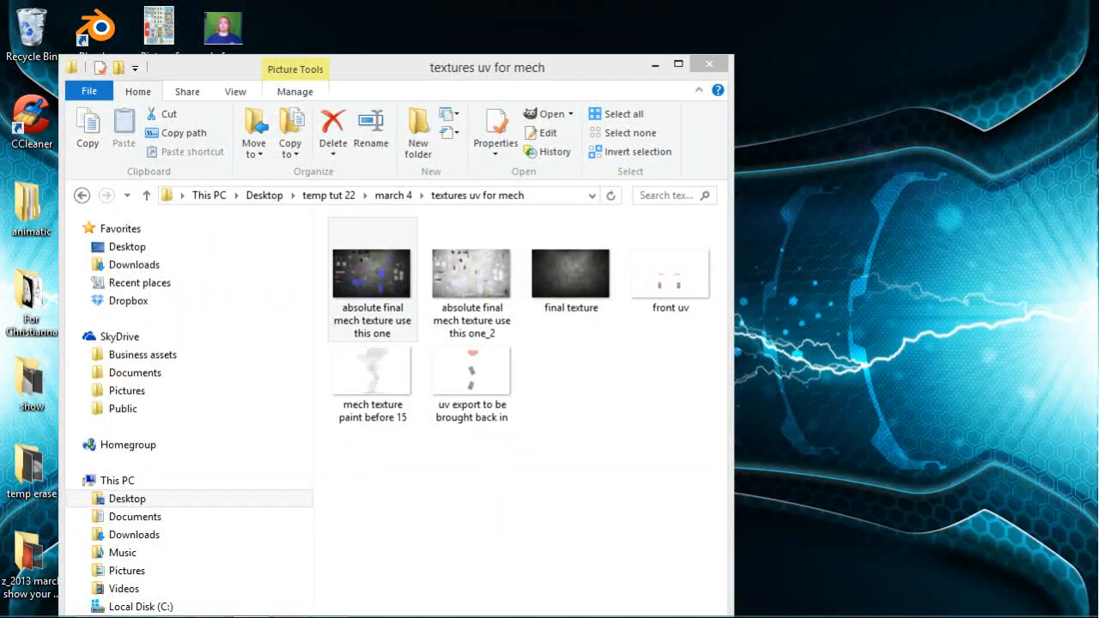
Step: Switch to Blender and select the mech's main body
mouse_move(330, 610)
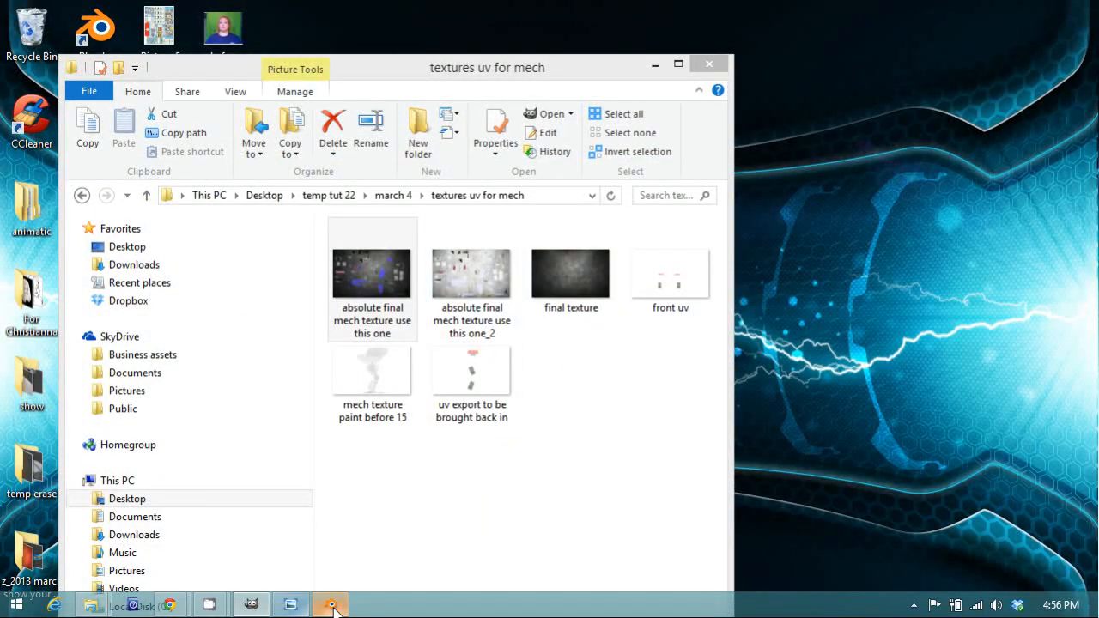
mouse_move(1098, 412)
left_mouse_down()
mouse_move(224, 43)
mouse_move(183, 6)
mouse_move(219, 9)
mouse_move(221, 0)
left_mouse_up()
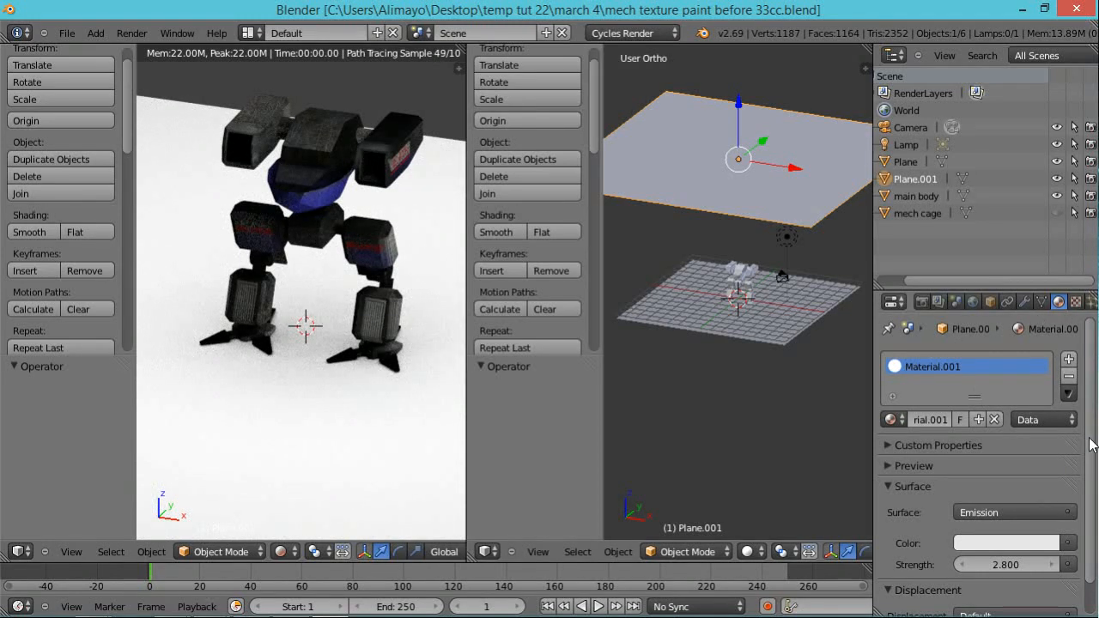
scroll(1089, 444, "down", 2)
right_click(372, 239)
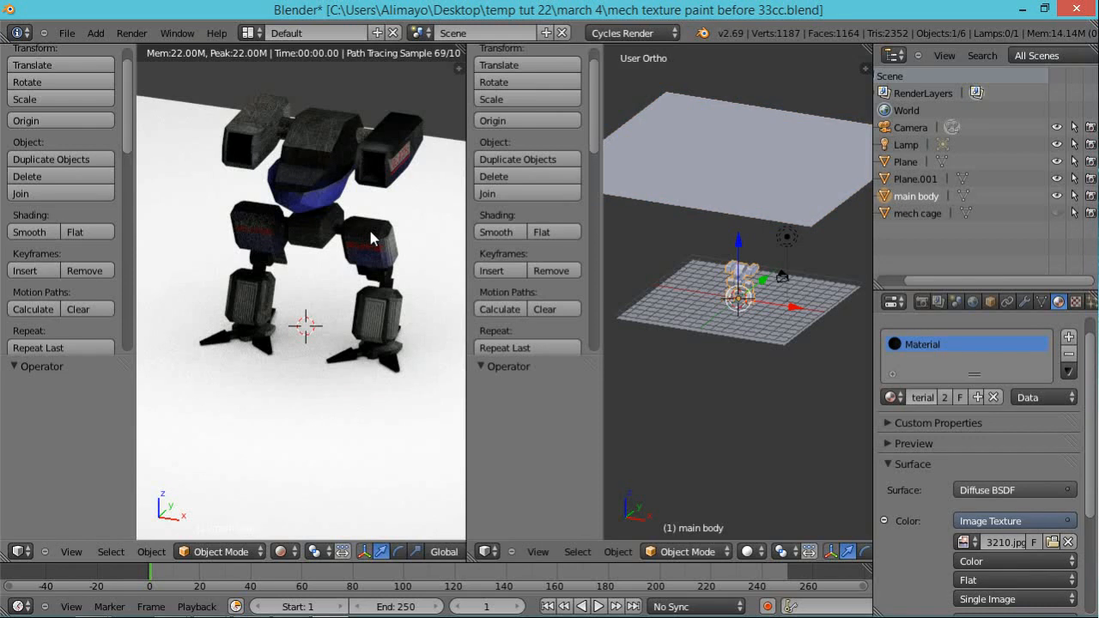
scroll(771, 331, "up", 4)
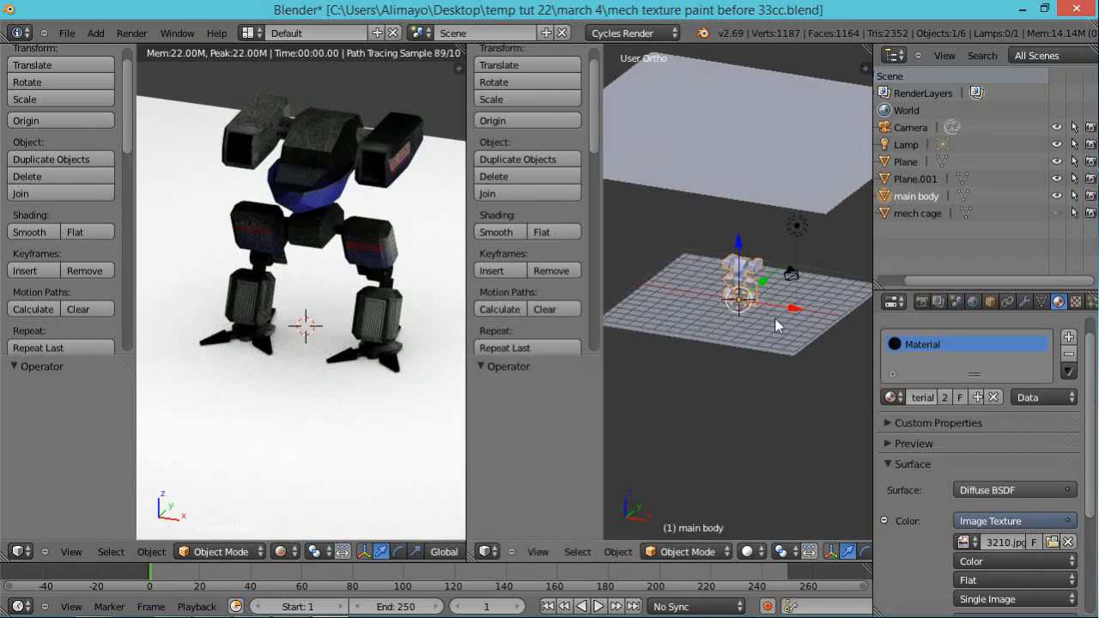
scroll(767, 305, "up", 3)
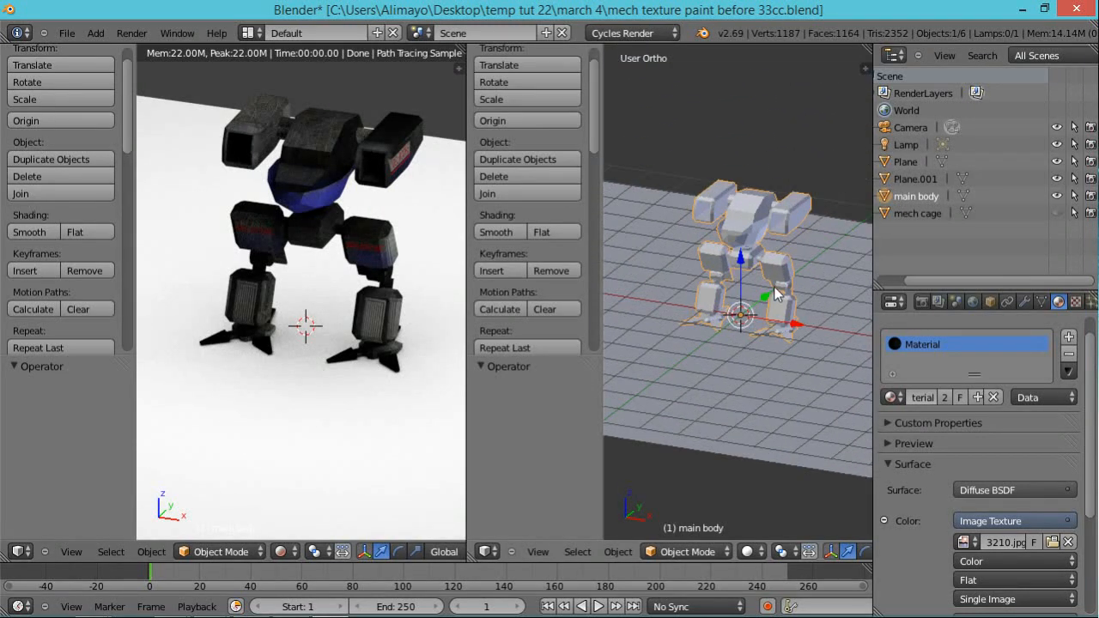
scroll(775, 290, "up", 2)
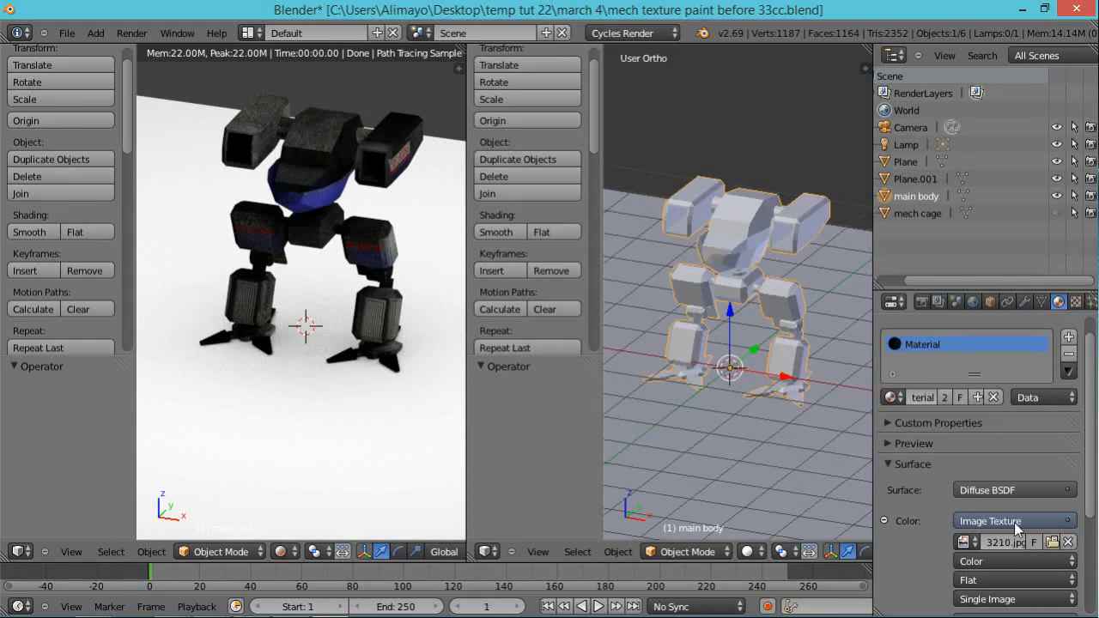
Step: Replace the mech material's image texture with "absolute final mech texture use this one_2.jpg" from the "textures uv for mech" folder
left_click(1069, 542)
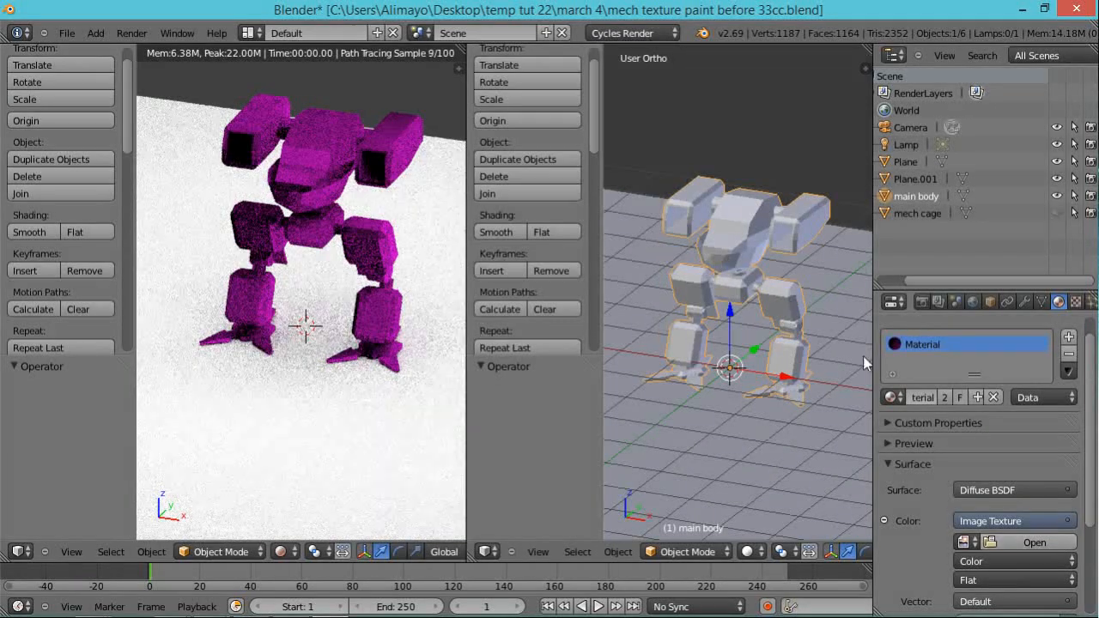
left_click(1005, 538)
left_click(249, 130)
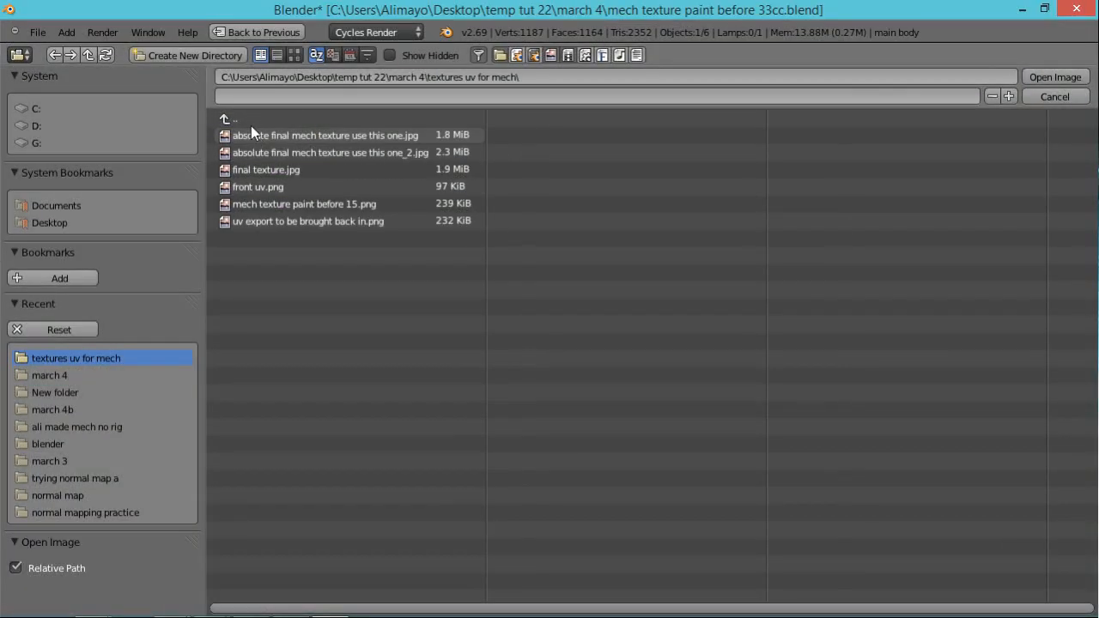
left_click(293, 55)
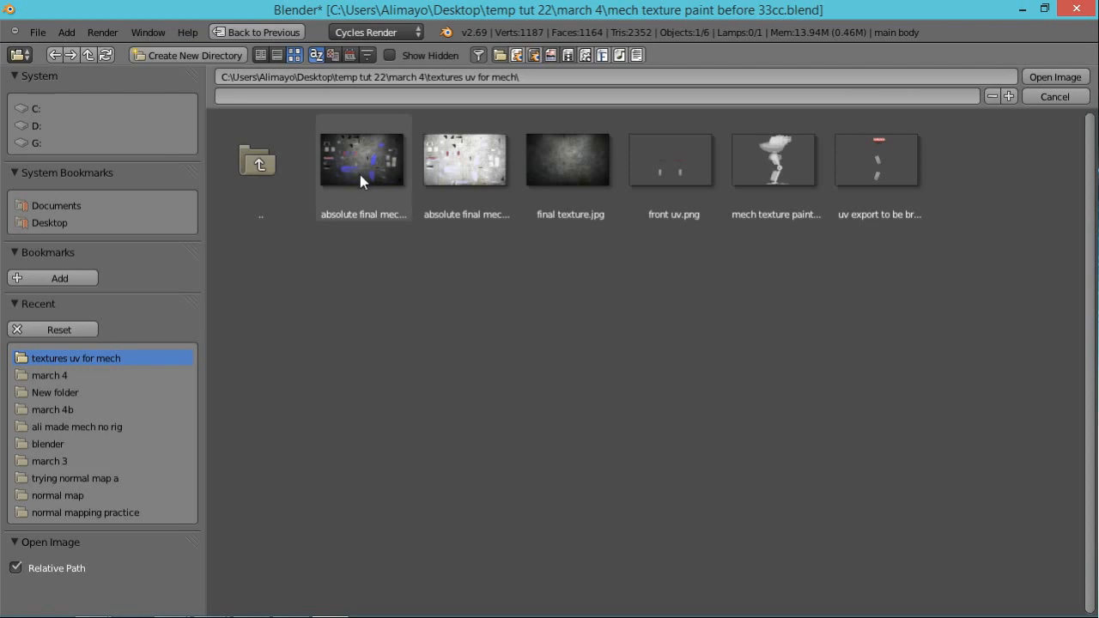
left_click(469, 169)
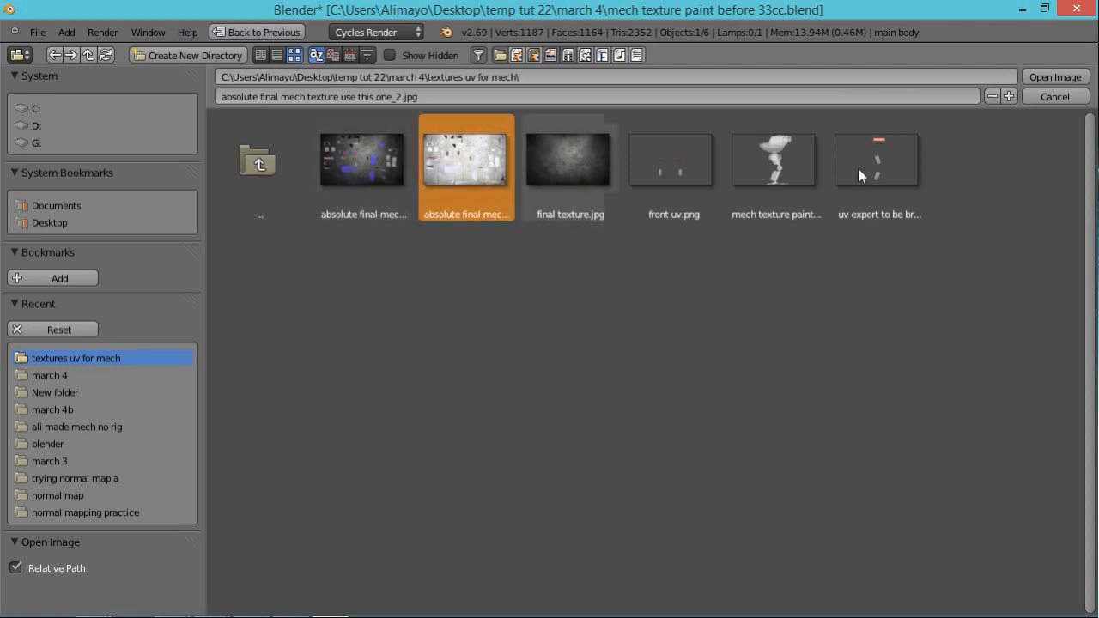
left_click(1034, 77)
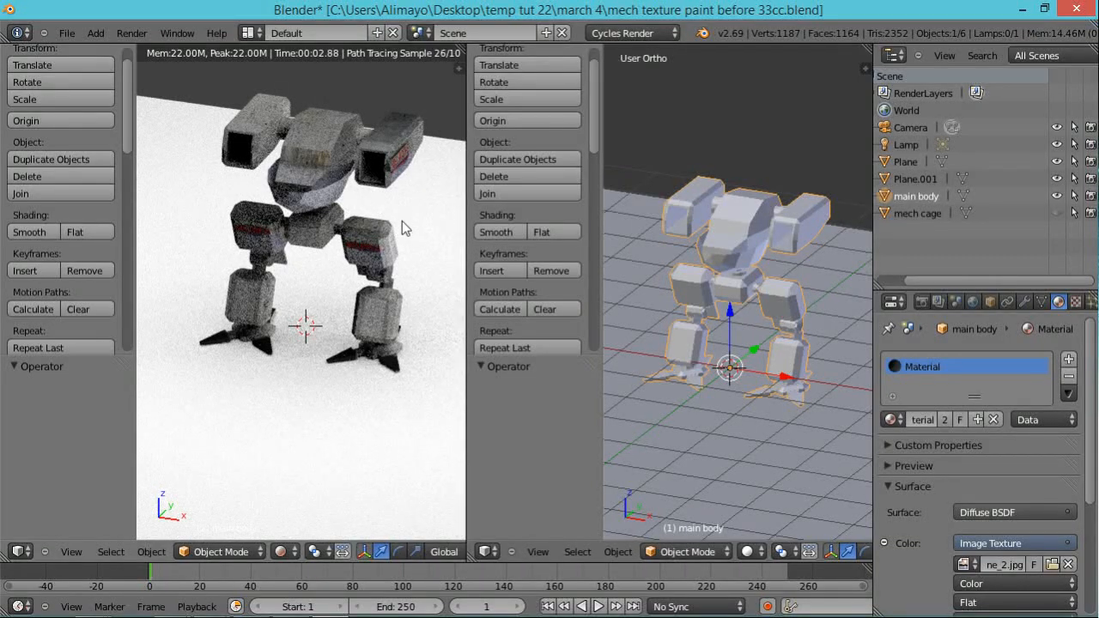
scroll(402, 220, "up", 1)
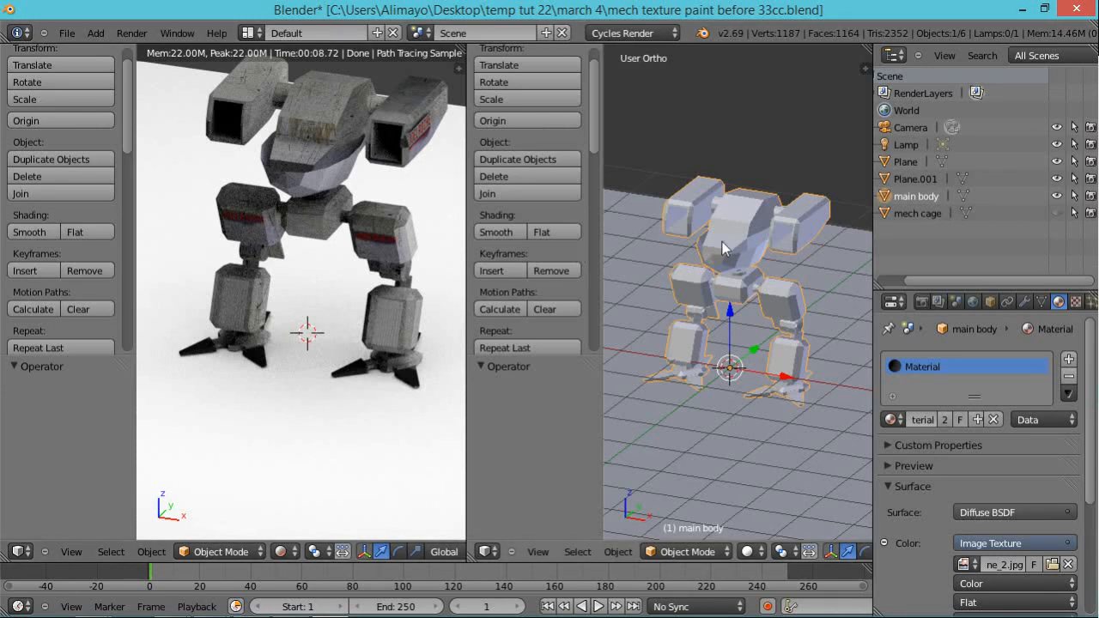
left_click_drag(876, 206, 969, 186)
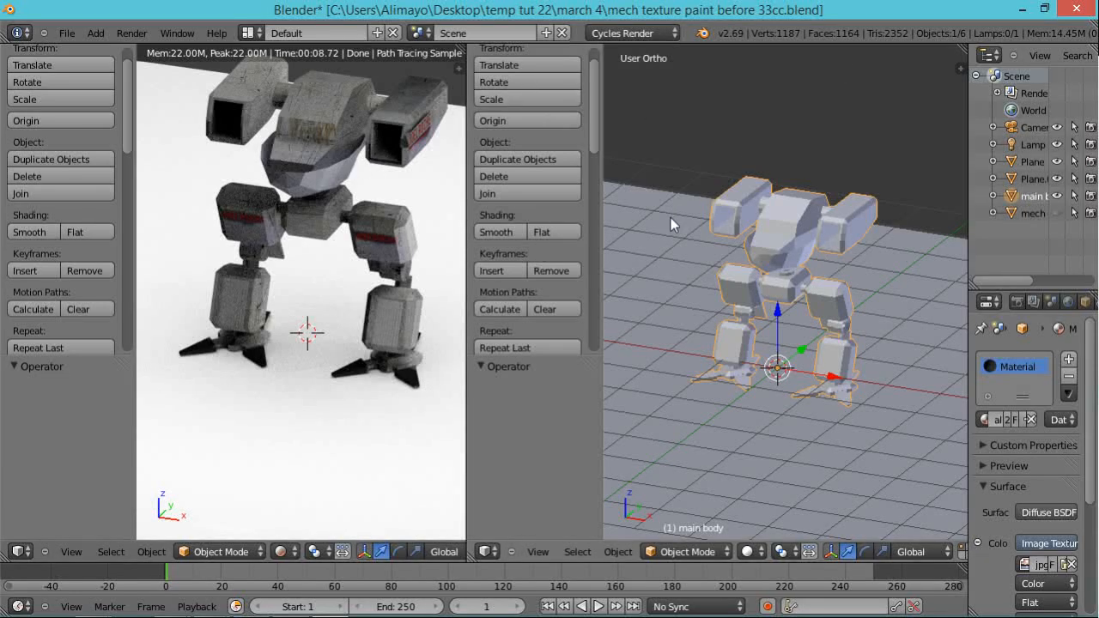
left_click_drag(962, 47, 931, 279)
left_click_drag(926, 232, 929, 290)
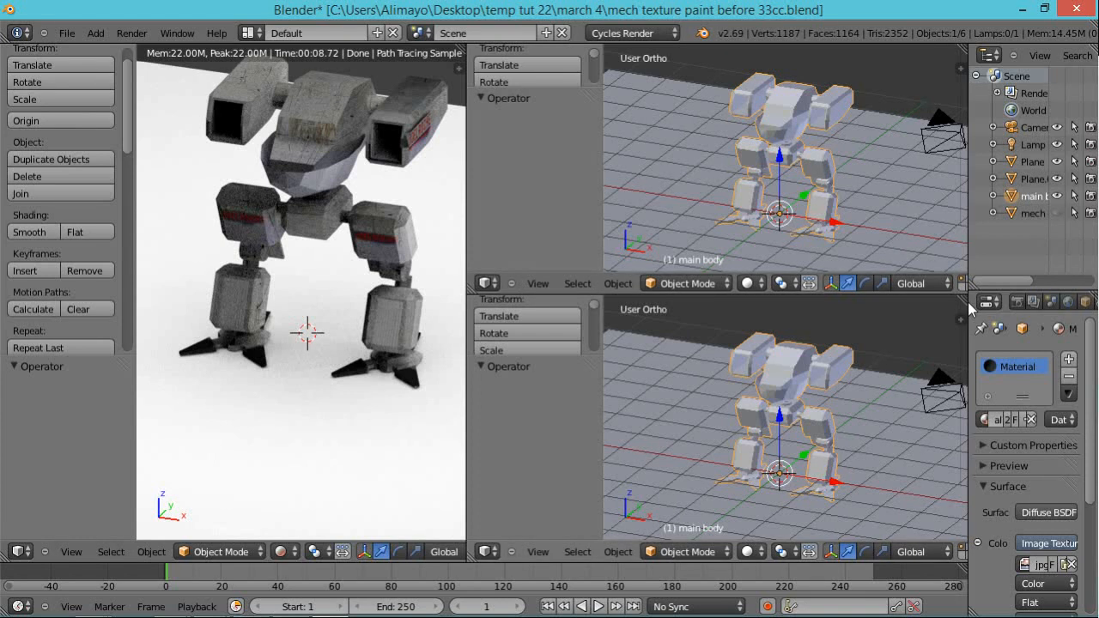
left_click_drag(964, 287, 950, 239)
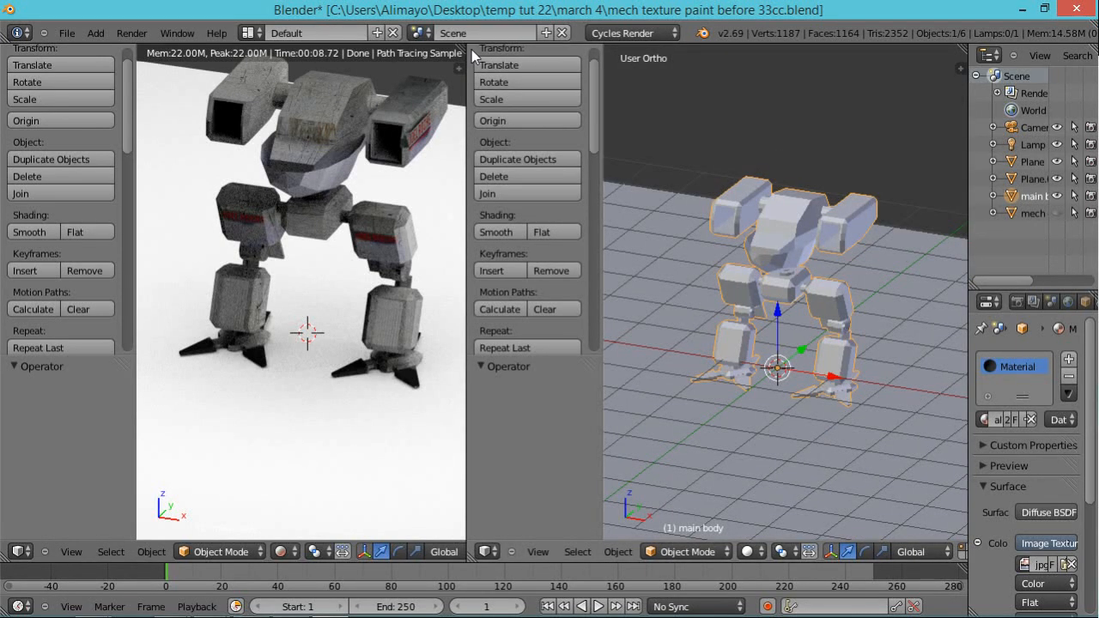
Step: Merge the two side-by-side 3D views and divide the result into stacked views, with the lower one in Solid shading
left_click_drag(463, 49, 500, 57)
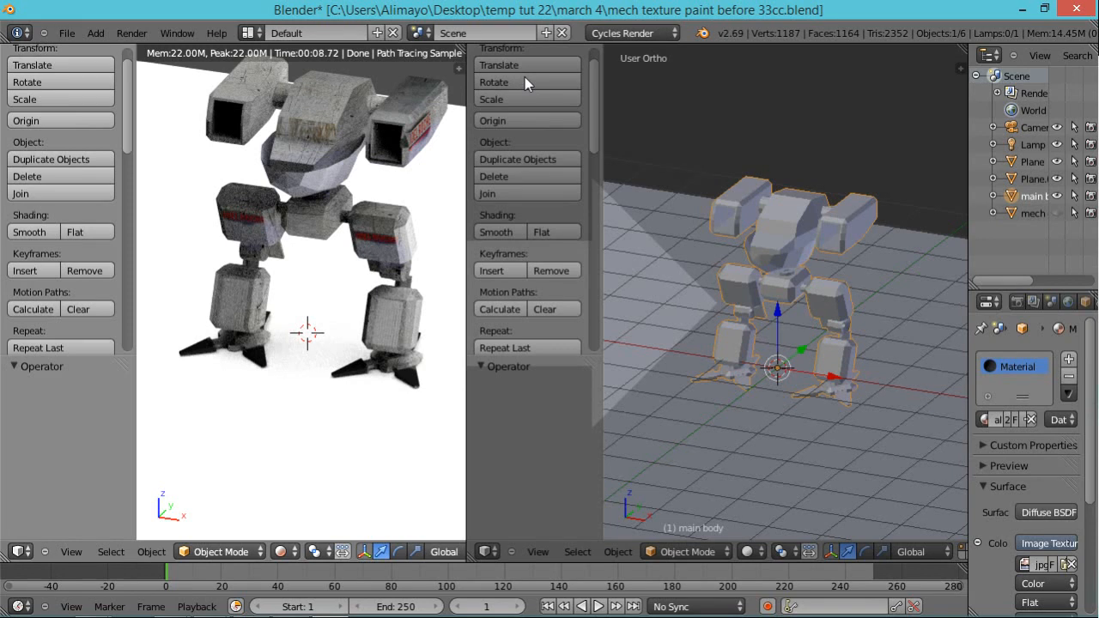
left_click_drag(525, 78, 525, 78)
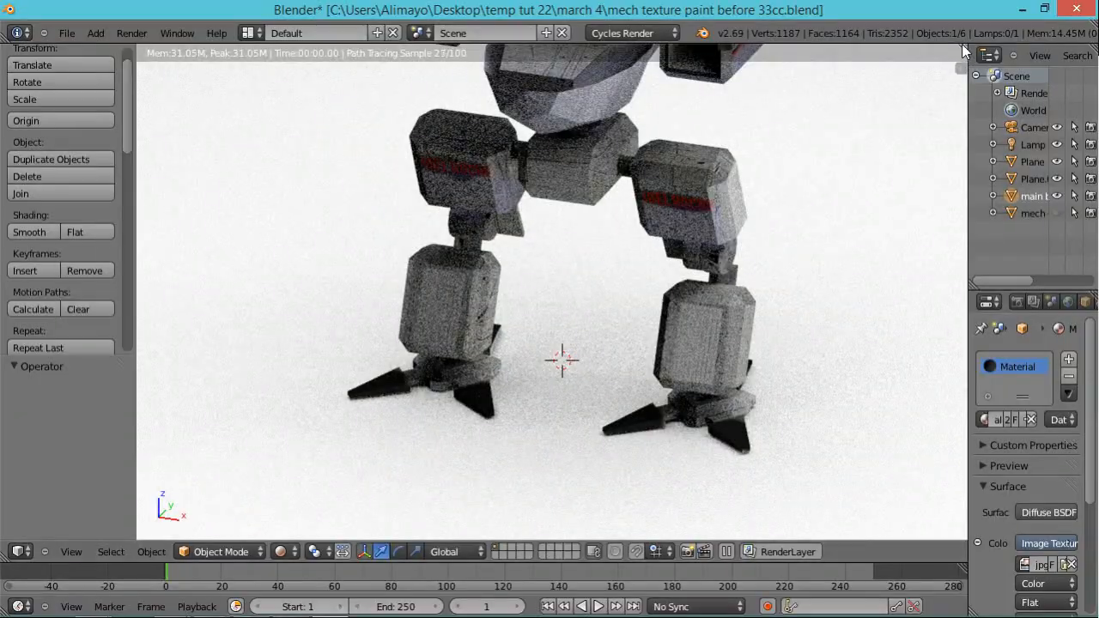
left_click_drag(964, 44, 938, 300)
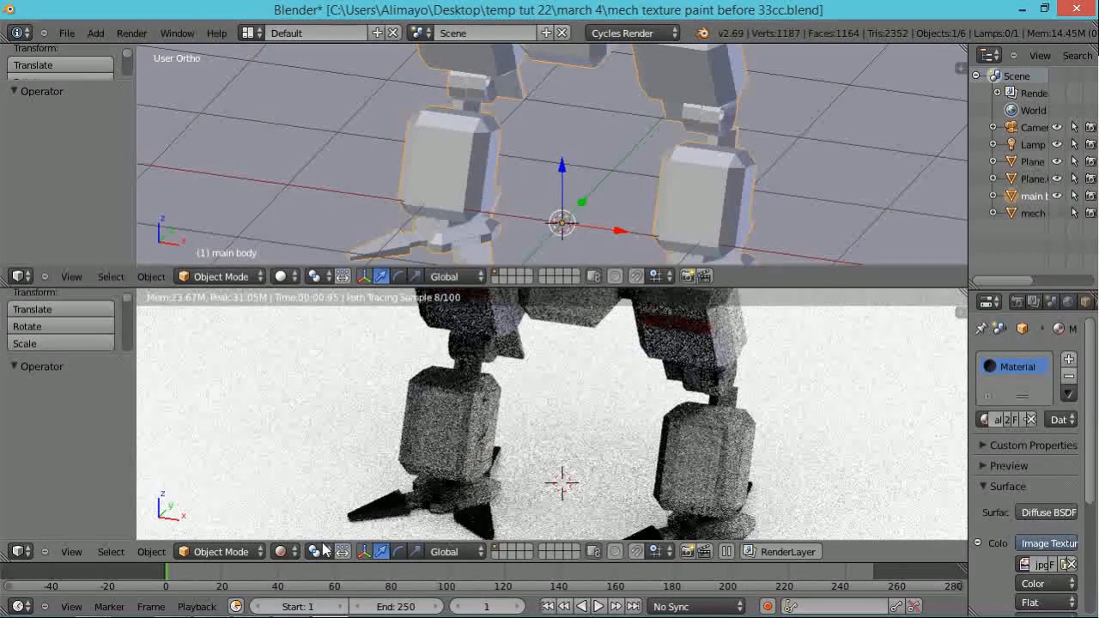
left_click(296, 553)
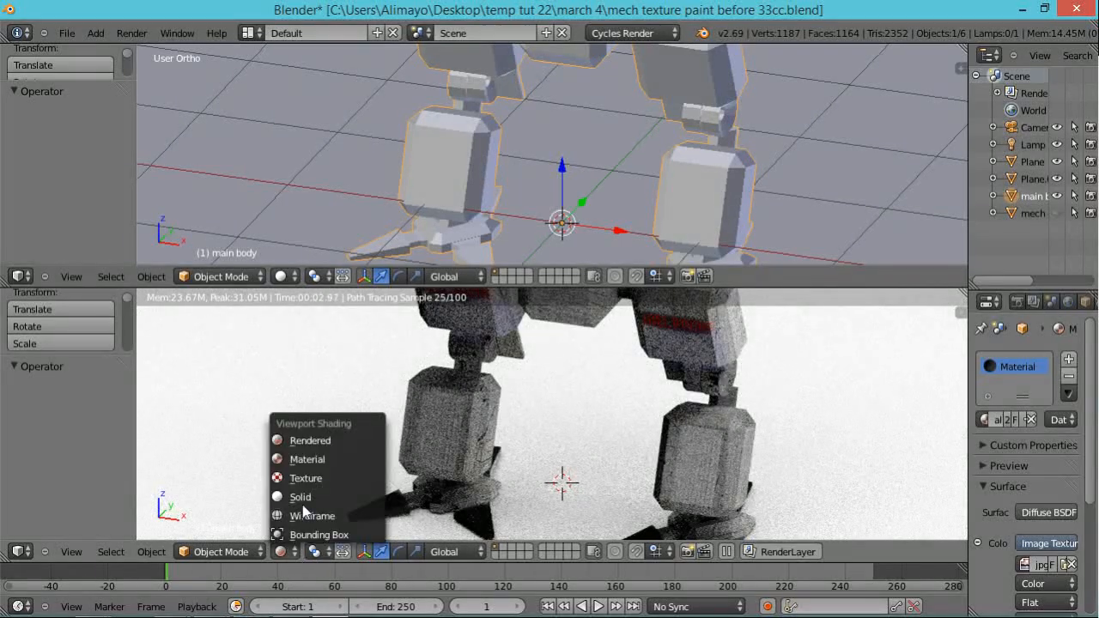
left_click(306, 494)
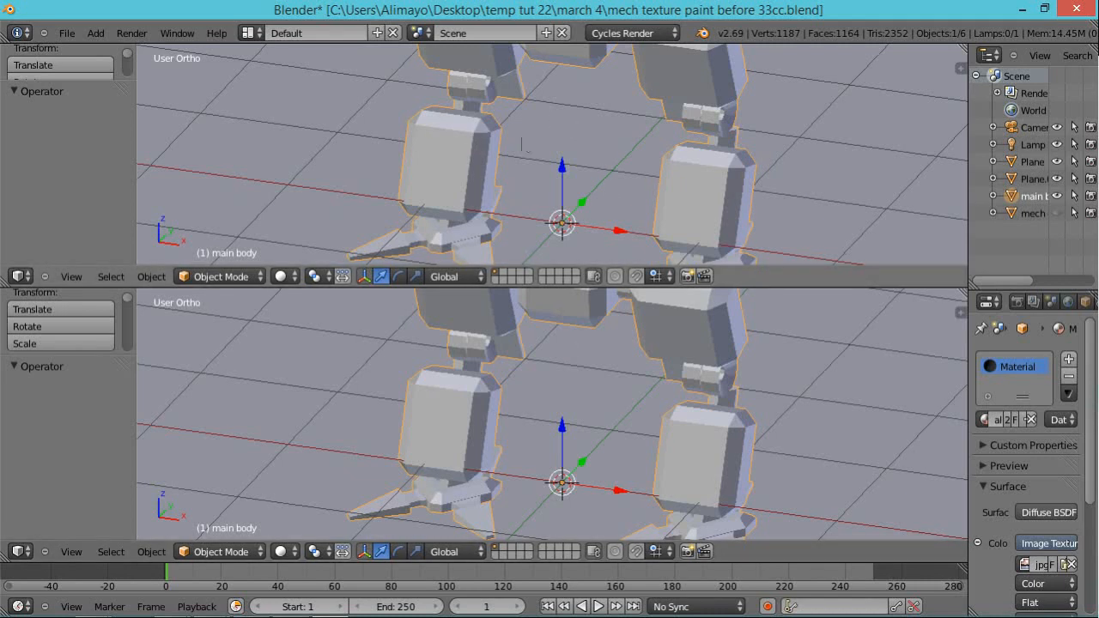
Step: Turn the upper area into a Node Editor and move the Image Texture node aside from the overlapping Texture Coordinate node
left_click(20, 276)
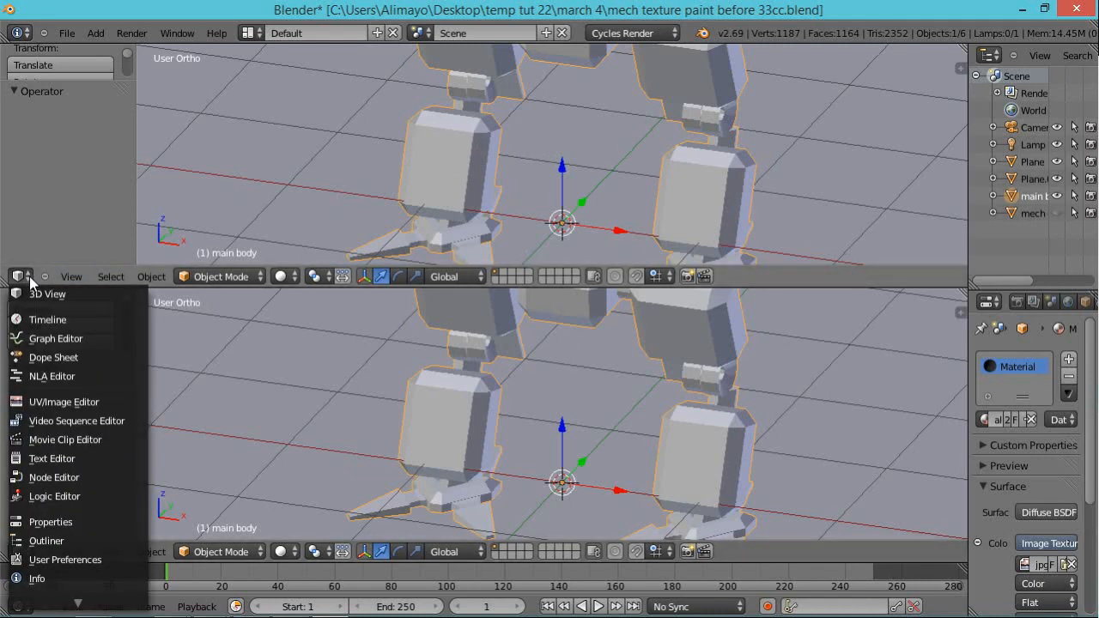
left_click(54, 478)
scroll(414, 106, "up", 5)
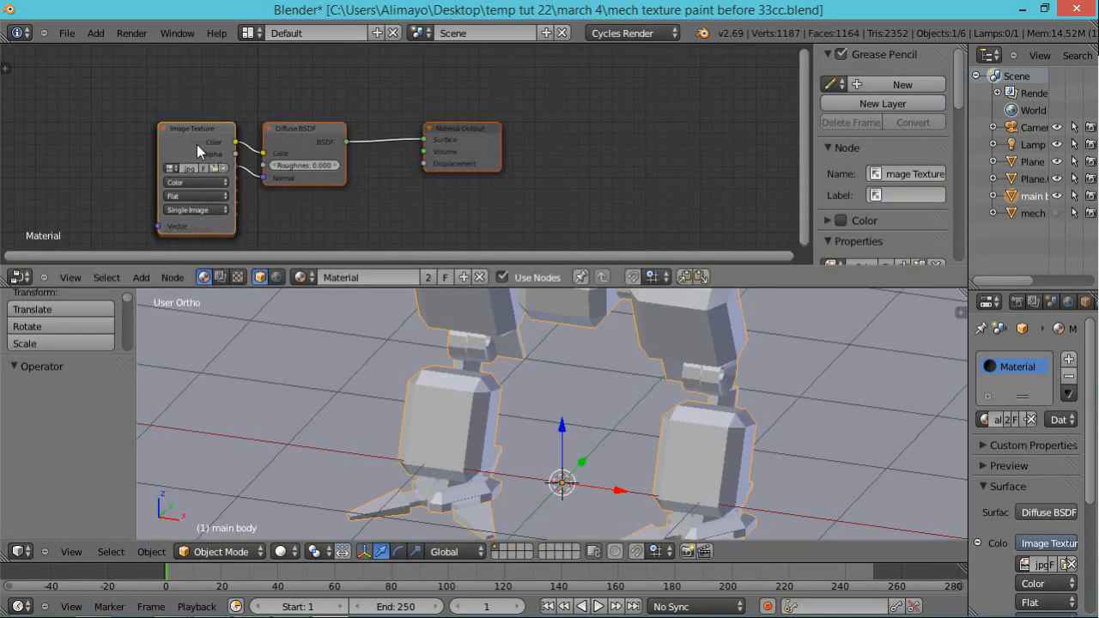
left_click_drag(184, 143, 83, 132)
left_click_drag(177, 158, 165, 193)
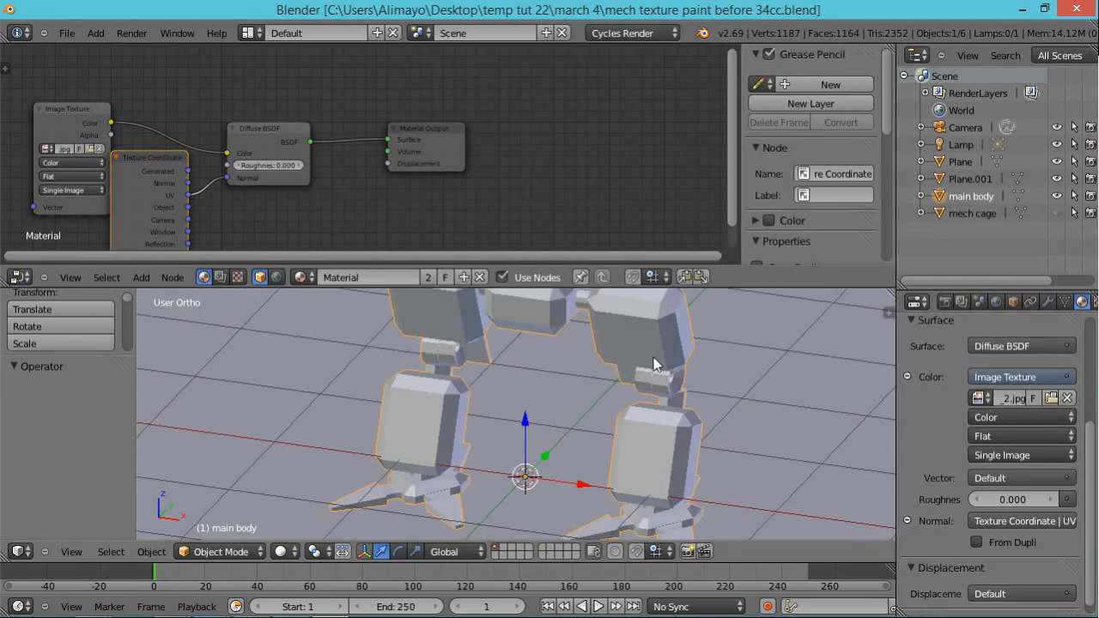
Step: Set the 3D view to Rendered shading and look closely at the mech's legs
left_click(287, 551)
left_click(307, 441)
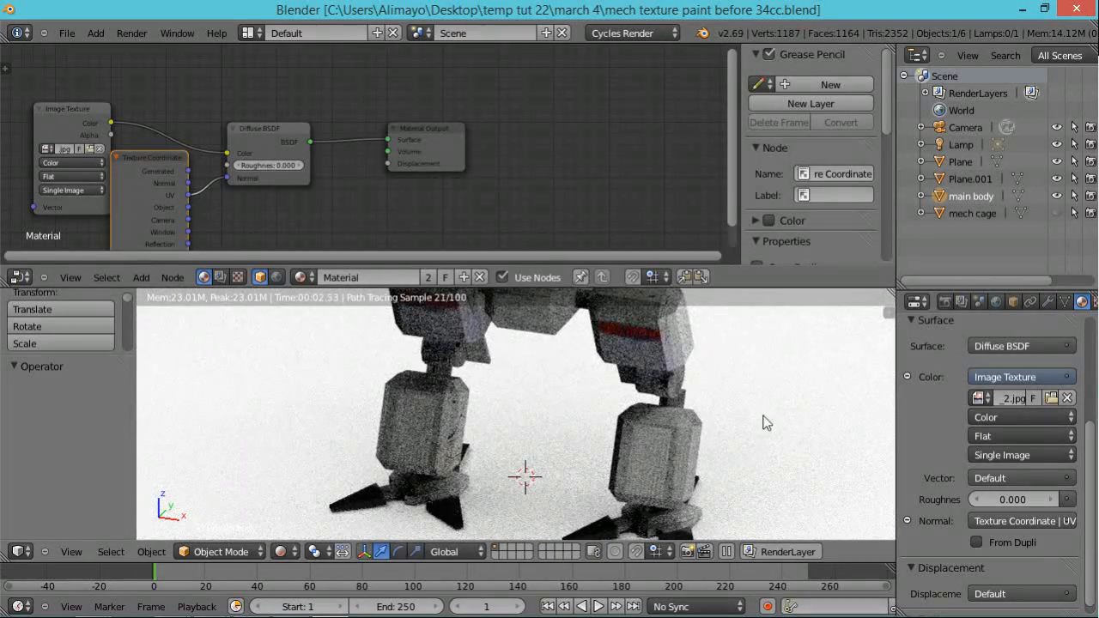
middle_click_drag(748, 442, 717, 408)
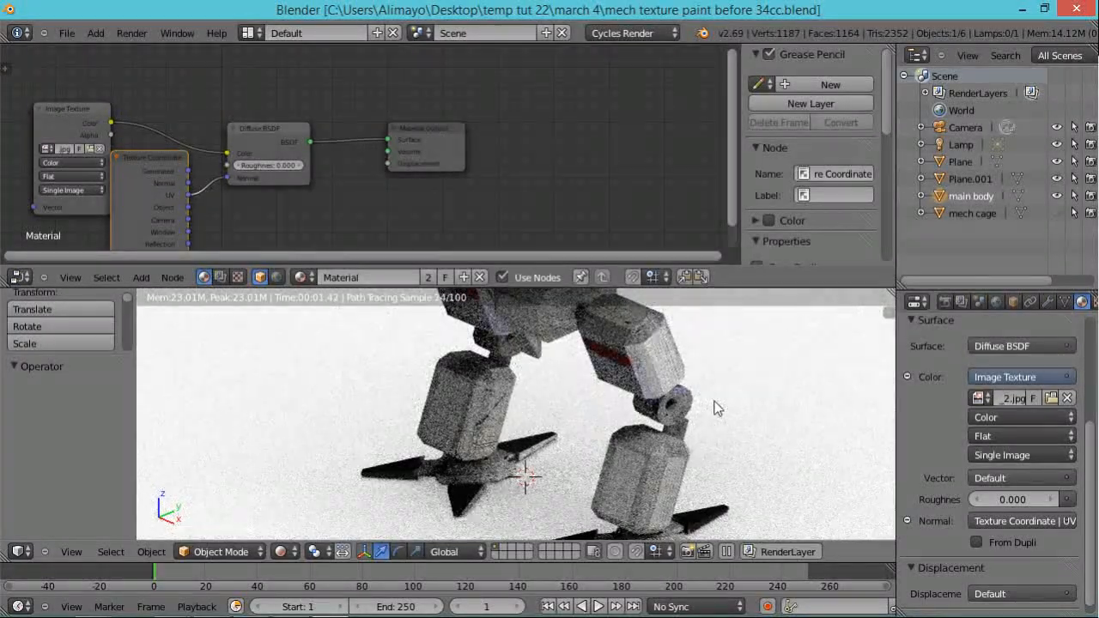
scroll(702, 407, "up", 1)
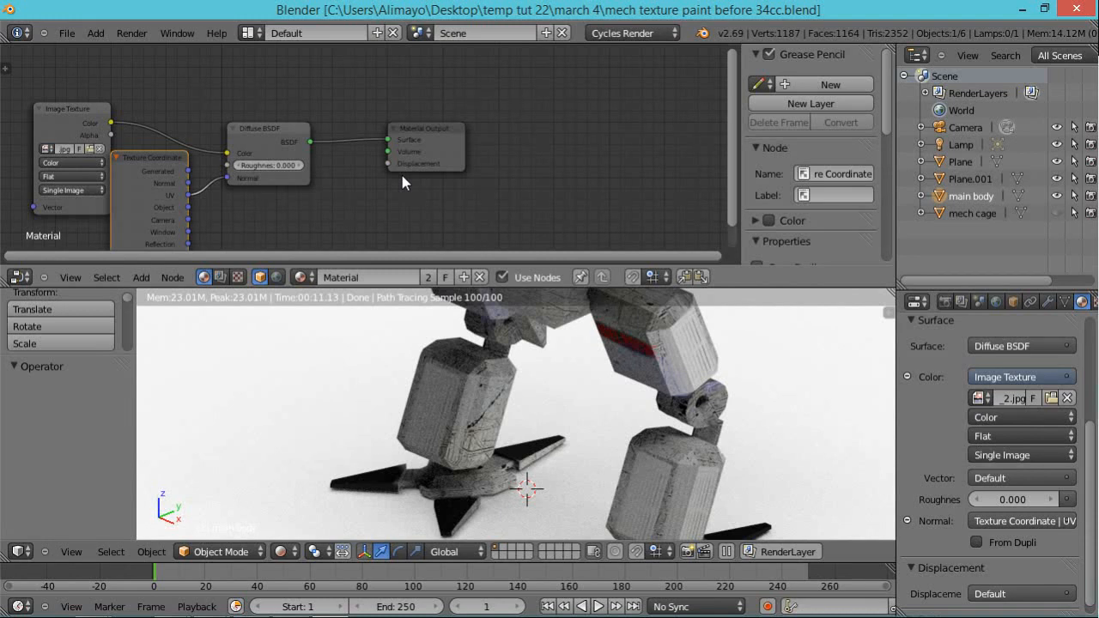
Step: Space out the material nodes by moving Diffuse BSDF and Material Output farther along and raising Texture Coordinate slightly
left_click_drag(284, 133, 331, 88)
left_click_drag(437, 143, 580, 126)
left_click_drag(353, 99, 411, 98)
left_click(155, 176)
left_click_drag(156, 175, 157, 153)
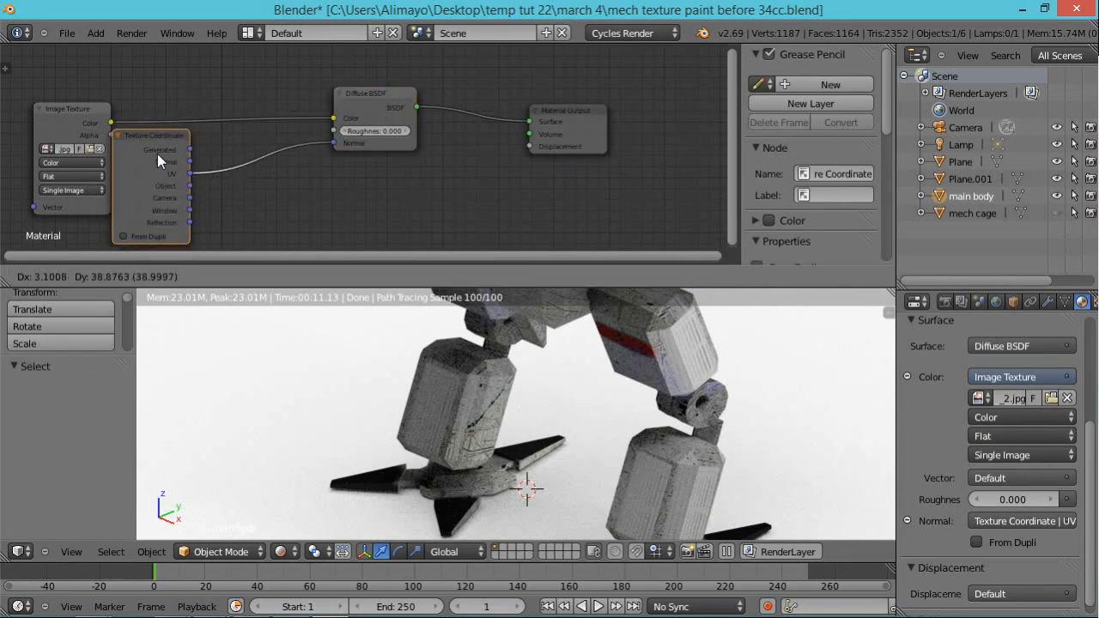
Step: Disconnect Texture Coordinate from the Diffuse BSDF Normal input, place it before Image Texture, and link its UV output to the Vector input
left_click_drag(326, 146, 273, 132)
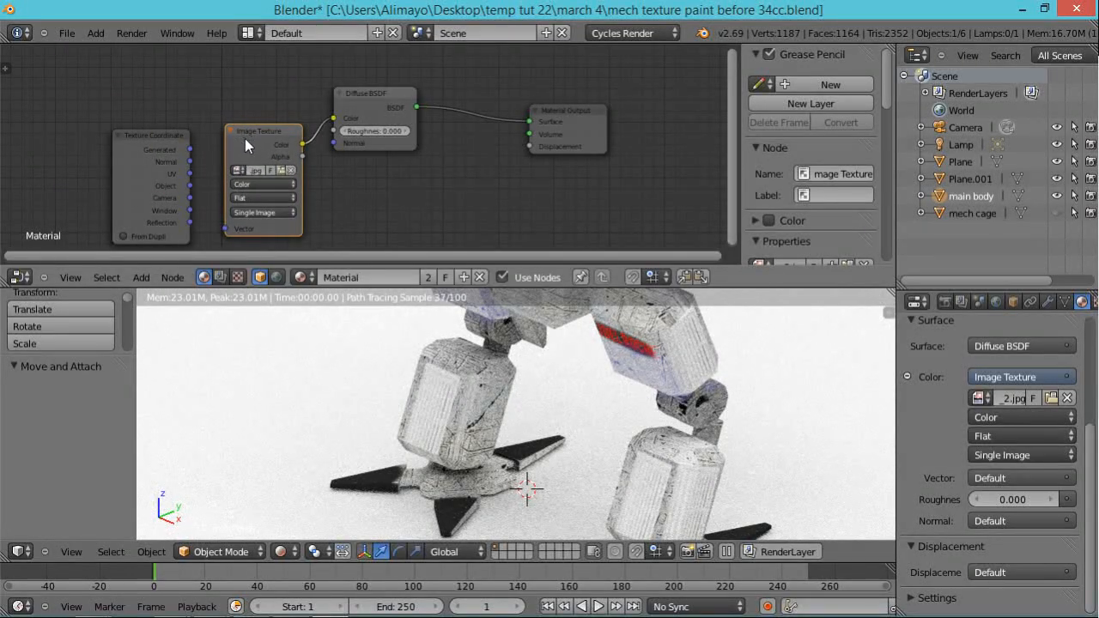
left_click_drag(142, 138, 103, 93)
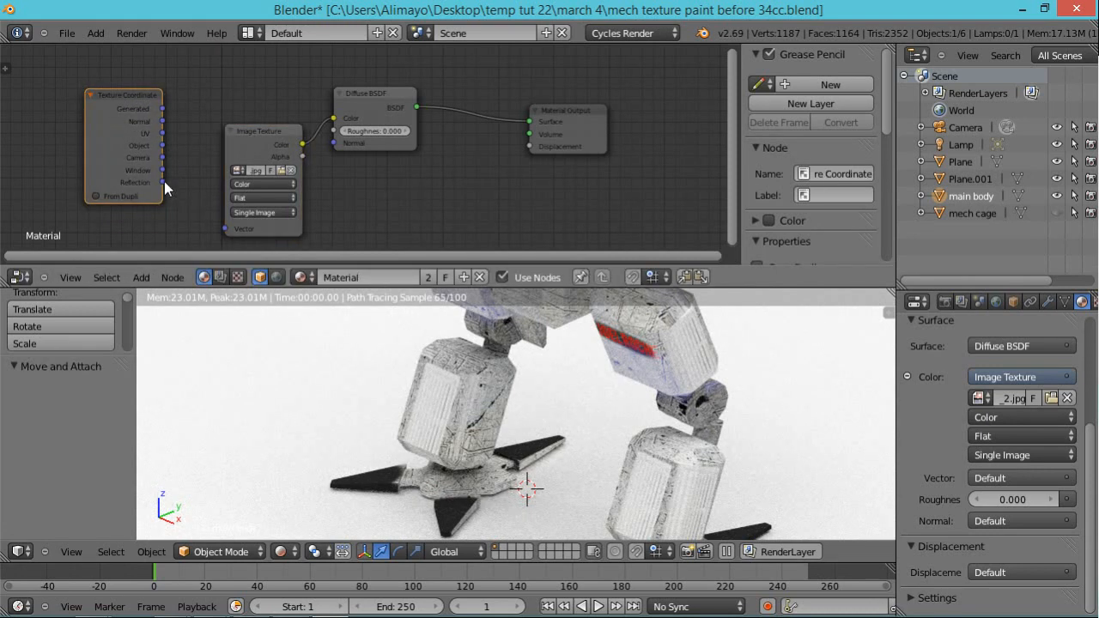
left_click_drag(161, 133, 222, 228)
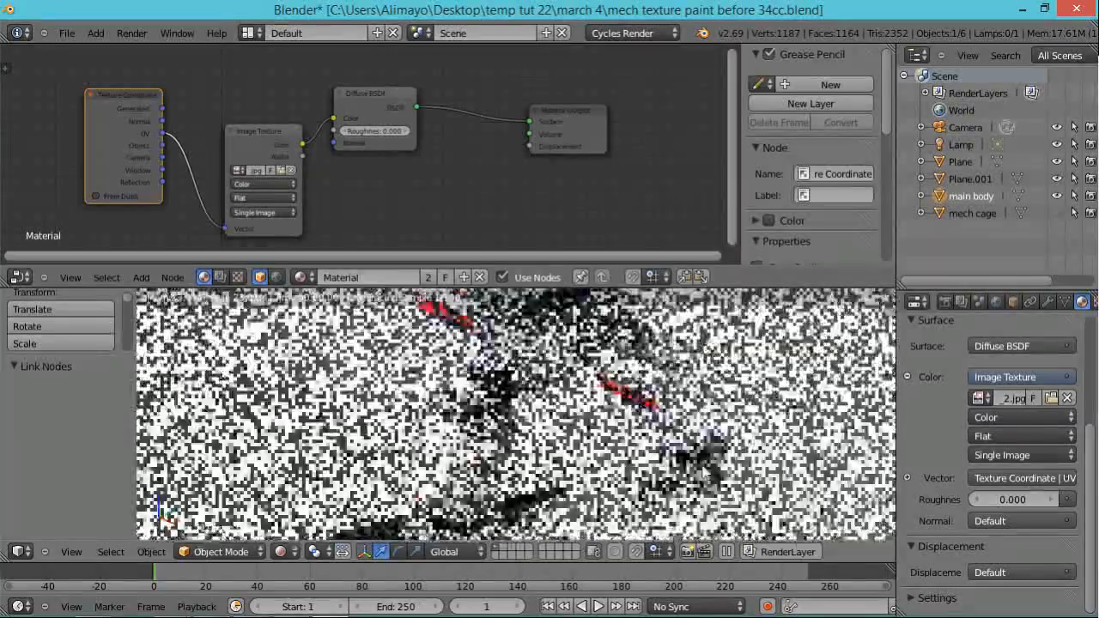
Step: Set the Cycles preview samples to 500 with the mech's upper body framed in the rendered view
middle_click_drag(705, 473, 707, 539, "shift")
middle_click_drag(712, 380, 697, 470, "shift")
middle_click_drag(784, 320, 769, 361, "shift")
scroll(754, 410, "up", 1)
middle_click_drag(774, 409, 770, 429)
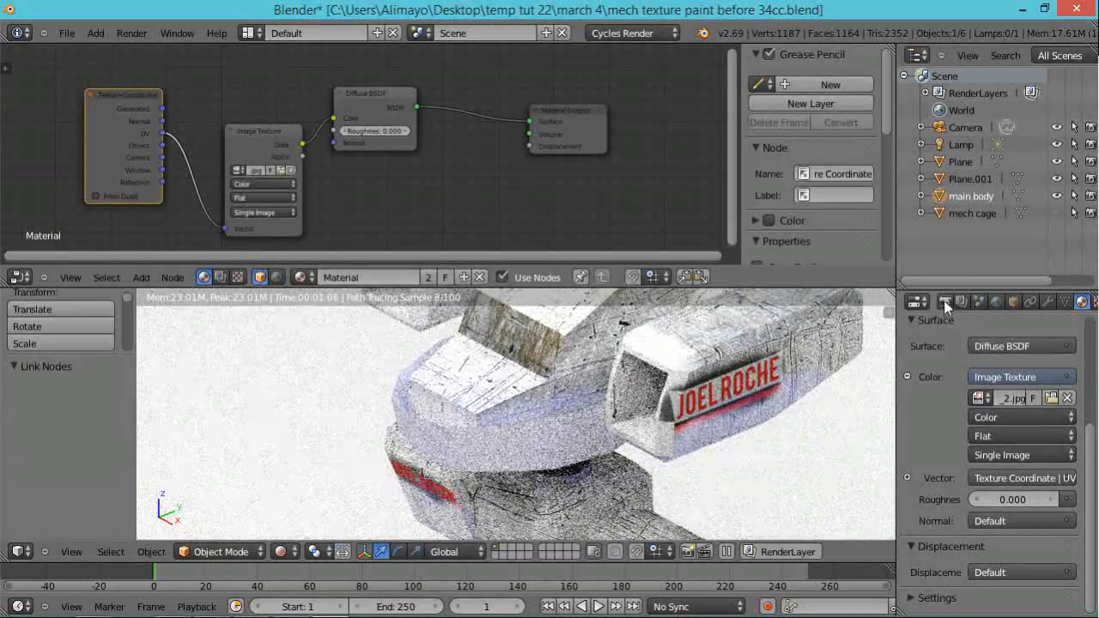
left_click(944, 301)
left_click_drag(1091, 400, 1089, 566)
left_click(1043, 495)
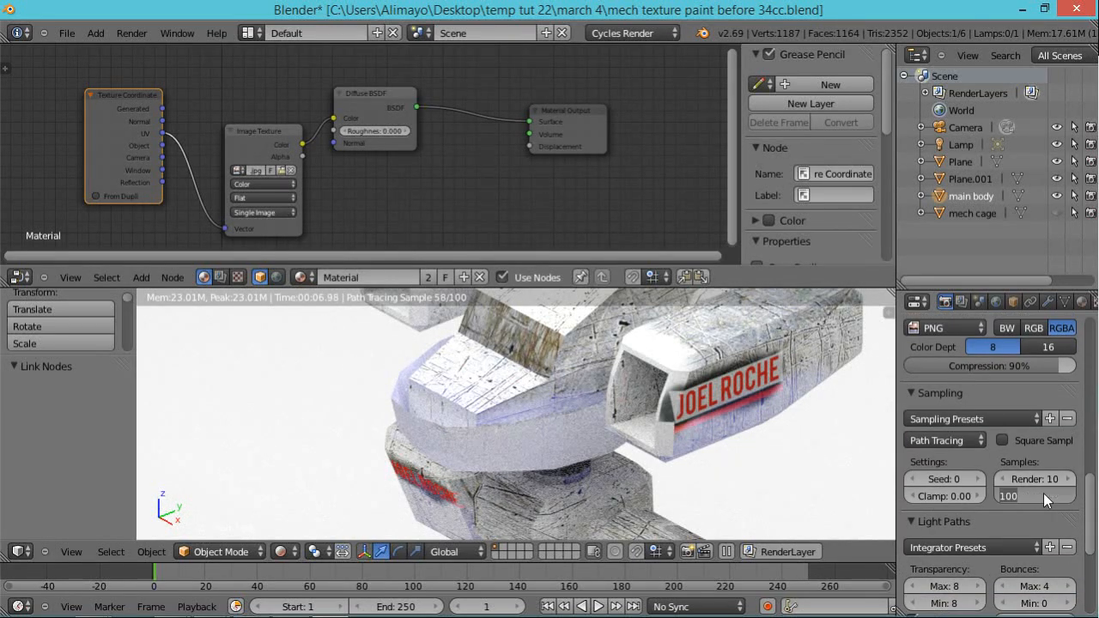
type("5")
key("Return")
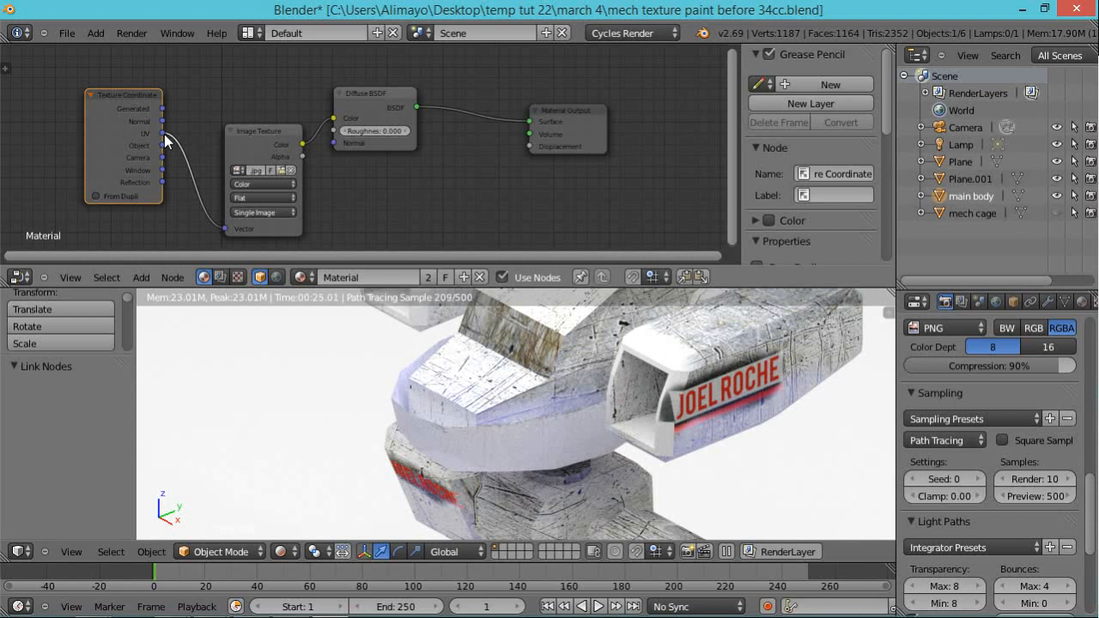
Step: Link the Image Texture's Color output to the Material Output's Displacement input and expand the rendered 3D view over the Node Editor
left_click_drag(302, 144, 529, 148)
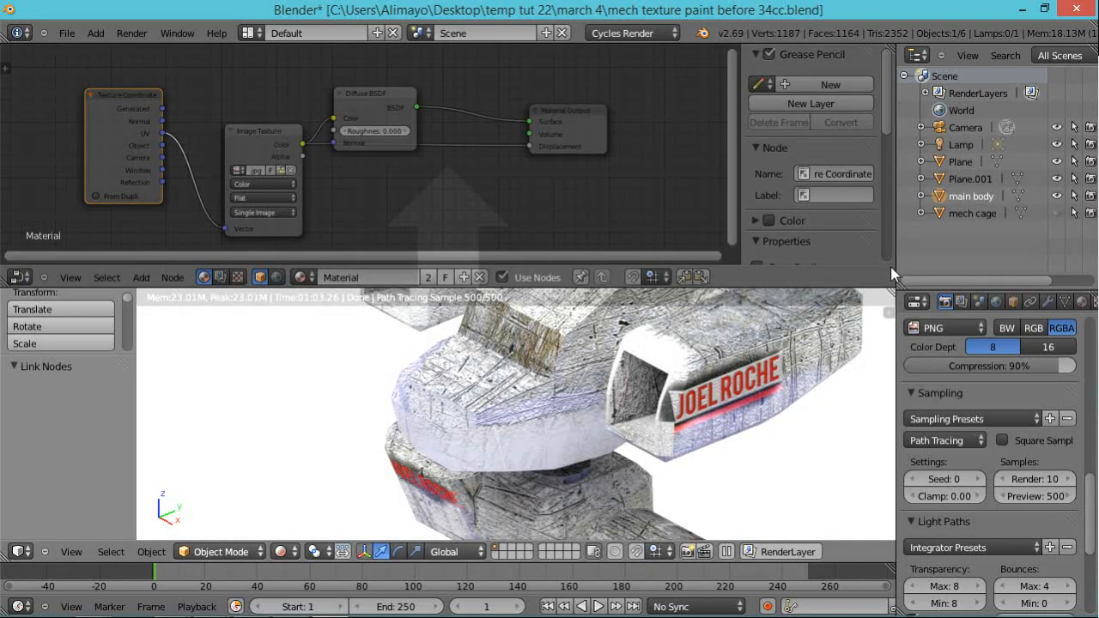
left_click_drag(890, 268, 890, 266)
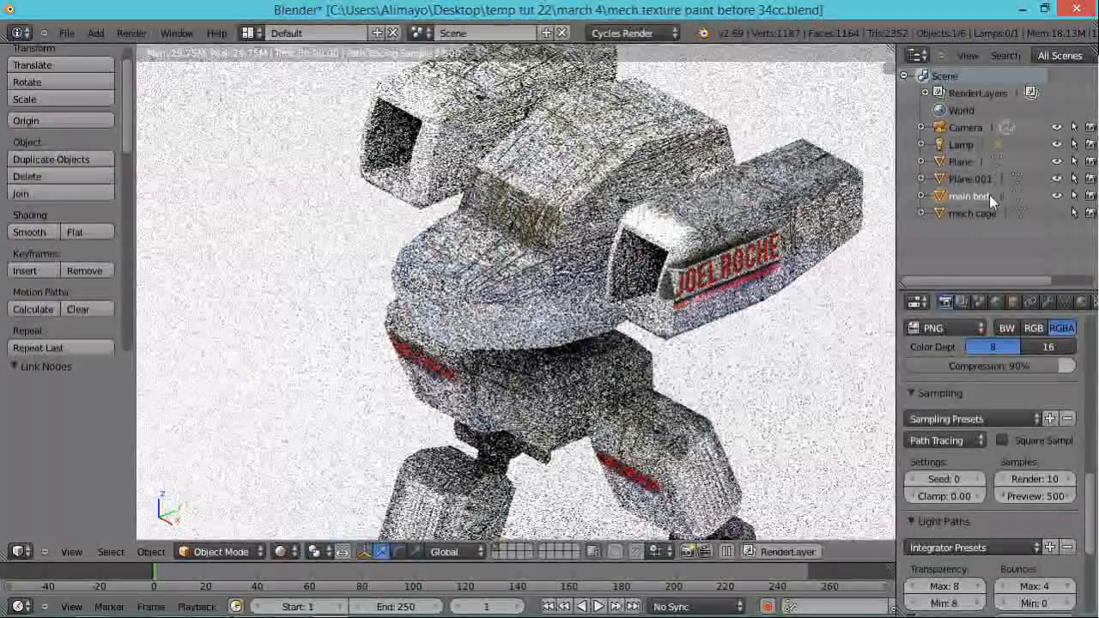
Step: Unhide the mech cage so it shows over the cockpit in the rendered view
left_click(1057, 213)
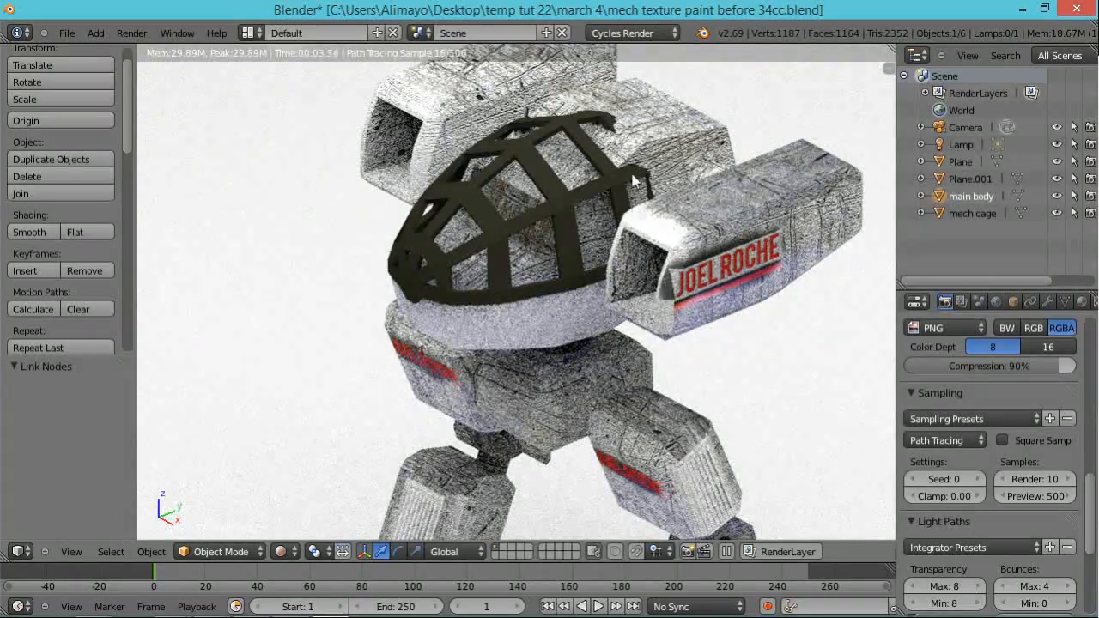
scroll(637, 274, "down", 3)
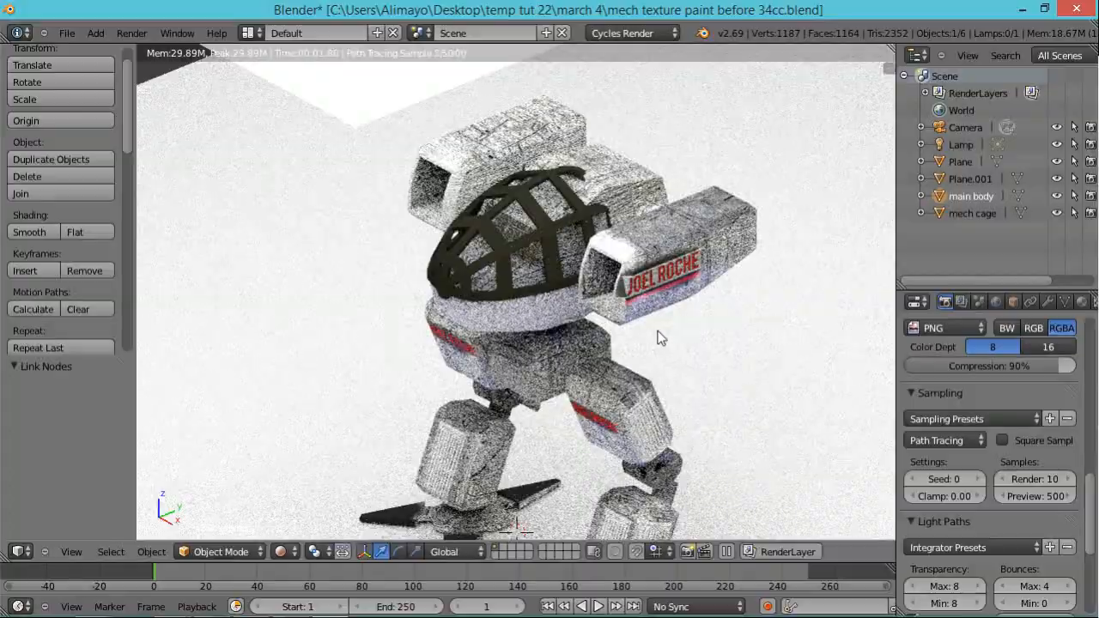
middle_click_drag(660, 338, 669, 331)
scroll(637, 277, "up", 3)
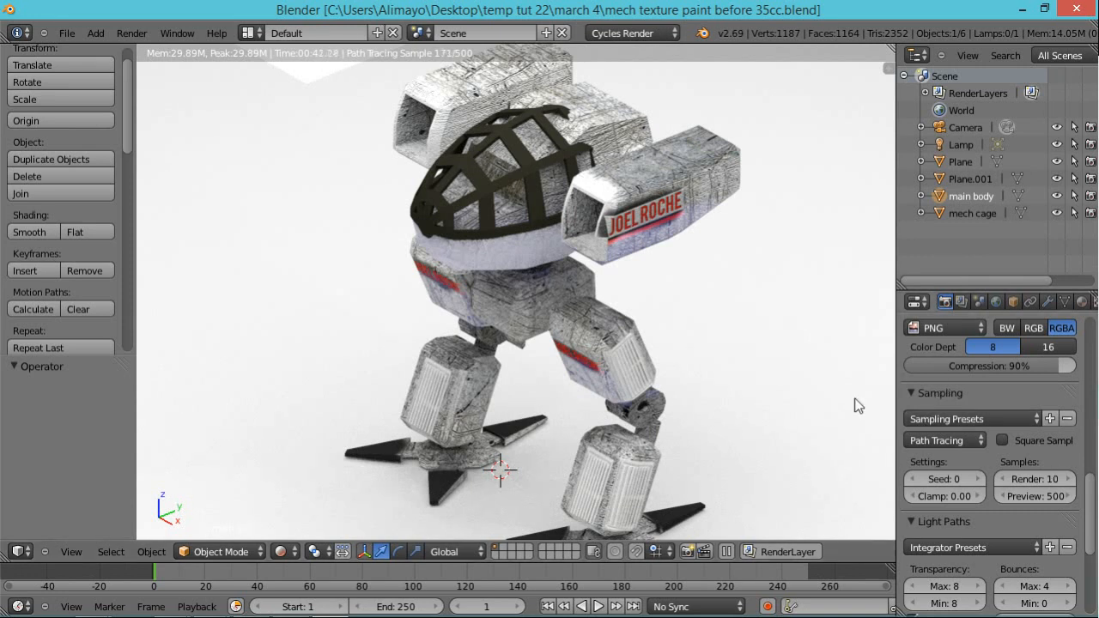
Step: Unlink the current image from the main body material's Color Image Texture and start opening a replacement image
left_click(1081, 303)
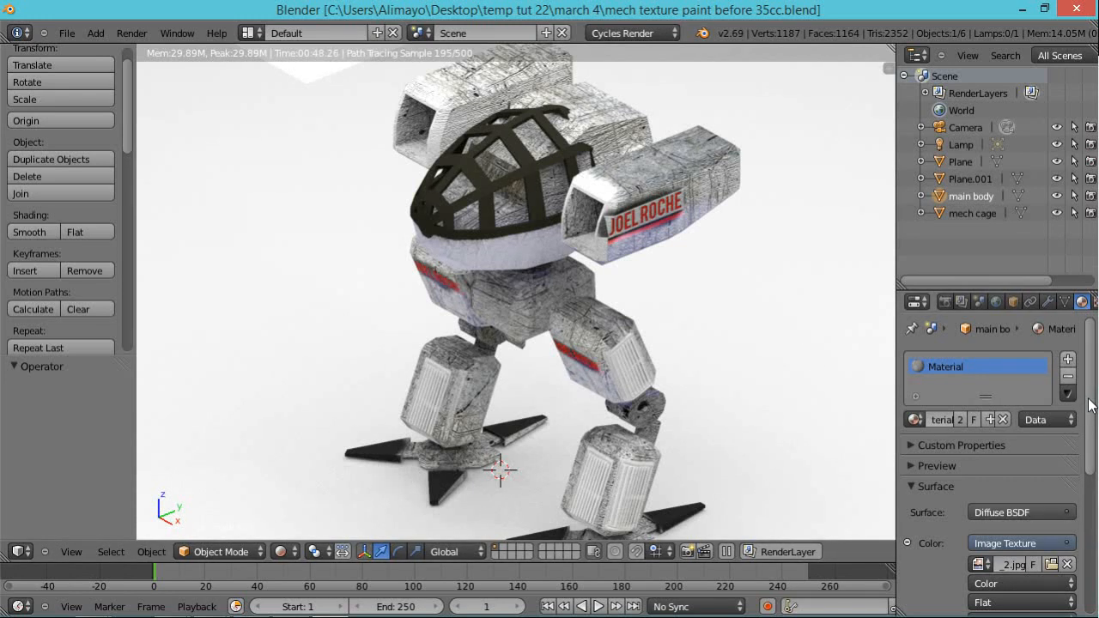
scroll(1091, 405, "down", 2)
scroll(1093, 455, "down", 3)
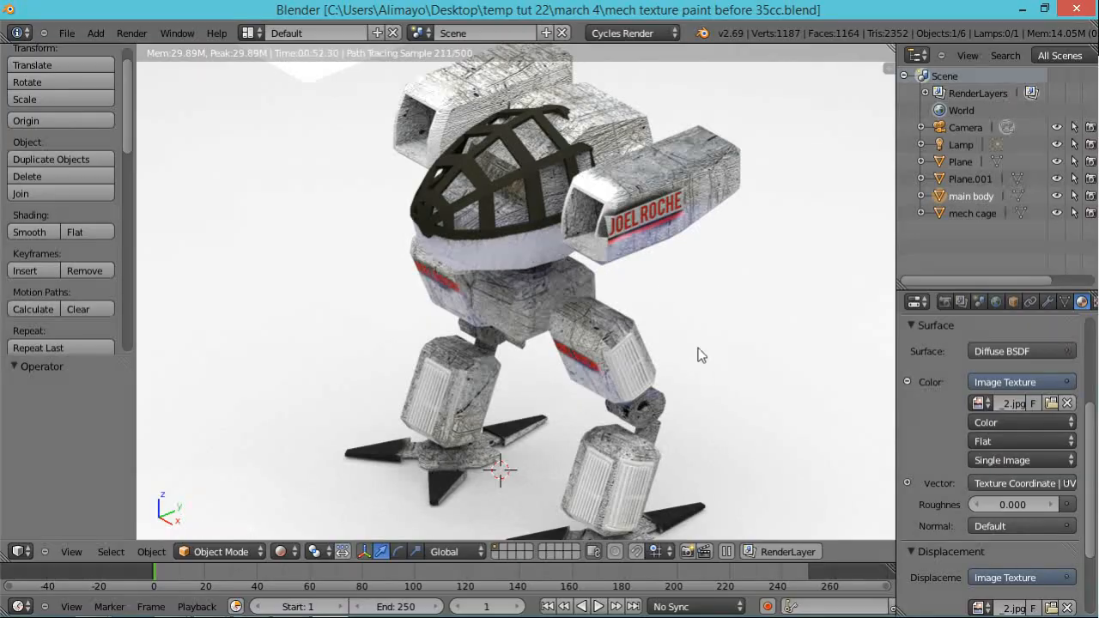
left_click(1068, 404)
left_click(1041, 403)
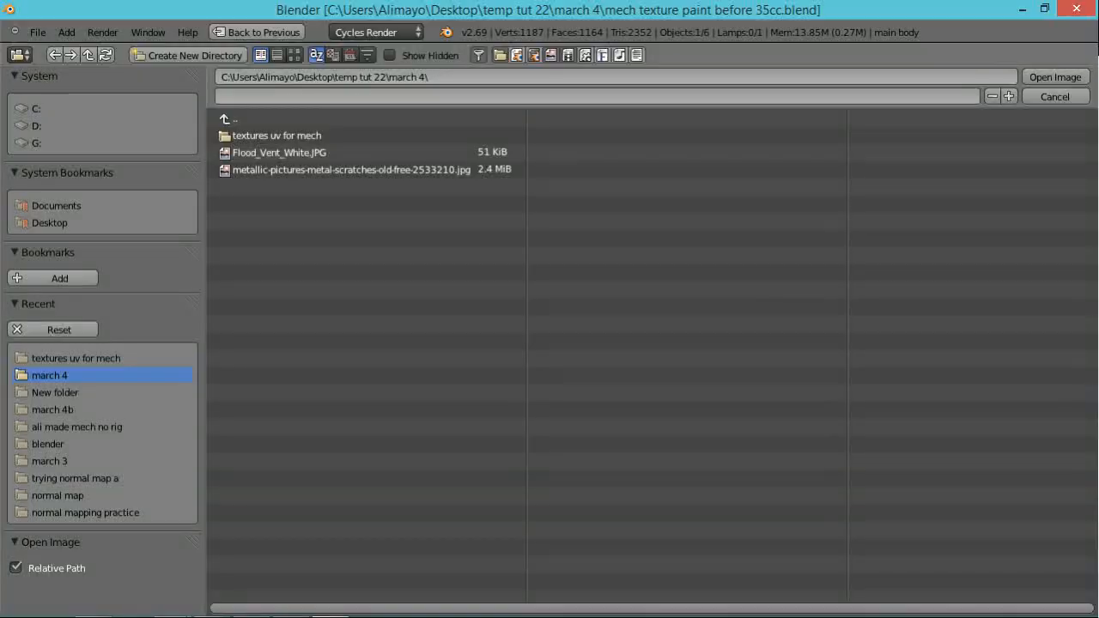
Step: Load "absolute final mech texture use this one.jpg" from the "textures uv for mech" folder, using thumbnail display, and inspect the rendered mech
left_click(279, 136)
left_click(294, 55)
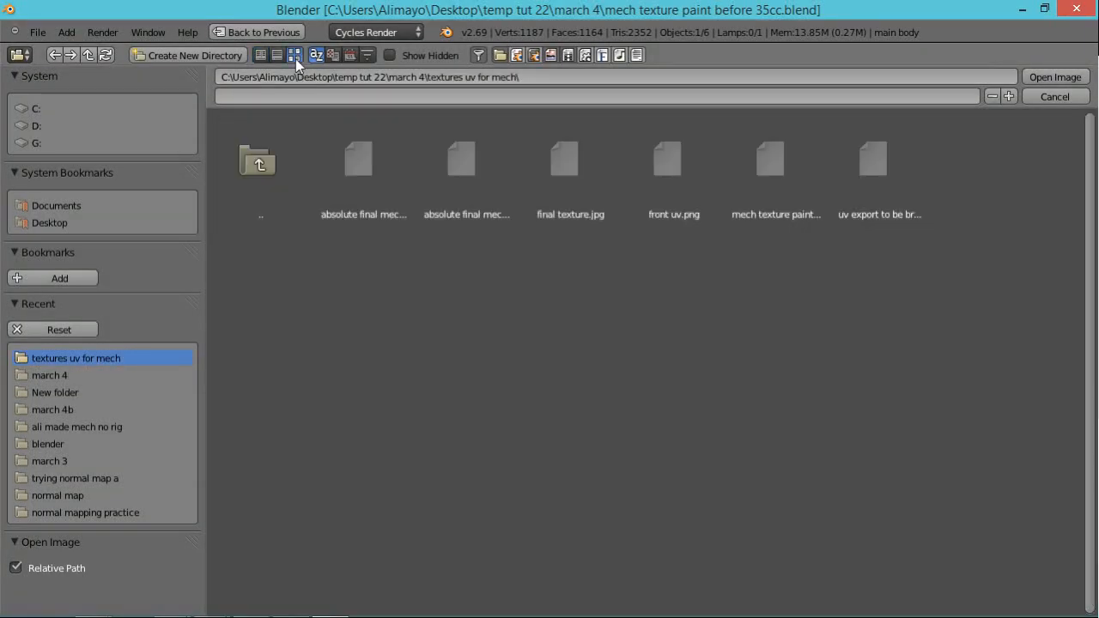
left_click(374, 160)
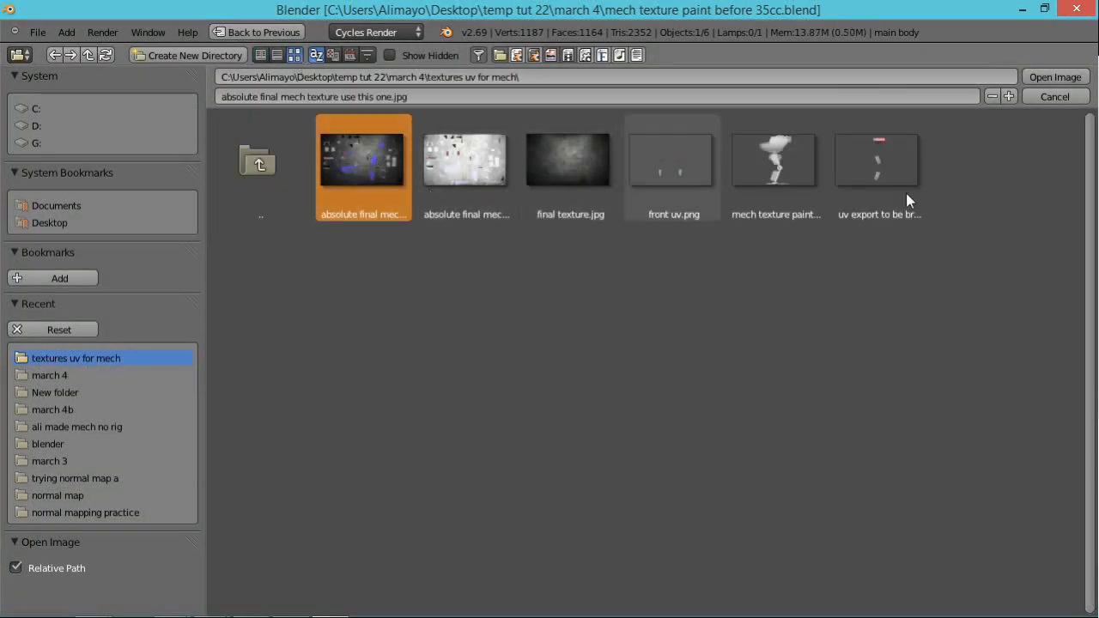
left_click(1048, 77)
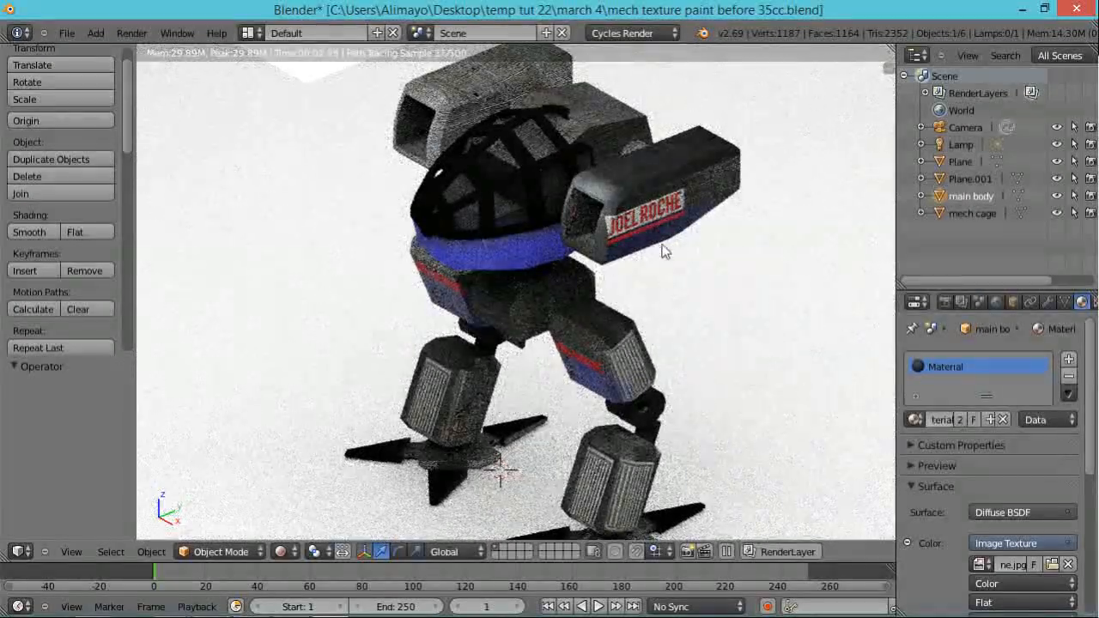
scroll(665, 244, "down", 1)
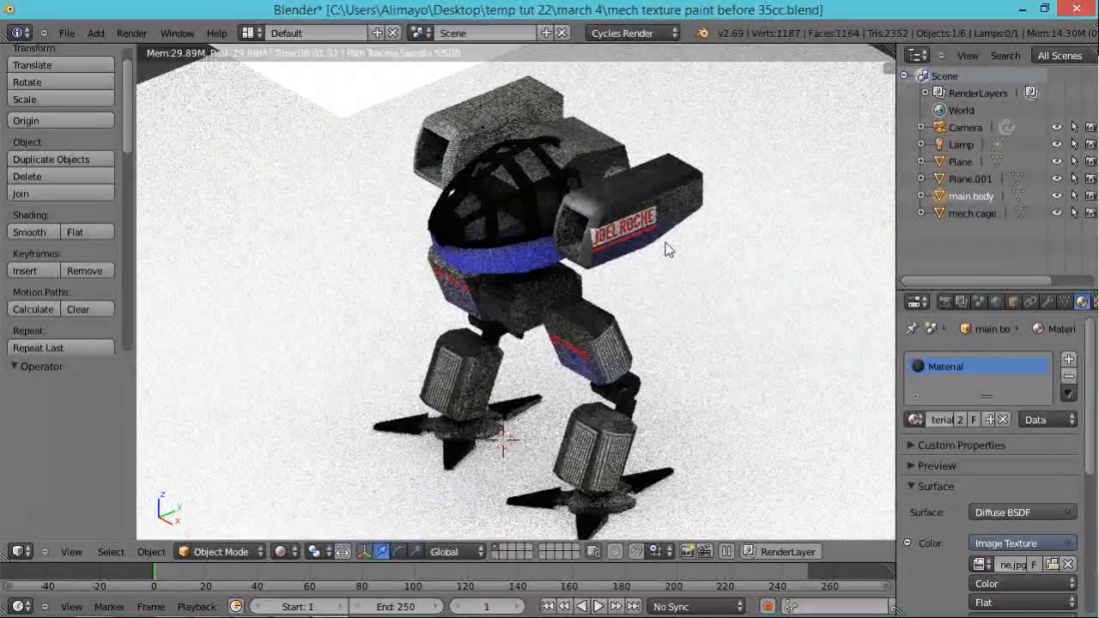
mouse_move(627, 255)
middle_mouse_down()
mouse_move(505, 309)
mouse_move(545, 311)
middle_mouse_up()
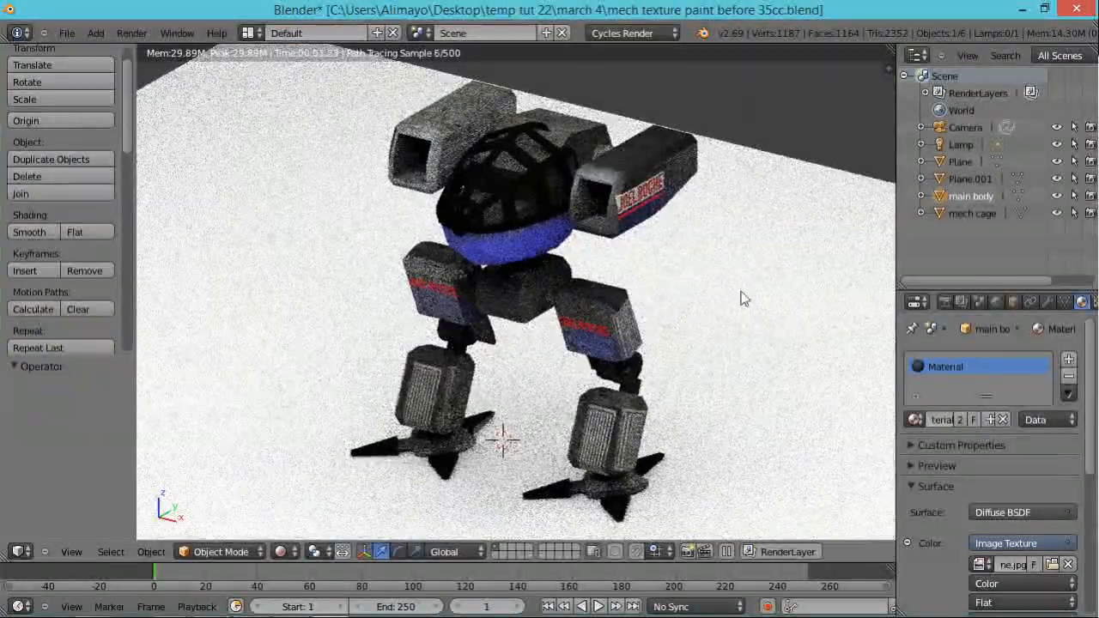